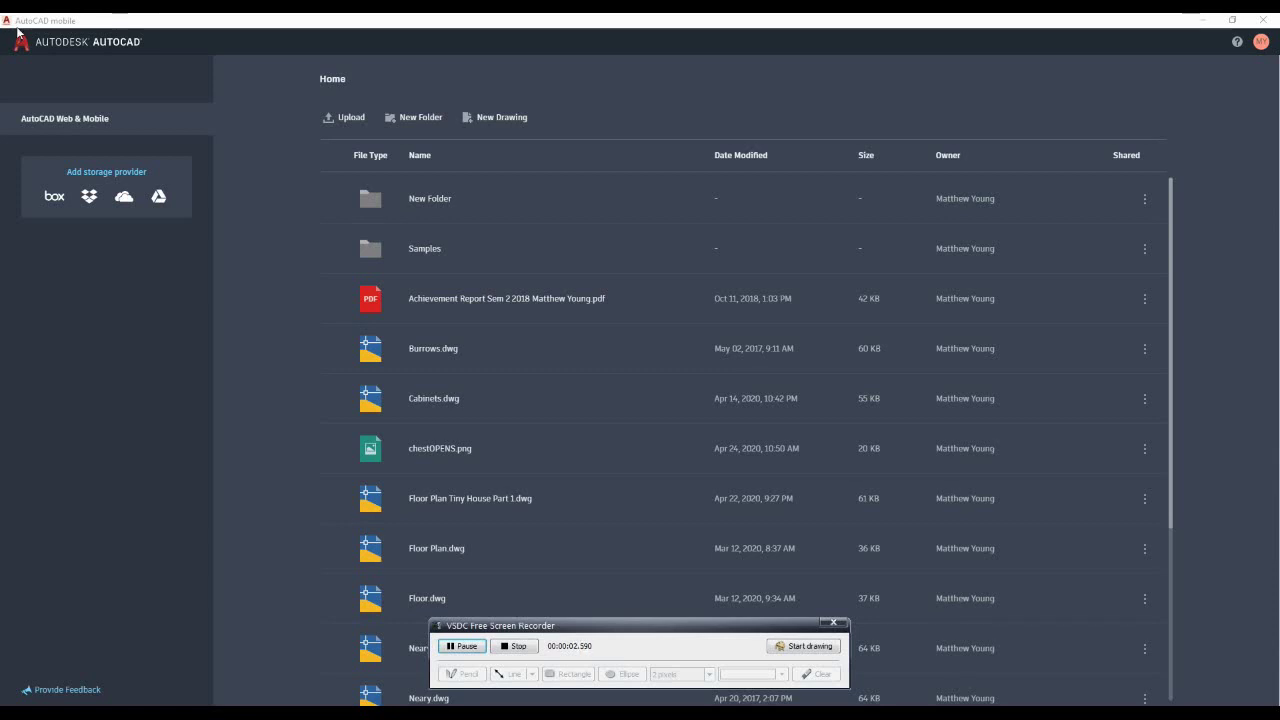
Create a new drawing named Spline Logo with Imperial drawing units
click(491, 119)
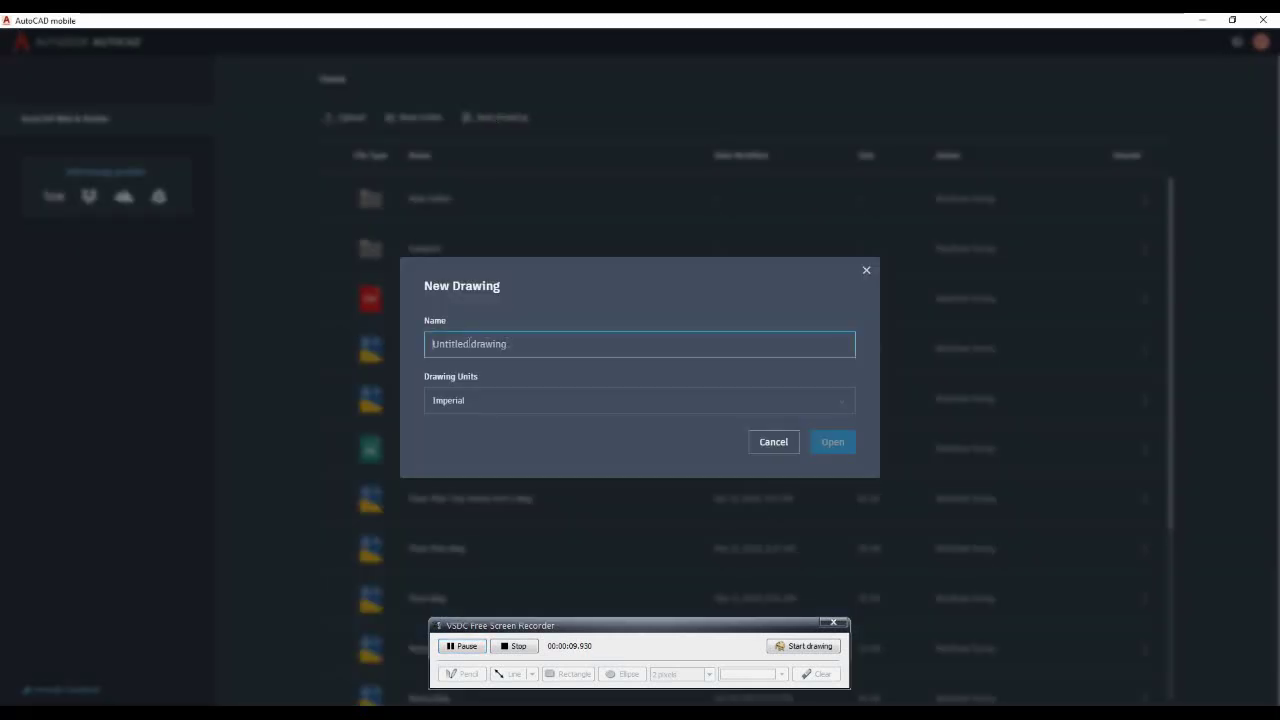
text(Spline Logo)
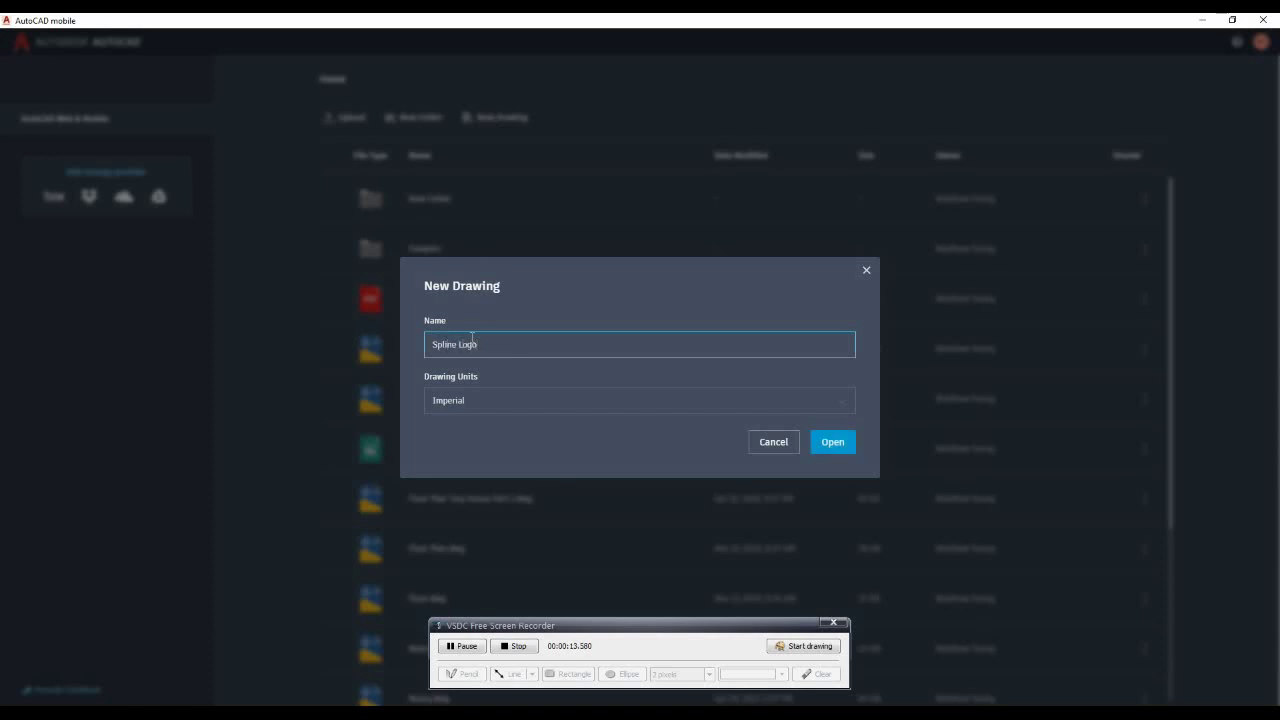
click(846, 404)
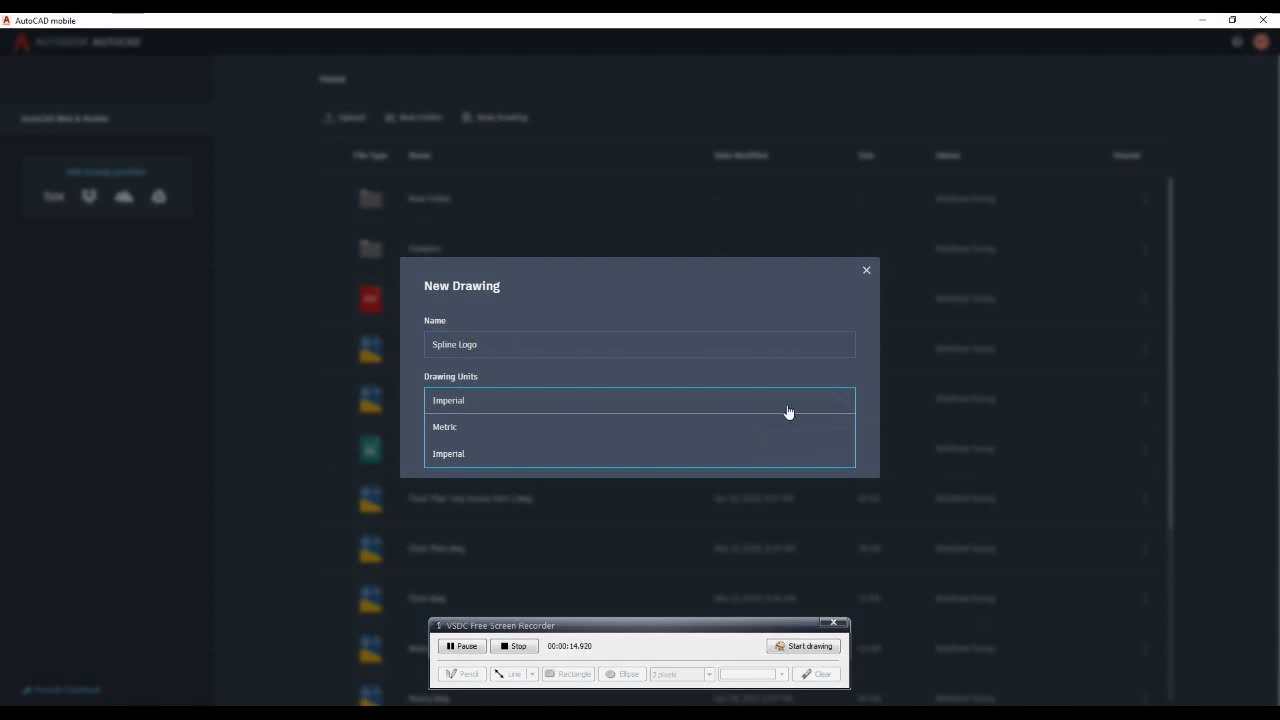
click(517, 453)
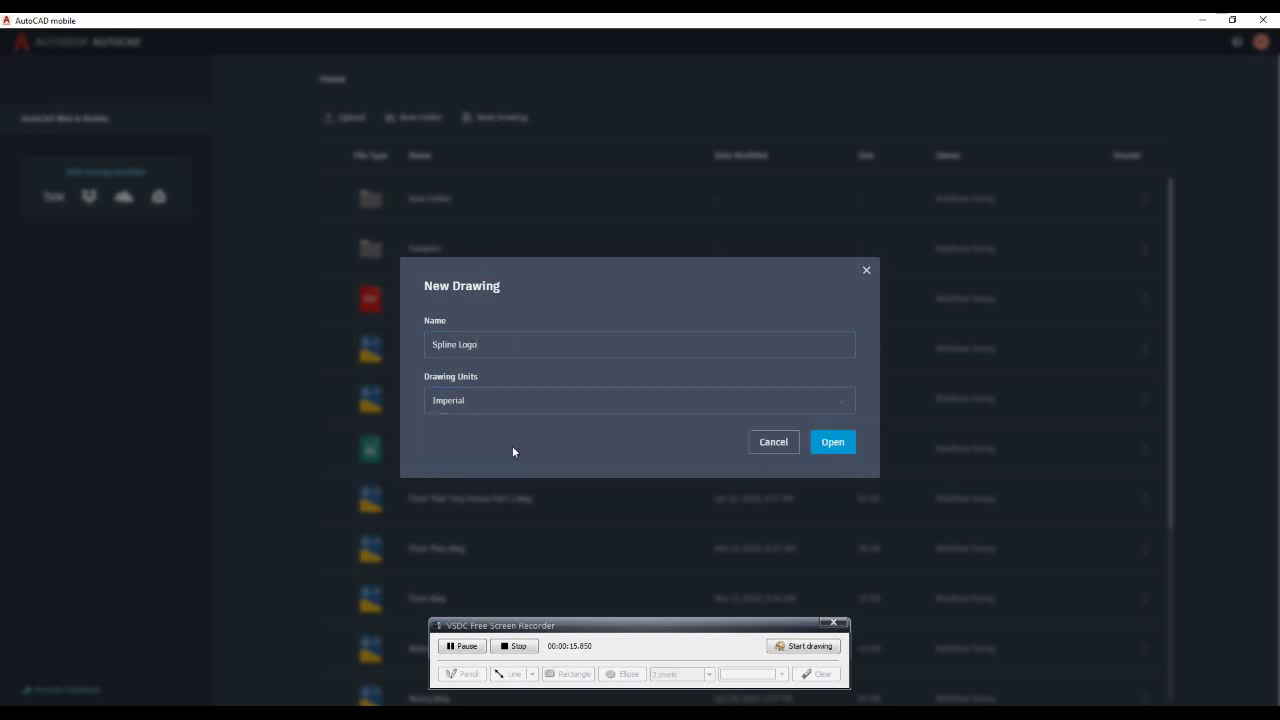
click(834, 444)
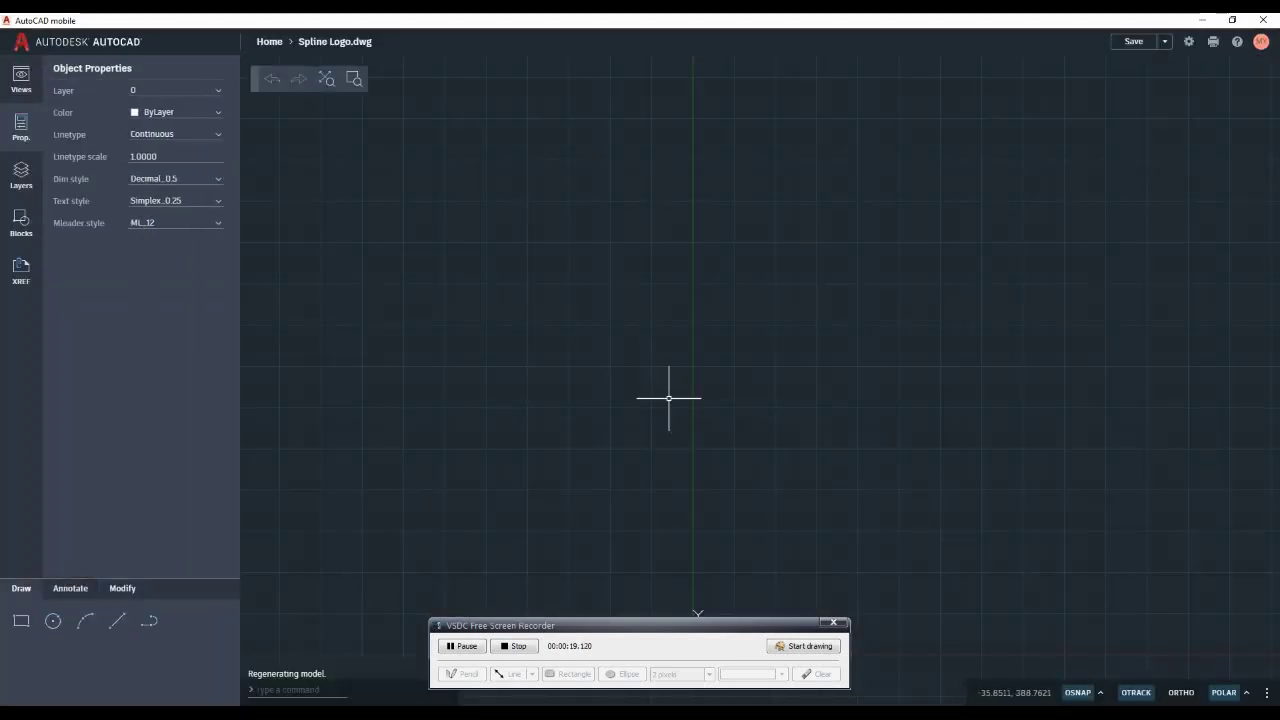
Draw a vertical line 6 units long, starting right beside the origin and going straight up
scroll(594, 303, down, 1)
scroll(594, 340, up, 5)
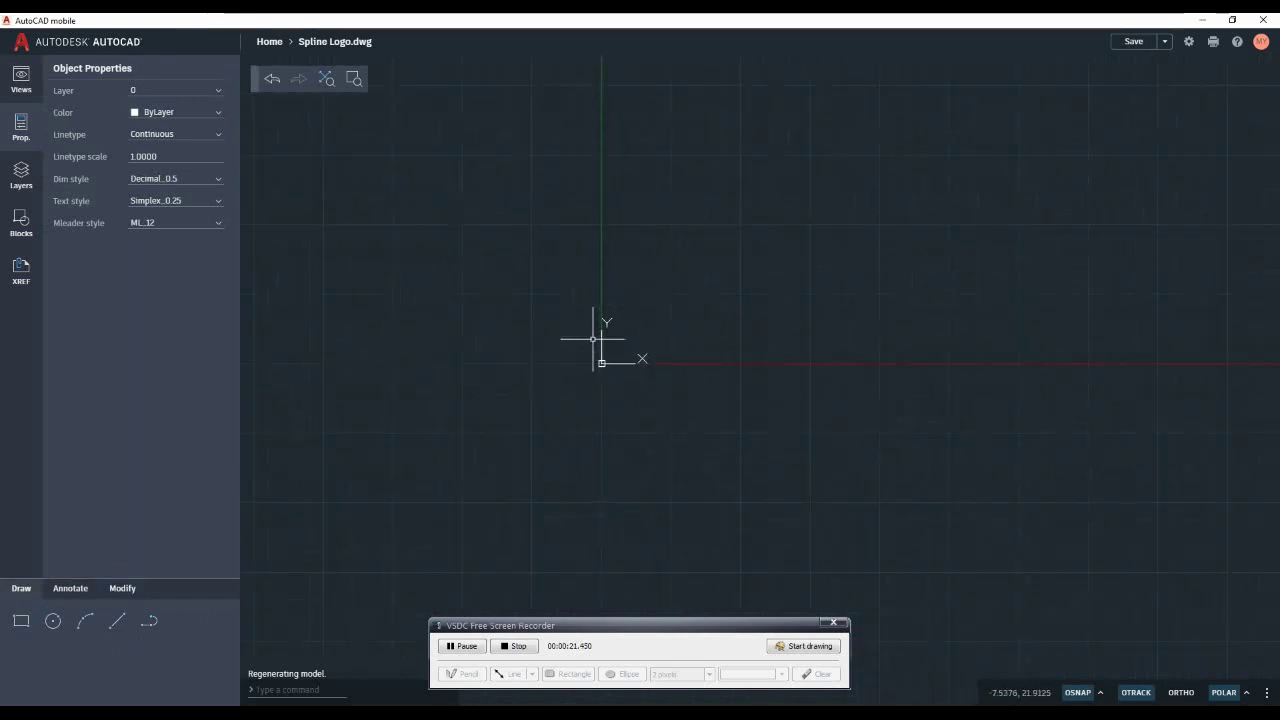
middle_drag(660, 401, 600, 298)
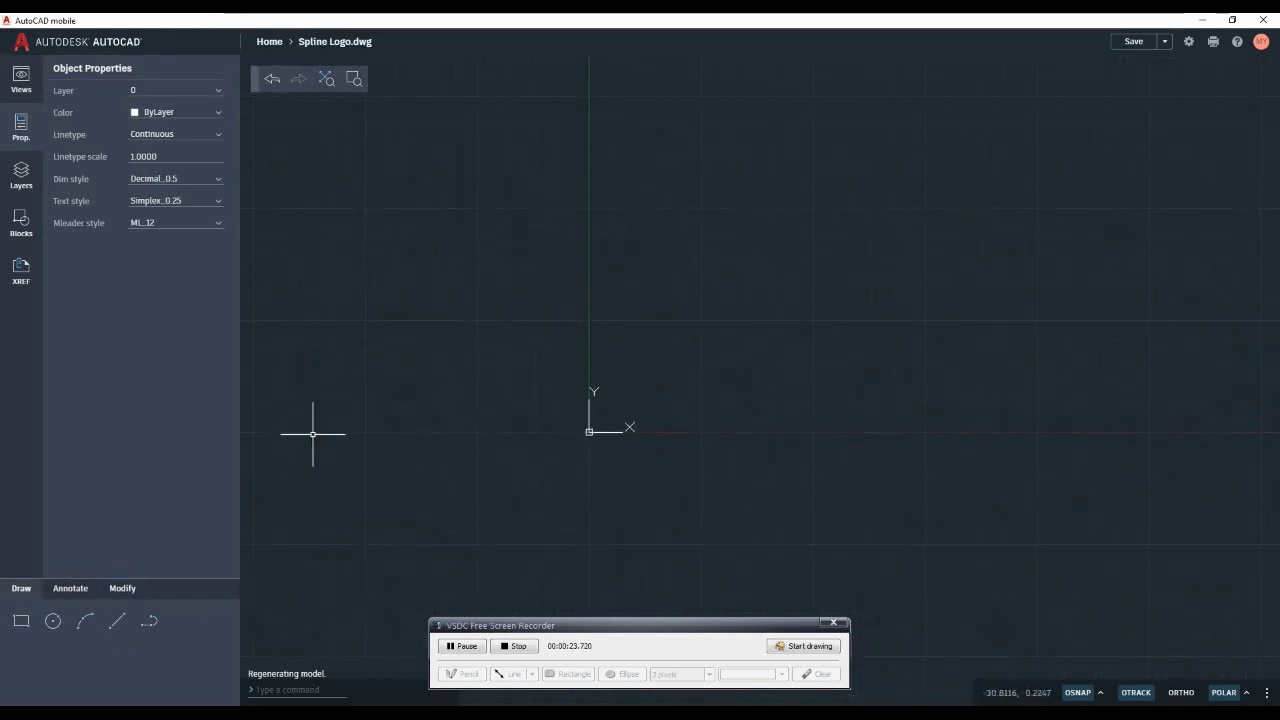
click(118, 621)
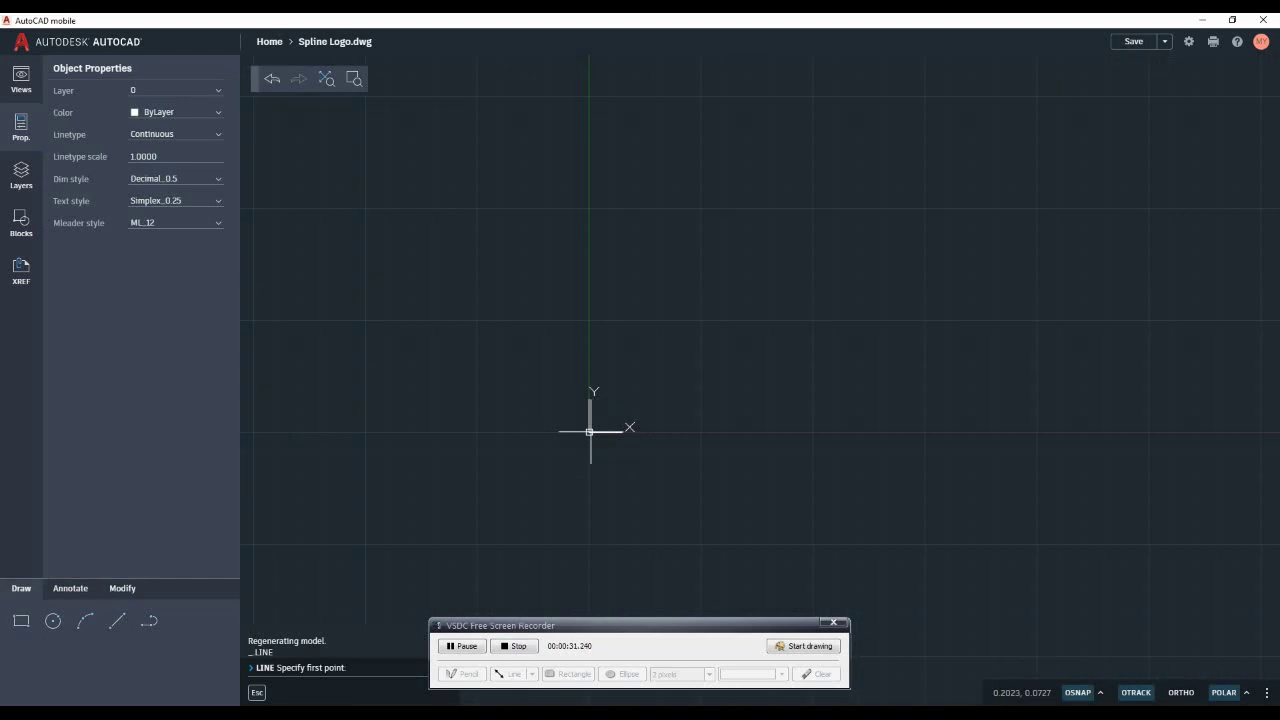
click(590, 432)
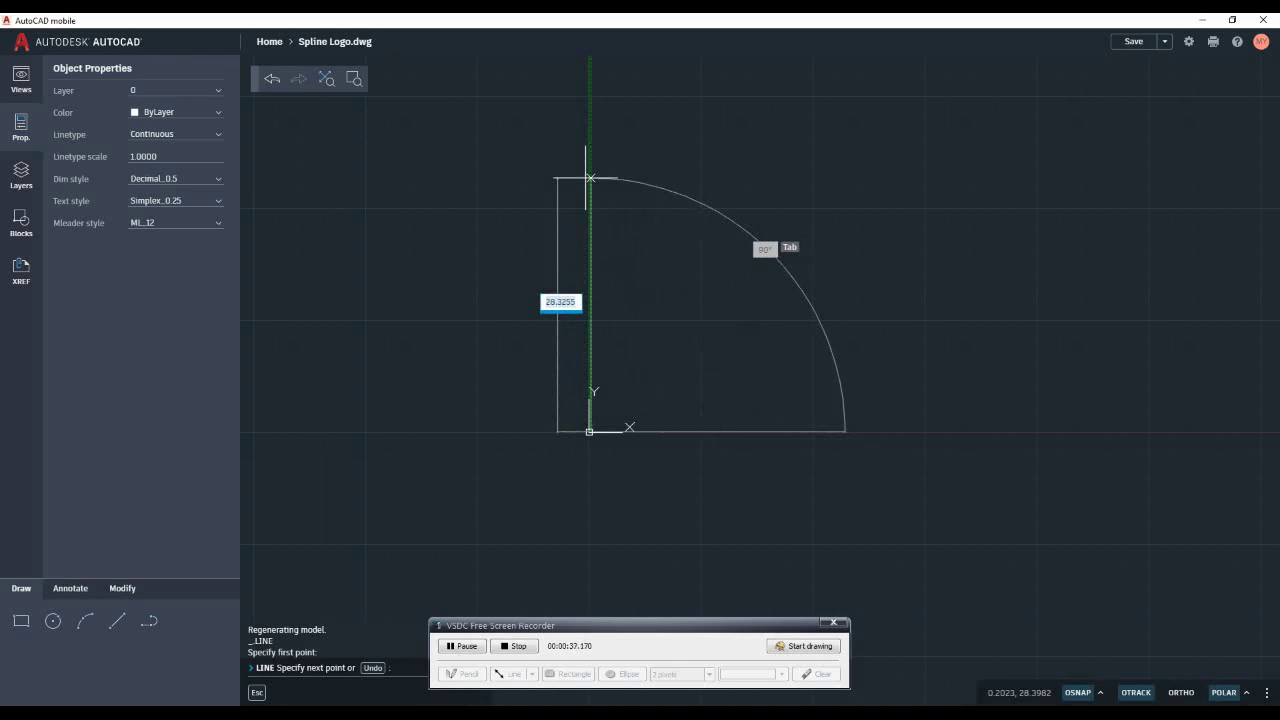
text(8')
key(Return)
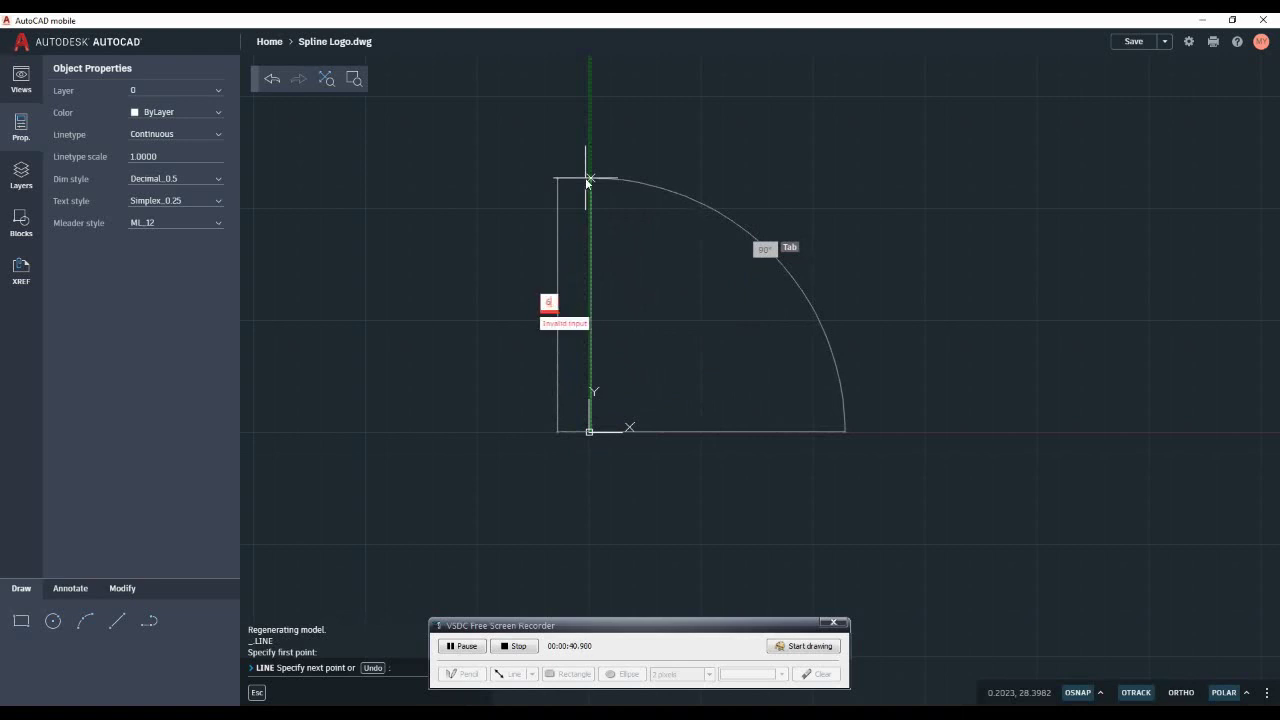
key(Return)
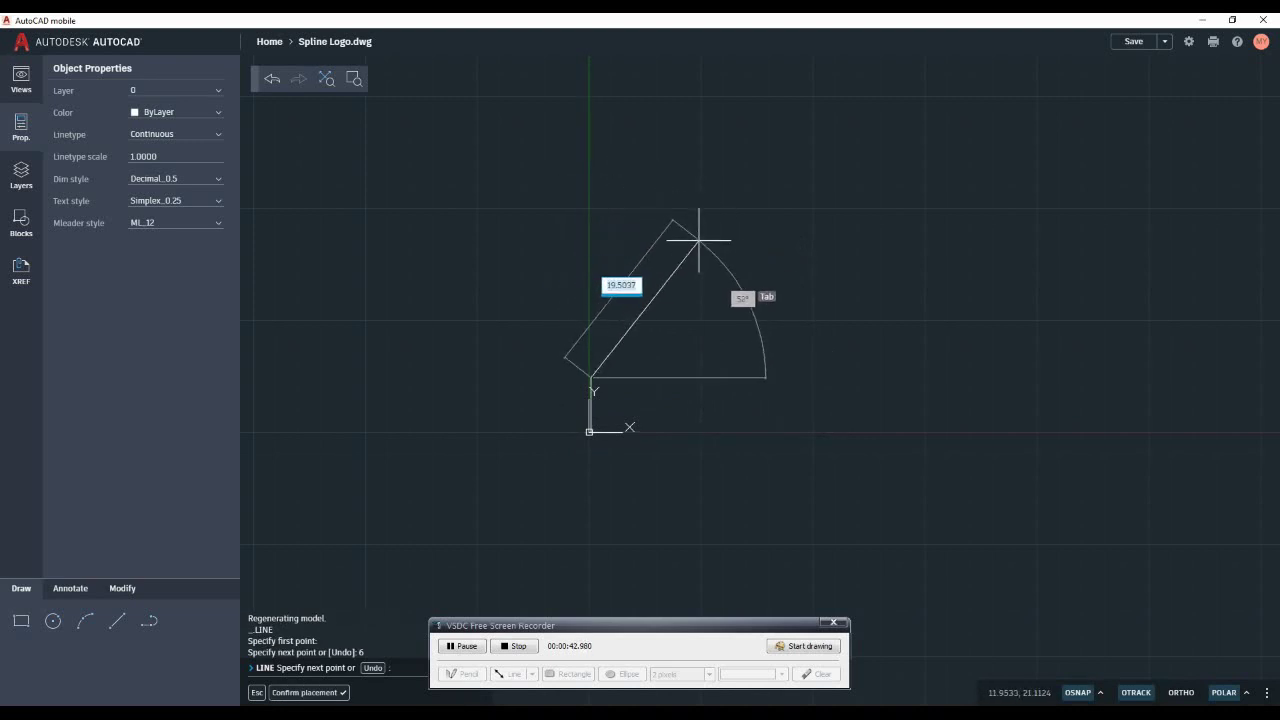
key(Escape)
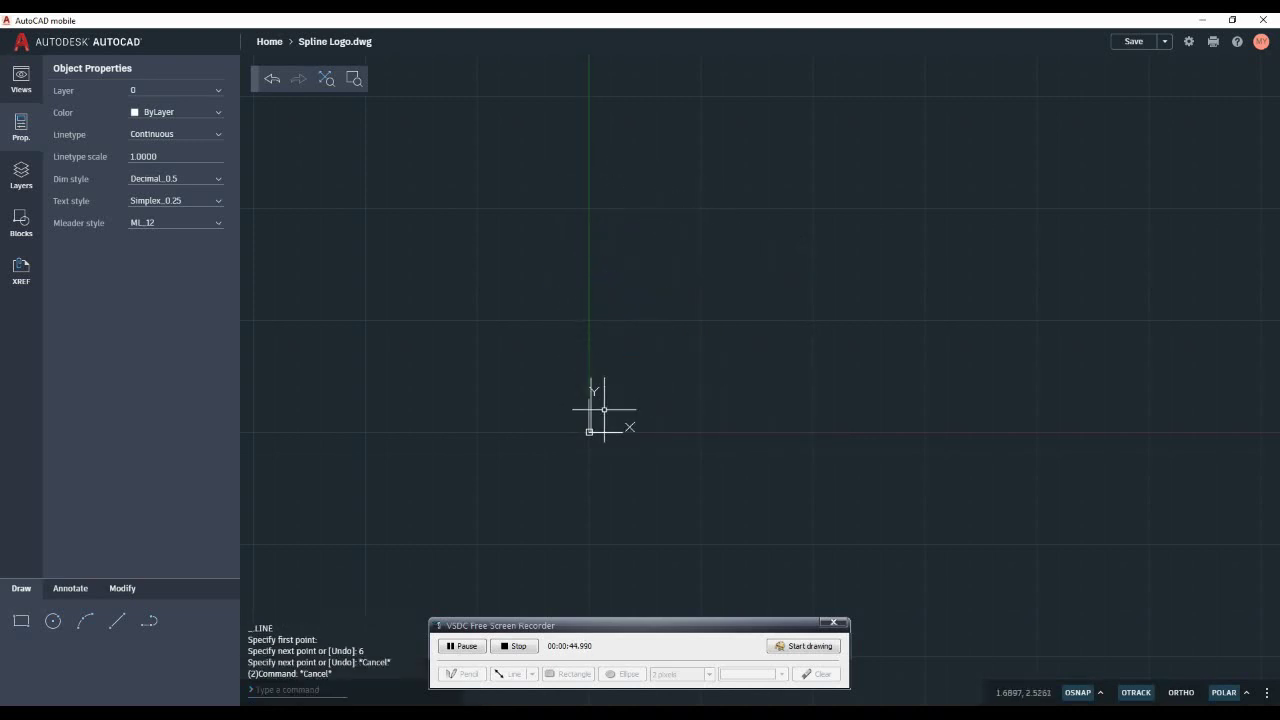
Select the vertical line to check its length and angle, leaving its endpoint in place
scroll(602, 420, up, 3)
middle_drag(610, 420, 626, 372)
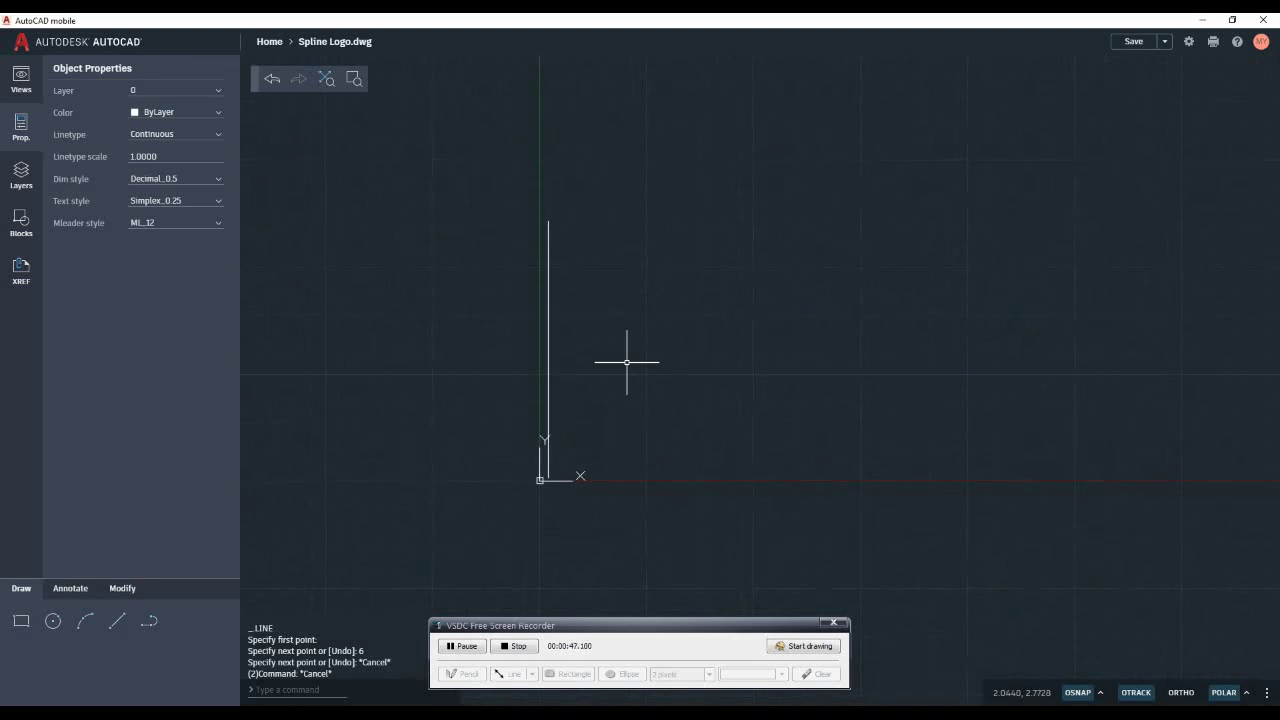
scroll(626, 360, up, 1)
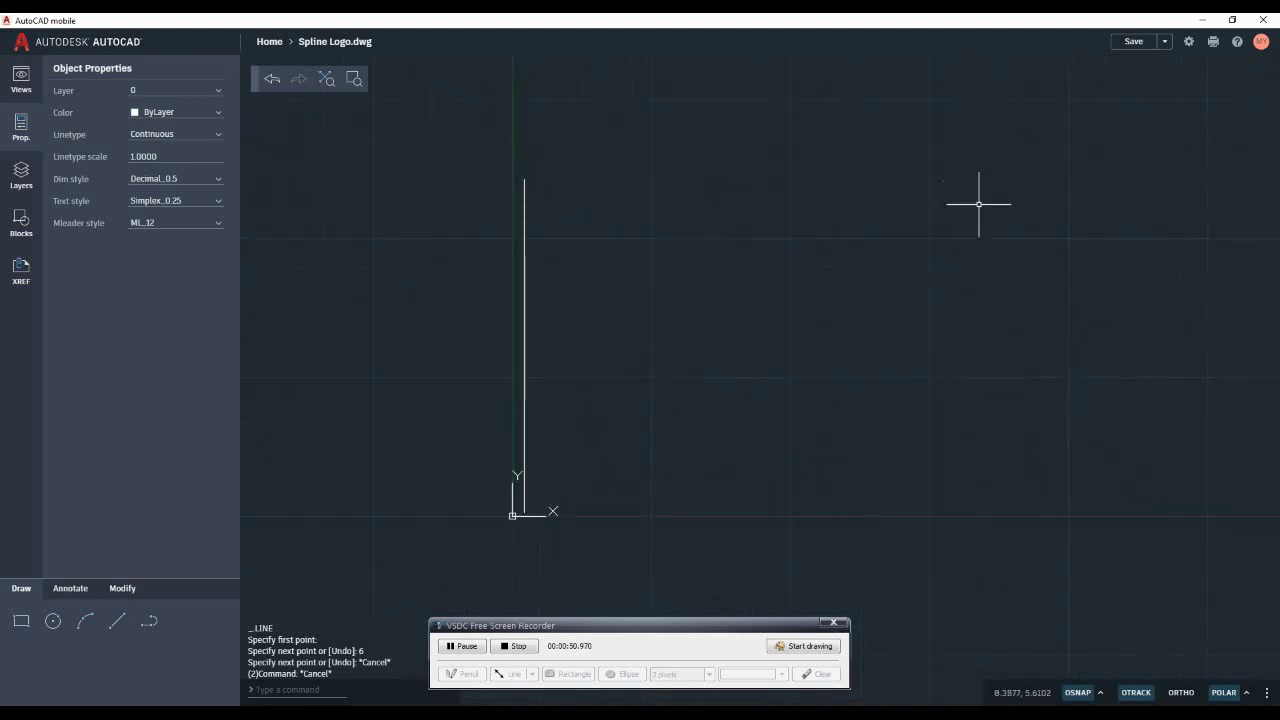
click(524, 362)
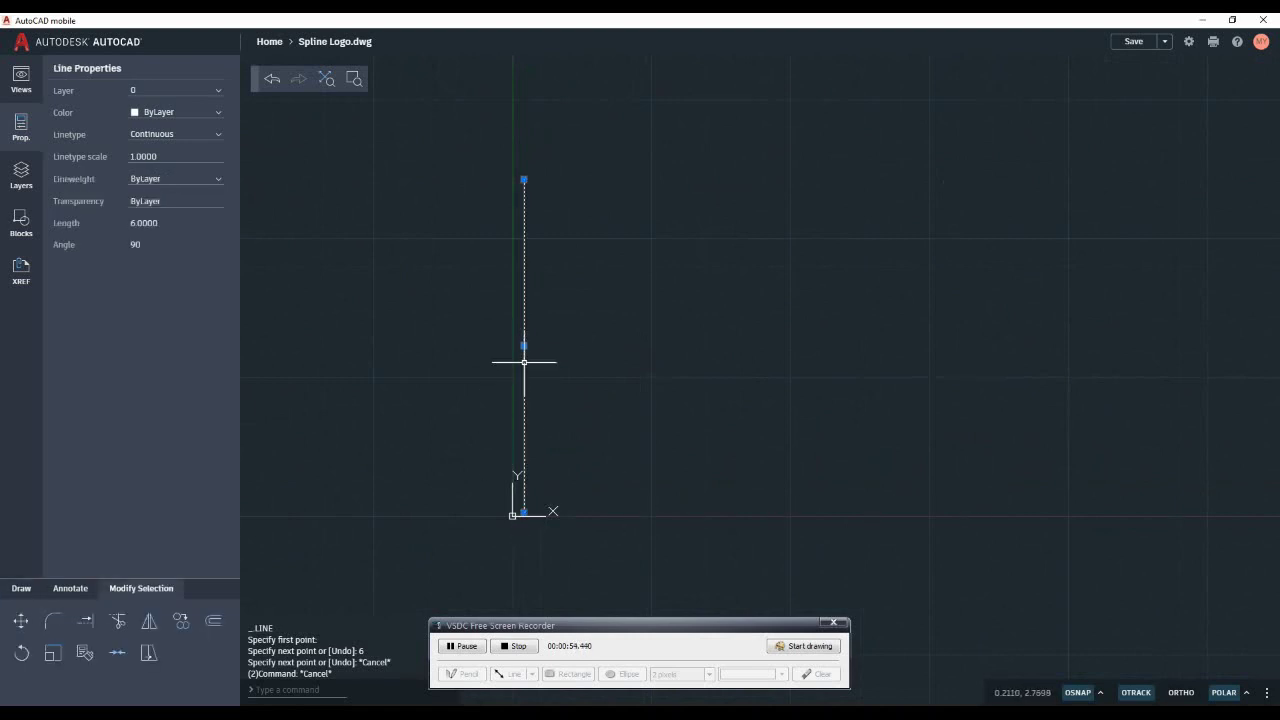
click(524, 179)
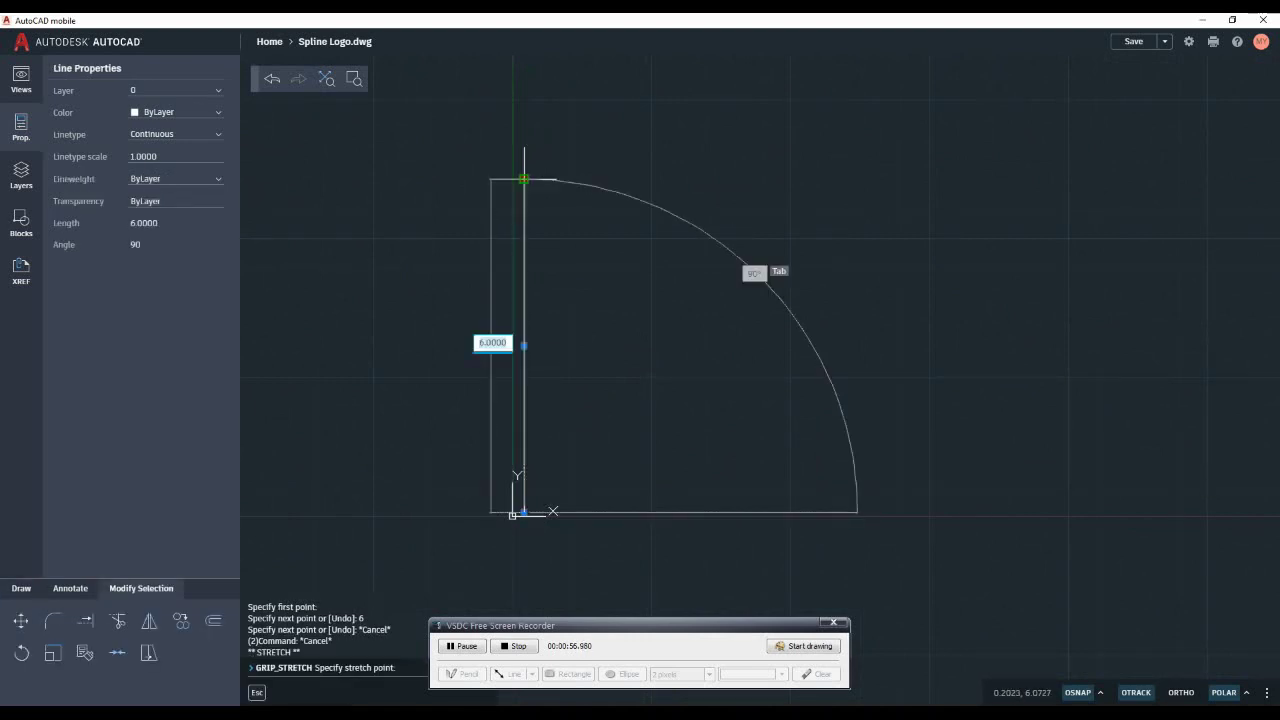
key(Escape)
key(Escape)
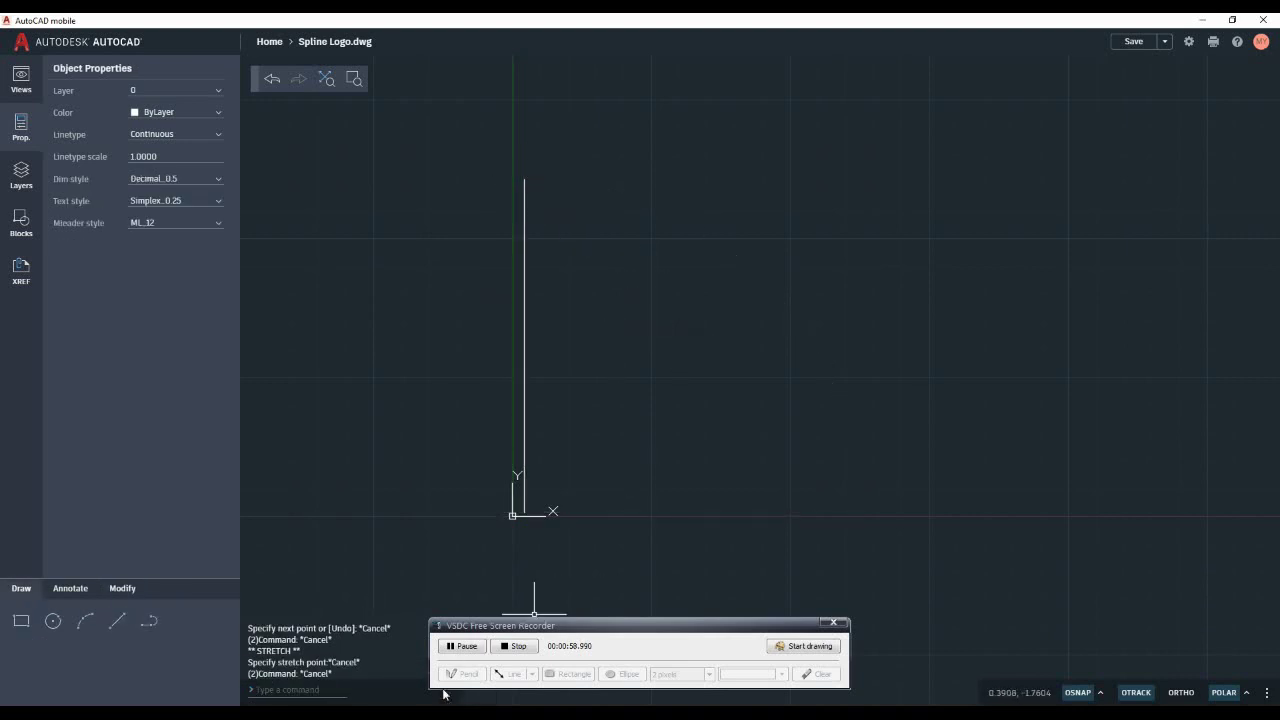
Switch to the Chrome browser and search Google for "green bay packers logo"
key(alt+Tab)
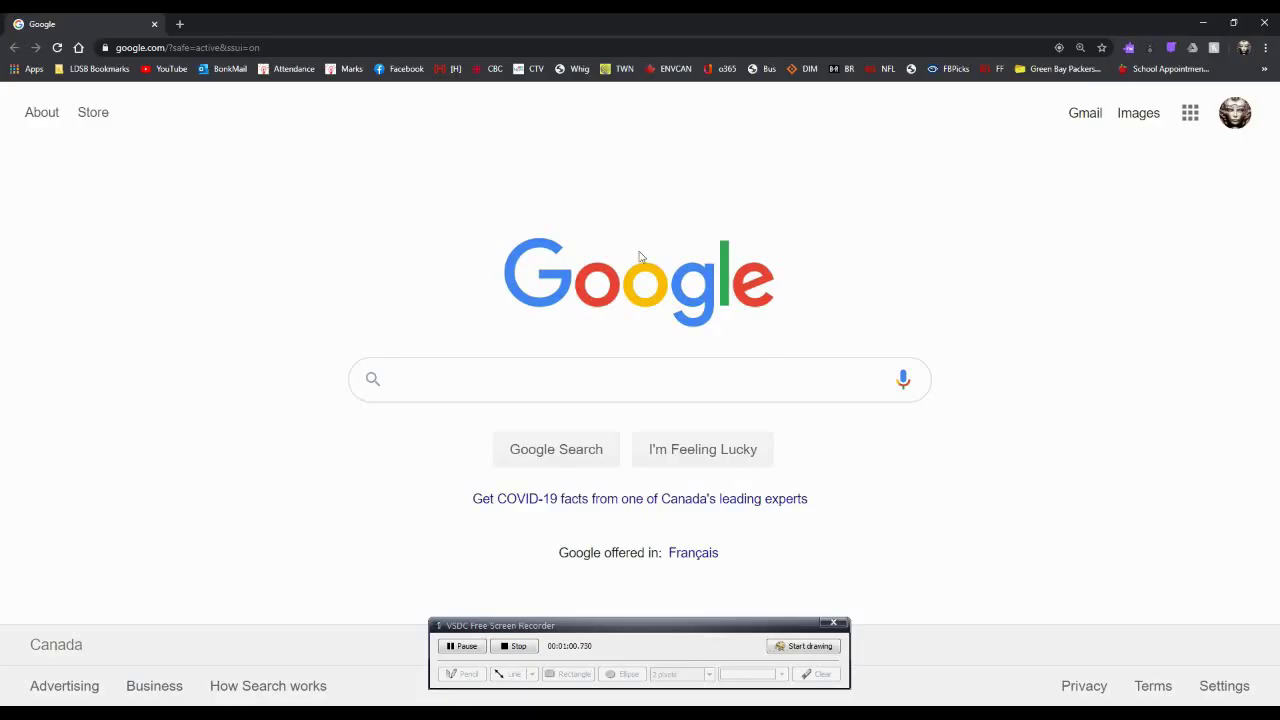
text(g)
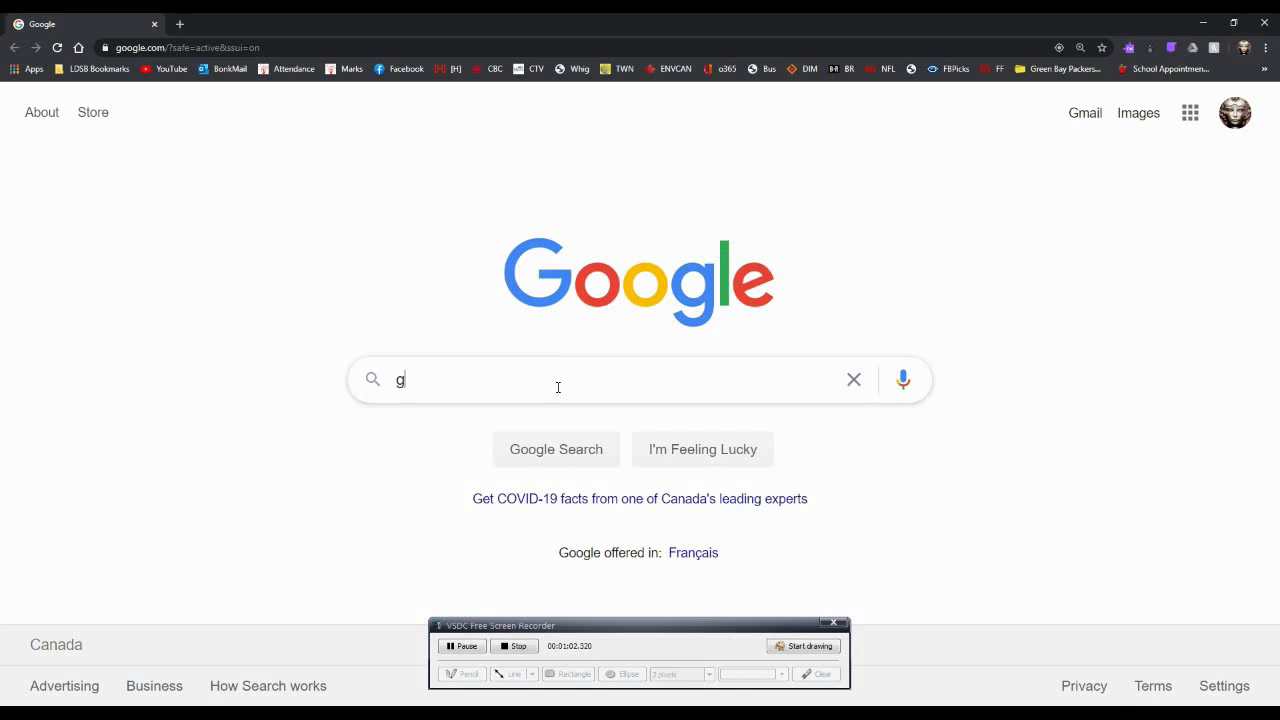
text(reen bay )
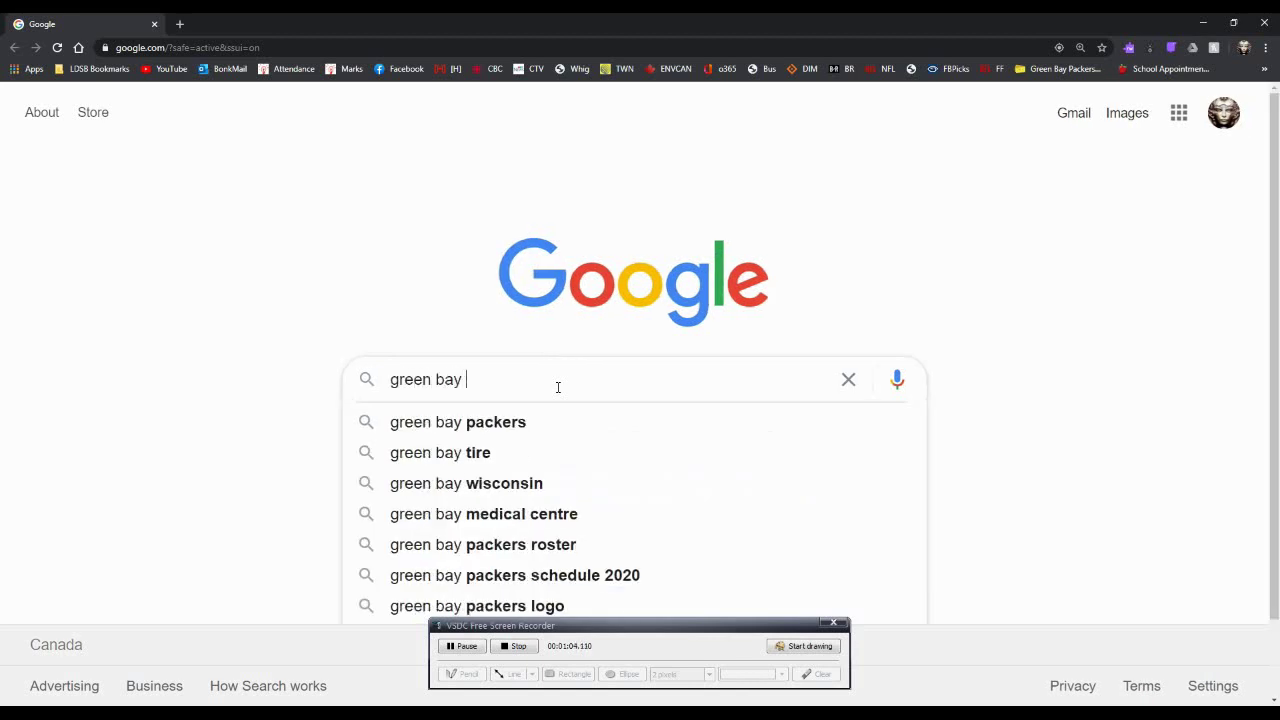
text(packers logo)
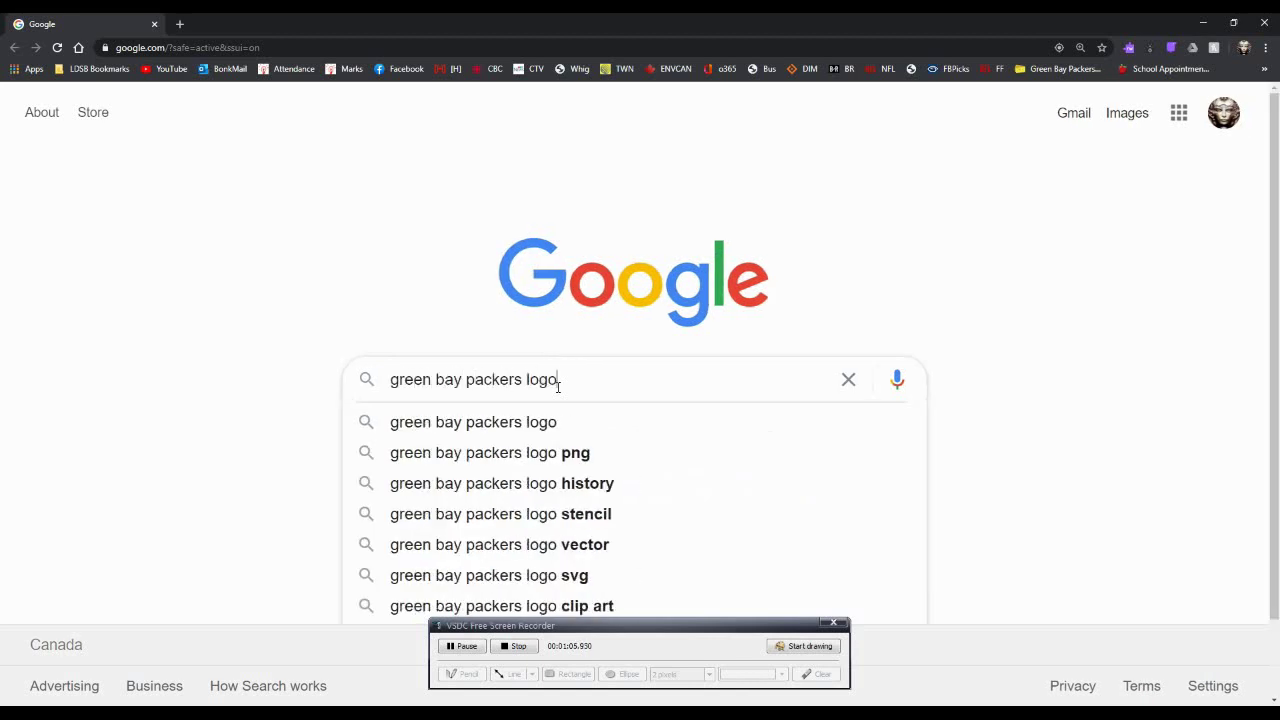
key(Return)
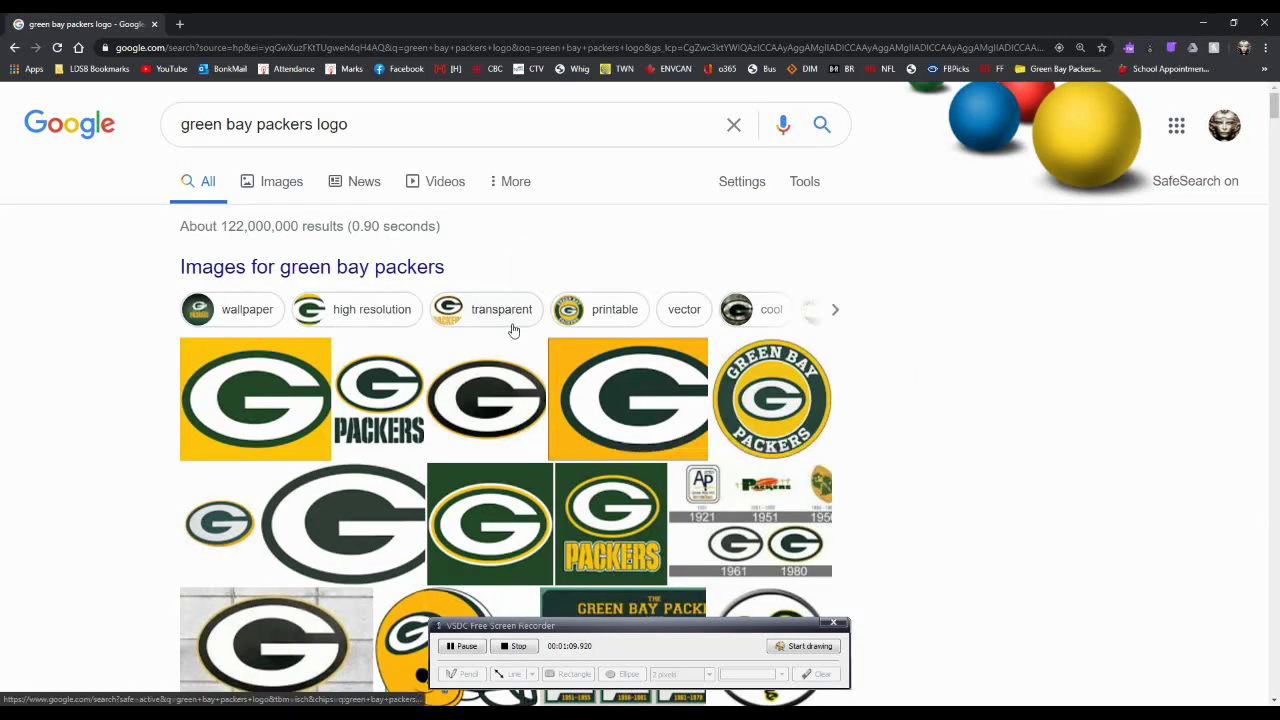
Show the image results and open the preview of the Home Depot oval G logo
scroll(511, 329, down, 1)
scroll(508, 263, up, 1)
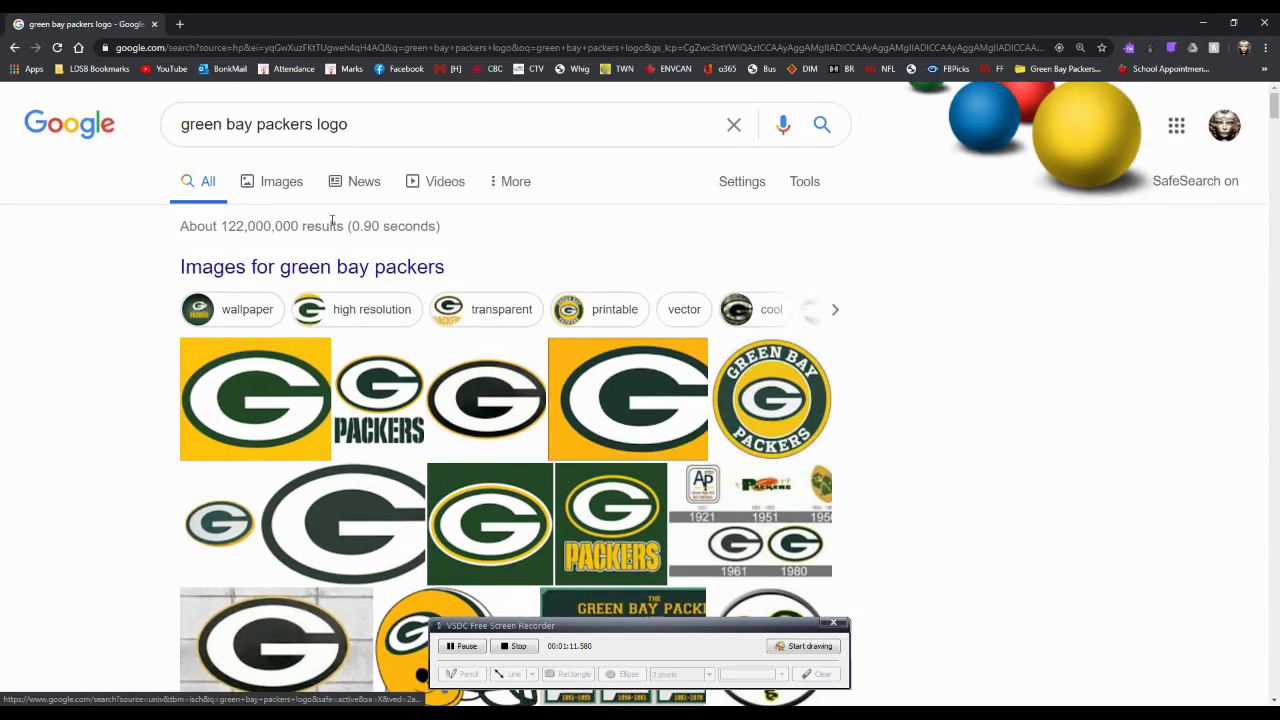
click(282, 182)
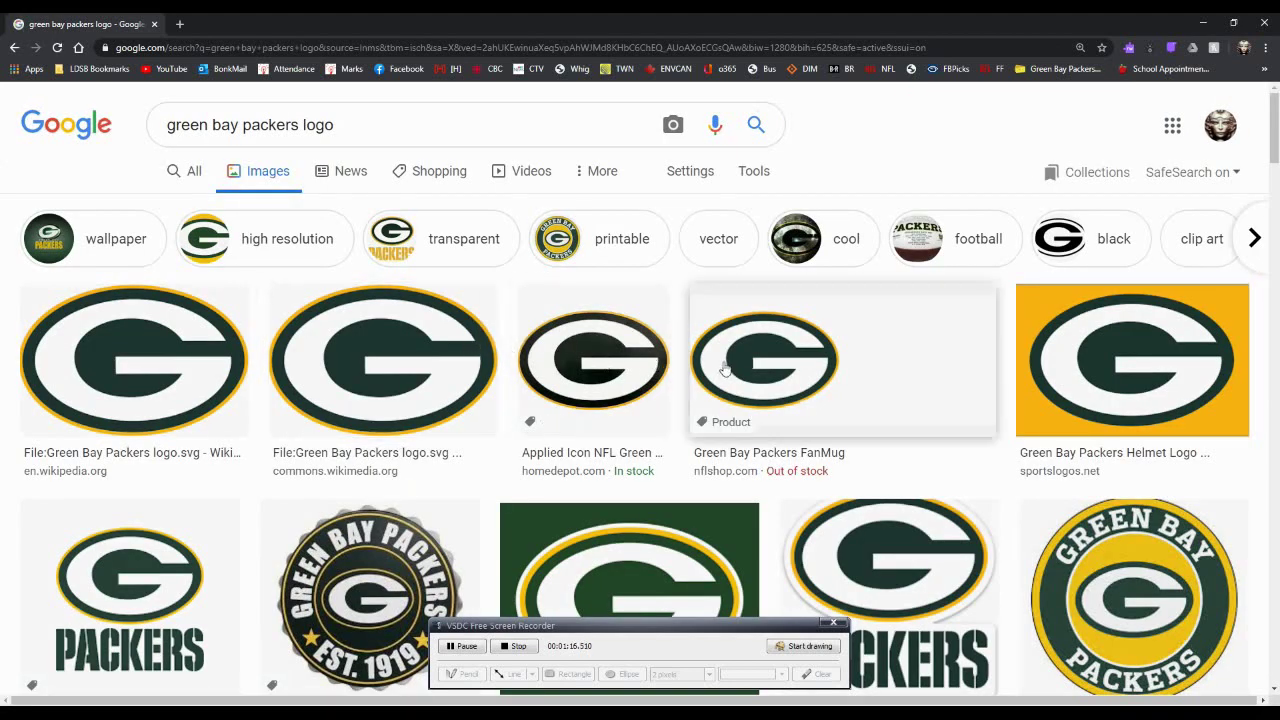
click(642, 360)
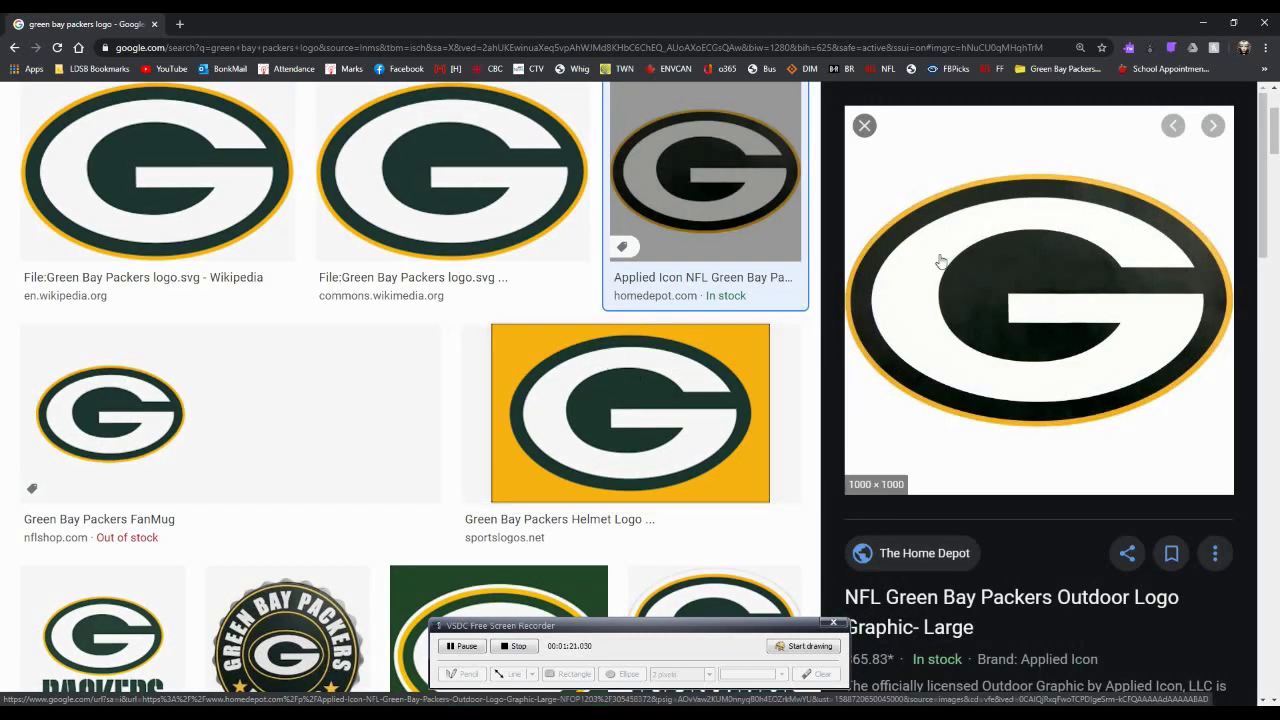
Save the previewed logo image to the Desktop as GreenBAYlogo and close the browser to return to AutoCAD
right_click(940, 260)
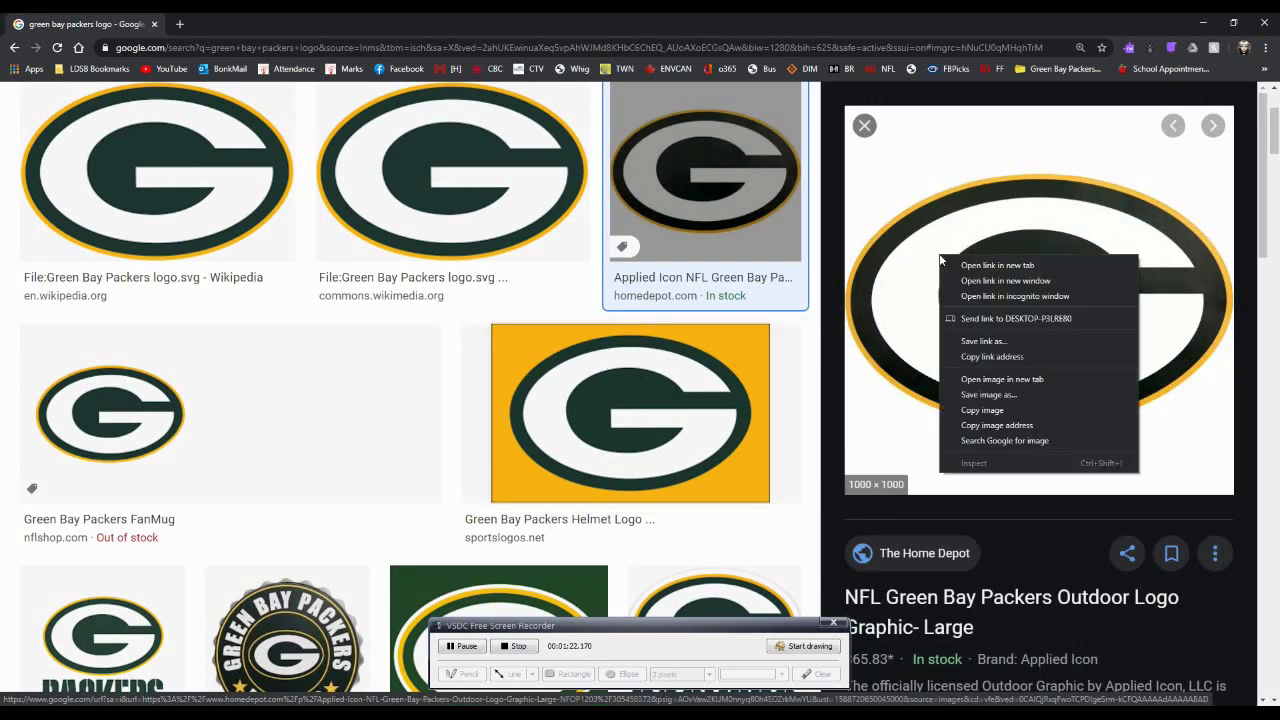
click(985, 396)
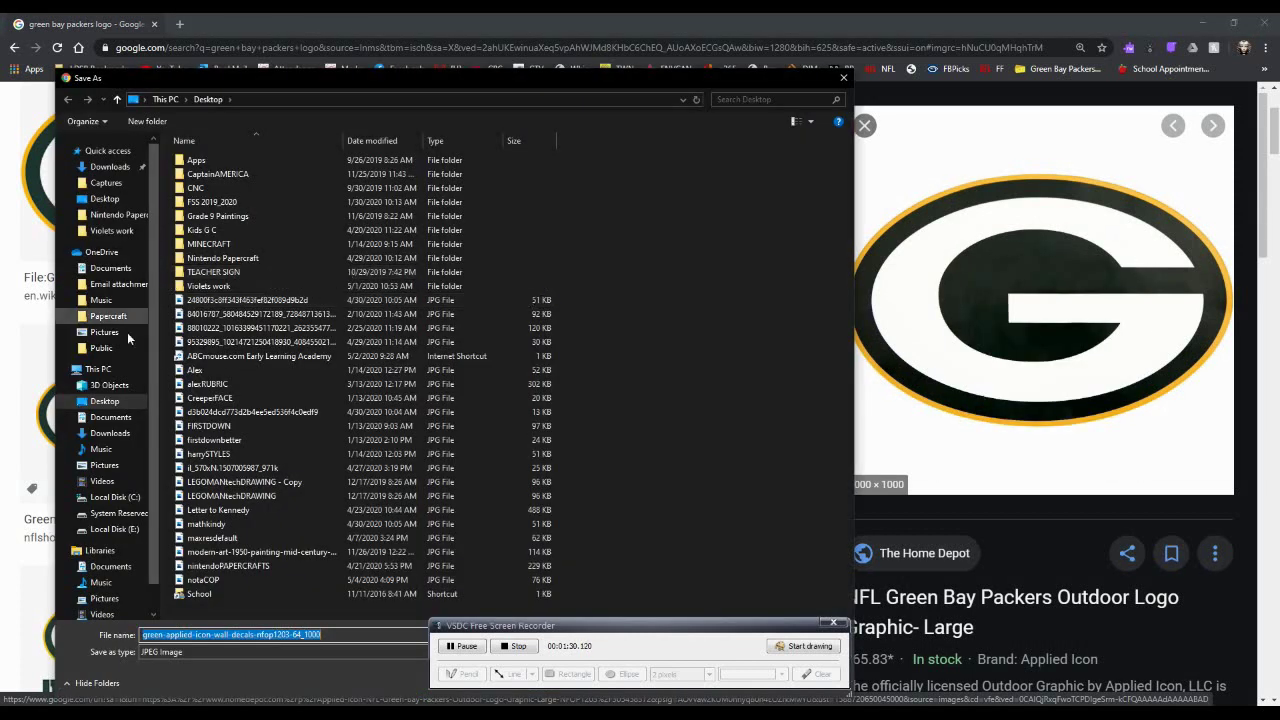
click(105, 402)
click(110, 404)
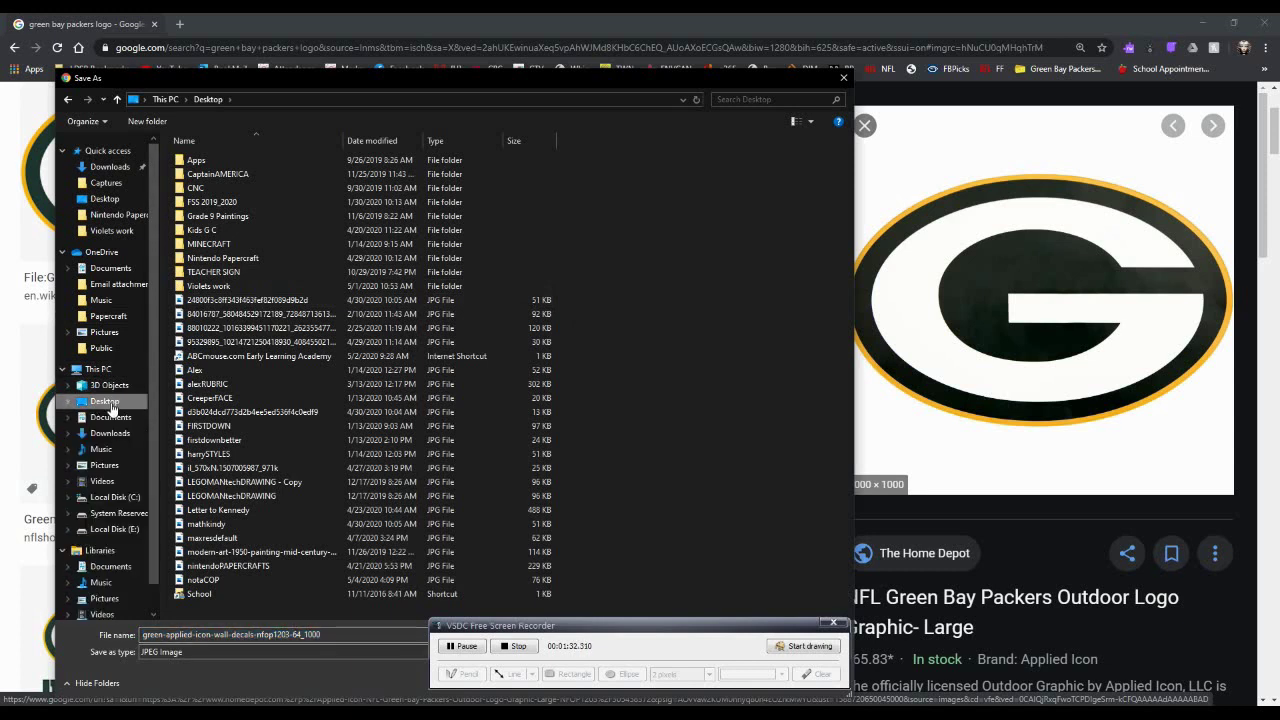
double_click(348, 637)
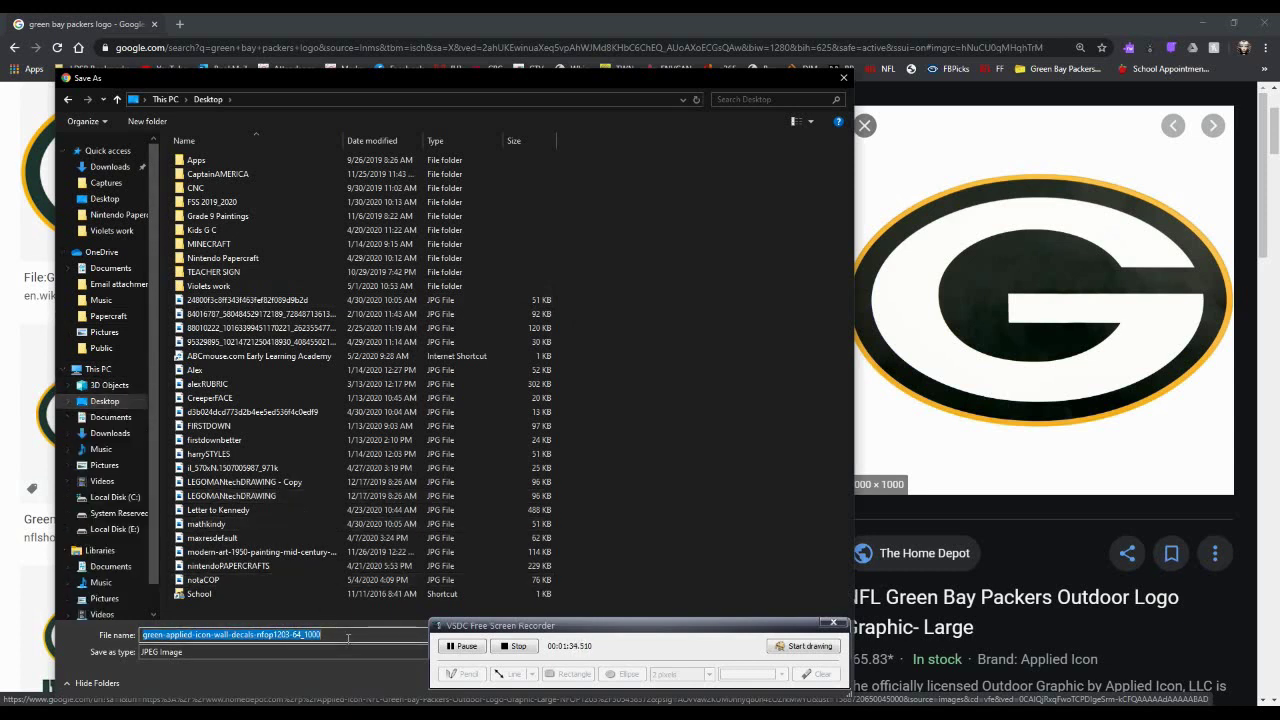
text(GreenBAYlogo)
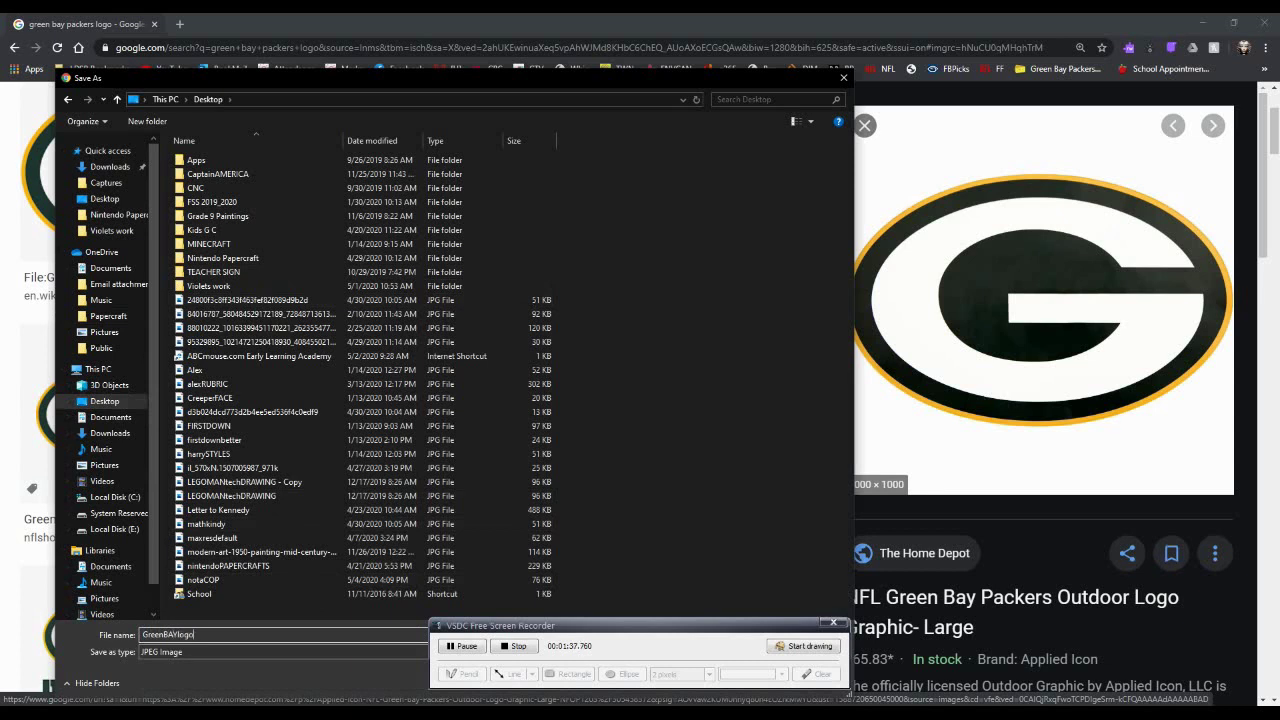
key(Return)
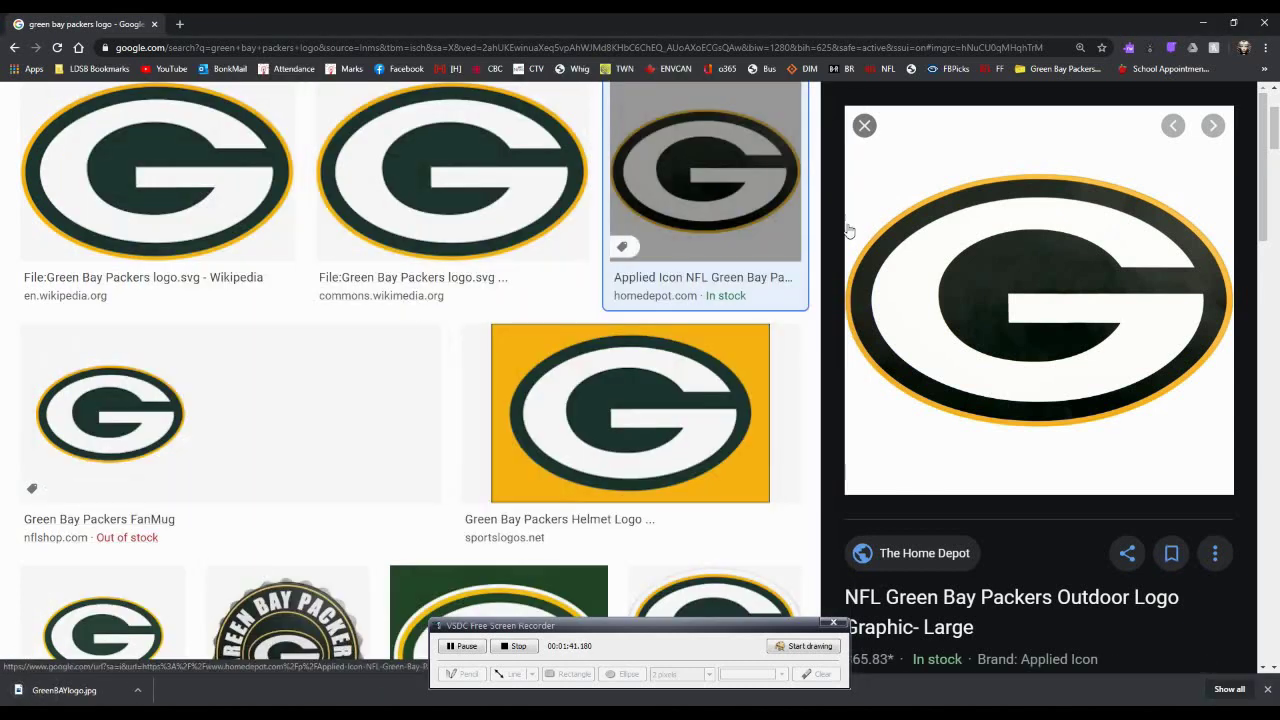
click(1267, 26)
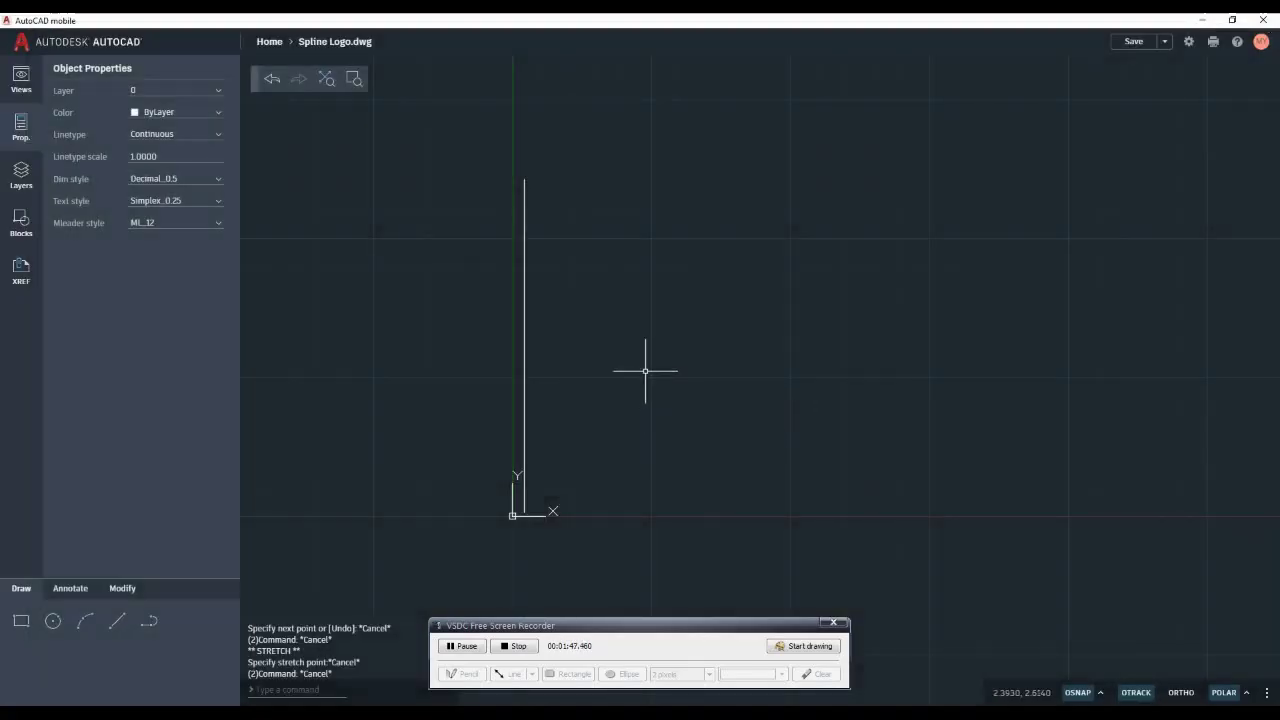
Start attaching an external reference, save the drawing as required, and look through the stored files for the logo
click(21, 270)
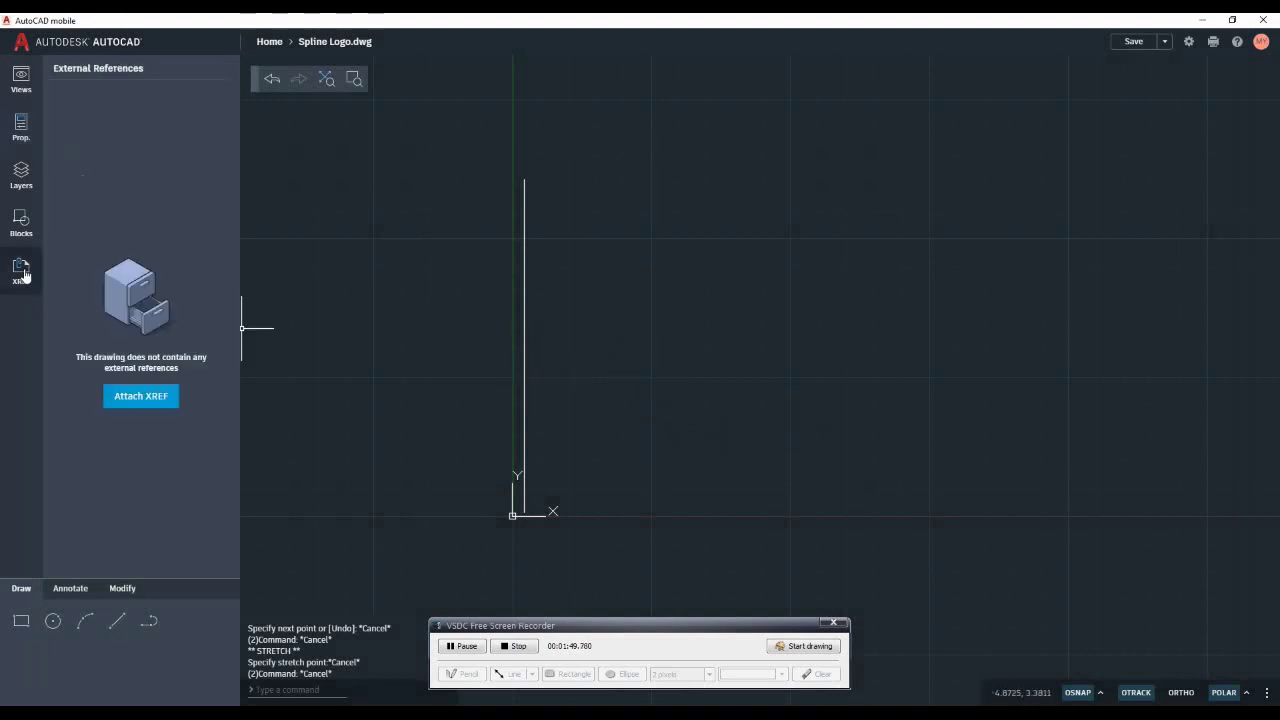
click(139, 398)
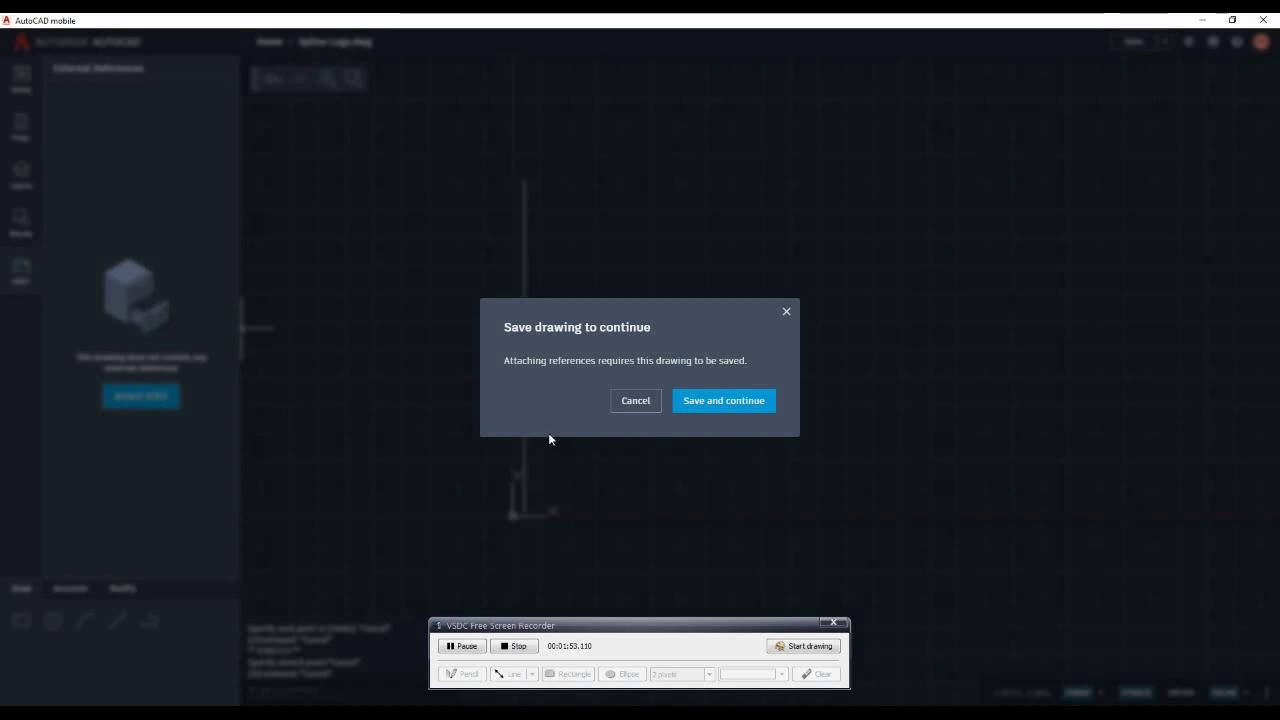
click(720, 402)
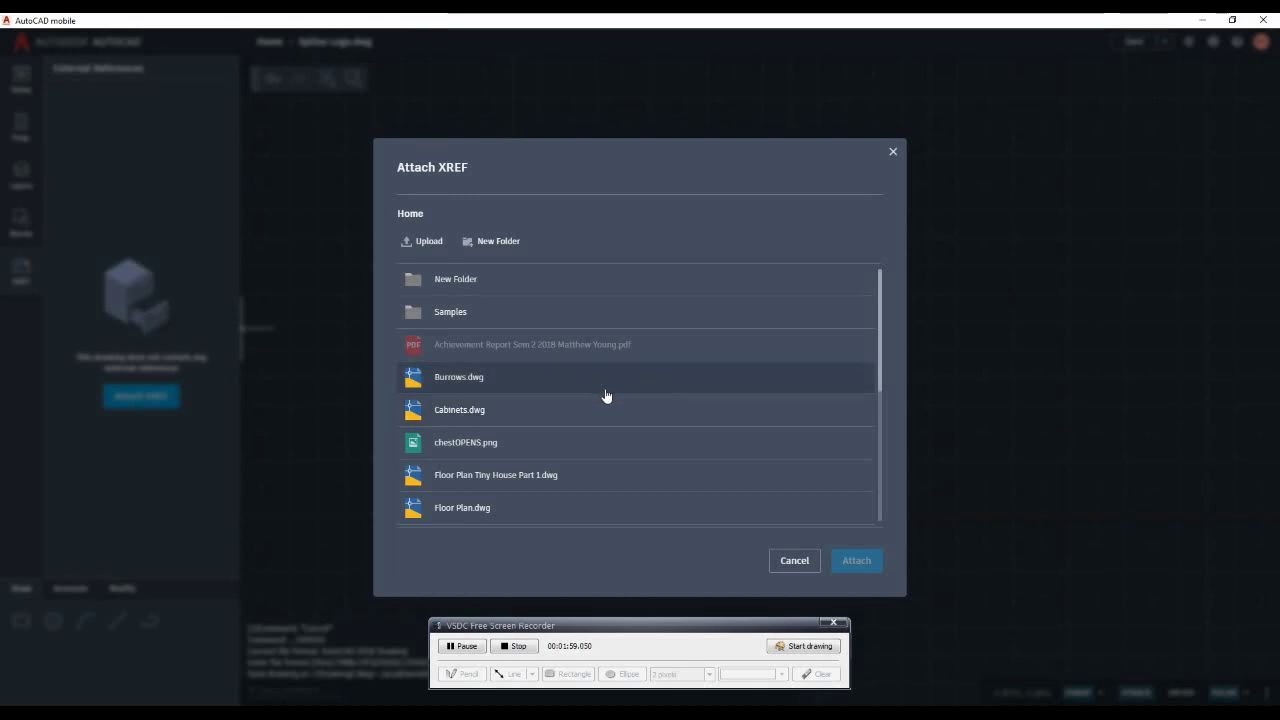
scroll(606, 396, down, 3)
scroll(606, 396, down, 2)
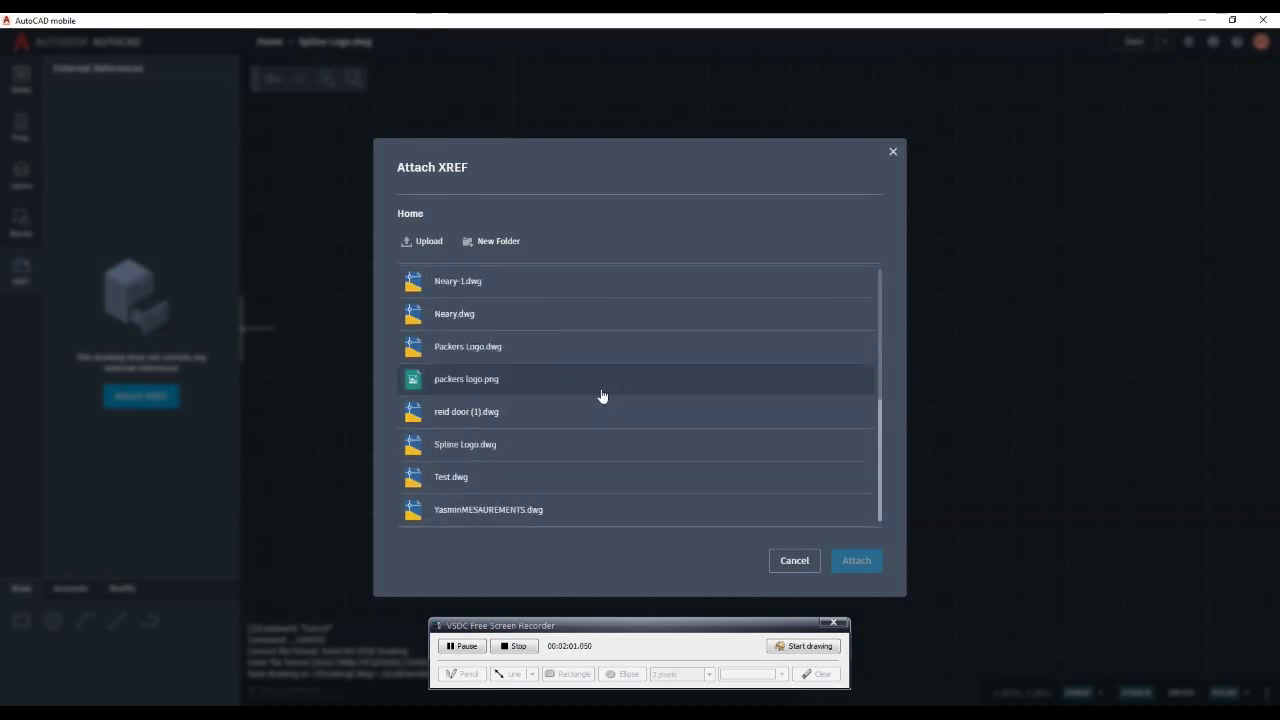
scroll(601, 396, up, 6)
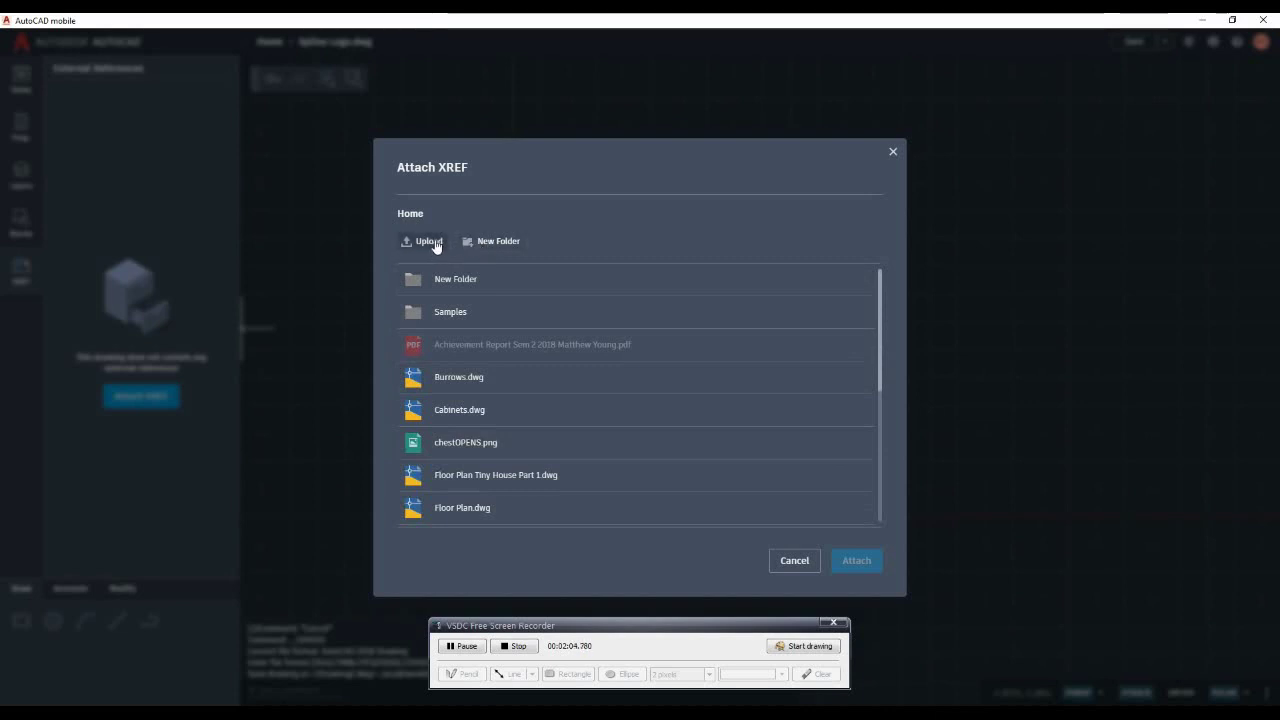
Start uploading a reference file and browse up from the Nintendo Papercraft folder to the Desktop
click(432, 243)
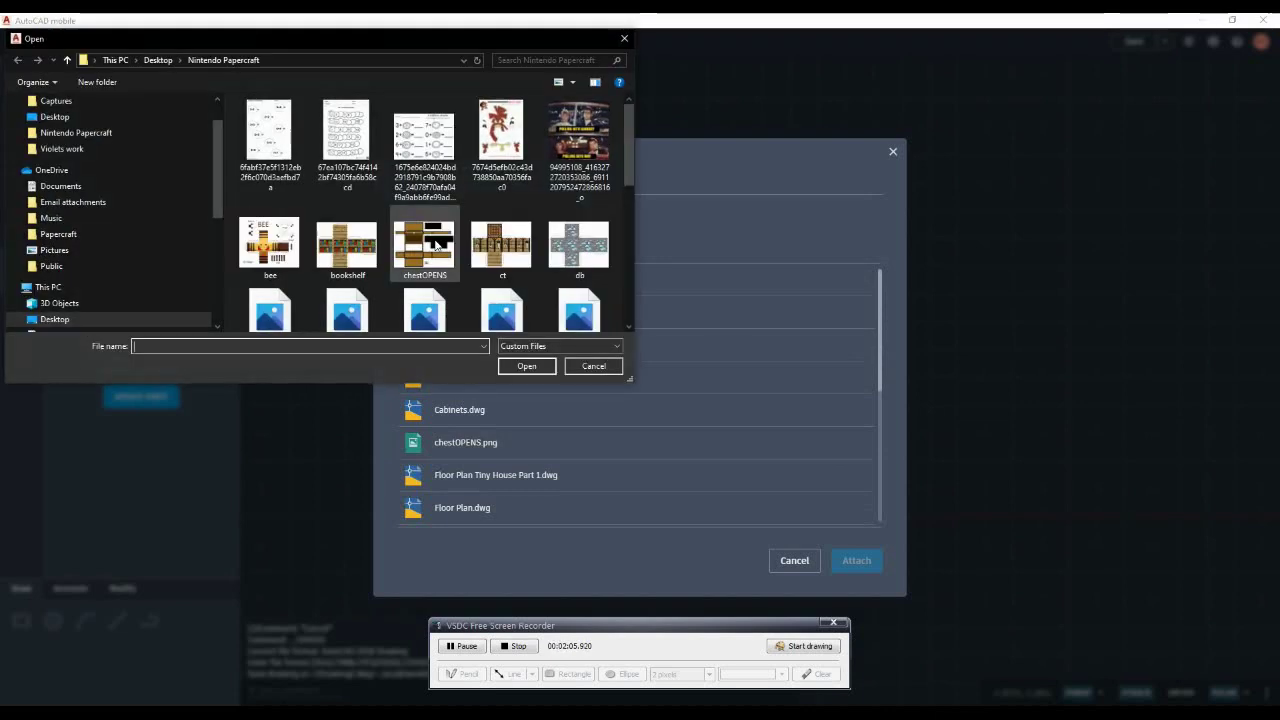
click(366, 252)
key(g)
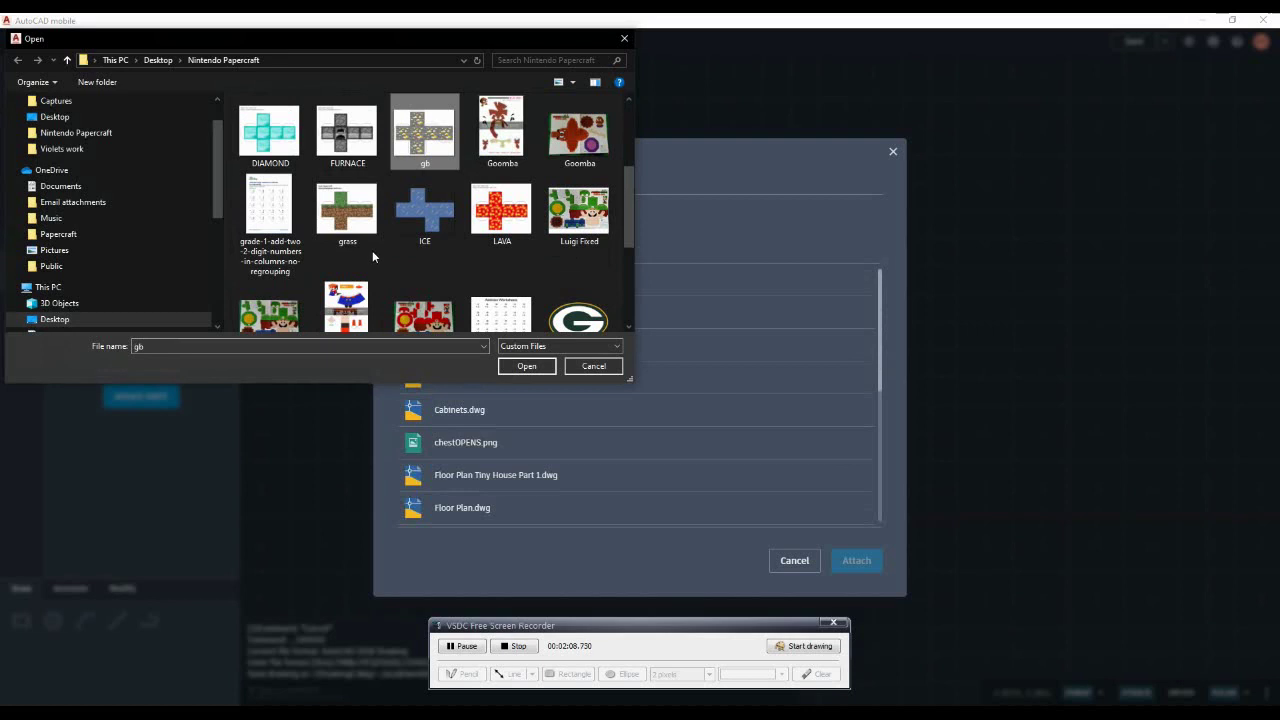
key(alt+Up)
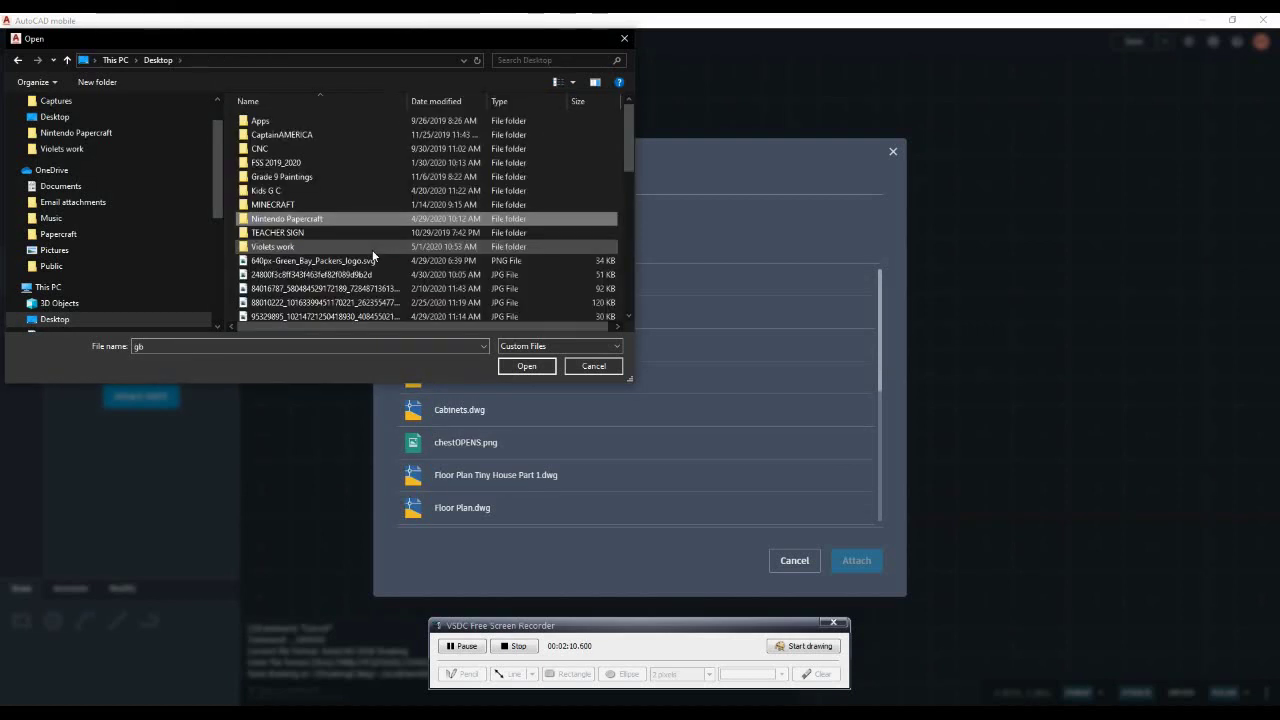
key(alt+Up)
key(alt+Up)
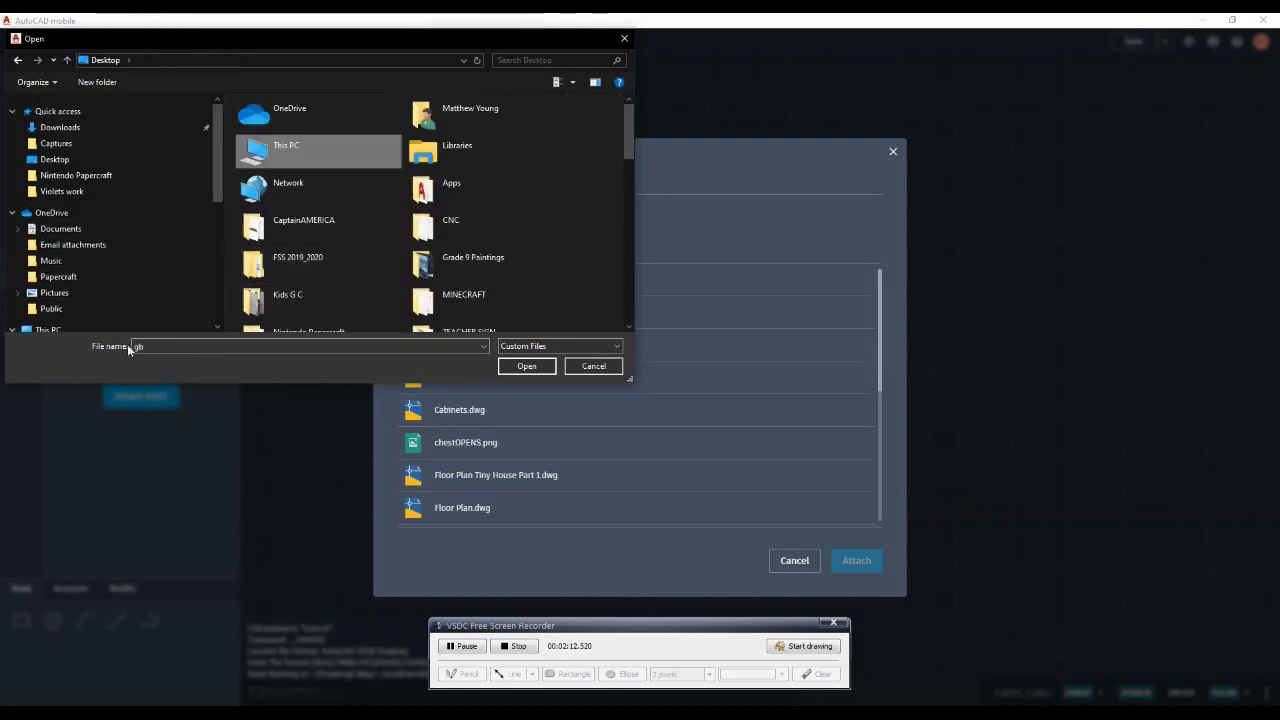
Try to open a file on the Desktop by the name "green"
text(gr)
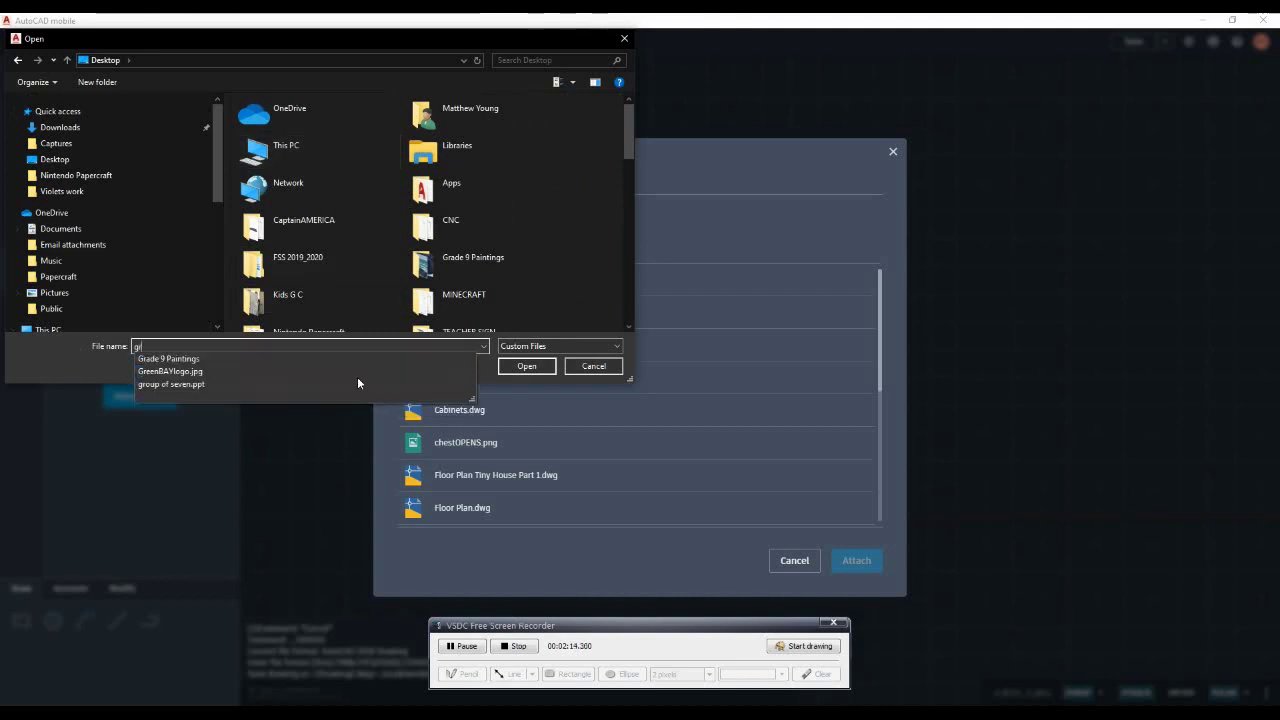
text(een)
key(Return)
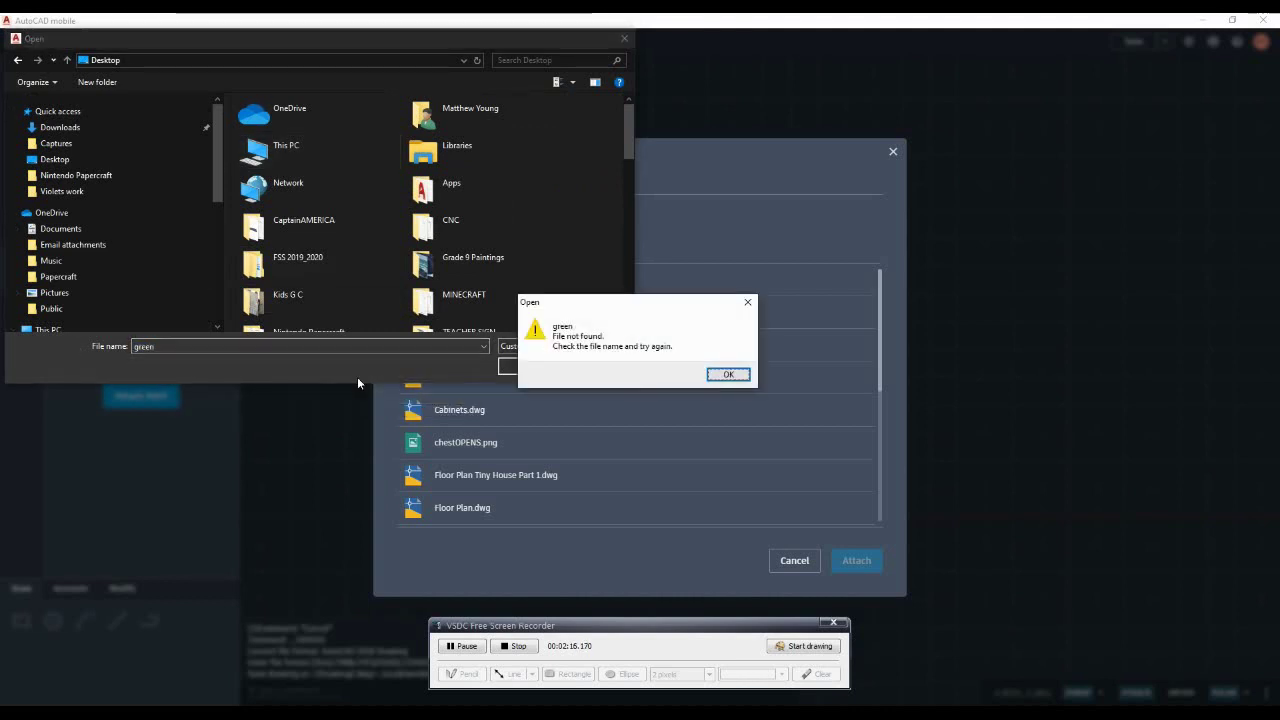
click(729, 376)
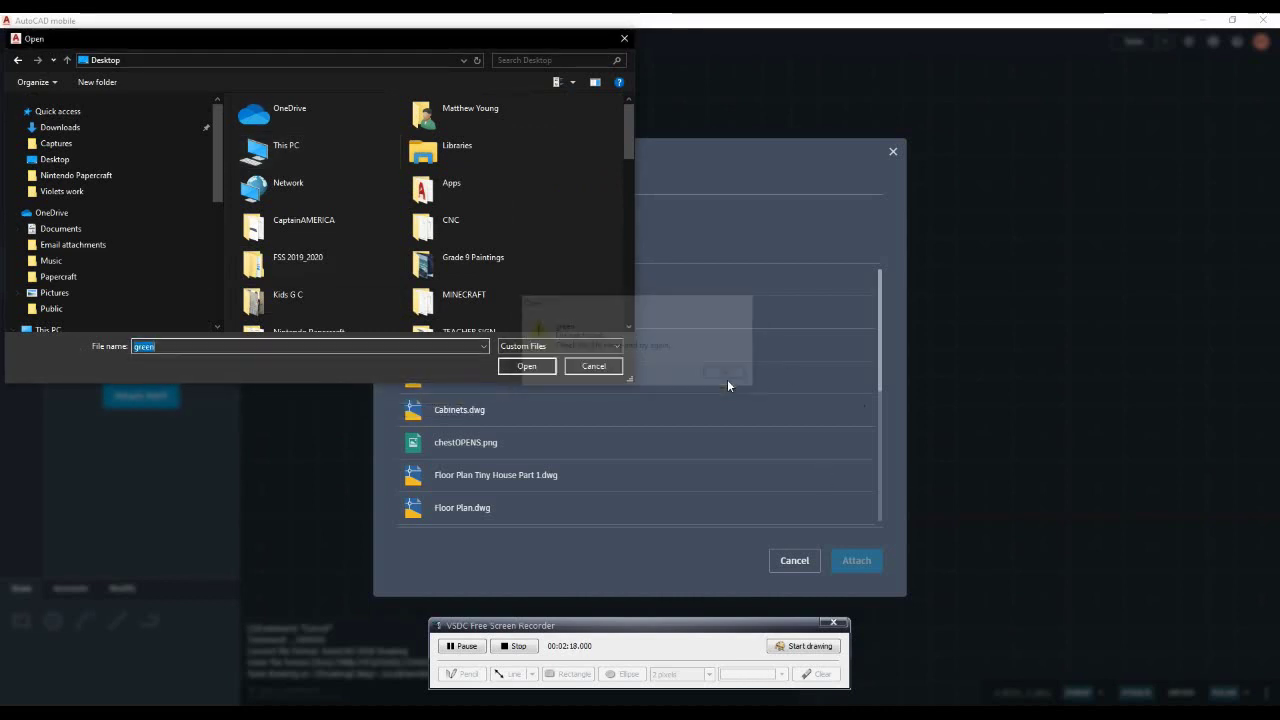
Upload 640px-Green_Bay_Packers_logo.svg from the Desktop, attach it as an XREF and insert it at the vertical line's lower endpoint
drag(627, 135, 642, 175)
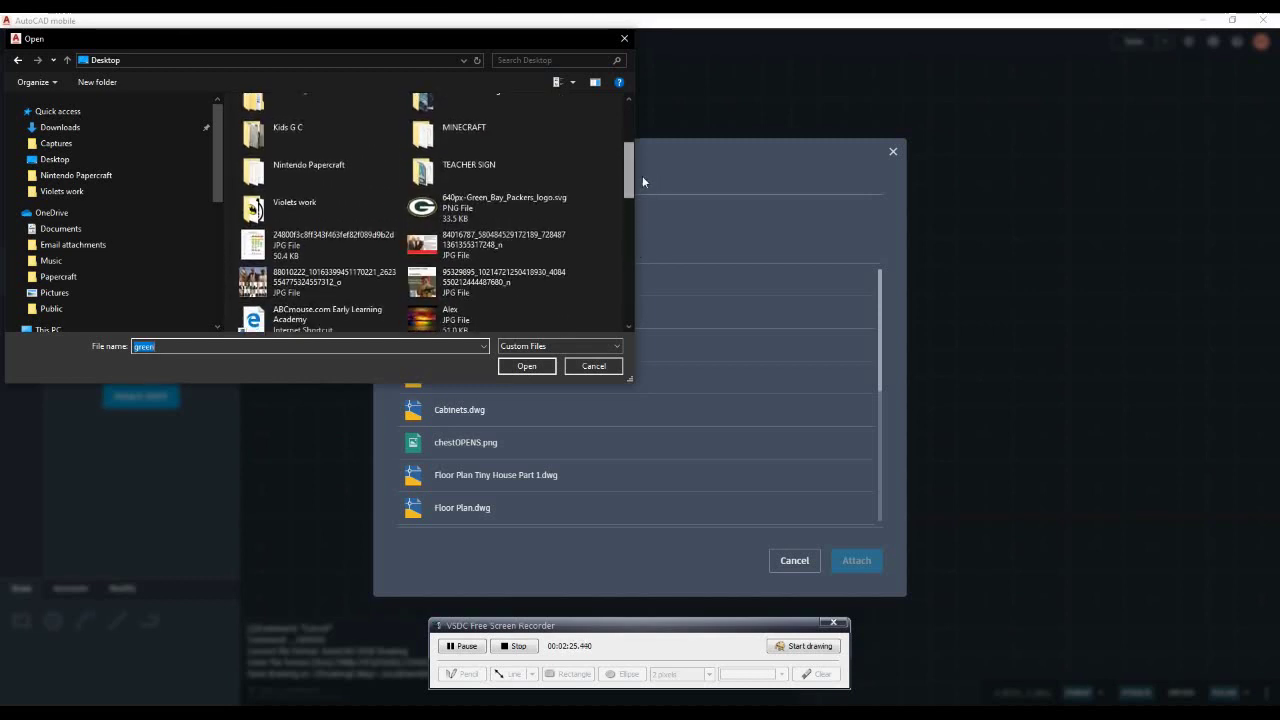
double_click(436, 206)
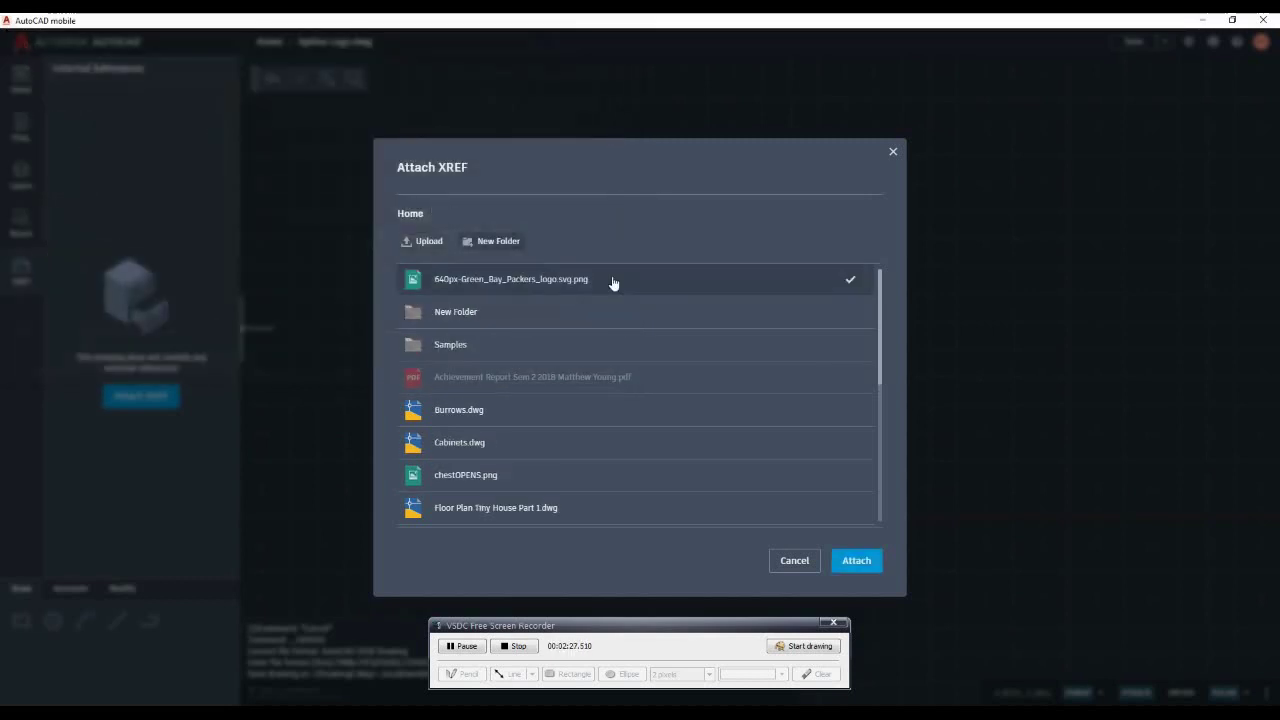
click(855, 560)
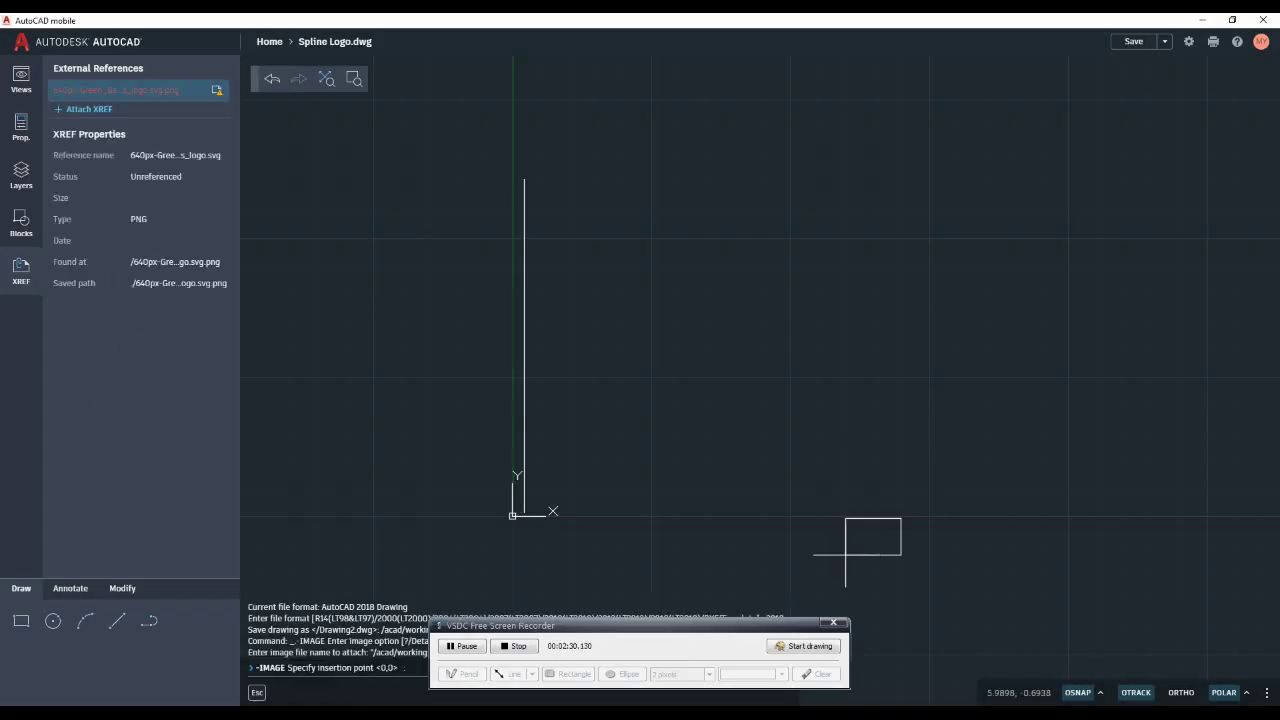
click(523, 513)
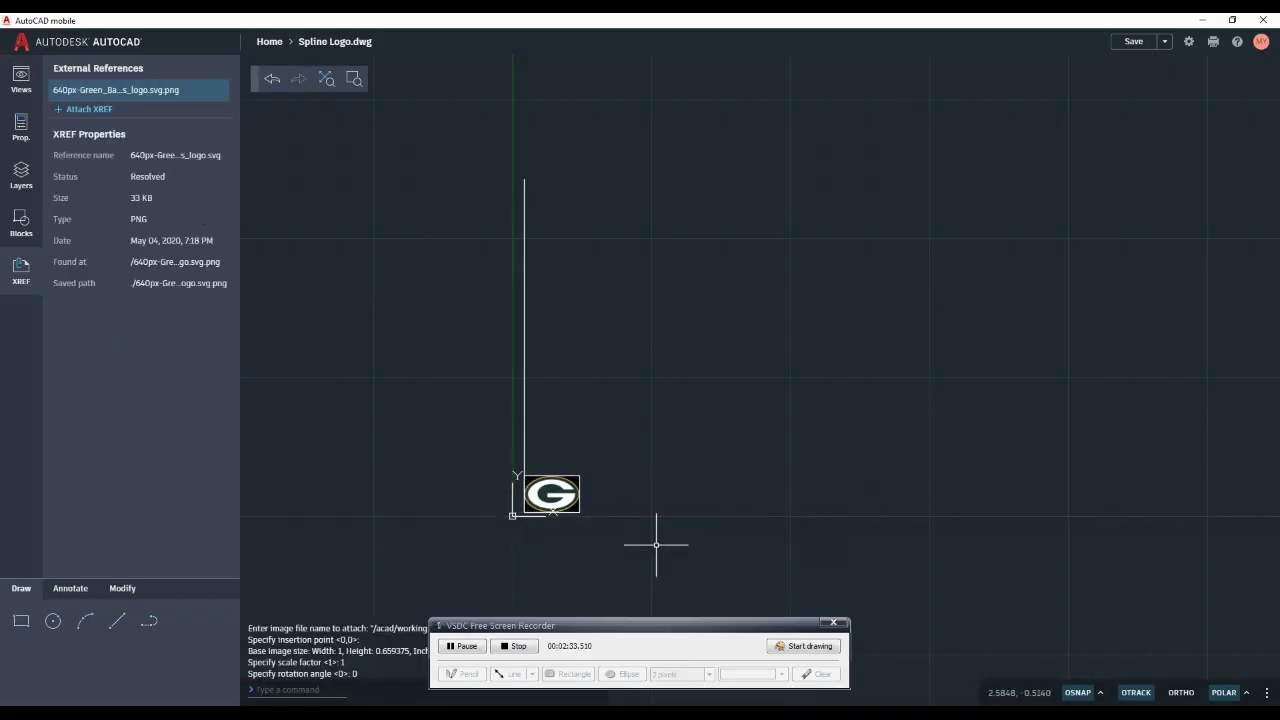
Stretch the logo image from its upper-right corner grip until its height matches the vertical reference line
click(553, 476)
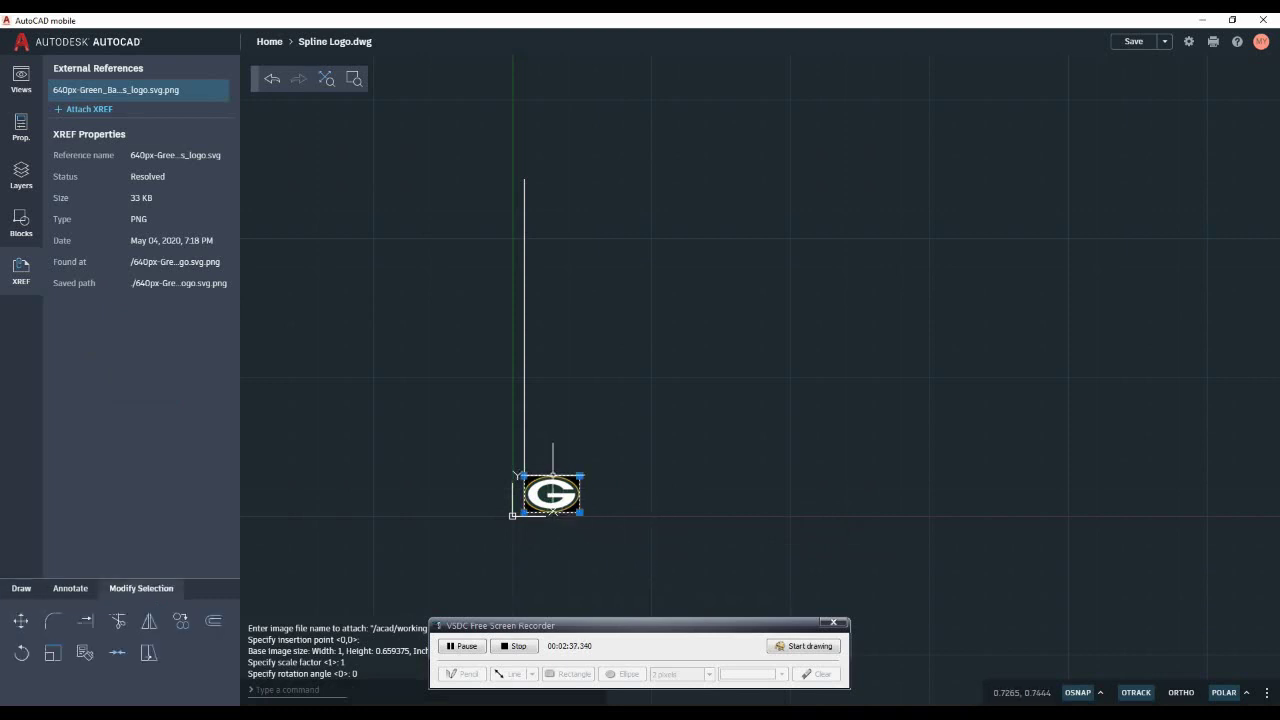
click(580, 476)
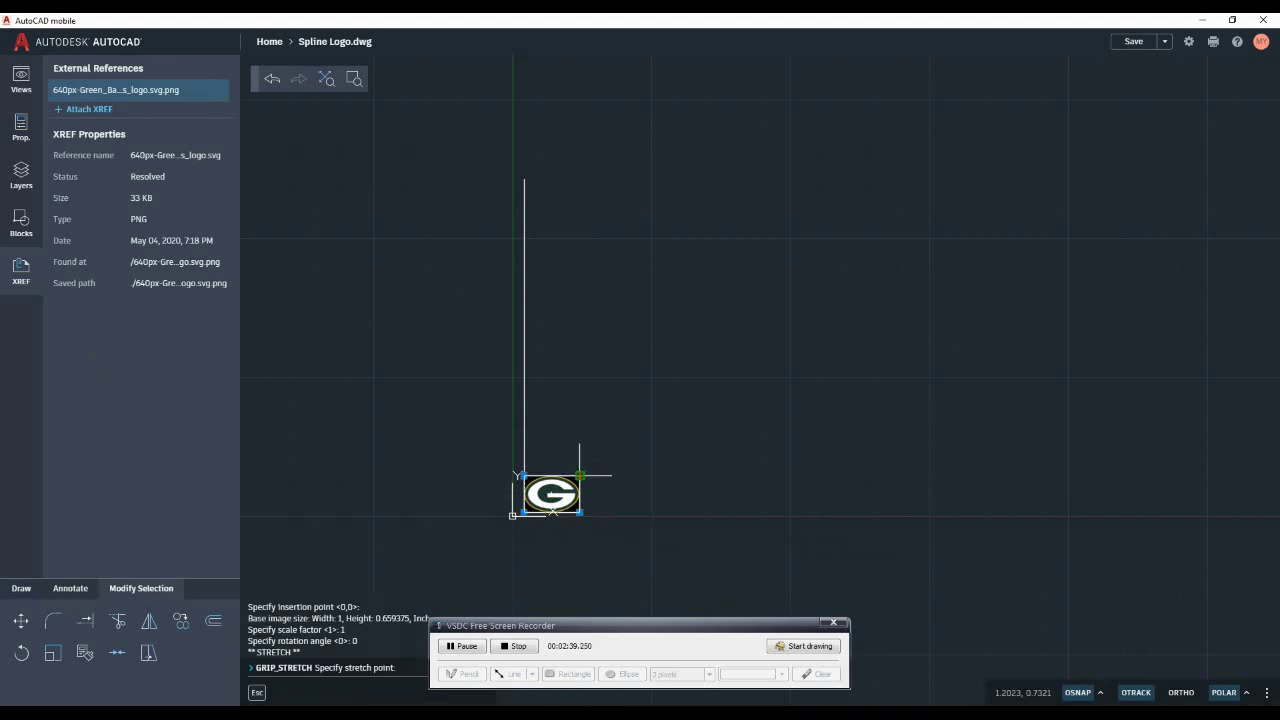
click(580, 476)
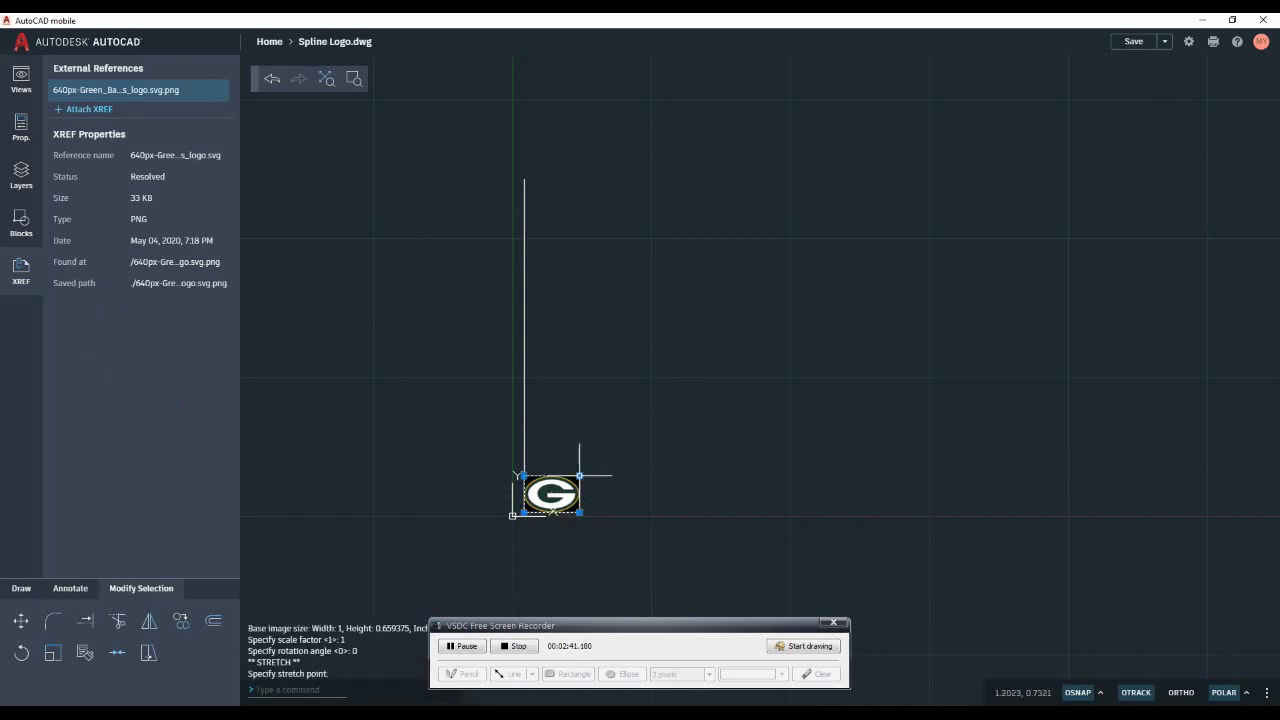
click(580, 476)
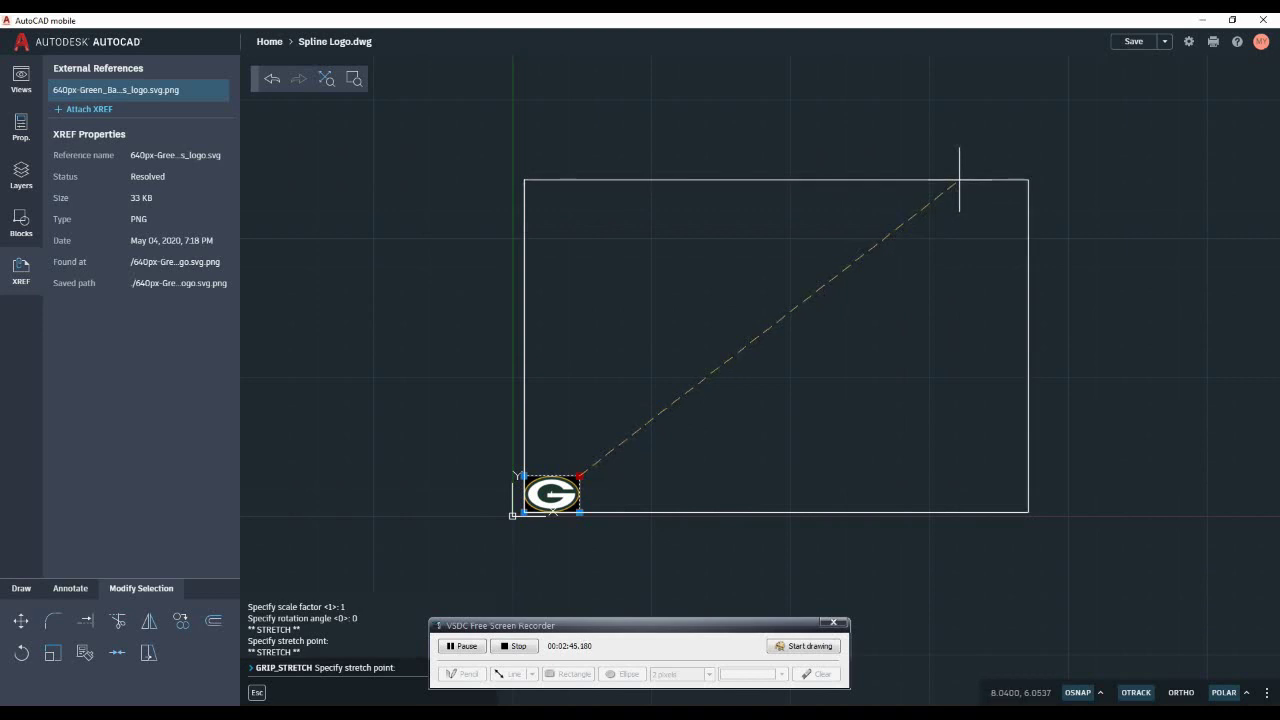
click(959, 180)
key(Escape)
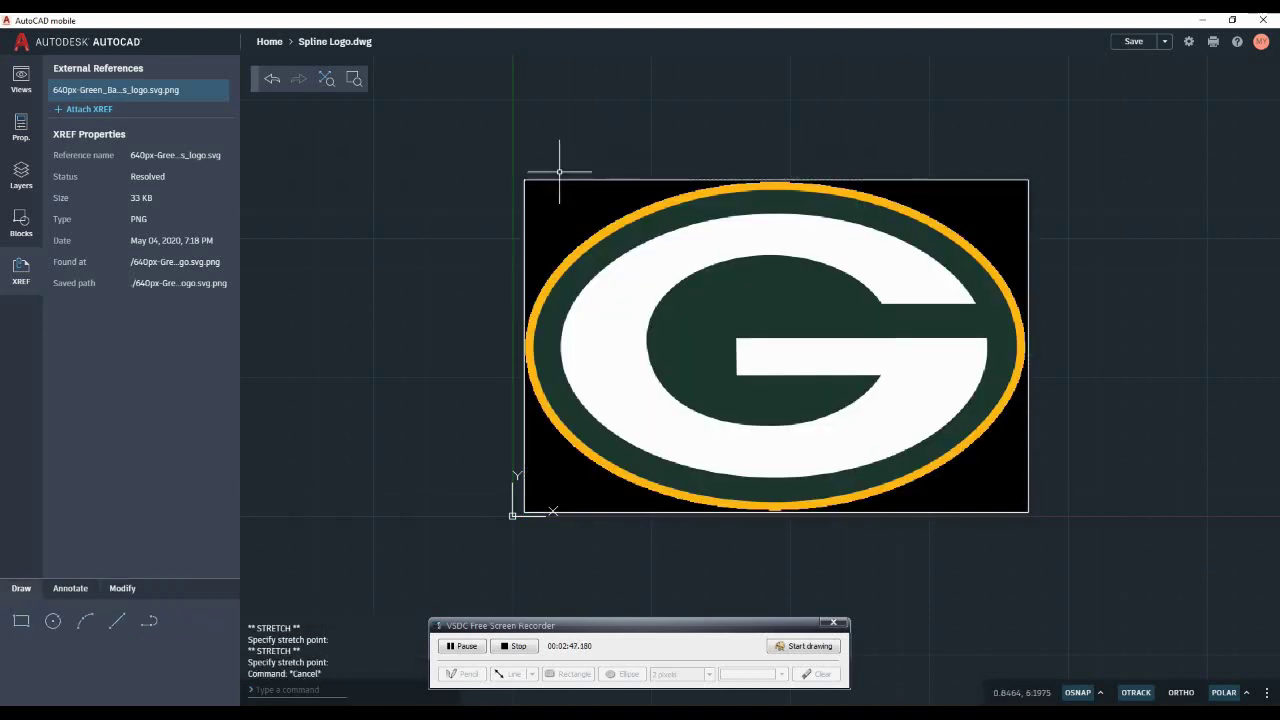
click(524, 200)
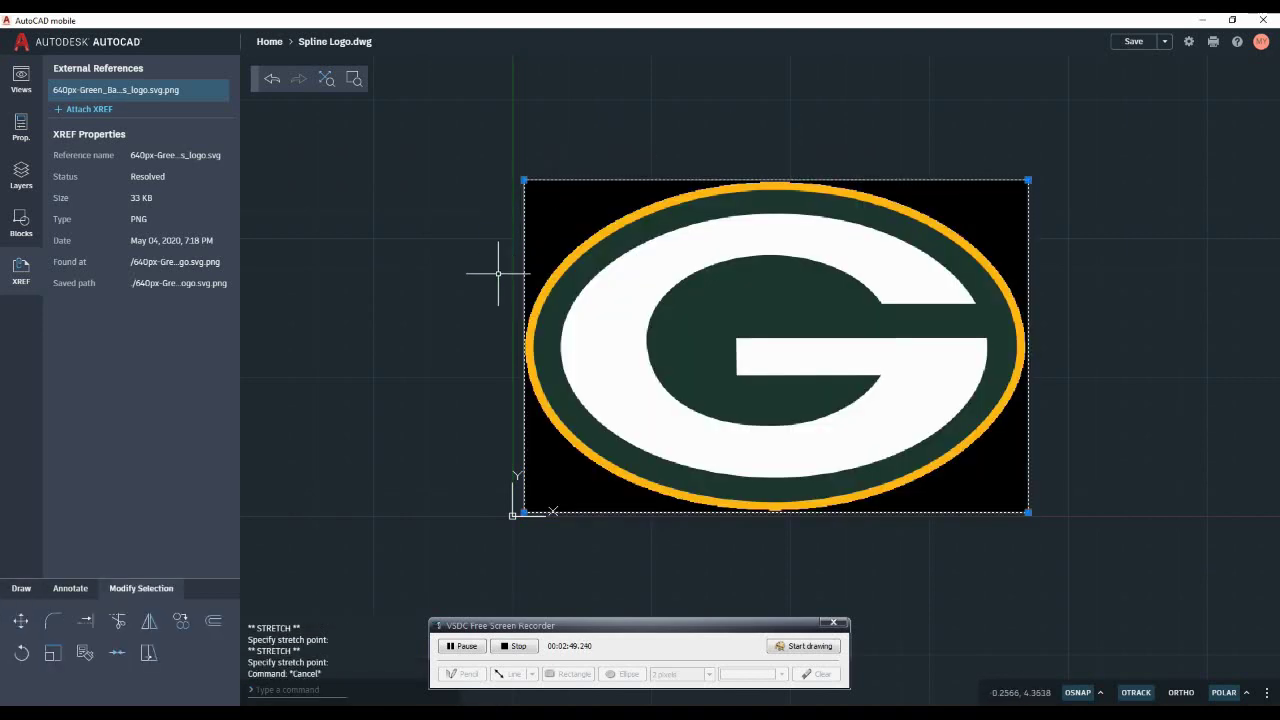
key(Escape)
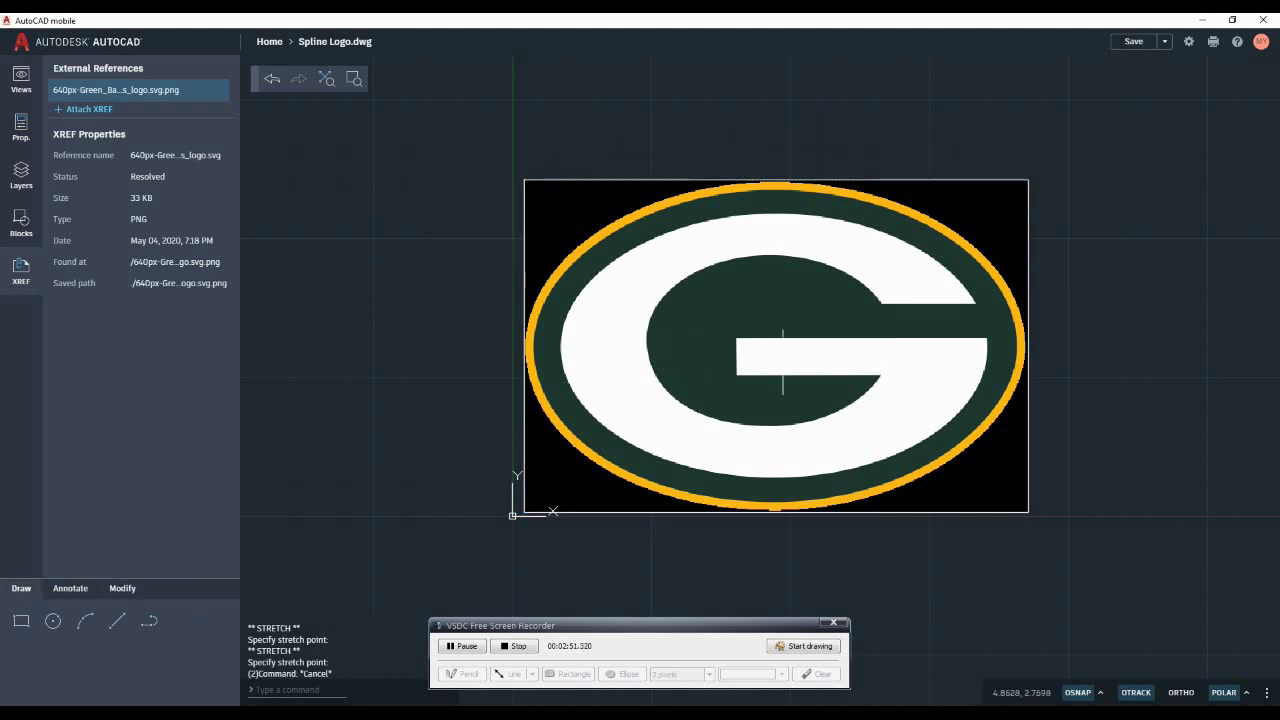
Turn off object snap and object snap tracking, ready for tracing the leftmost edge of the yellow oval
scroll(523, 337, up, 5)
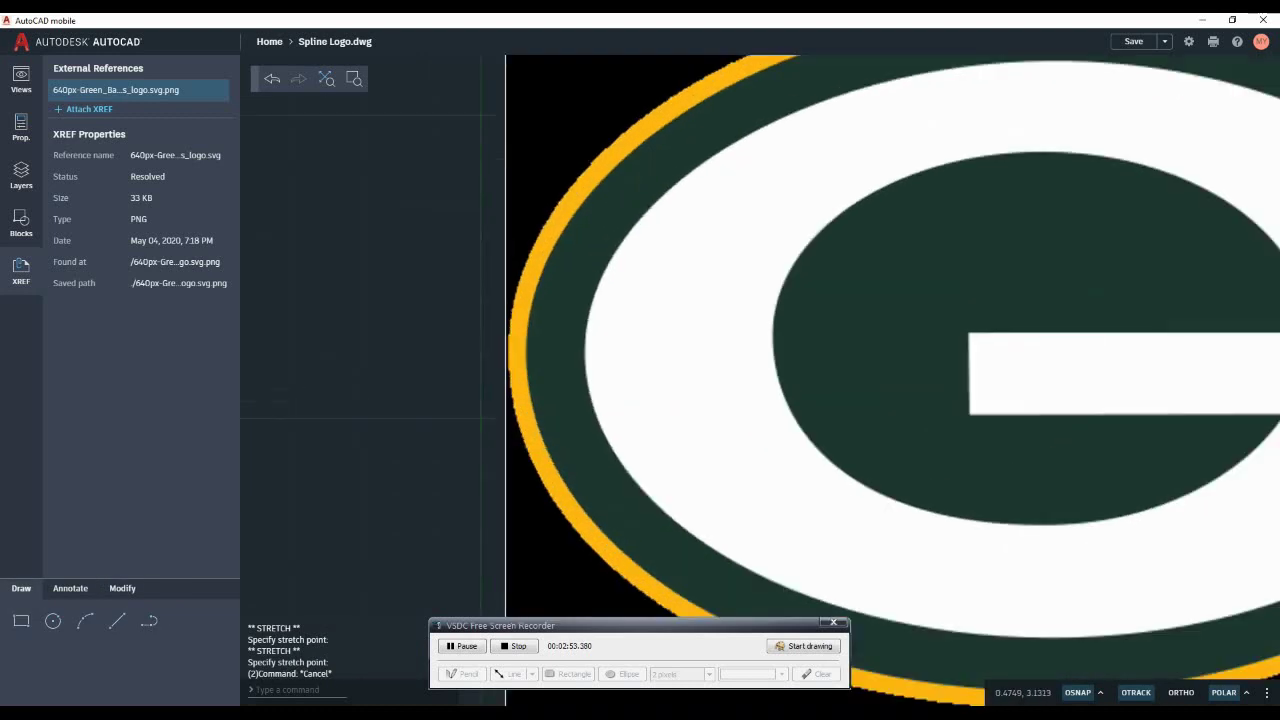
scroll(563, 343, up, 2)
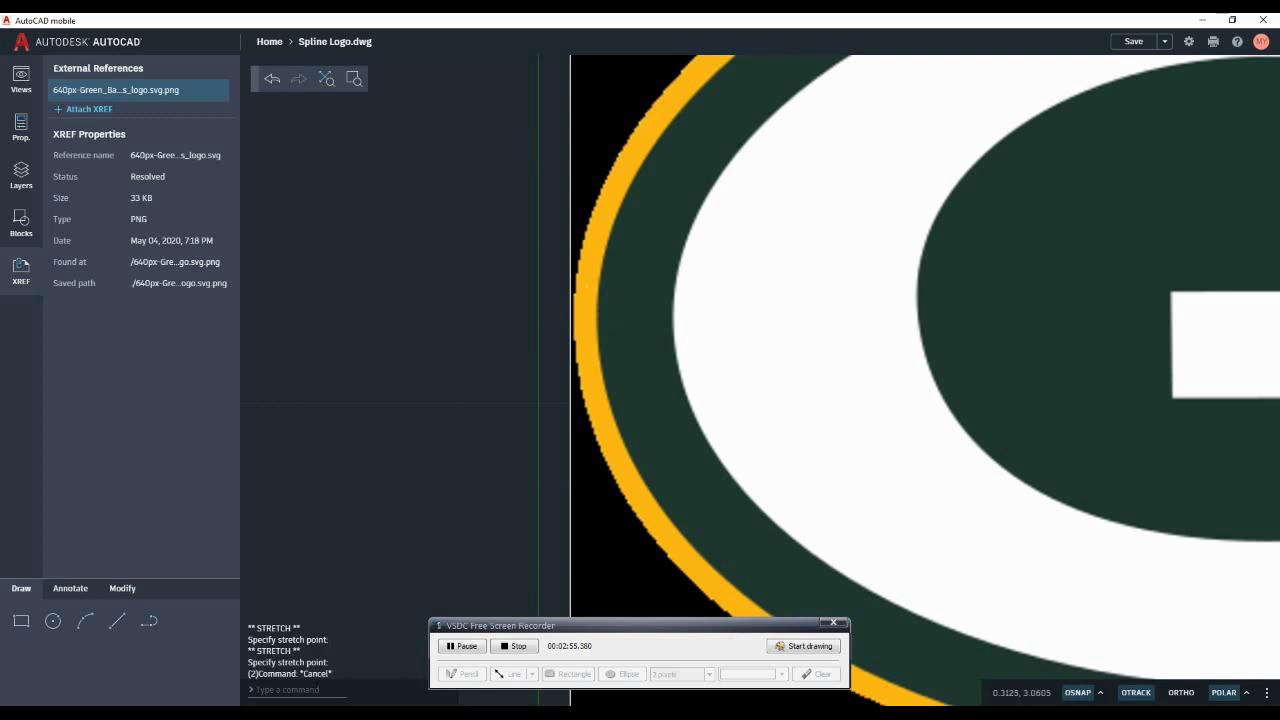
scroll(586, 314, up, 3)
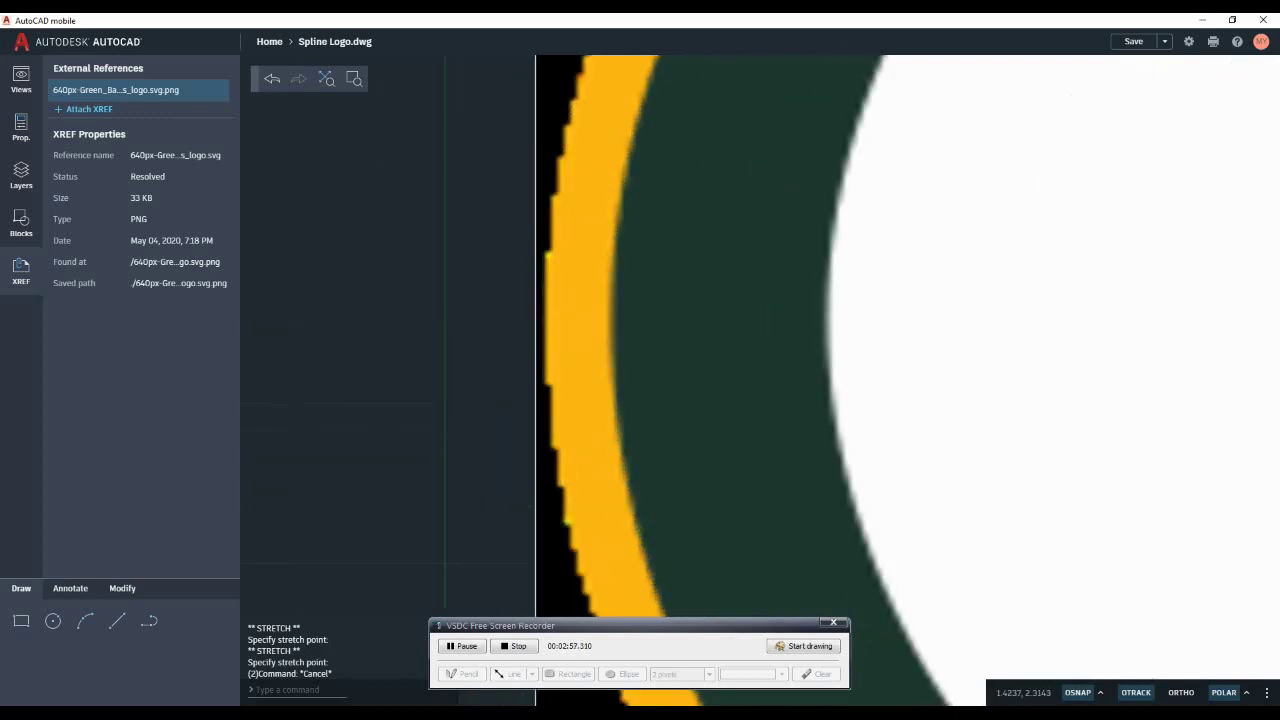
click(1076, 693)
click(1135, 693)
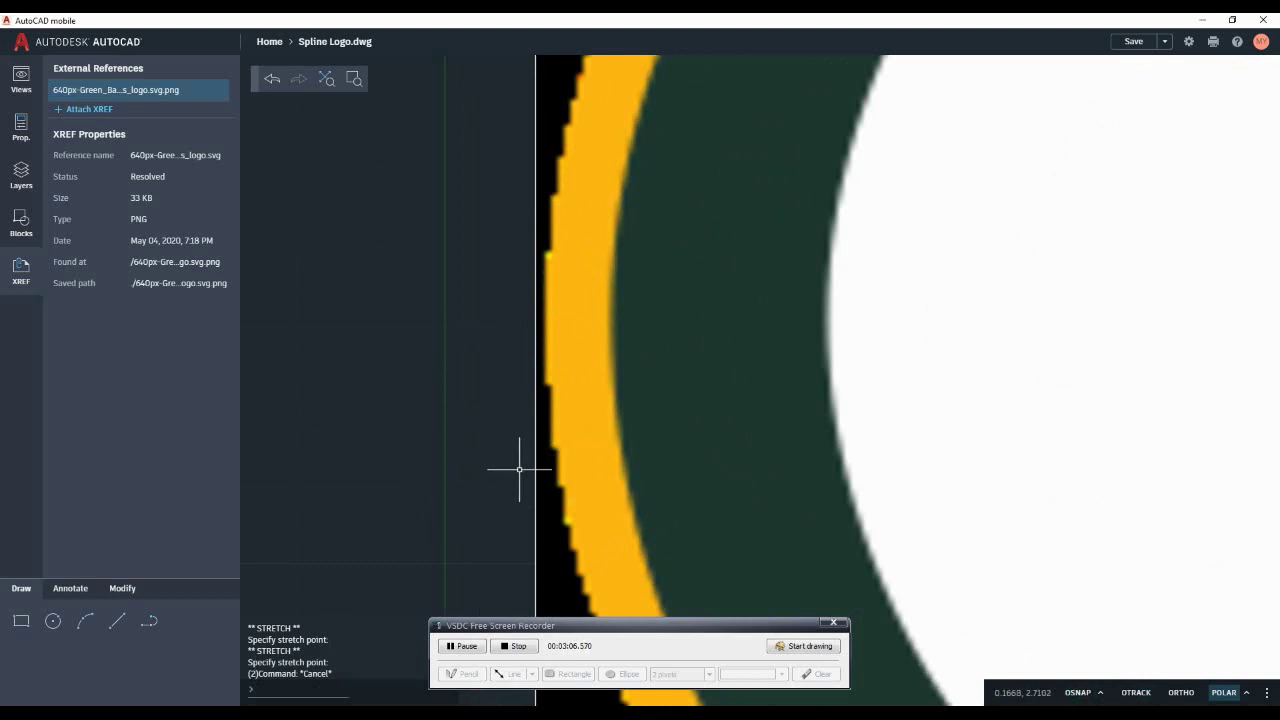
Start a fit-point spline at the leftmost edge of the yellow oval and trace its outer edge upward along the left side
text(spline)
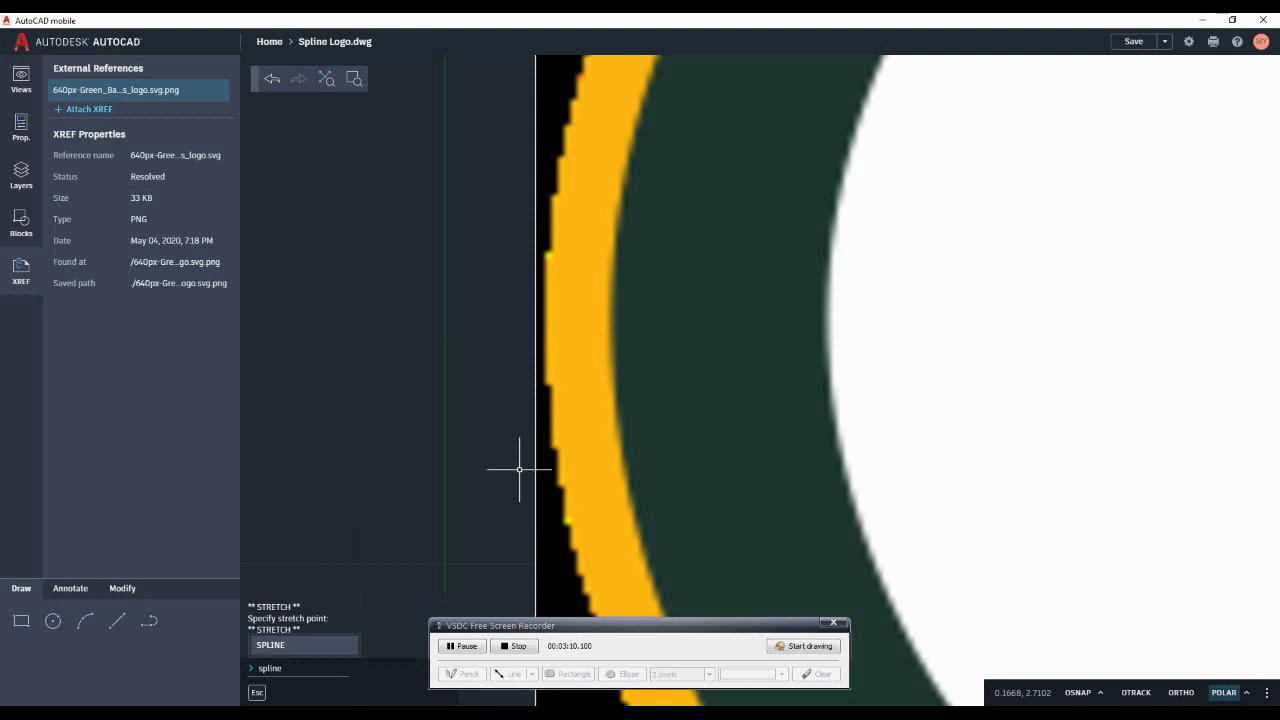
key(Return)
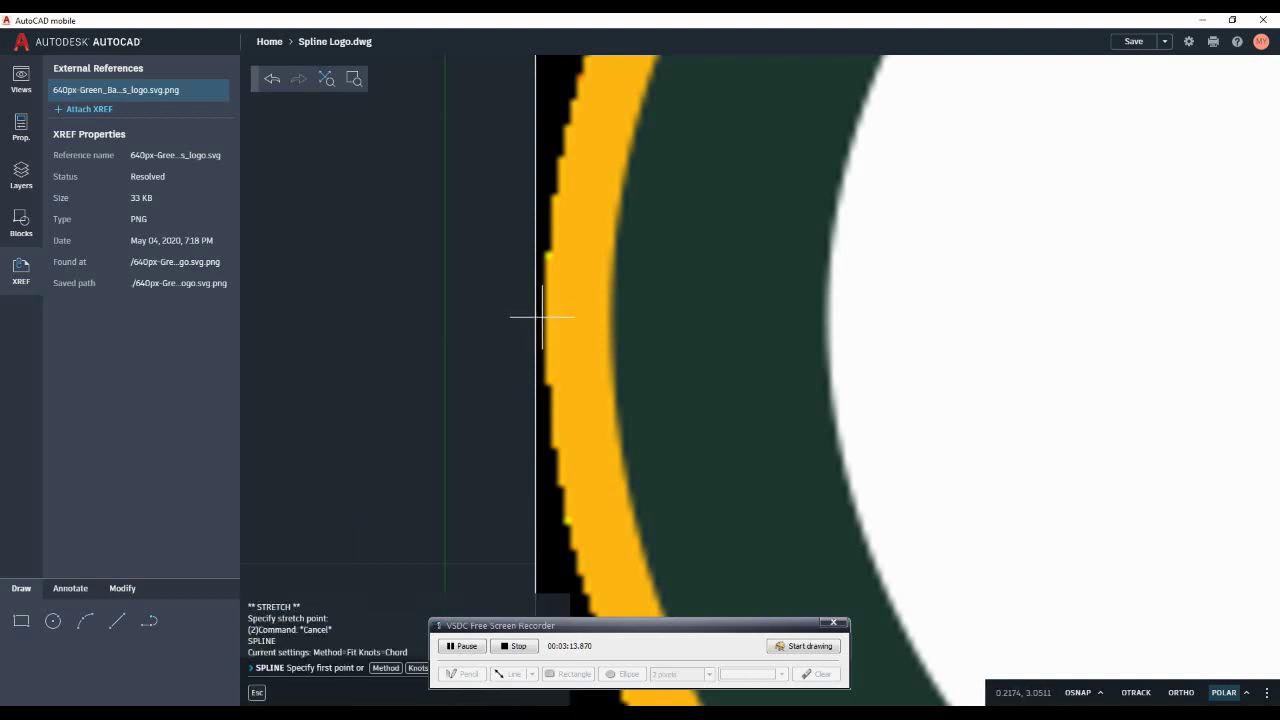
click(543, 316)
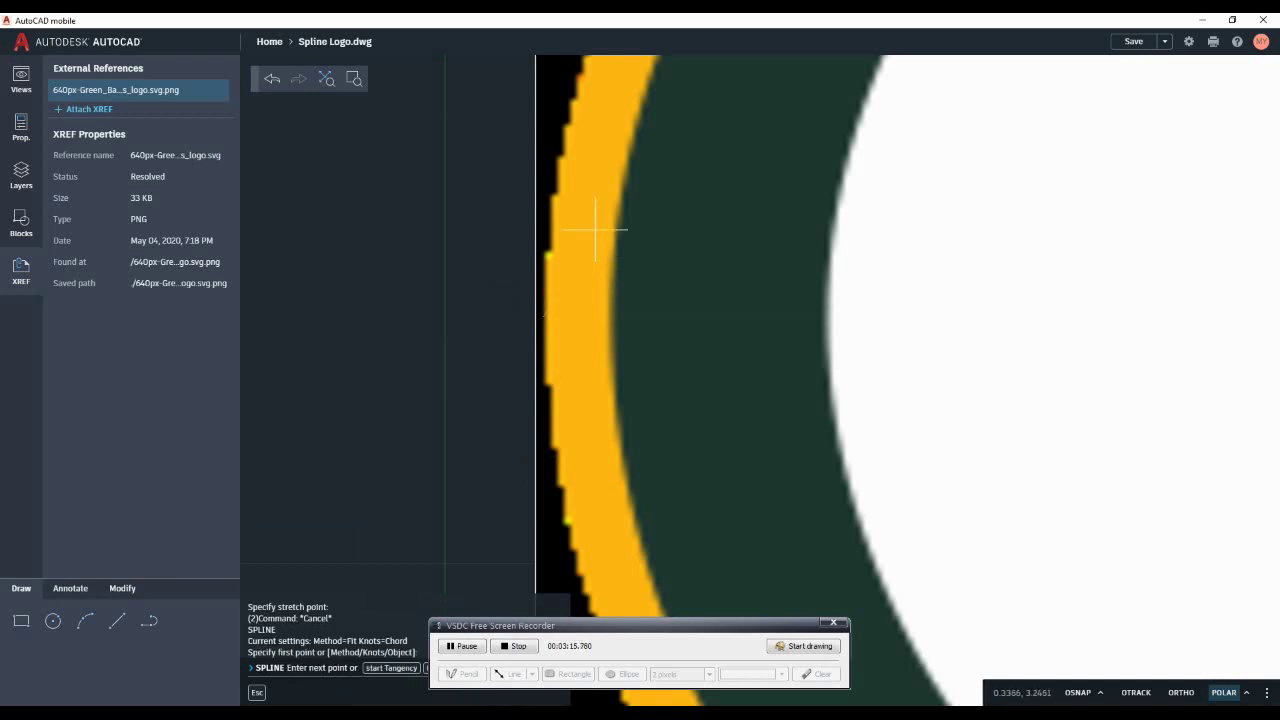
scroll(540, 320, down, 3)
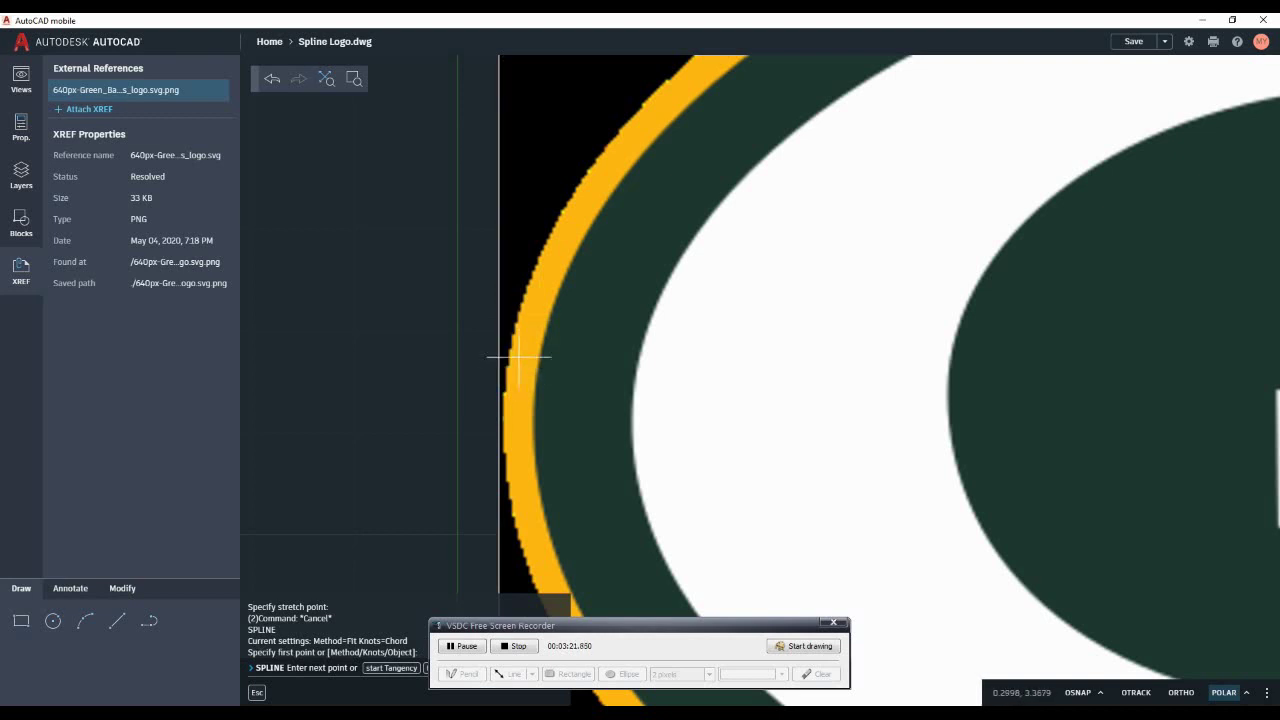
scroll(518, 352, up, 3)
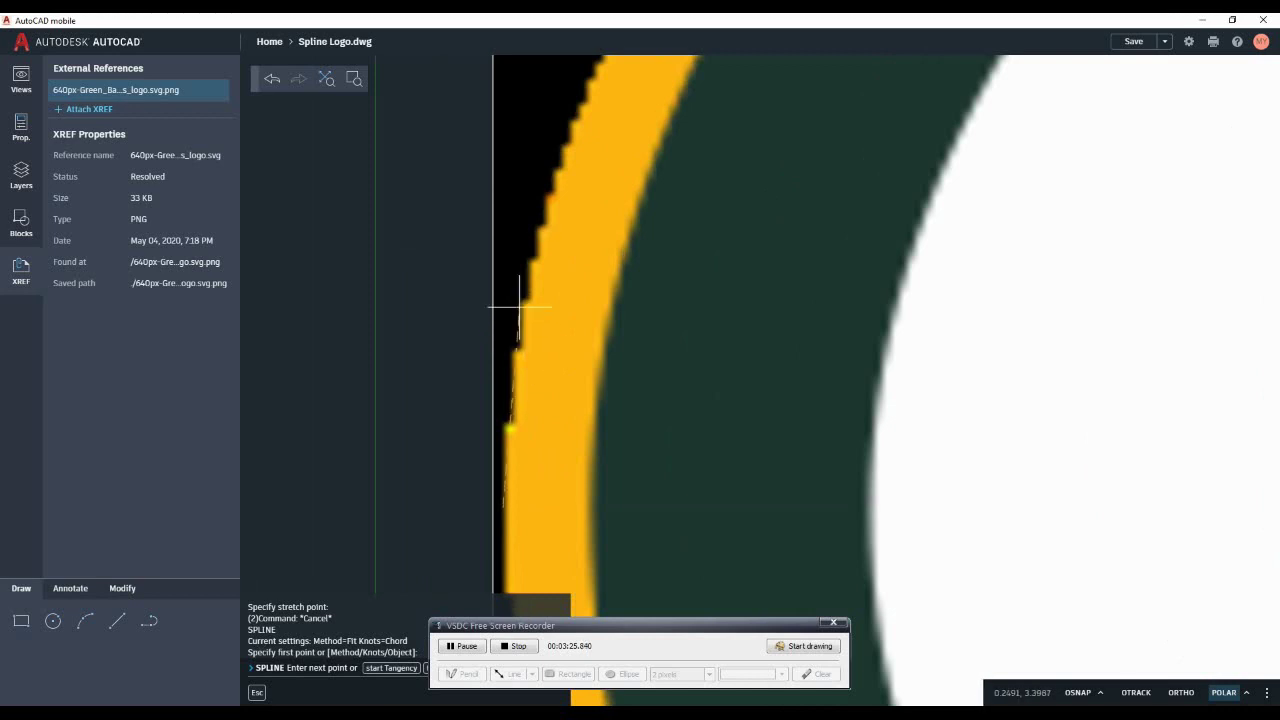
click(520, 305)
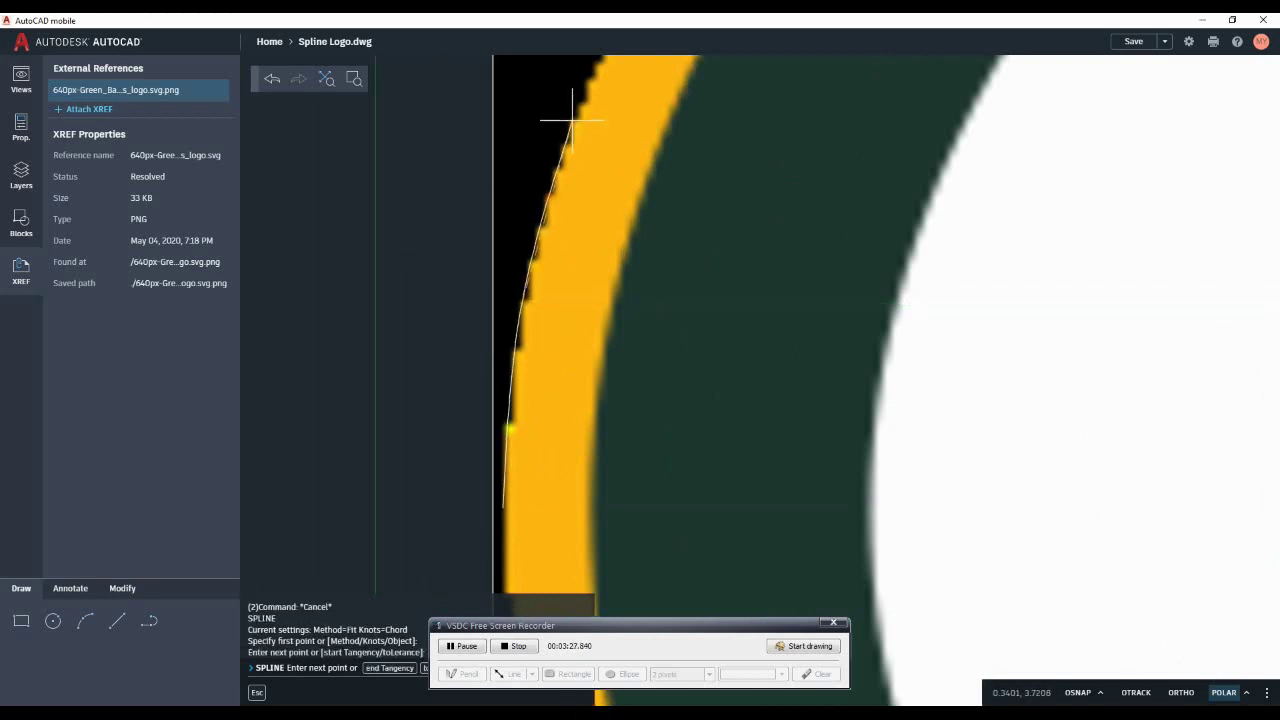
scroll(543, 316, down, 3)
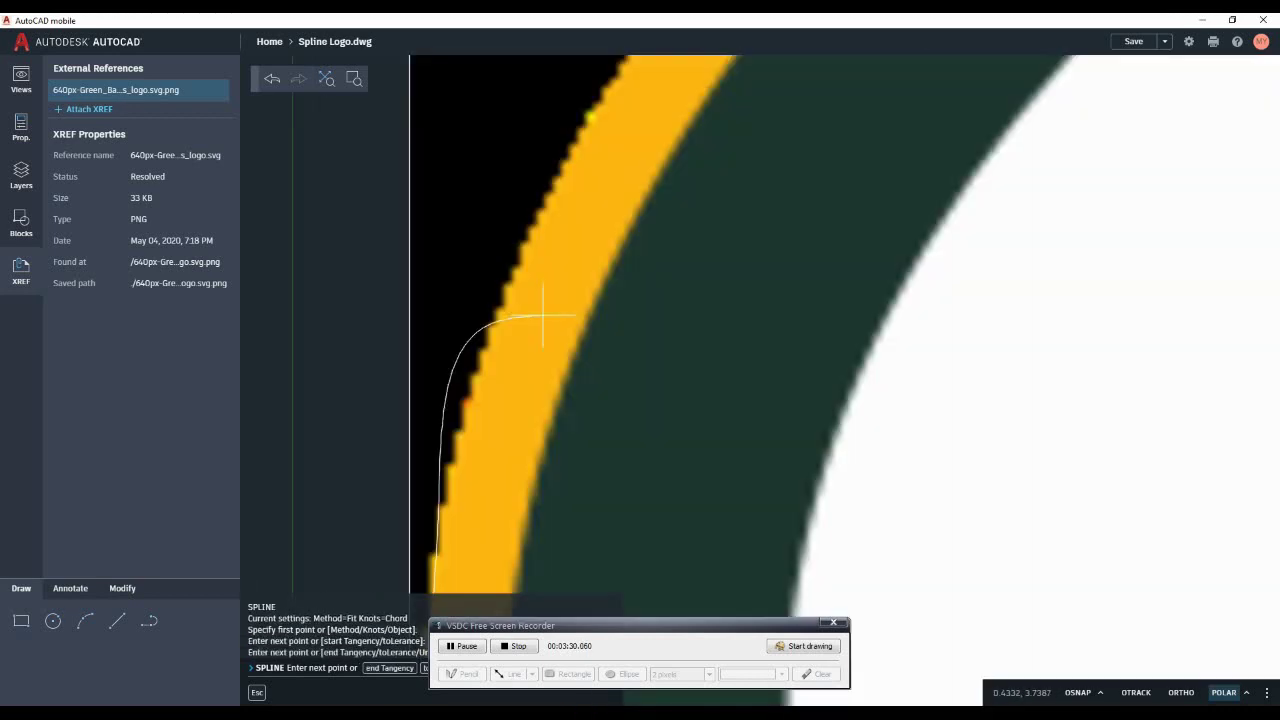
scroll(543, 316, down, 1)
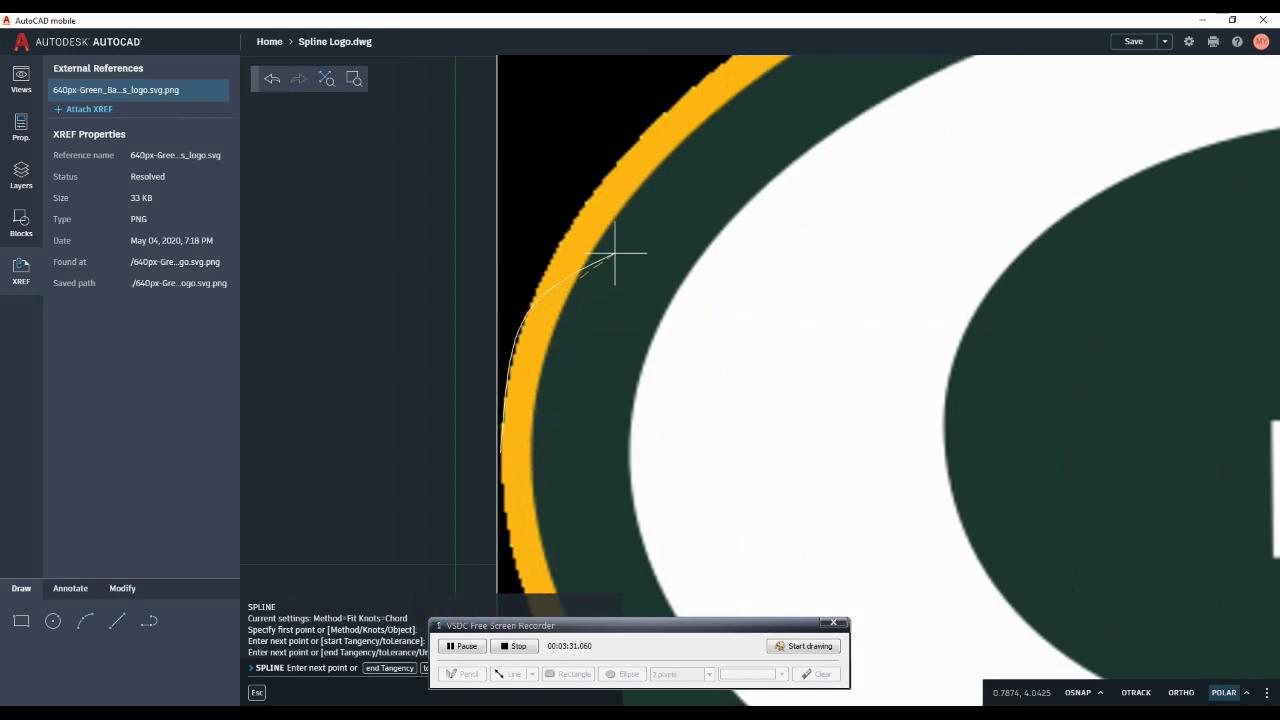
click(571, 222)
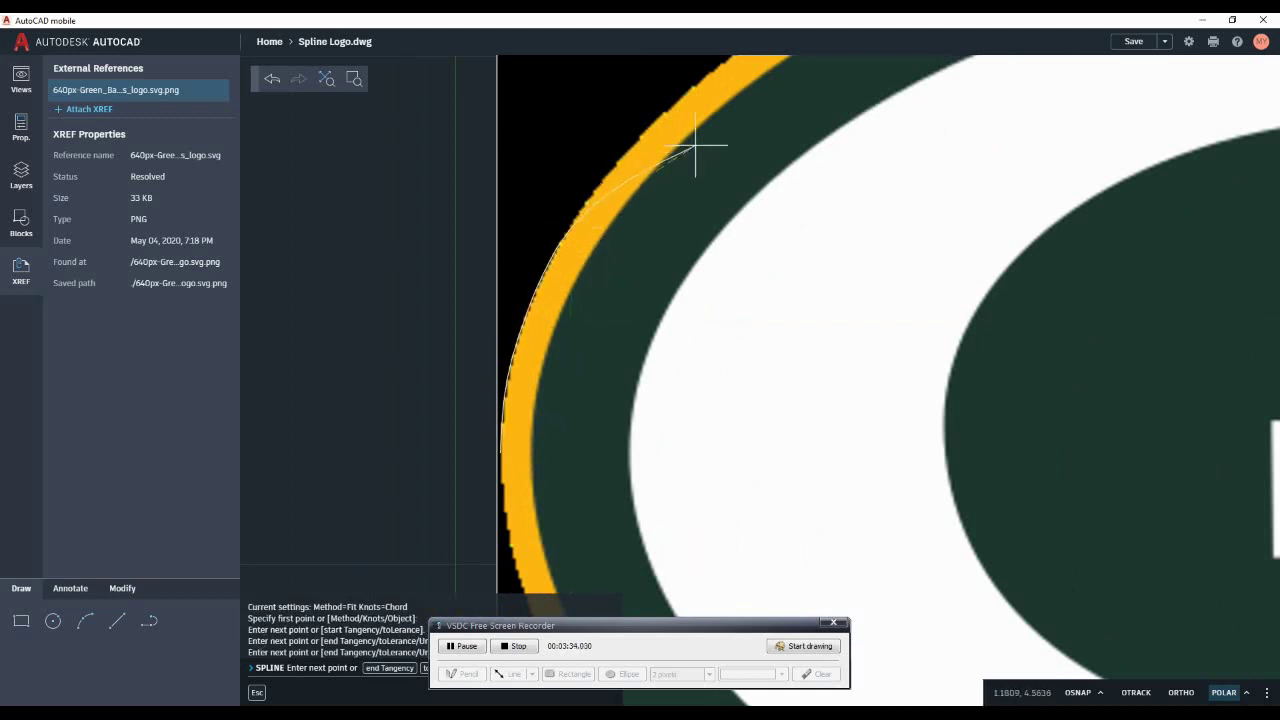
Continue the spline along the oval's upper-left outer edge until shortly before its topmost point
scroll(700, 143, down, 1)
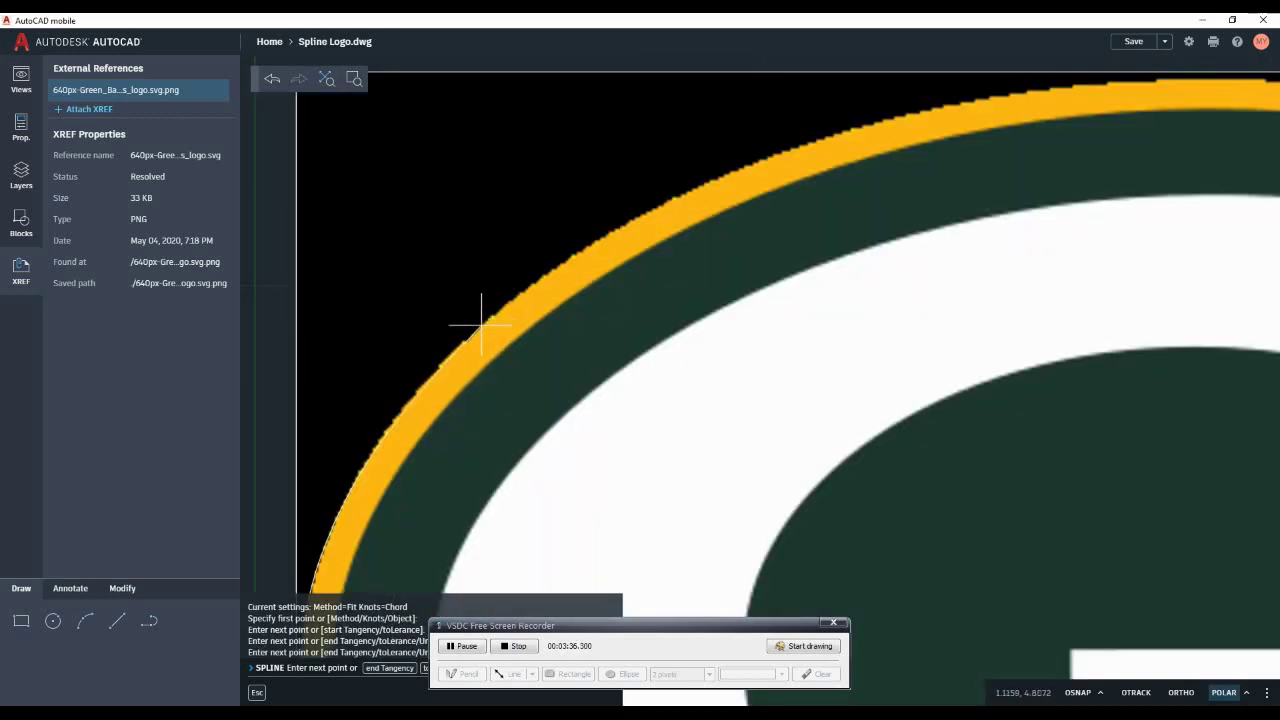
click(481, 327)
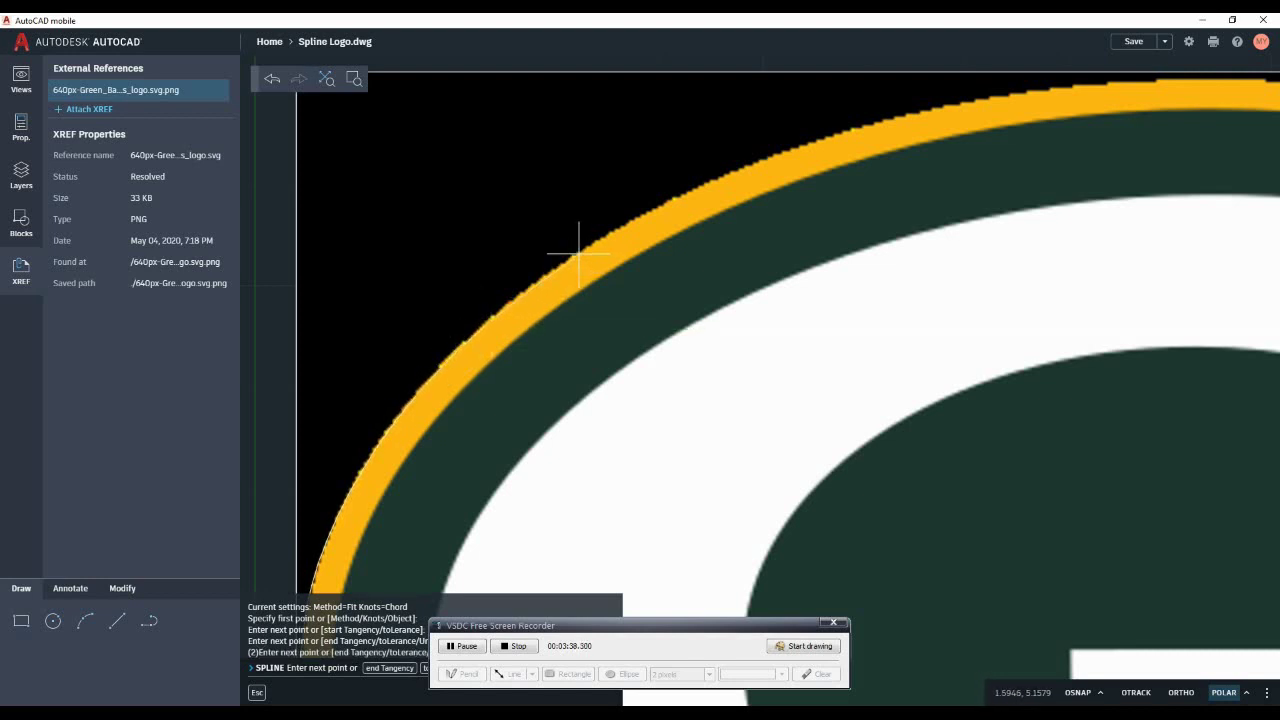
click(578, 253)
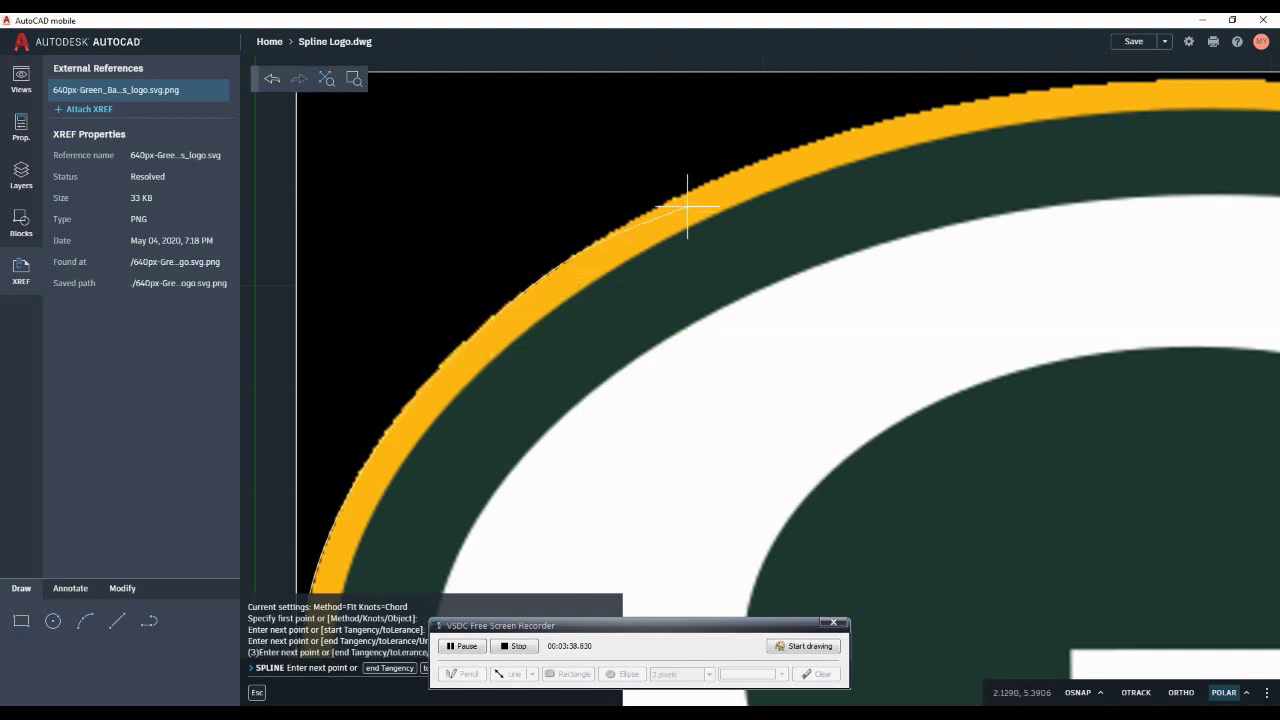
click(841, 131)
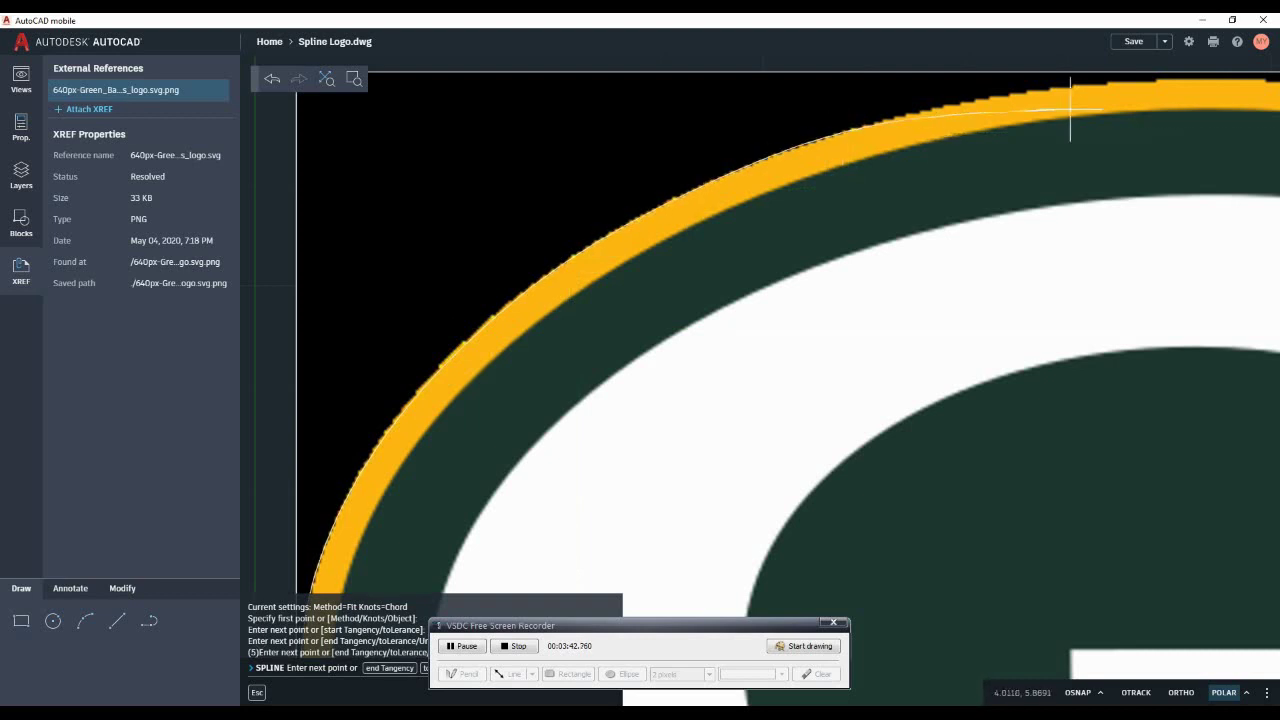
click(1026, 95)
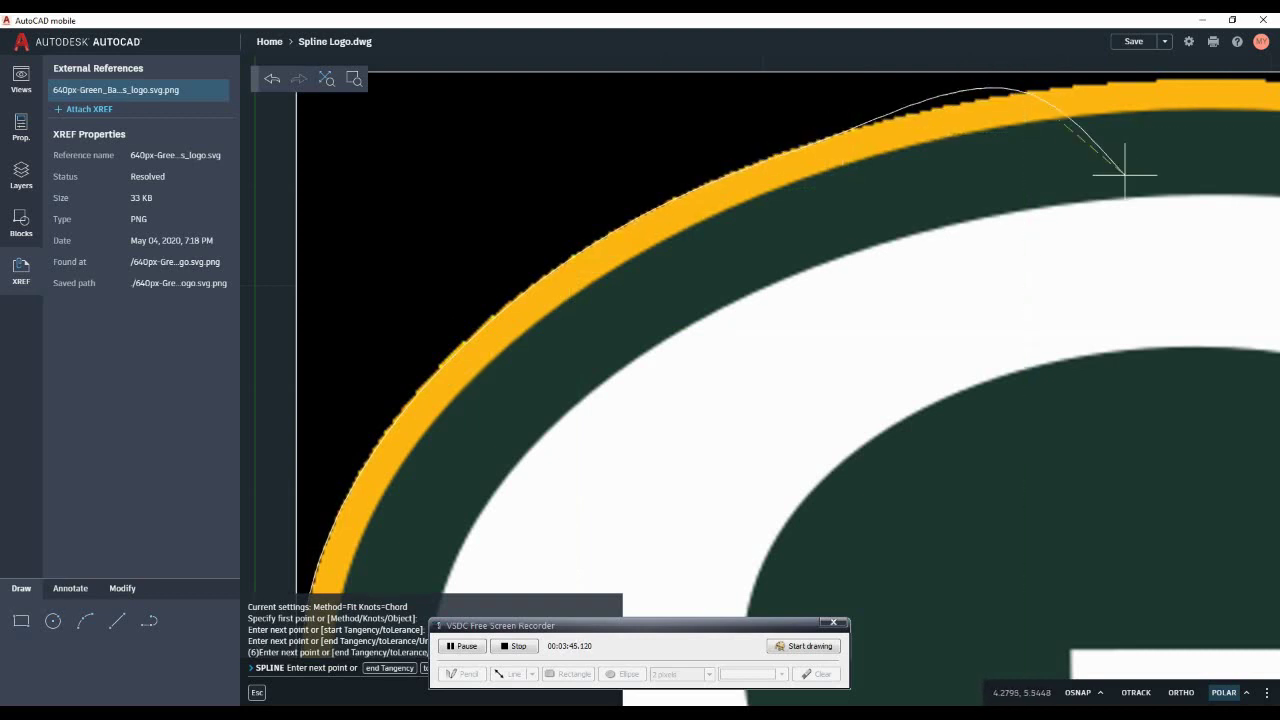
Extend the spline over the top of the yellow oval and onto the start of its upper-right curve
middle_drag(736, 143, 980, 190)
scroll(672, 116, up, 6)
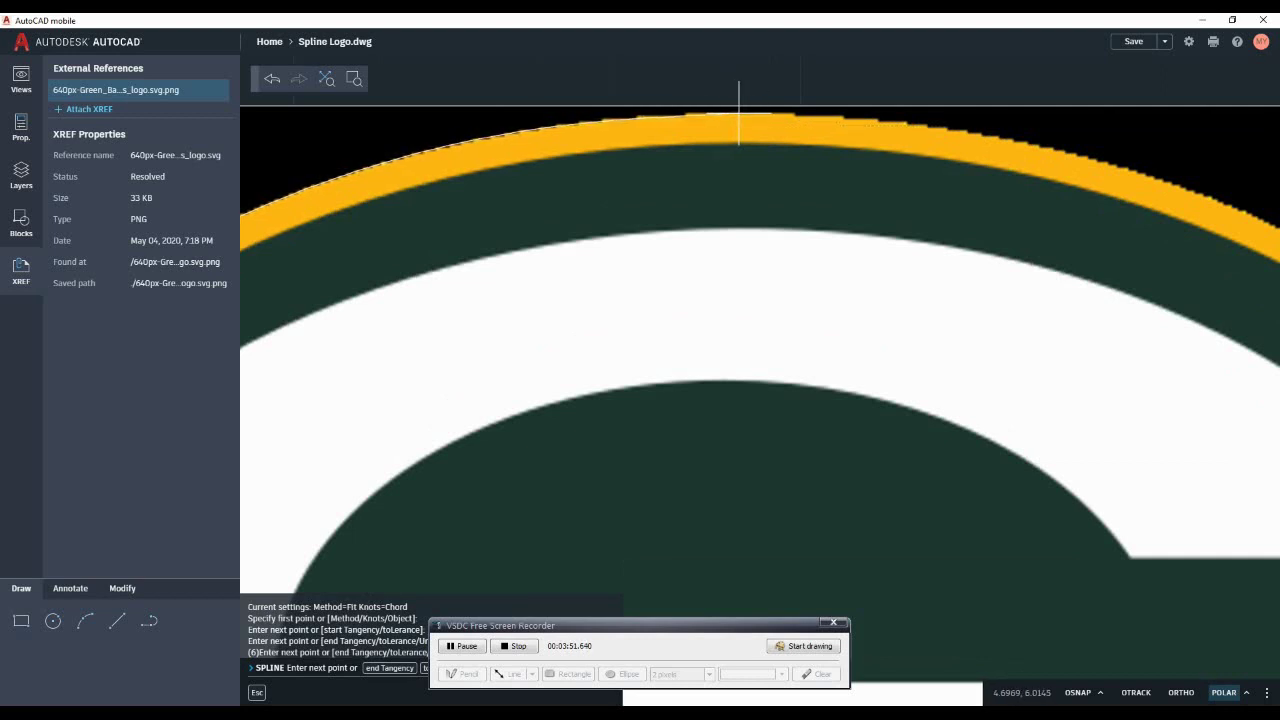
click(905, 121)
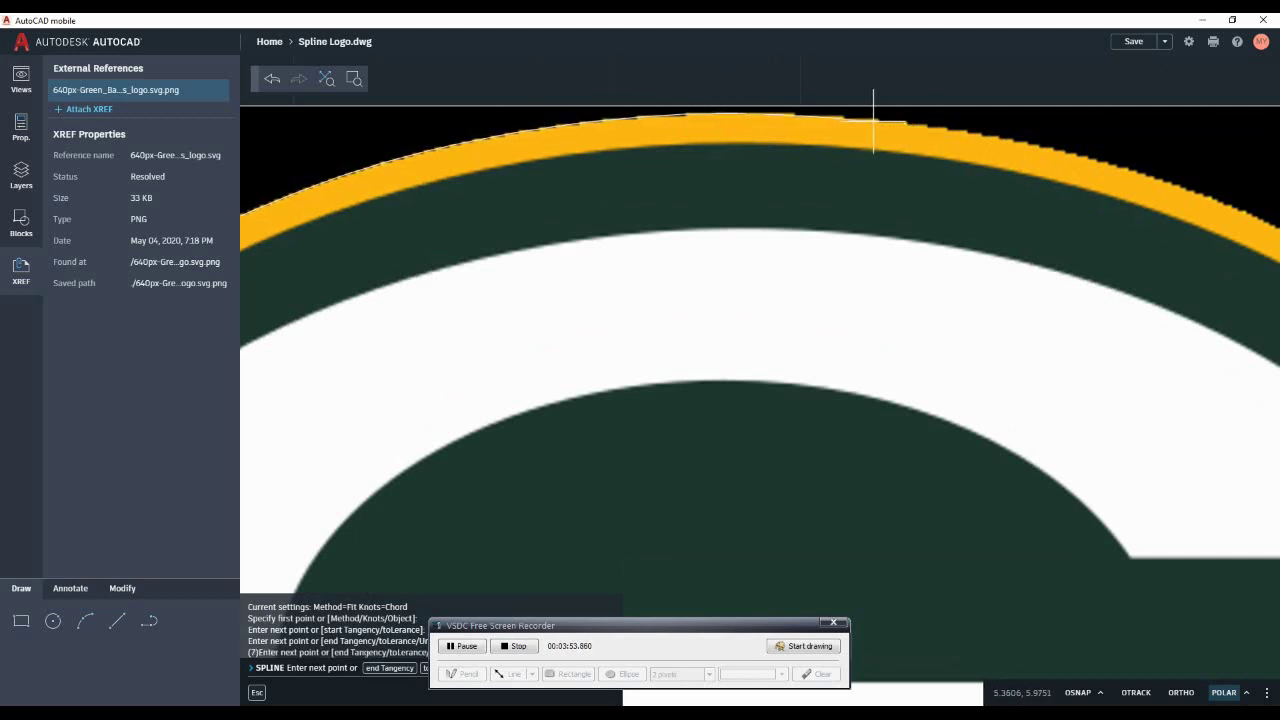
click(1035, 141)
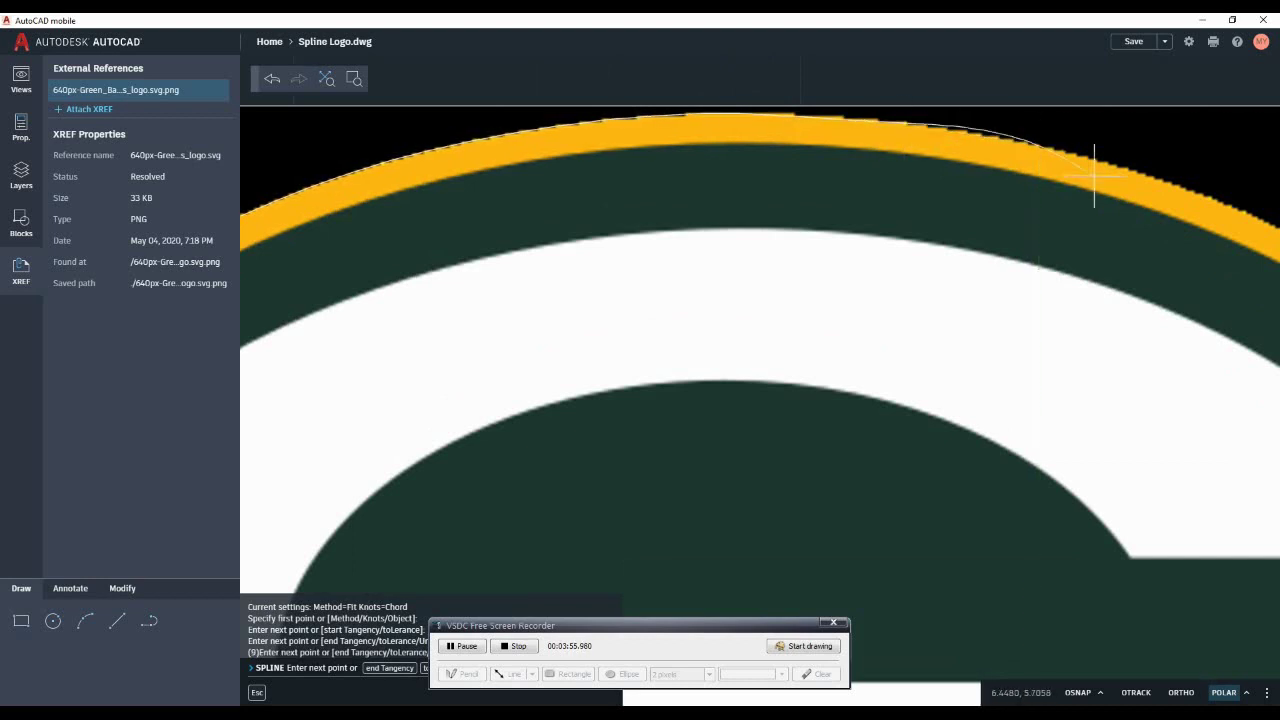
click(1169, 183)
click(1238, 234)
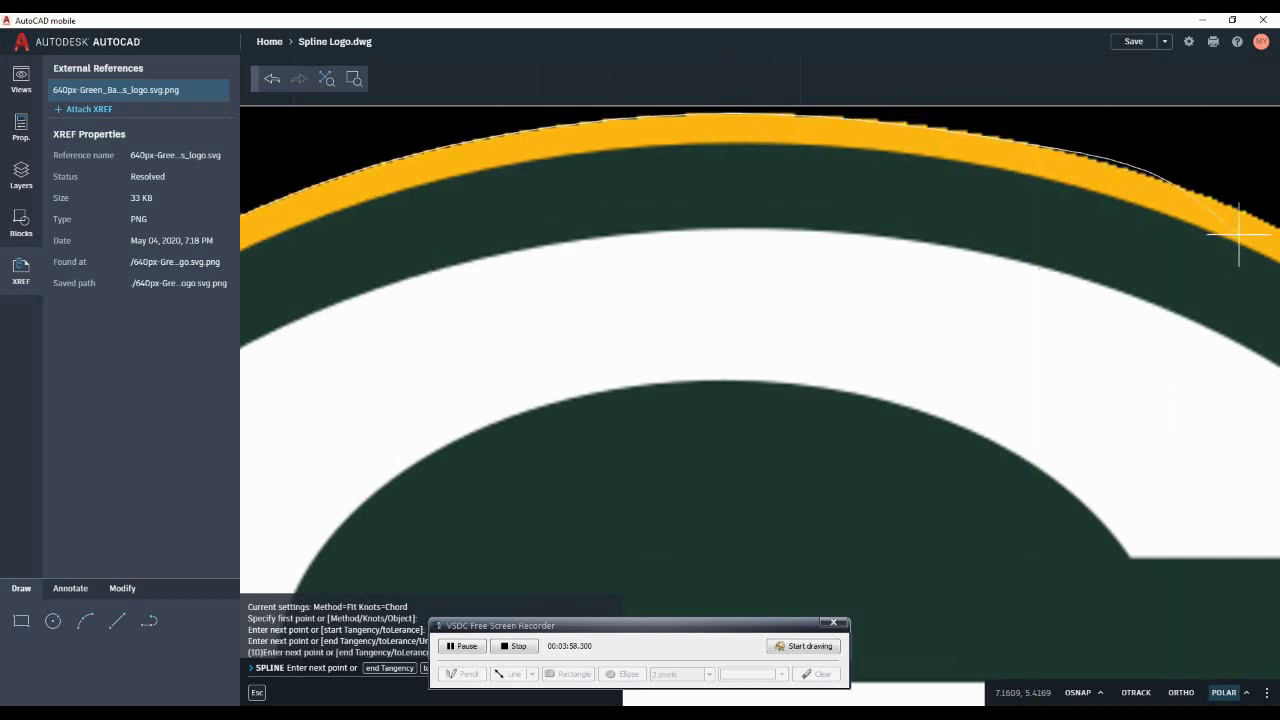
Trace the oval's upper-right outer edge with further spline points down to its rightmost point
scroll(1237, 234, down, 3)
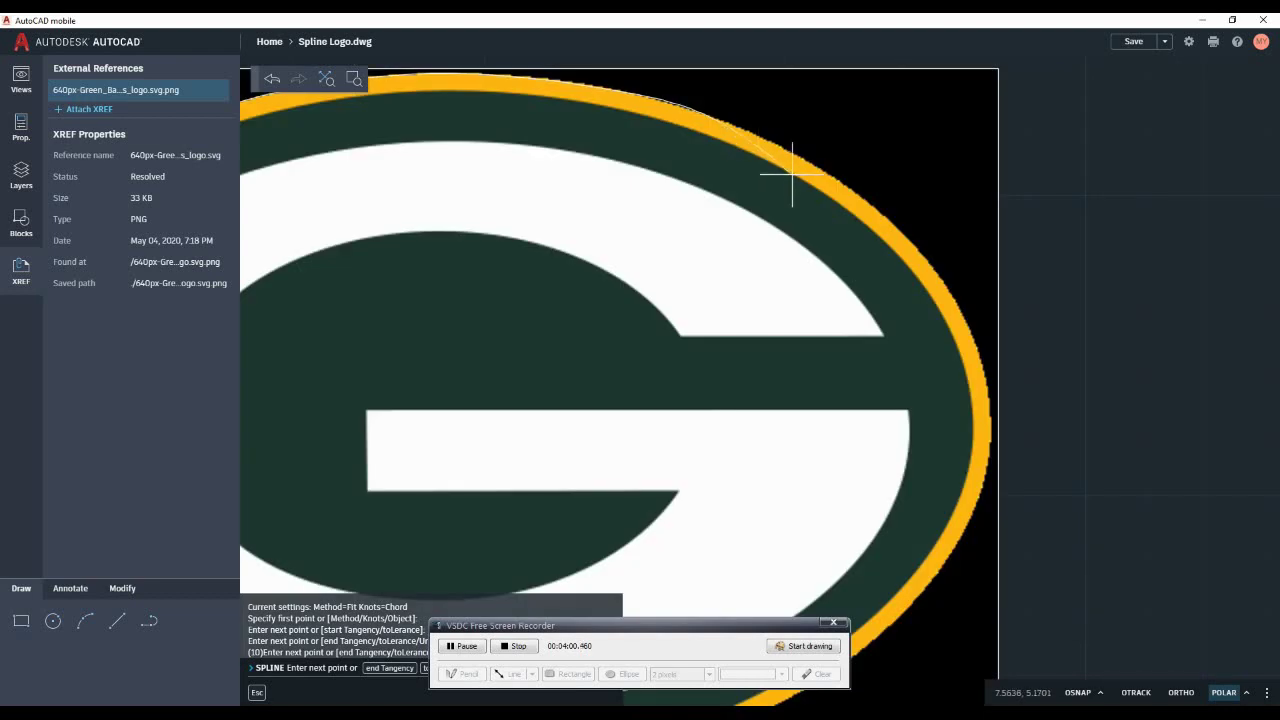
click(801, 156)
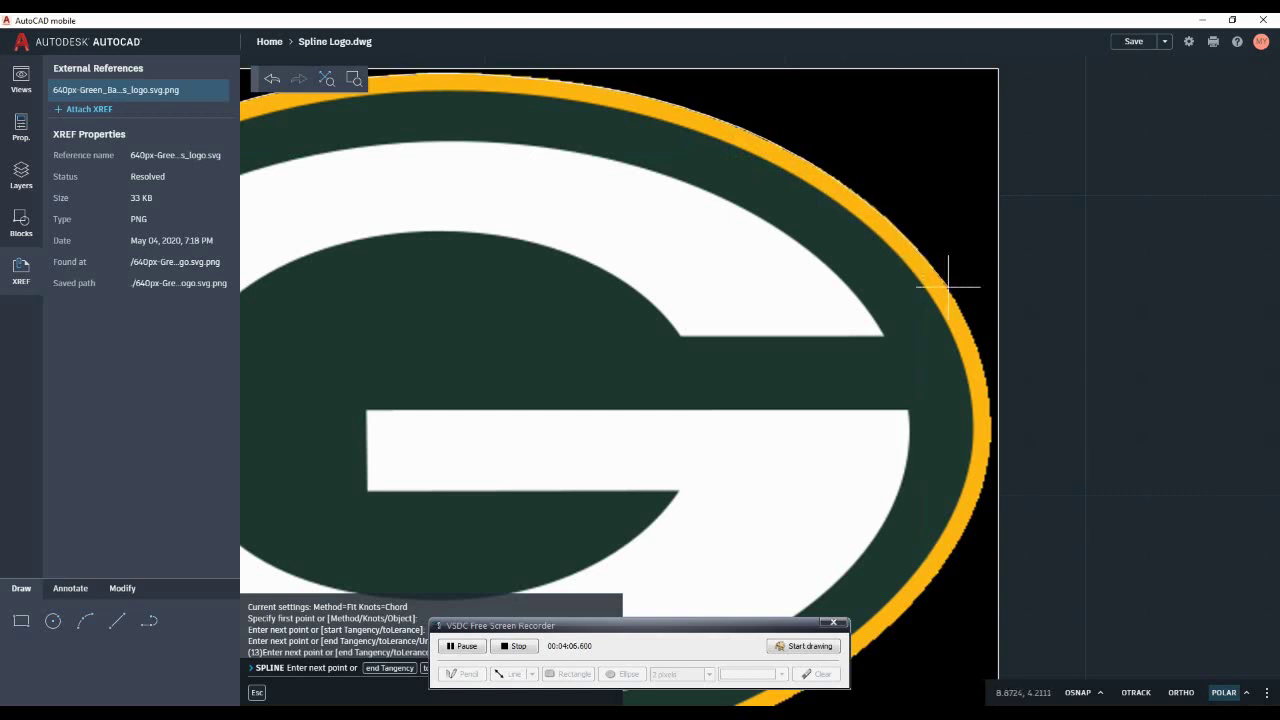
click(951, 277)
scroll(985, 385, up, 2)
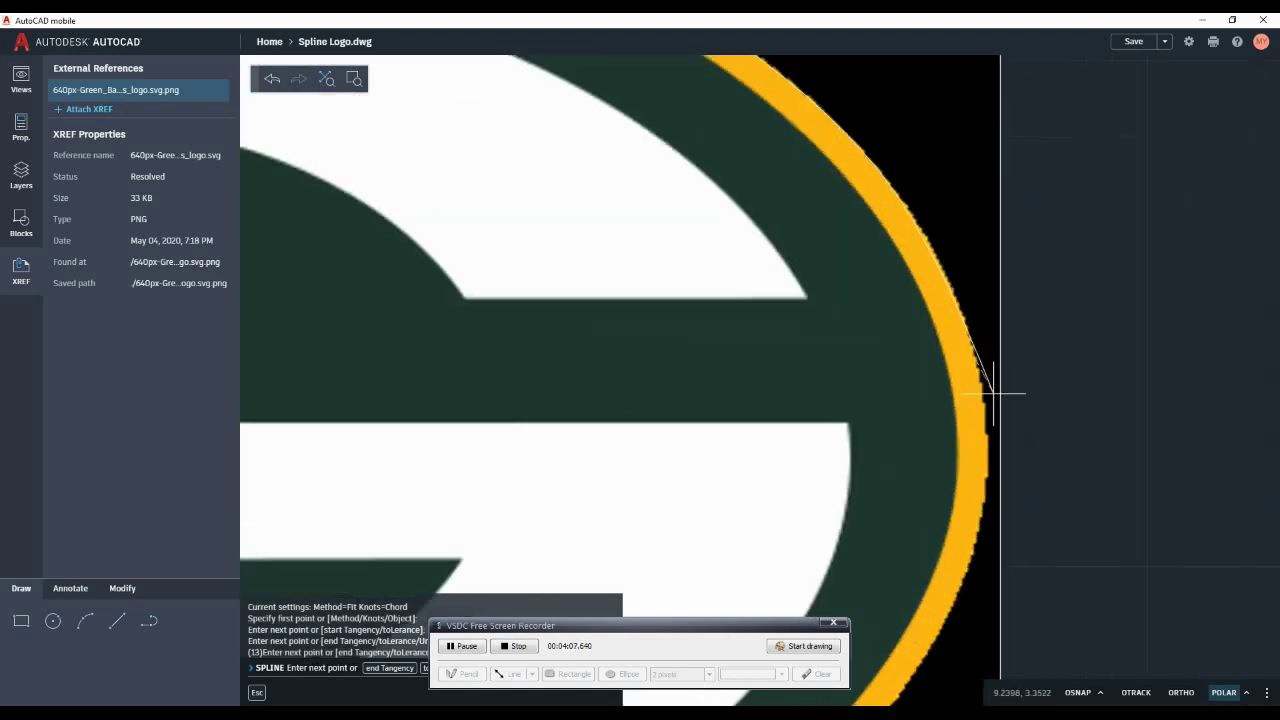
click(961, 289)
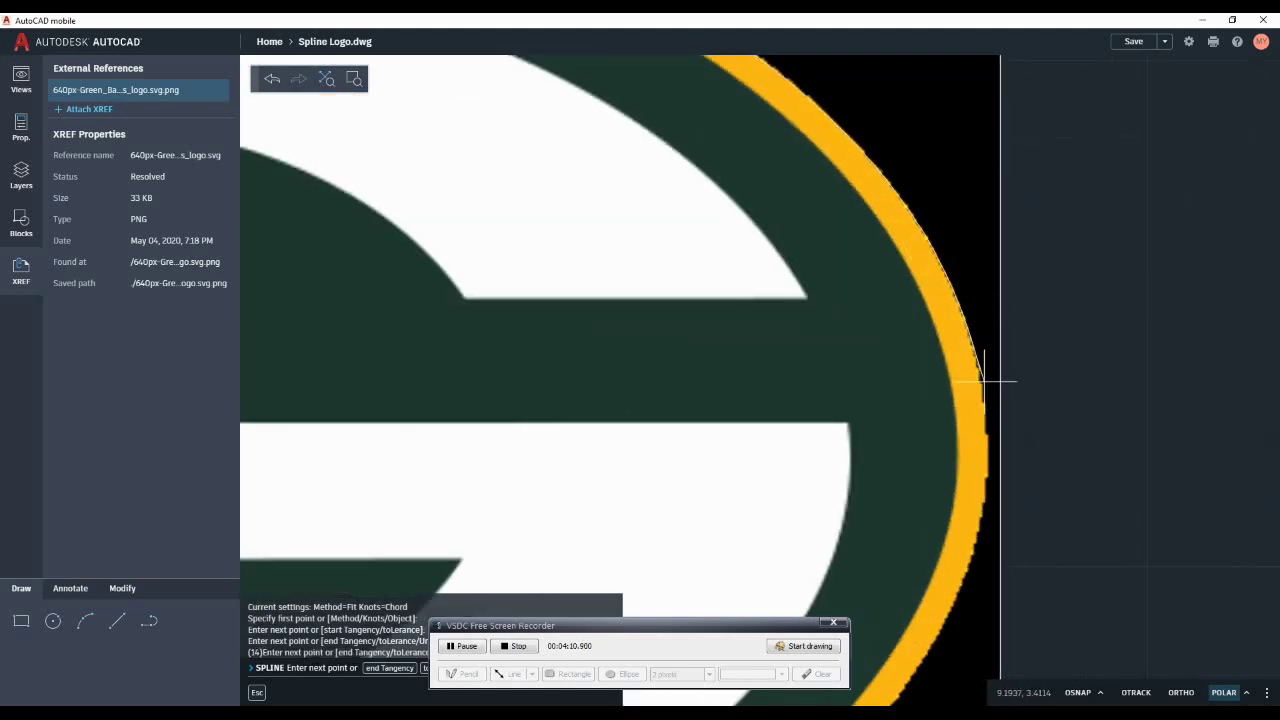
click(991, 378)
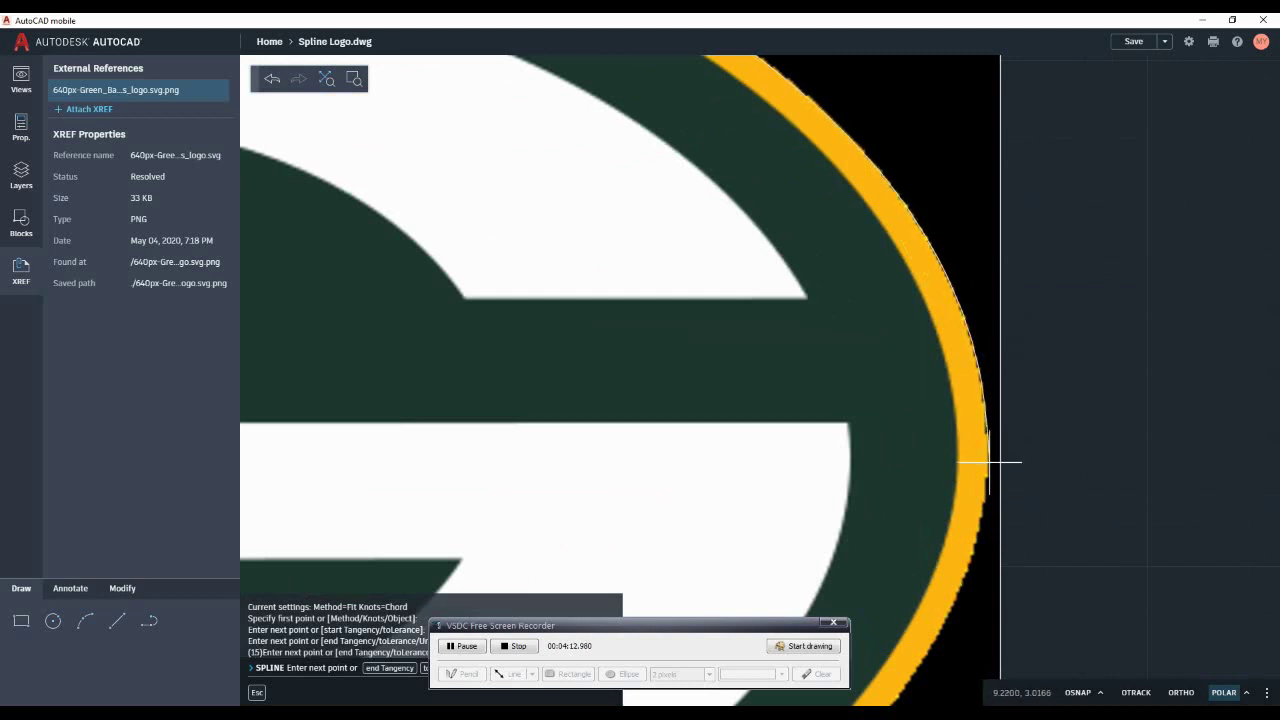
scroll(985, 455, up, 5)
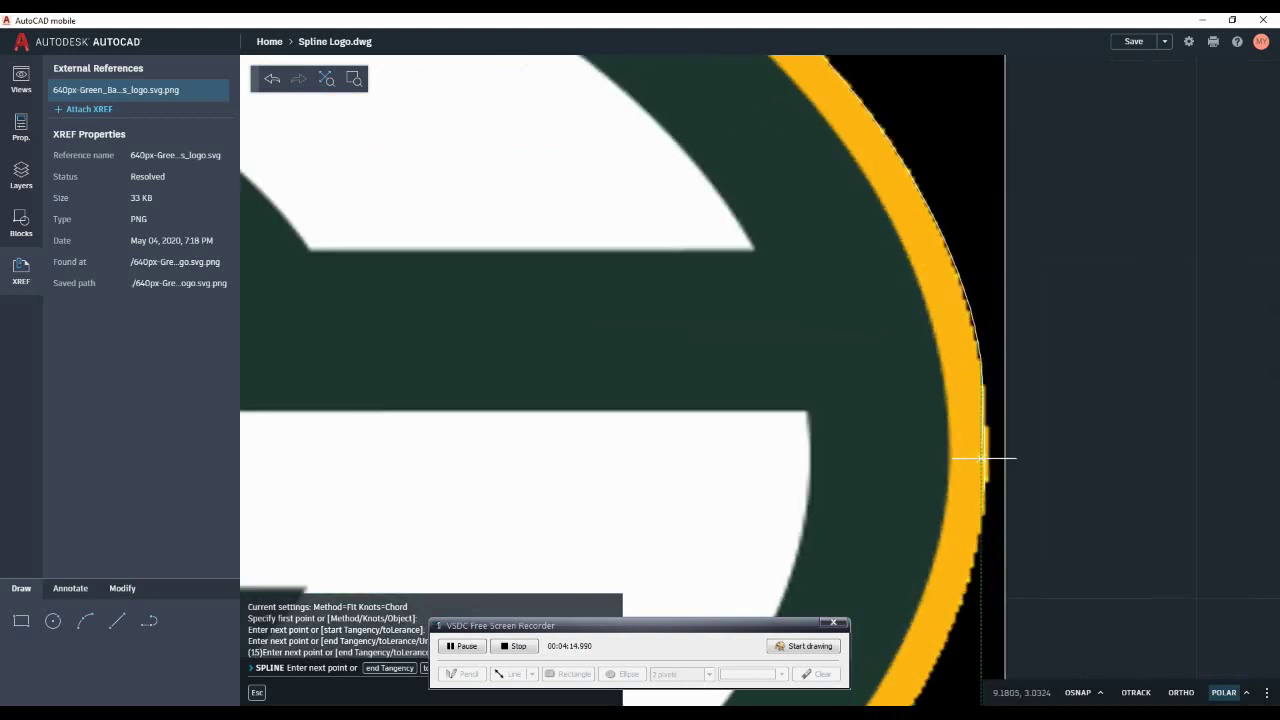
click(1001, 460)
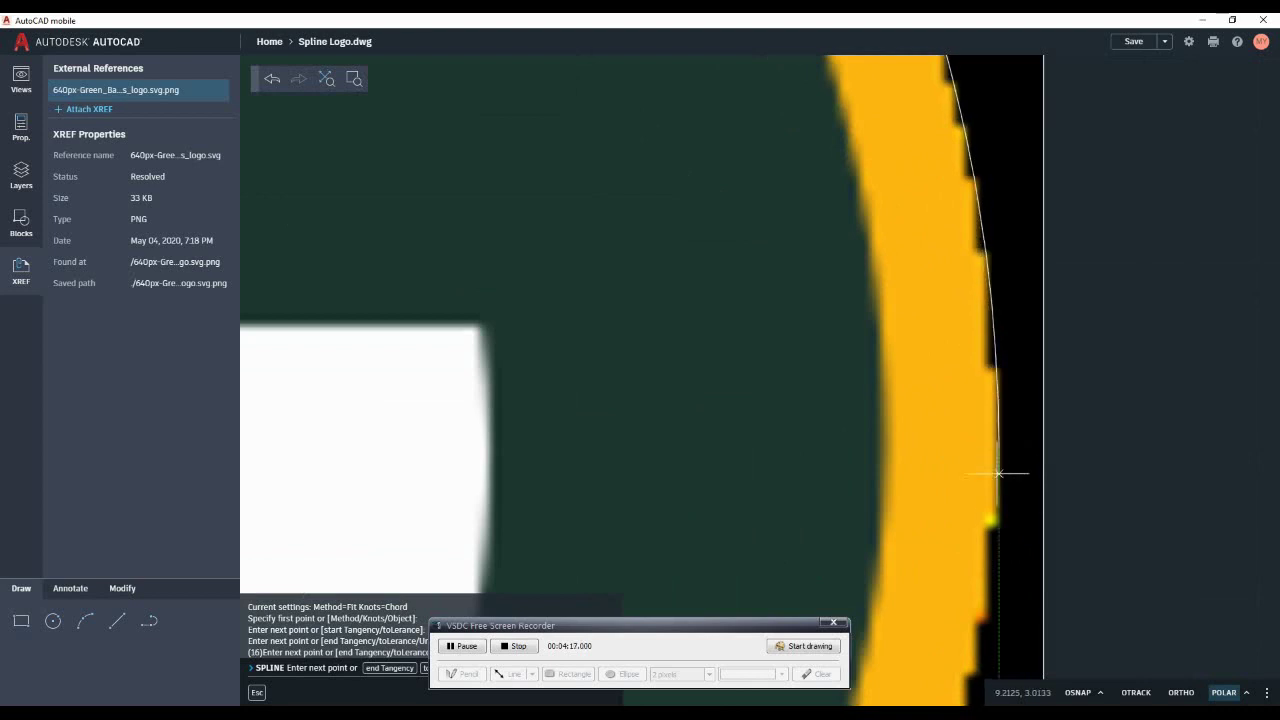
Carry the spline from the oval's rightmost point down the first part of its lower-right outer edge
scroll(1002, 500, down, 3)
scroll(1010, 530, down, 2)
middle_drag(1020, 537, 1080, 166)
scroll(1040, 206, up, 3)
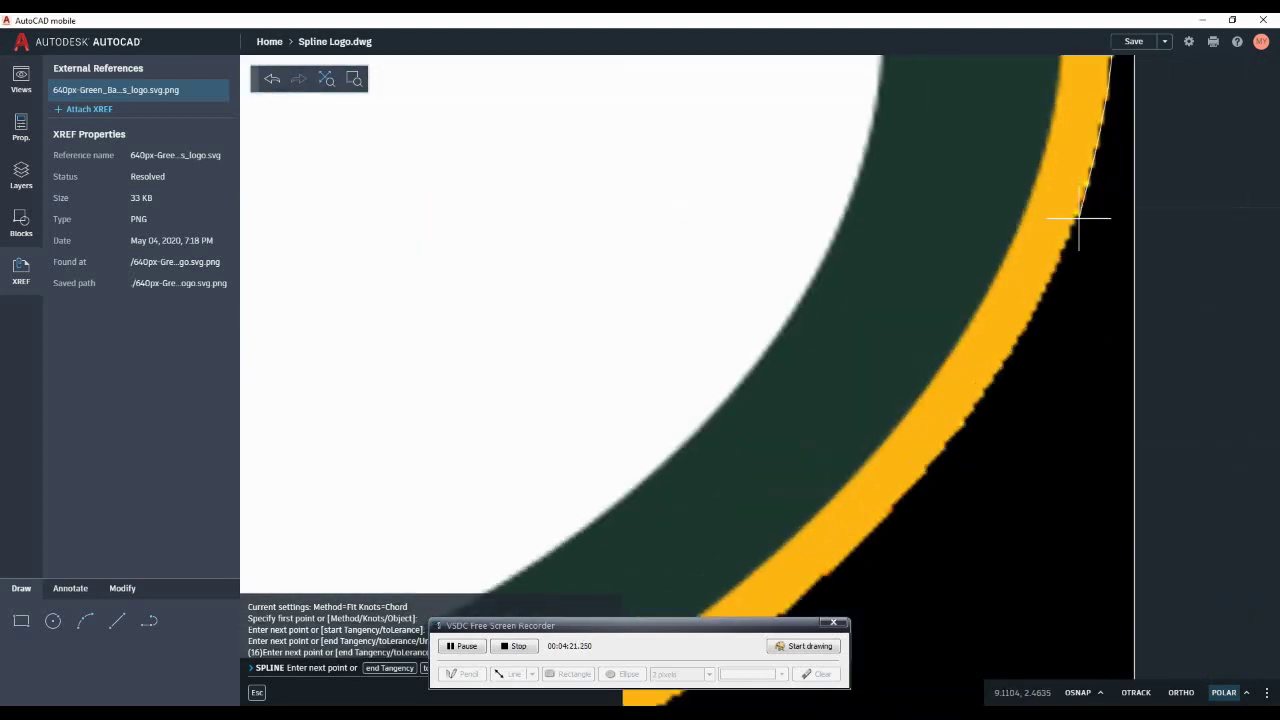
click(1070, 238)
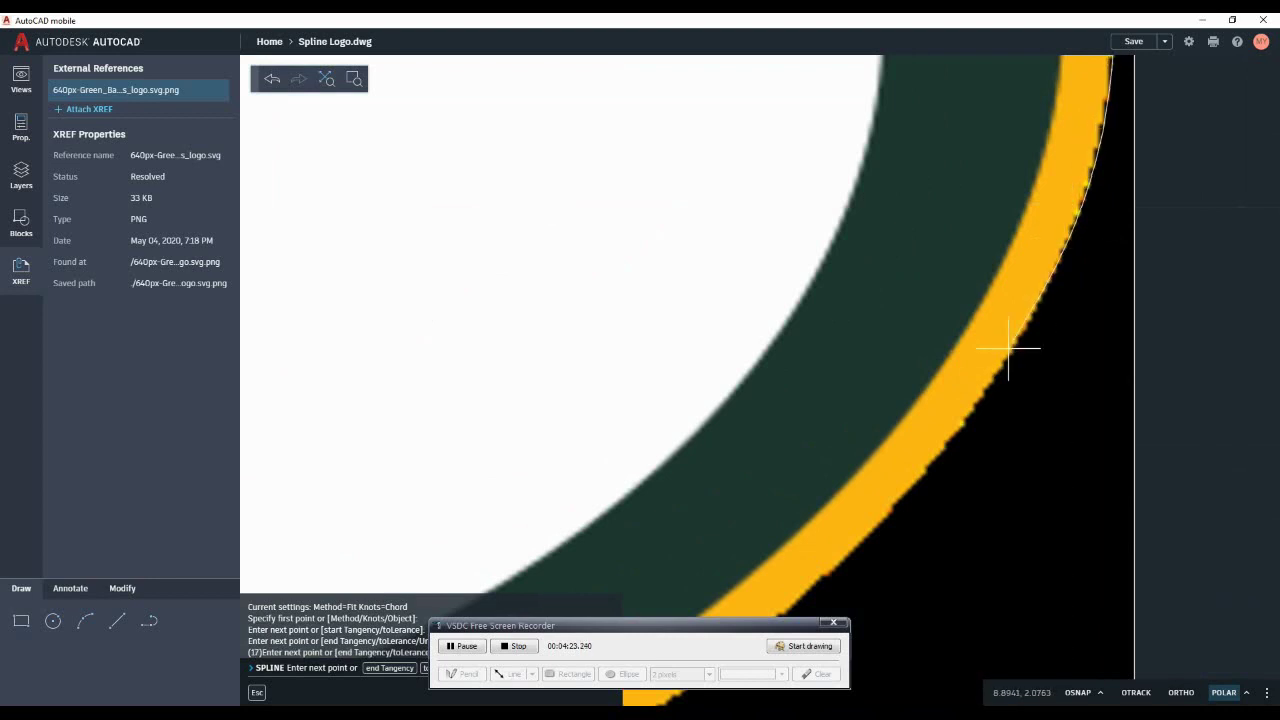
click(857, 486)
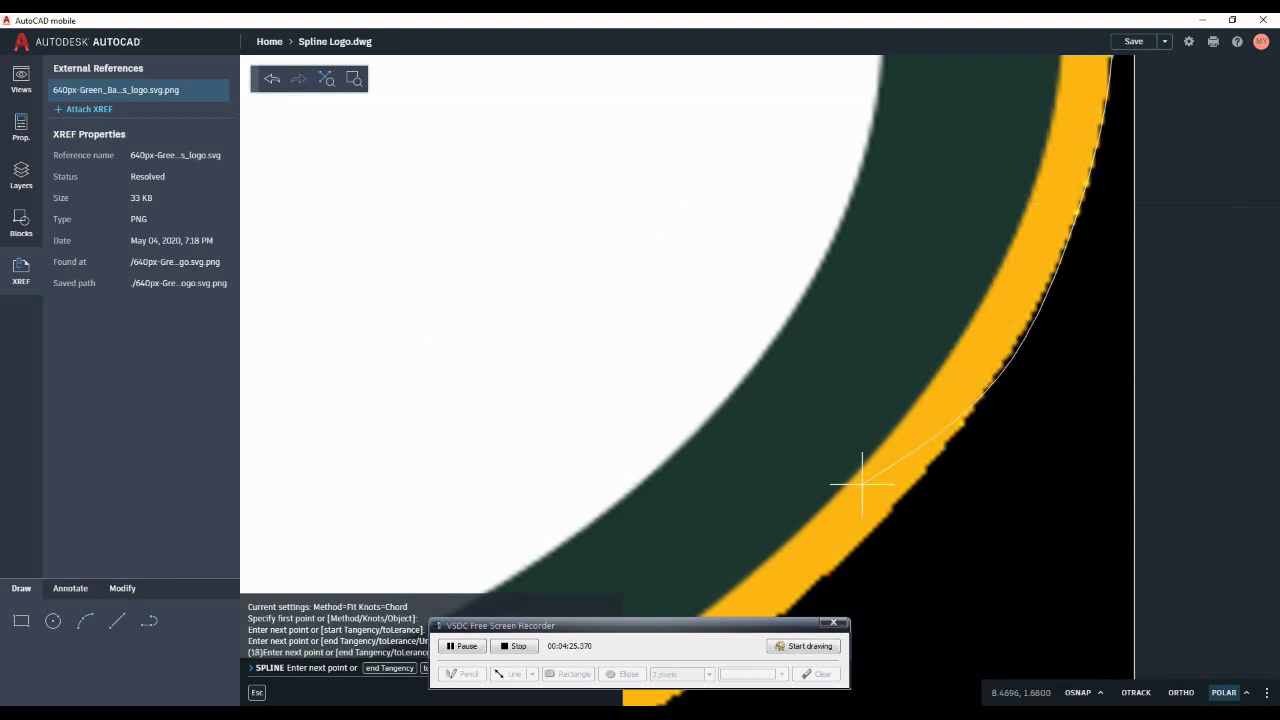
Continue the spline with fit points down the oval's lower-right outer edge toward its lowest point
scroll(857, 486, down, 3)
middle_drag(857, 486, 970, 413)
scroll(1170, 274, up, 4)
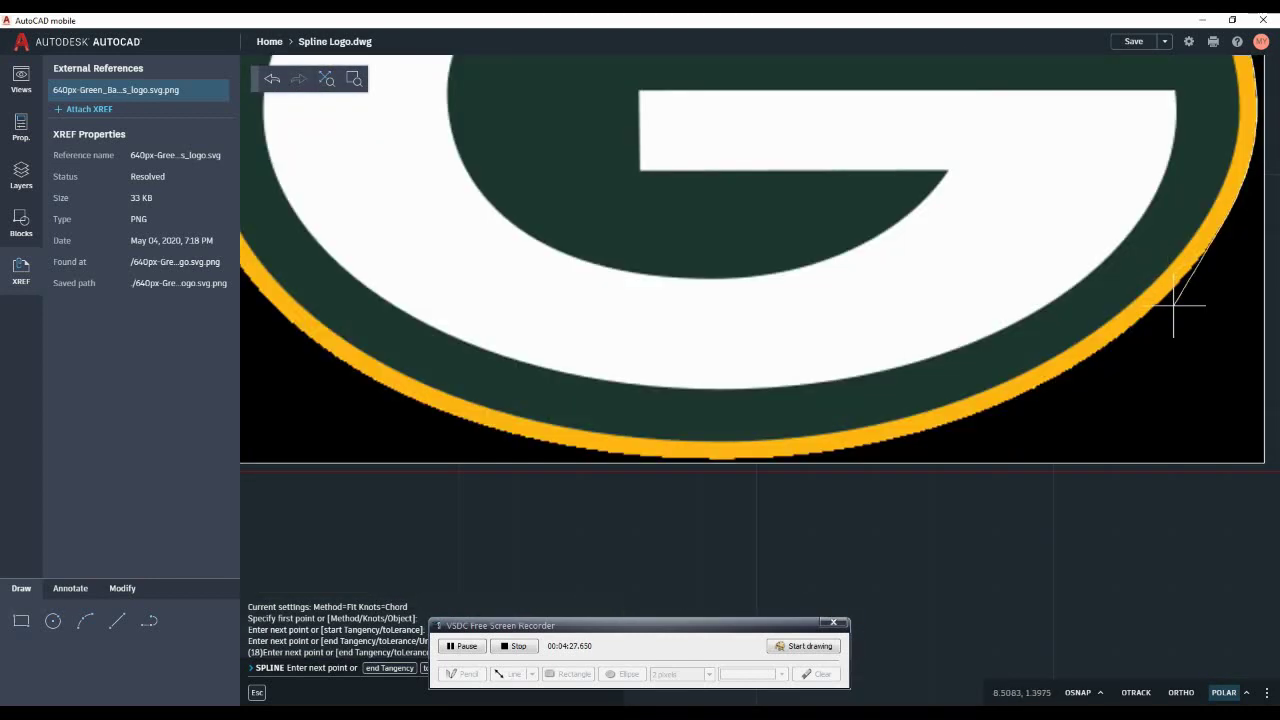
scroll(1150, 302, up, 1)
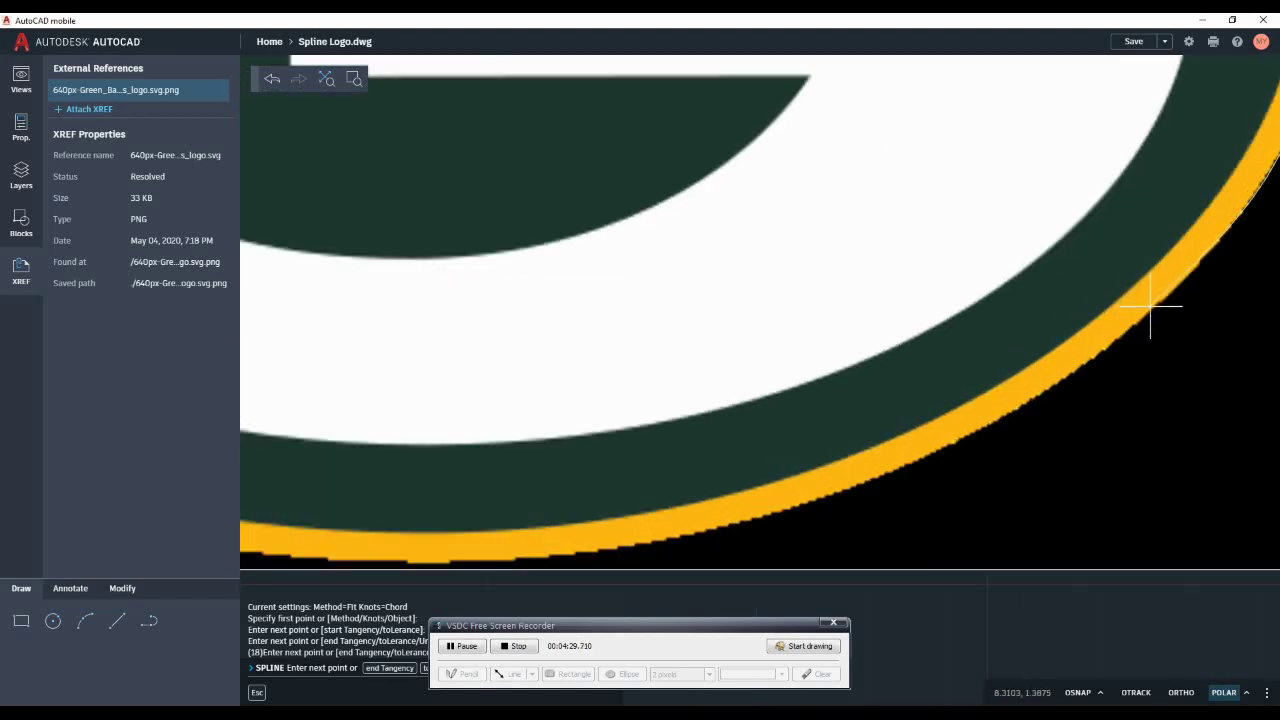
click(1151, 309)
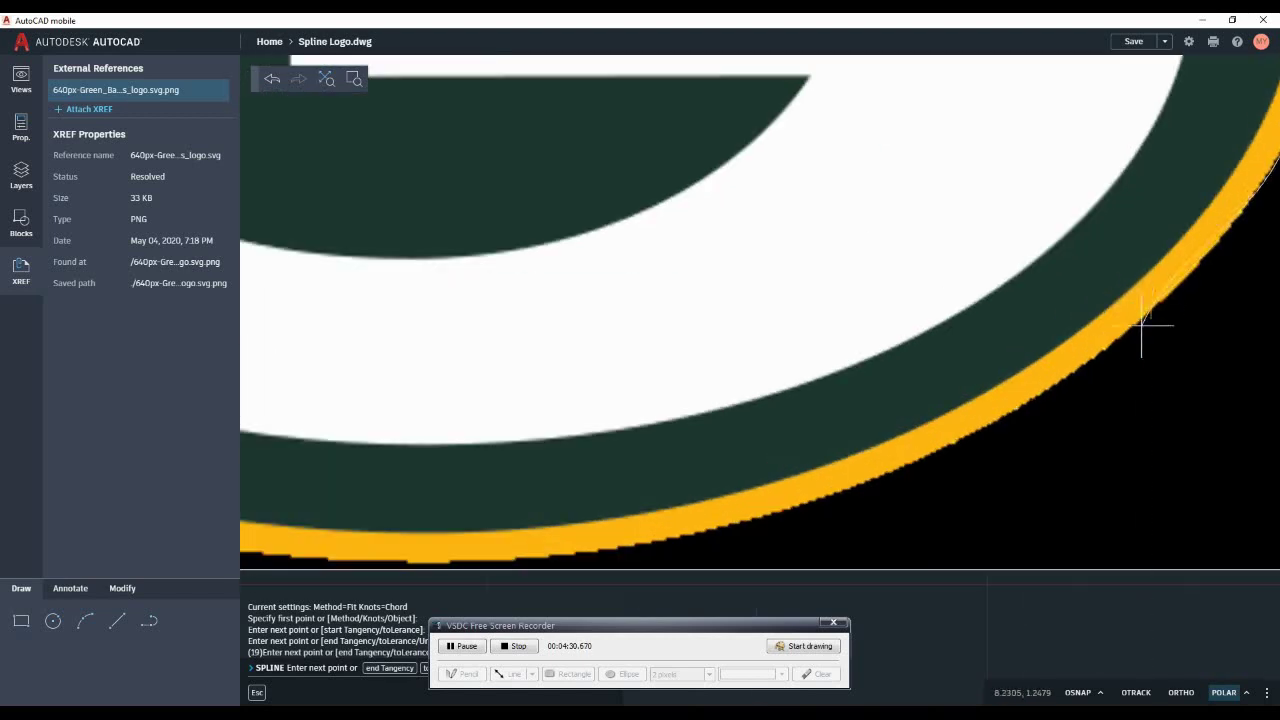
click(1042, 391)
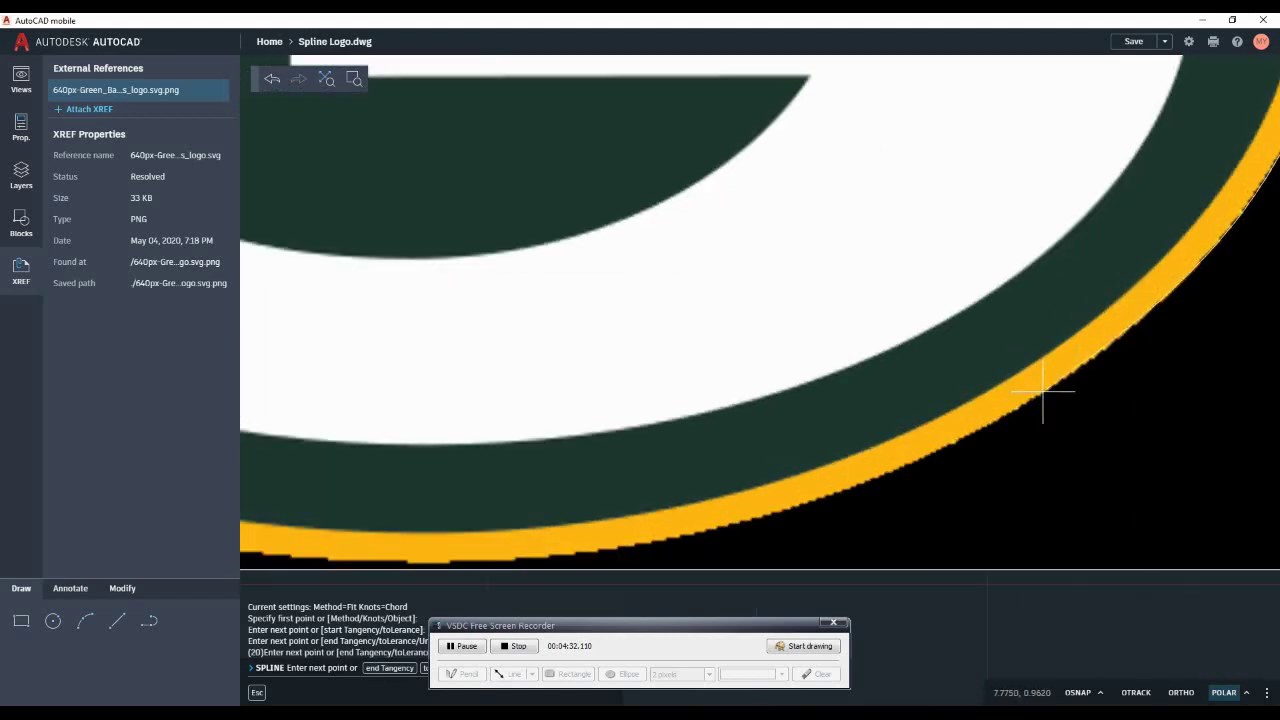
click(938, 446)
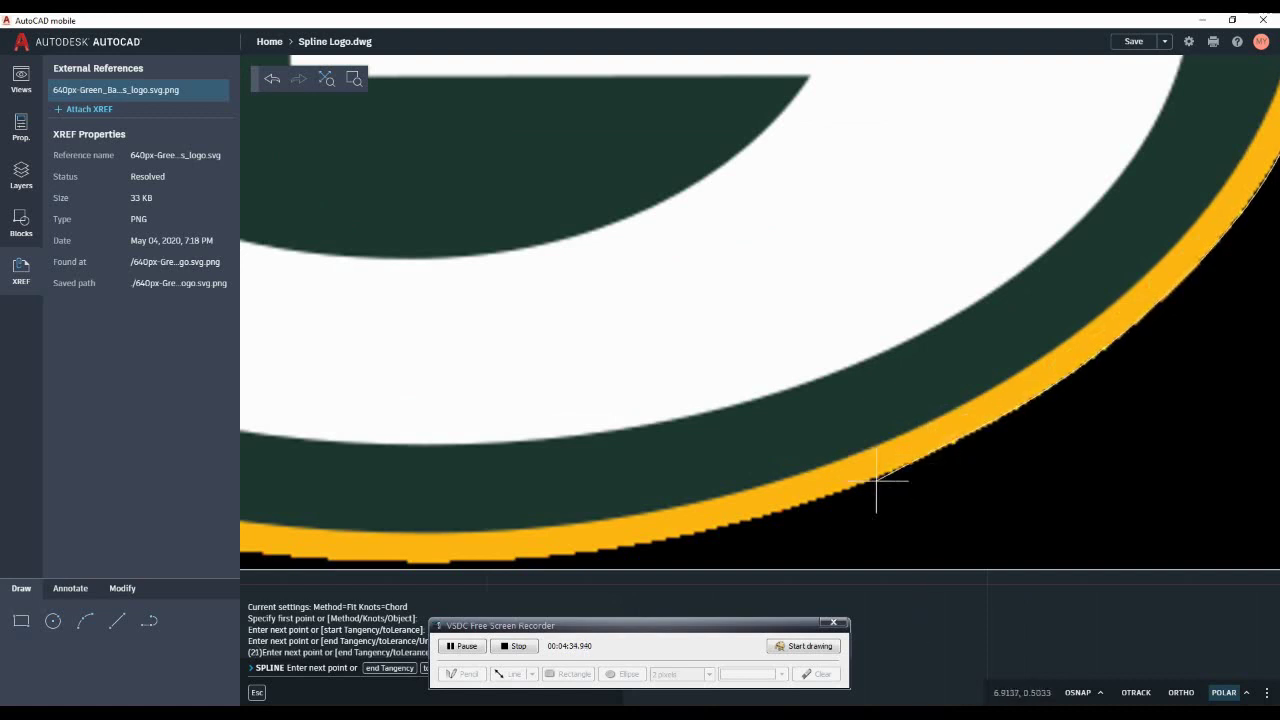
click(826, 494)
click(738, 530)
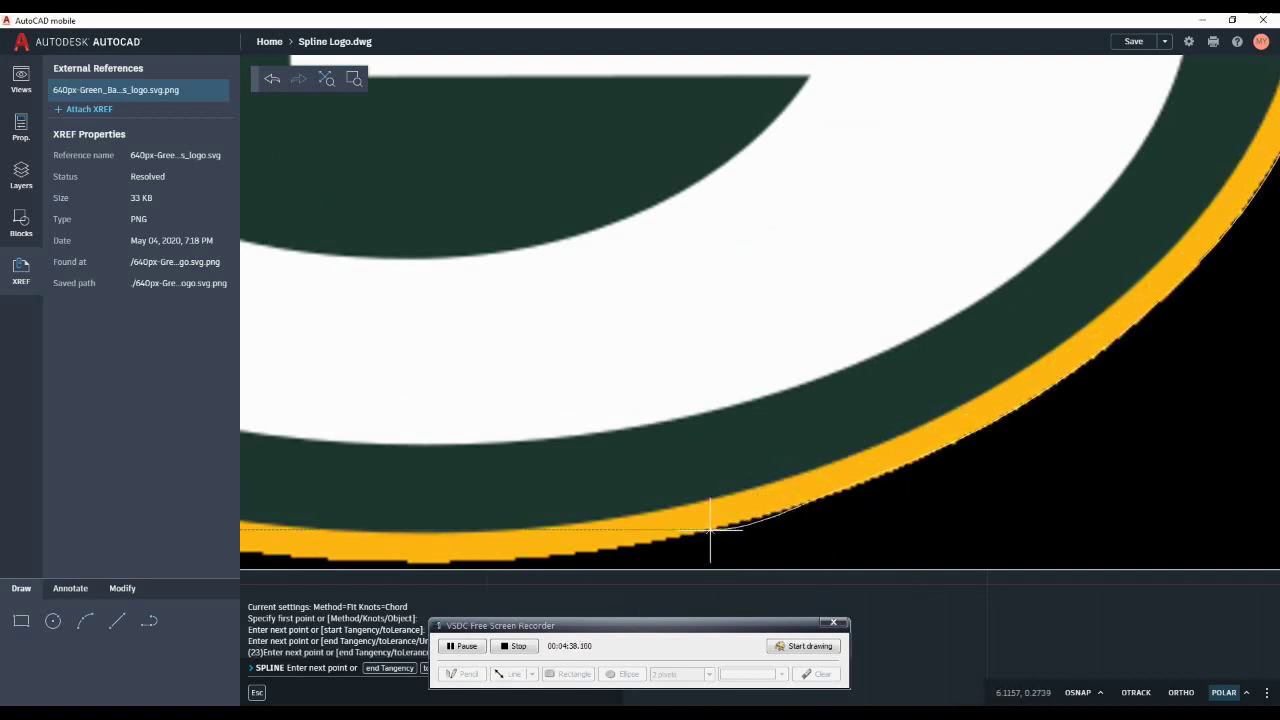
Add closely spaced spline points along the flat bottom of the yellow oval up to its lowest point
scroll(710, 530, up, 2)
mouse_move(600, 523)
middle_down()
mouse_move(943, 360)
mouse_move(935, 397)
middle_up()
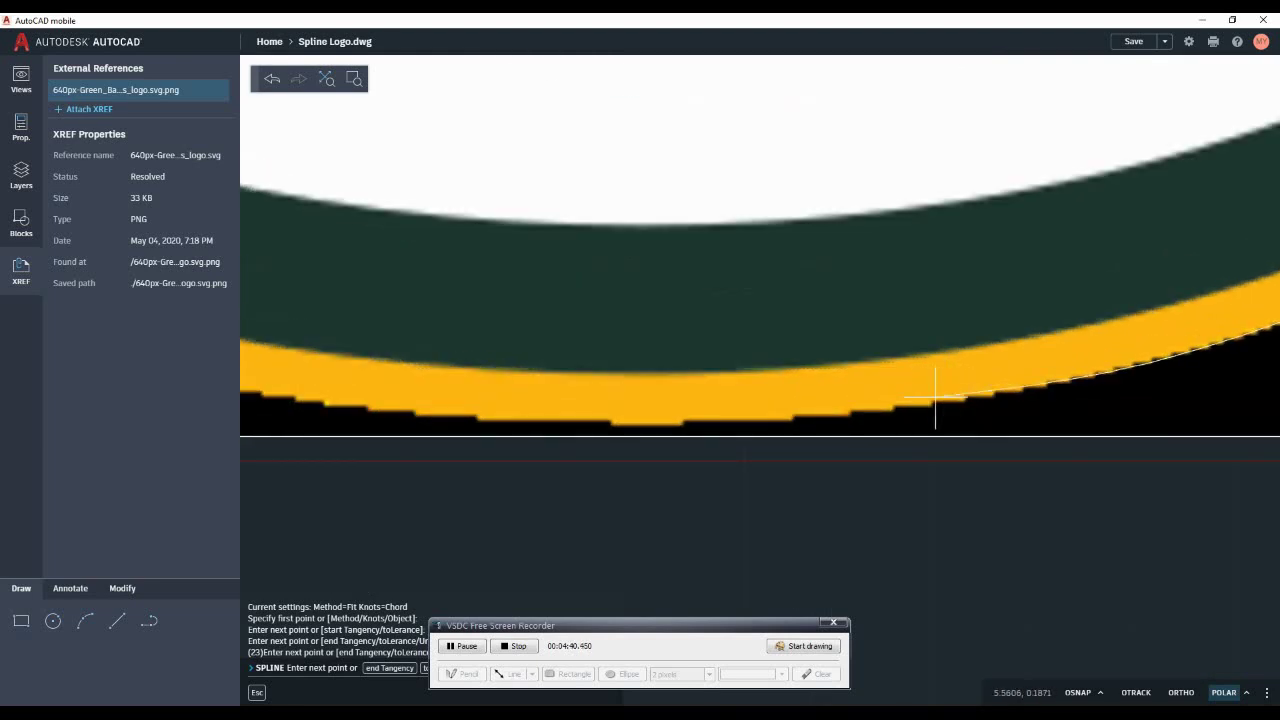
click(845, 411)
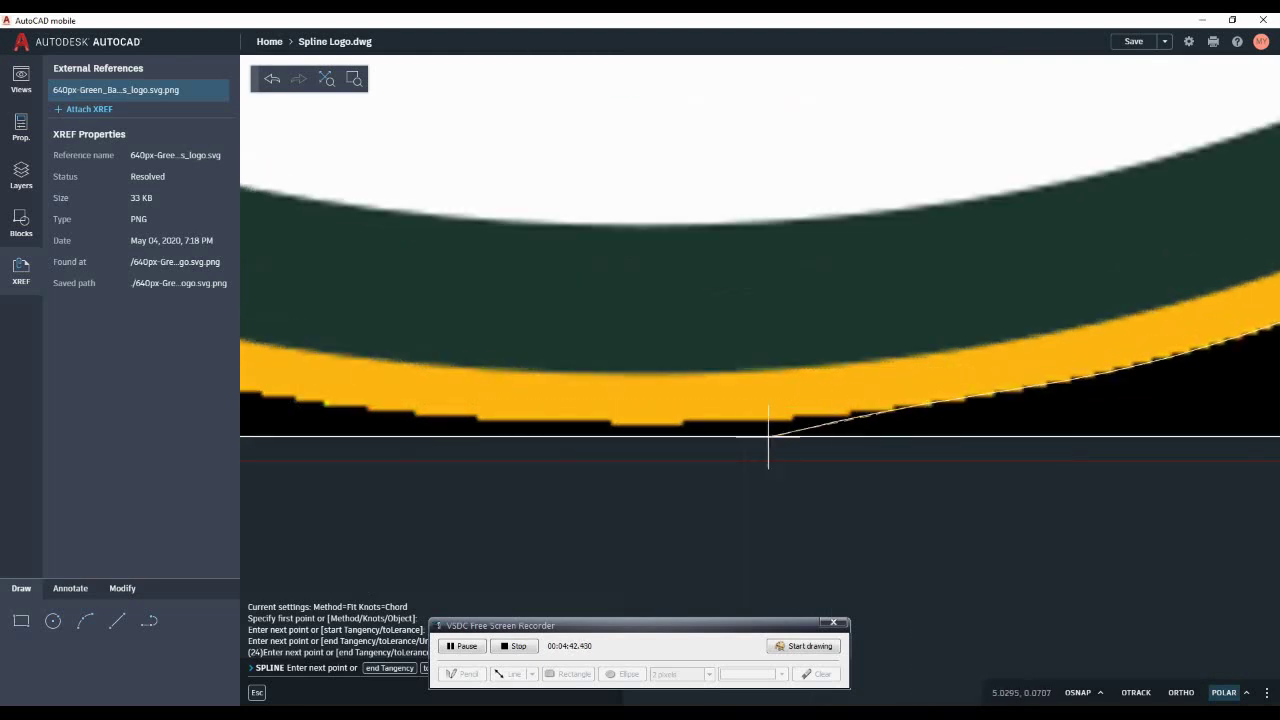
click(762, 419)
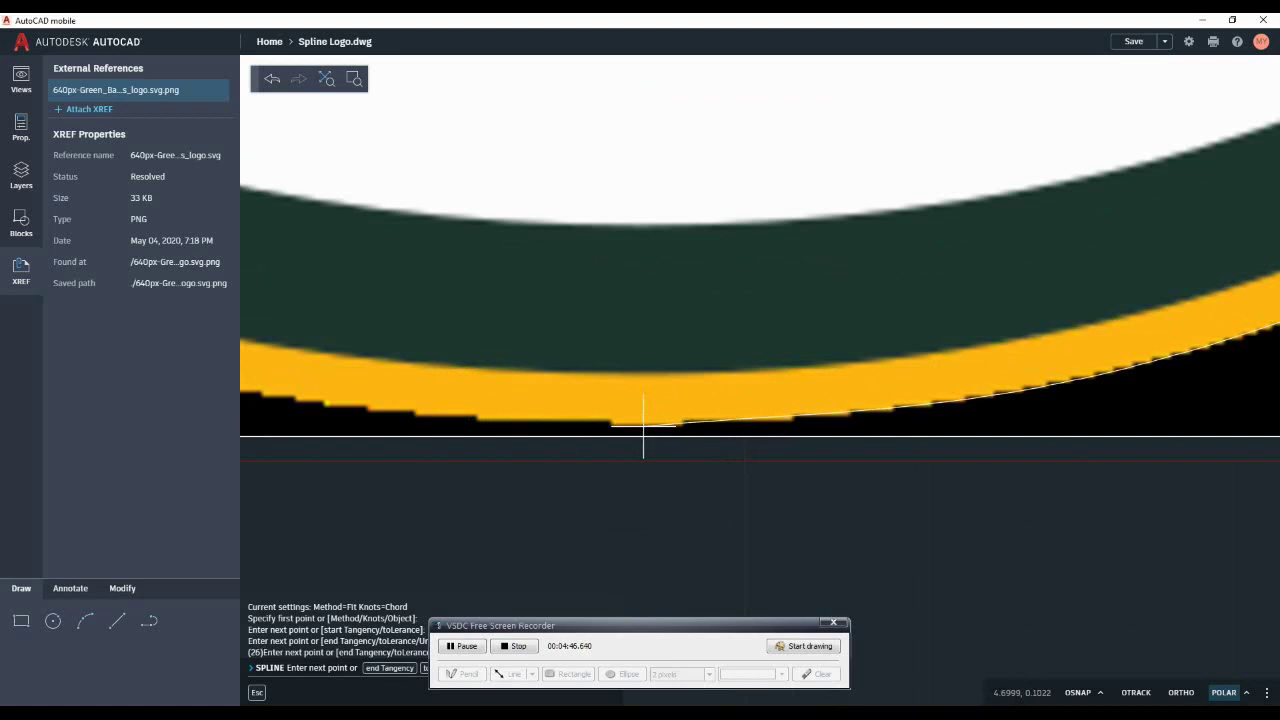
Trace the oval's lower-left outer edge with further spline points, working upward from the bottom
scroll(408, 423, down, 3)
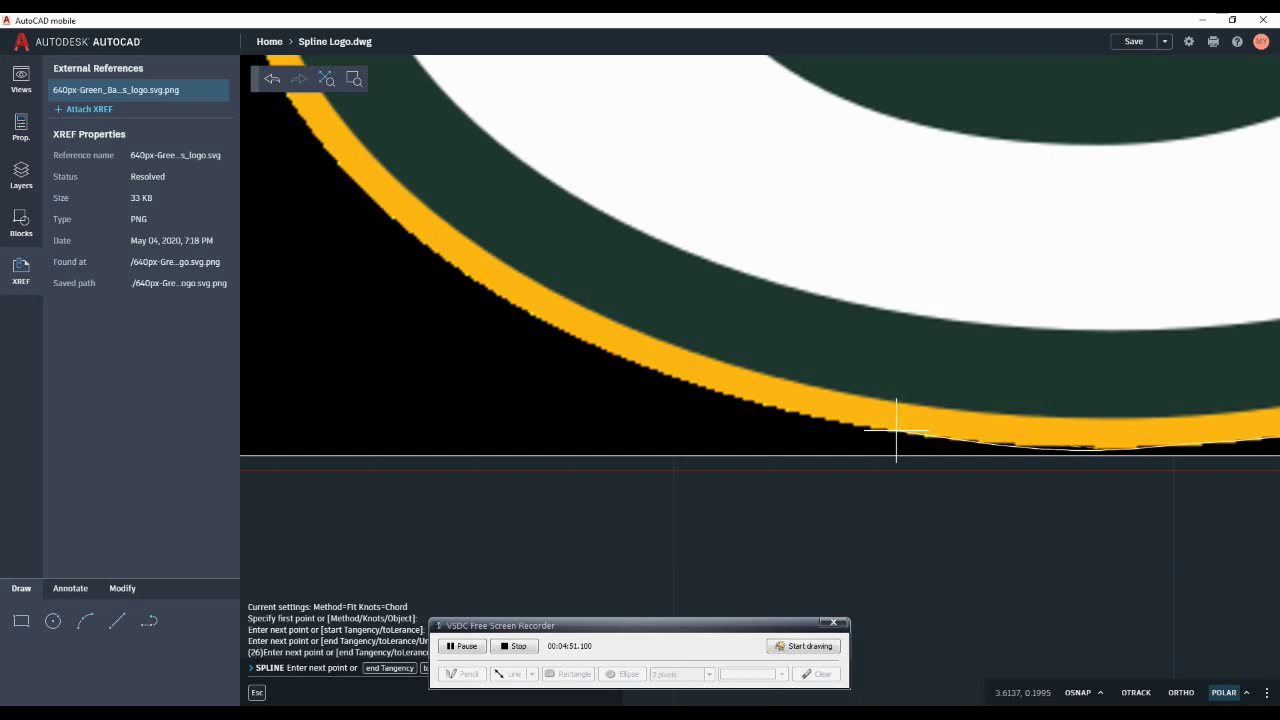
click(896, 430)
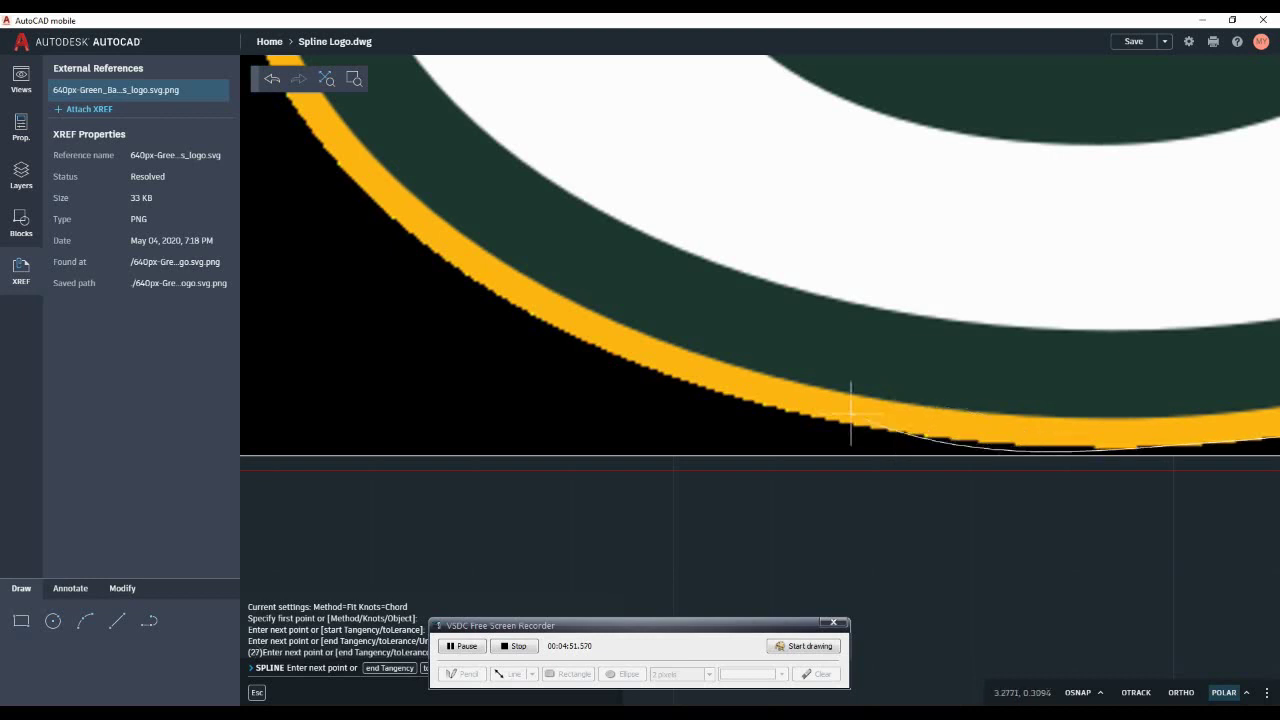
click(743, 400)
click(598, 346)
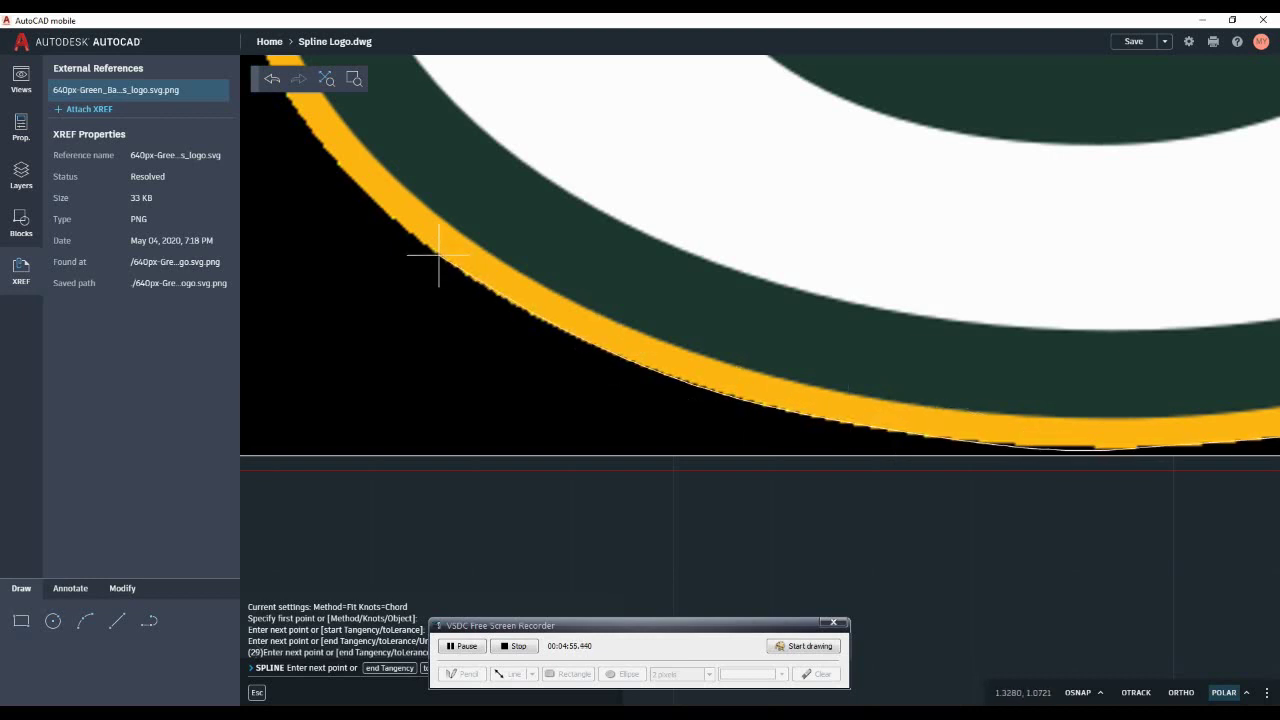
click(434, 263)
click(343, 177)
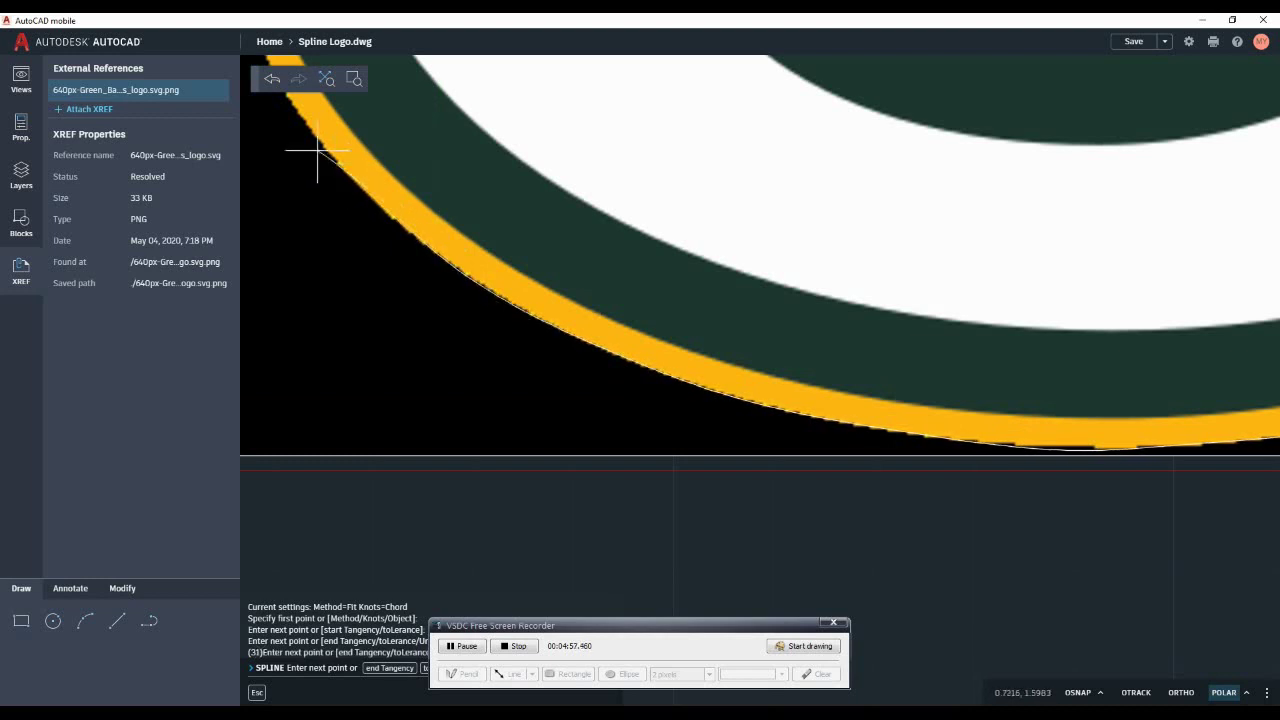
Carry the spline up the last part of the oval's left outer edge to its leftmost point and close it
middle_drag(343, 175, 687, 357)
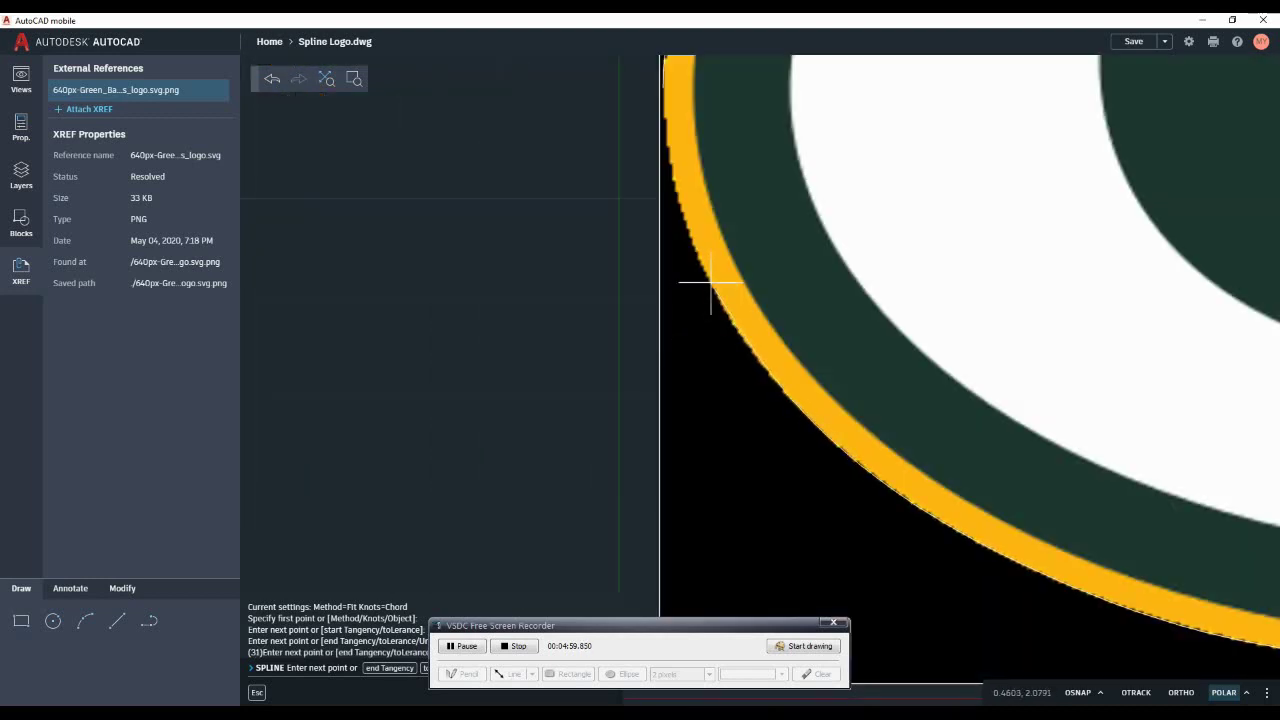
click(711, 283)
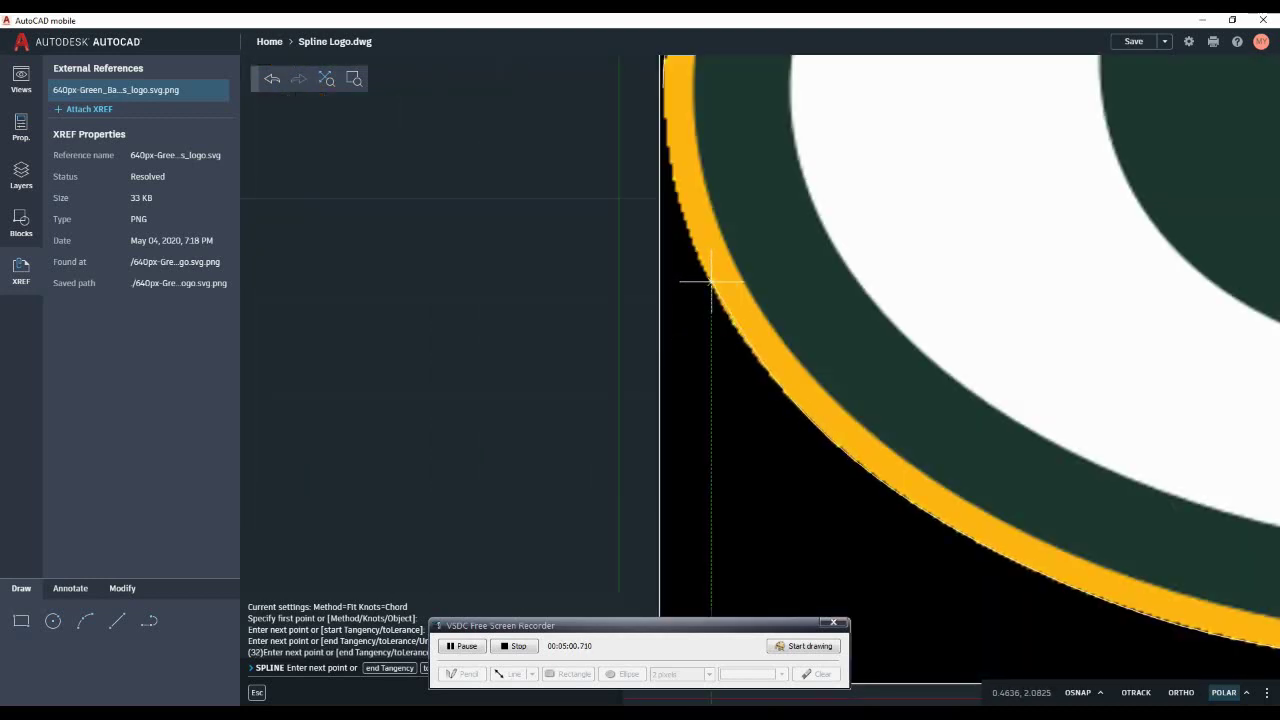
click(673, 165)
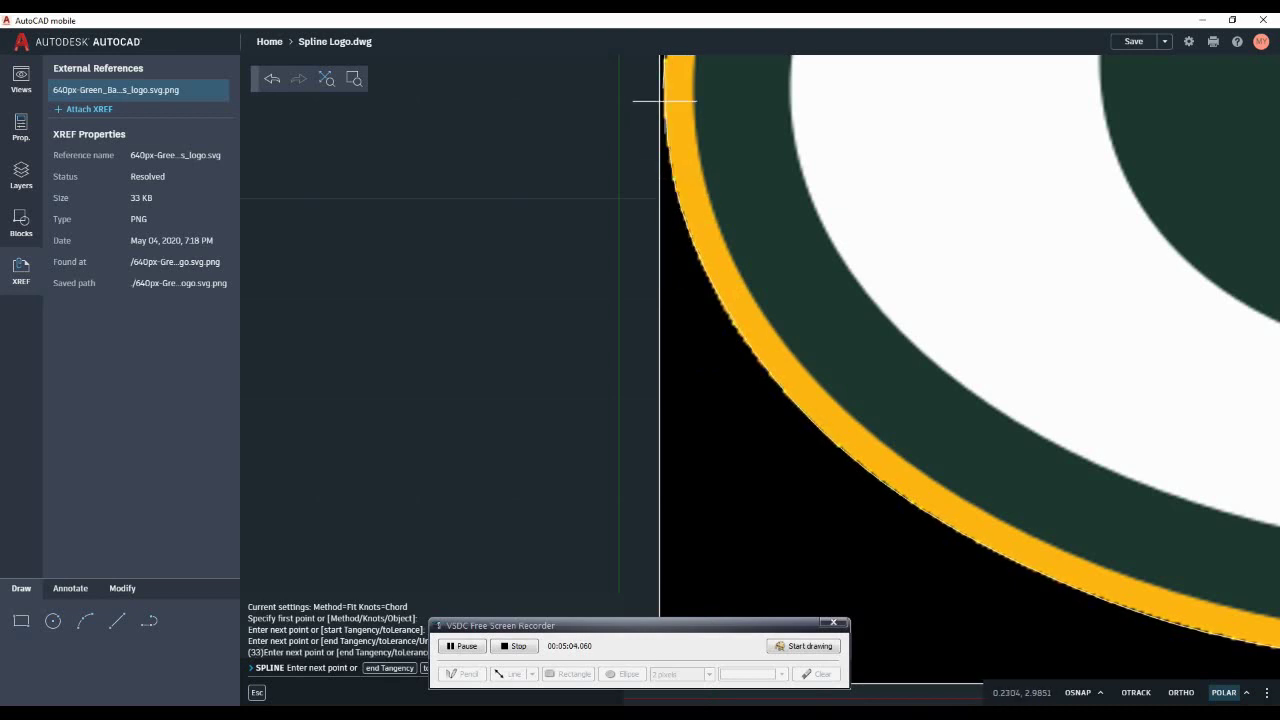
scroll(666, 100, up, 3)
middle_drag(661, 100, 705, 214)
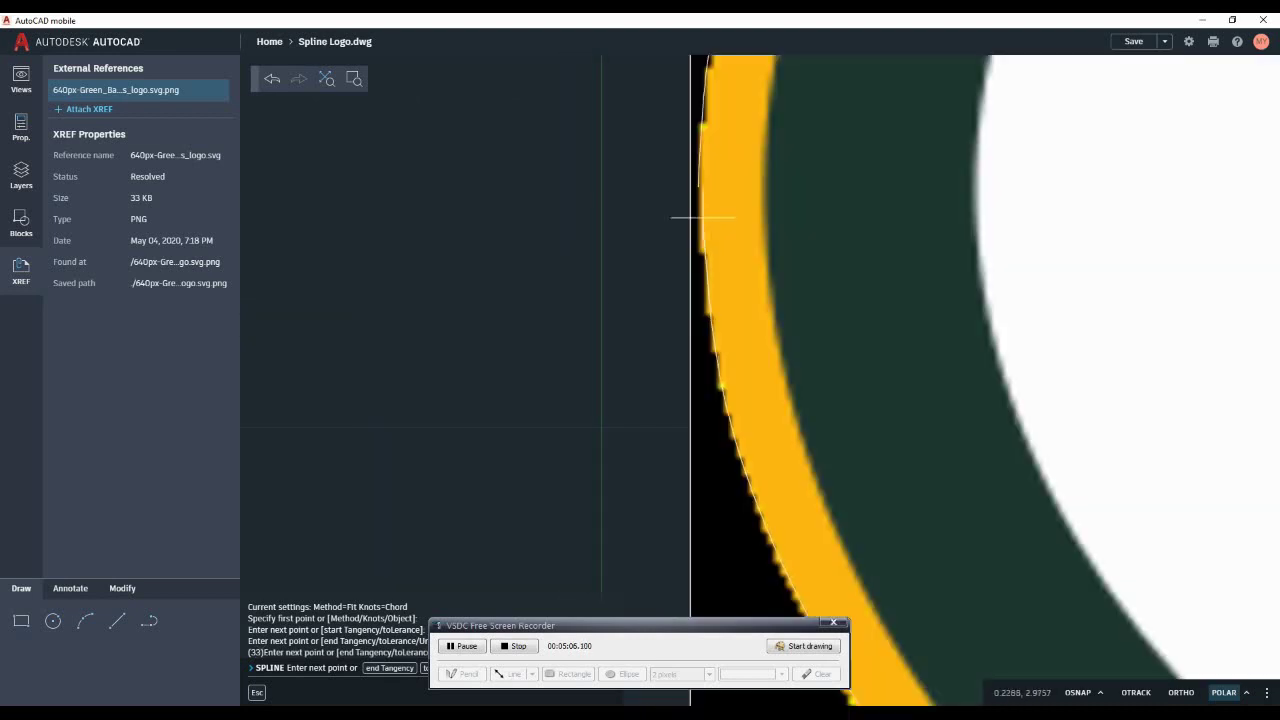
click(698, 224)
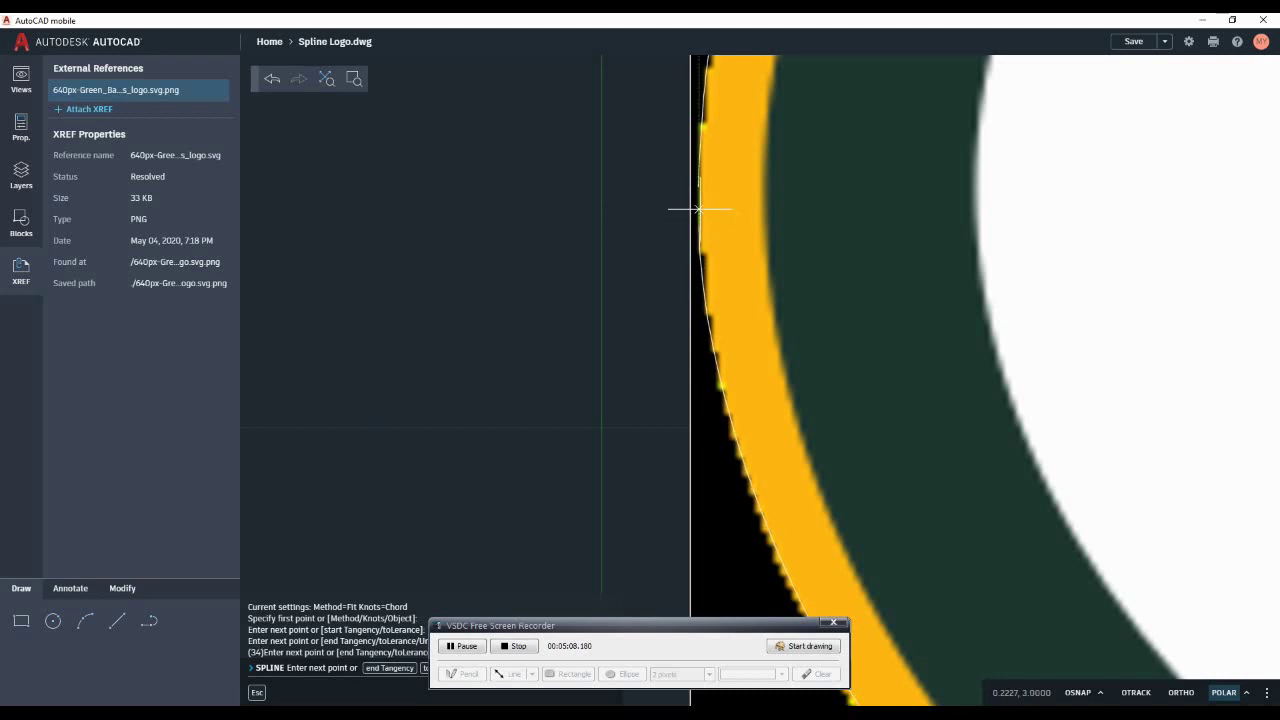
right_click(698, 179)
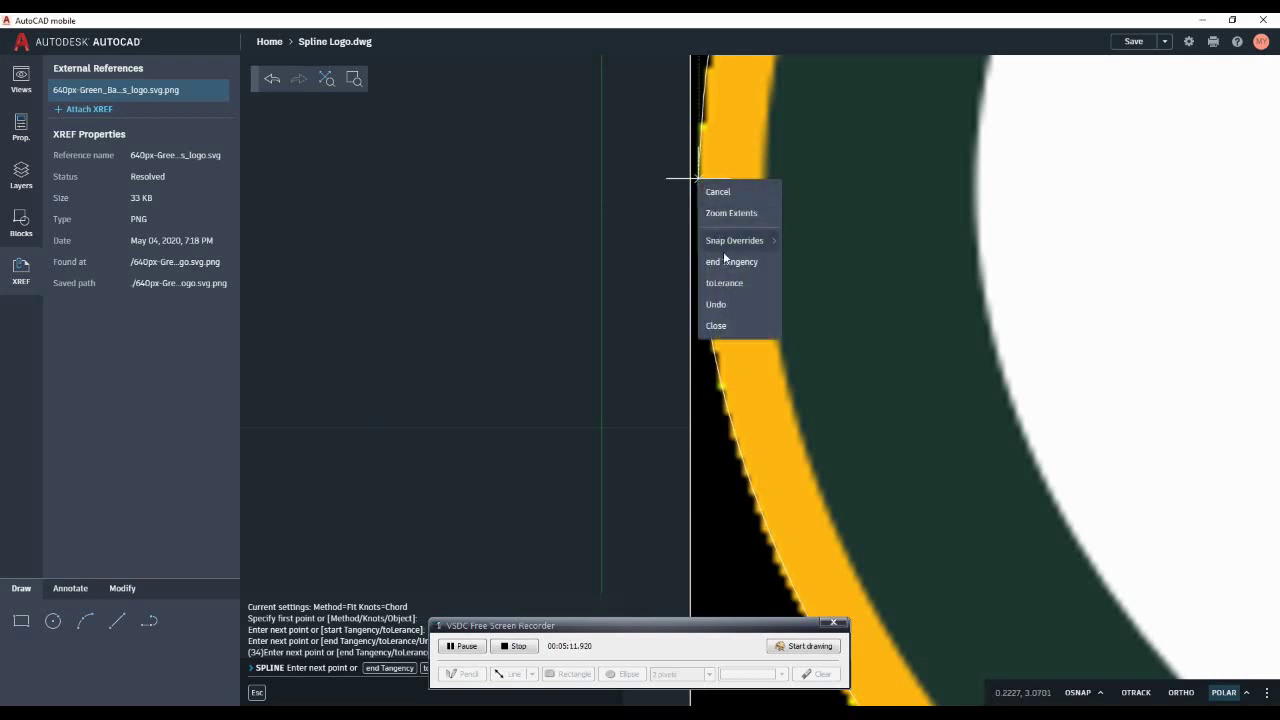
click(729, 326)
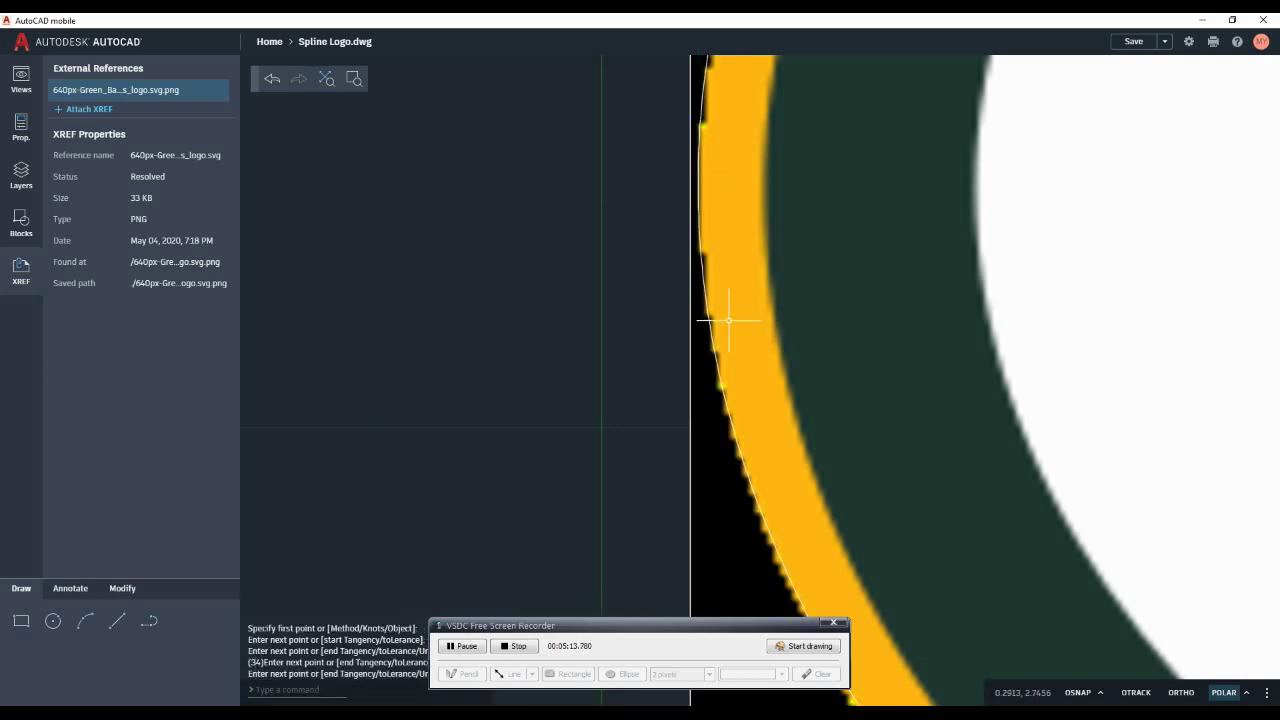
Erase the logo image to check the traced oval by itself, and undo the erase
scroll(694, 320, down, 6)
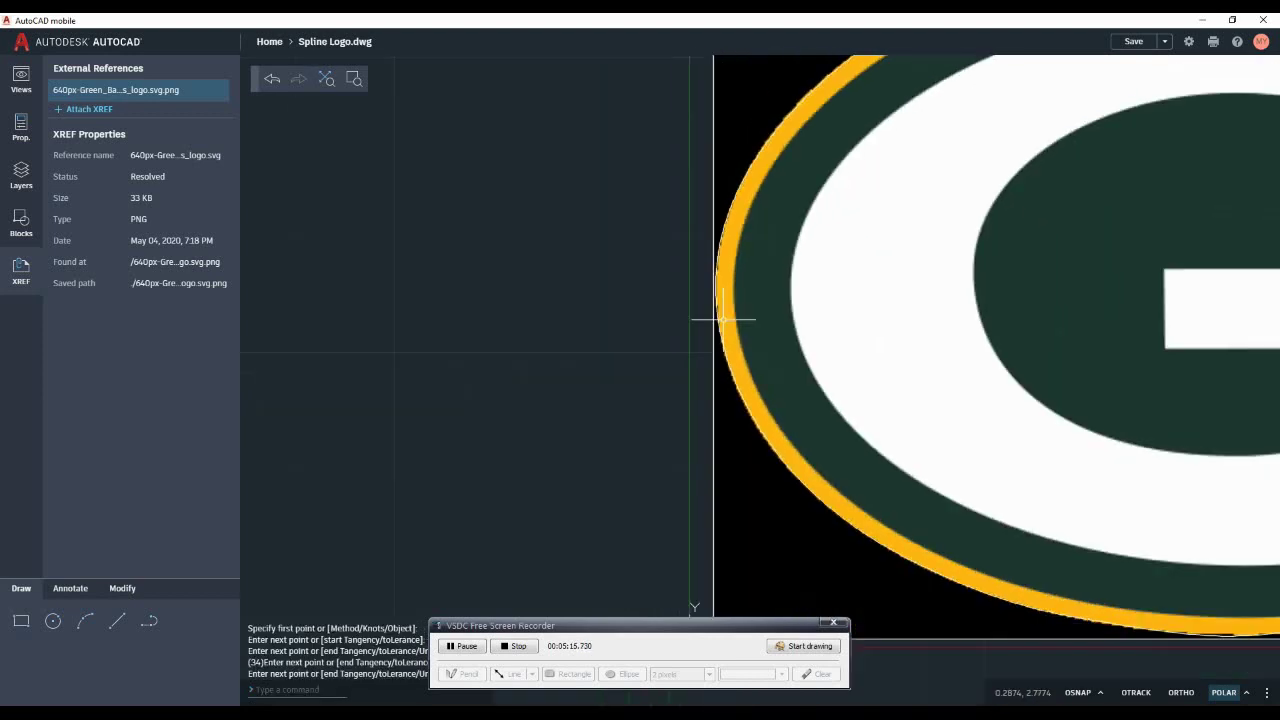
middle_drag(765, 283, 572, 244)
scroll(575, 245, up, 1)
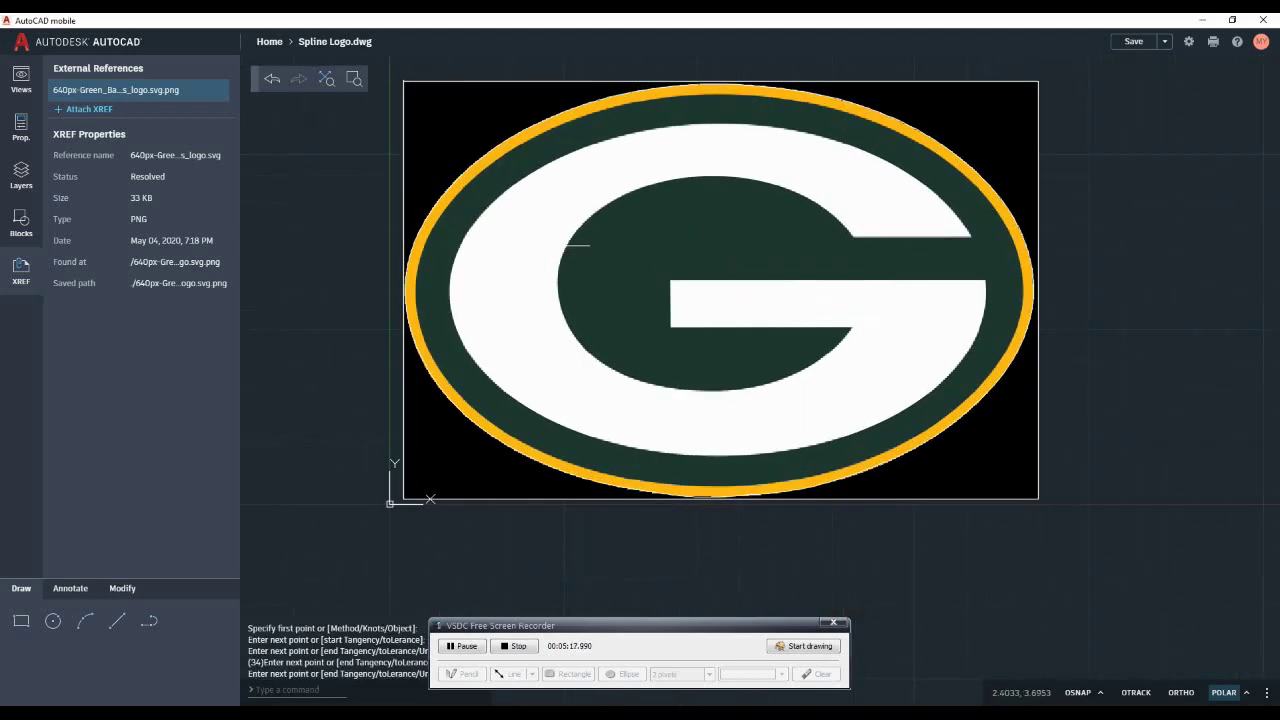
scroll(580, 270, up, 1)
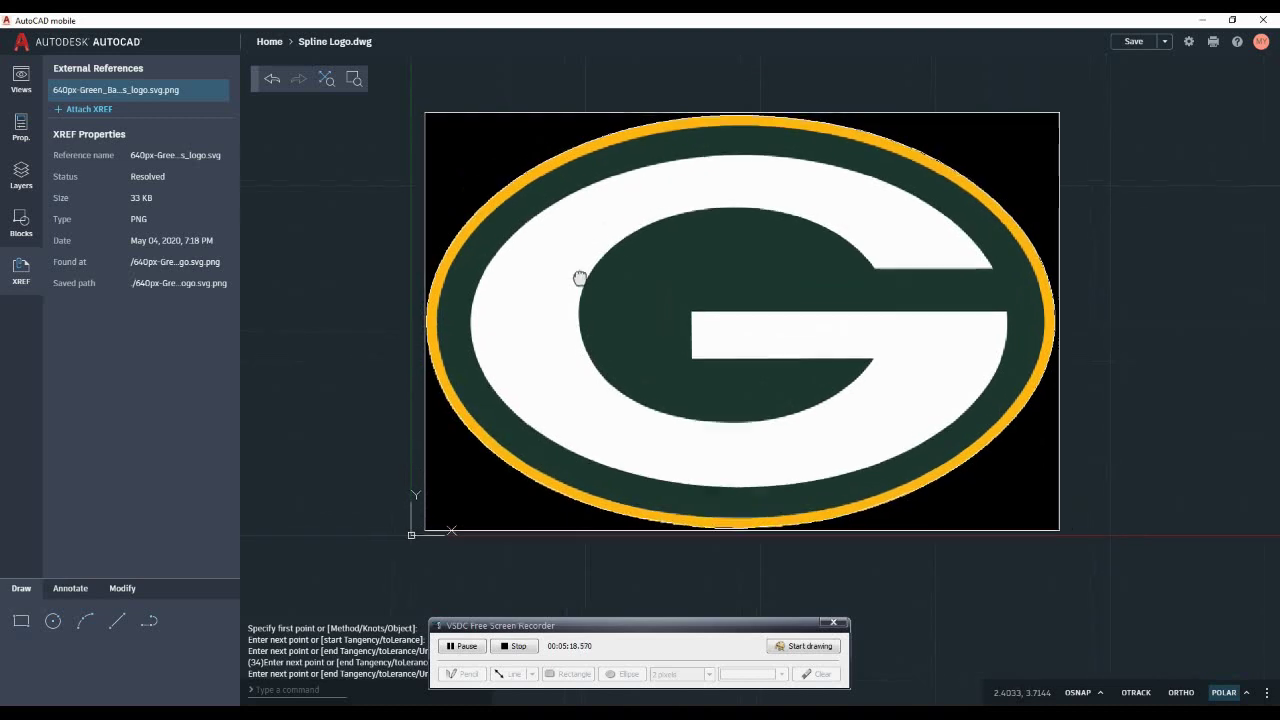
click(595, 113)
key(Delete)
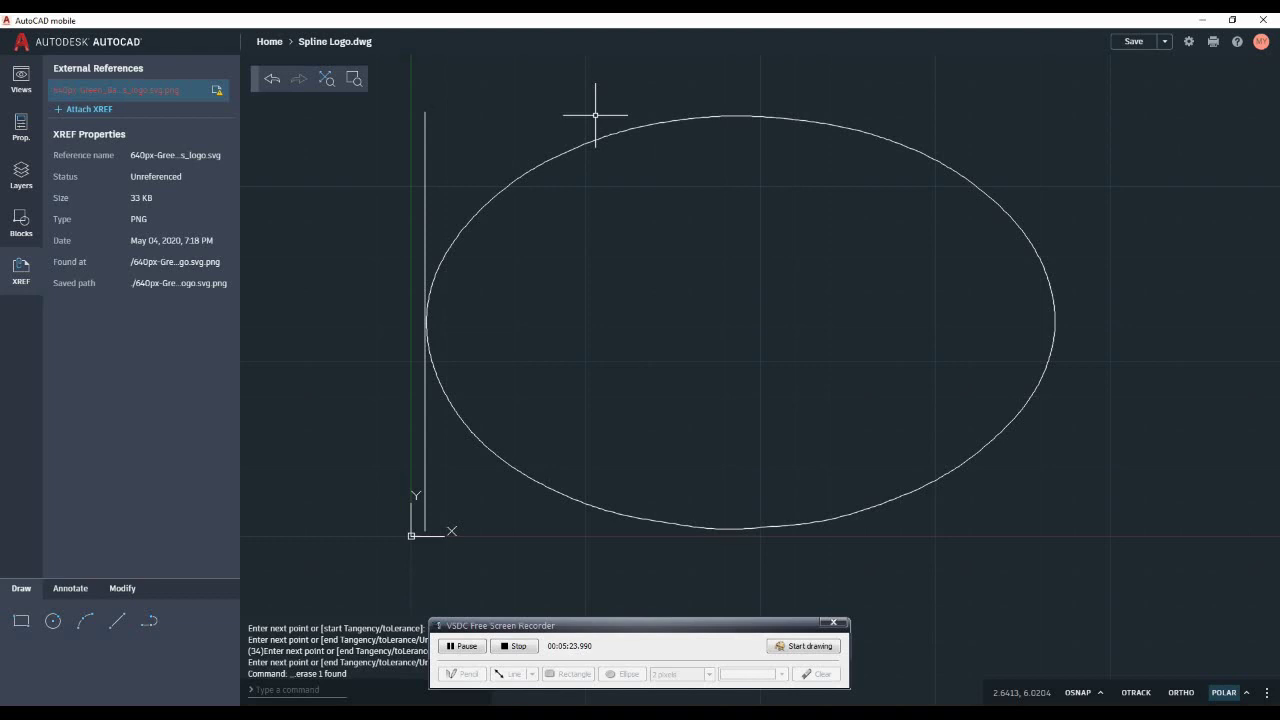
key(ctrl+z)
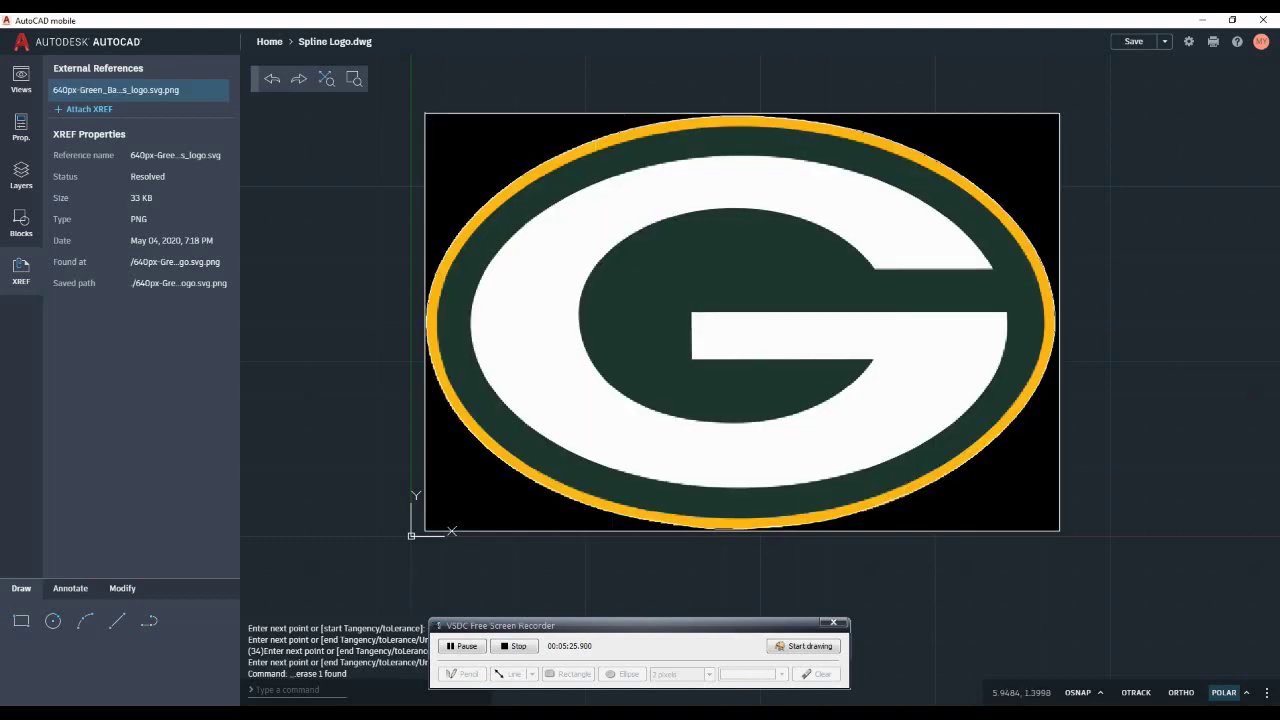
Stretch the oval spline's lowest fit point slightly left and up so the curve follows the yellow ring's bottom edge
click(873, 508)
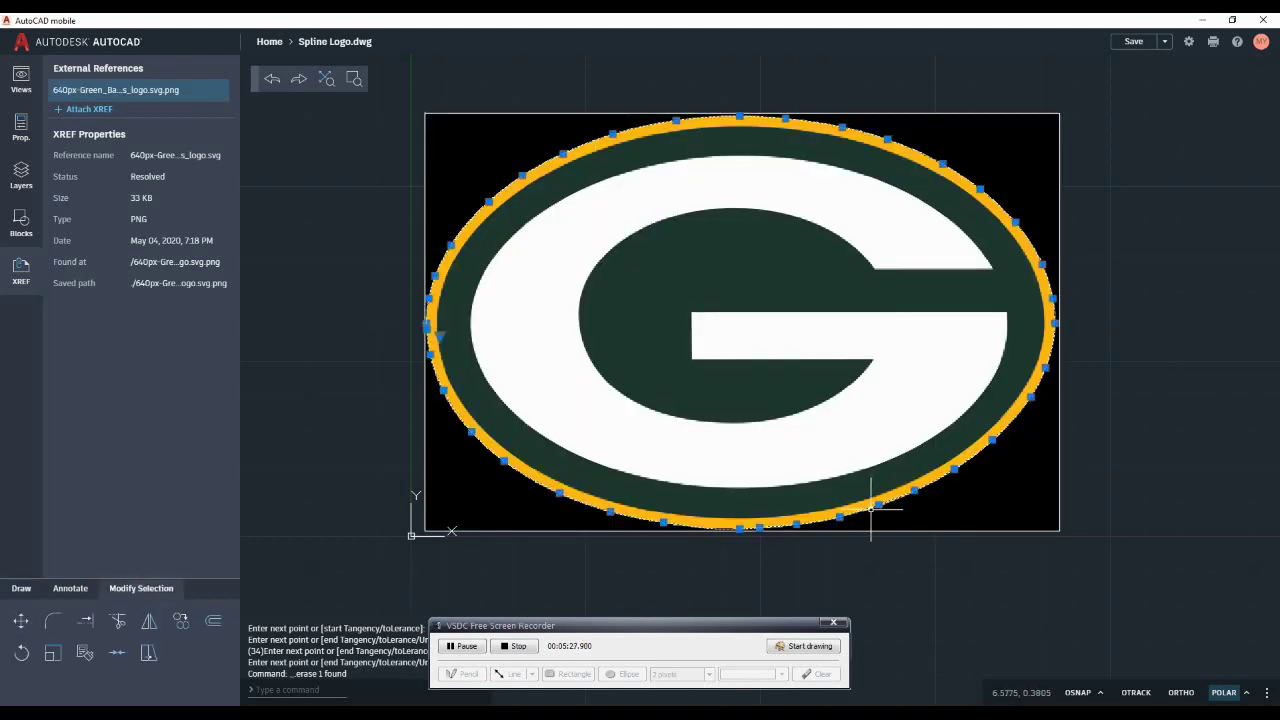
scroll(748, 547, up, 5)
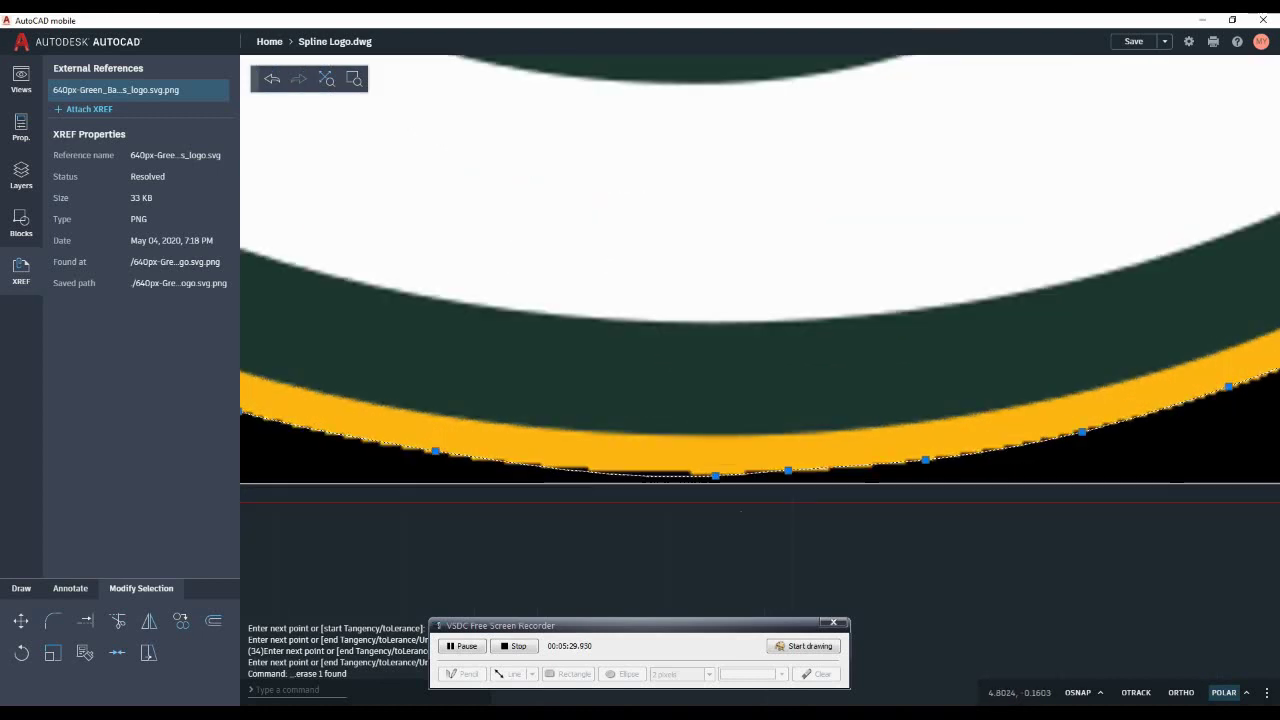
scroll(741, 511, up, 1)
click(697, 430)
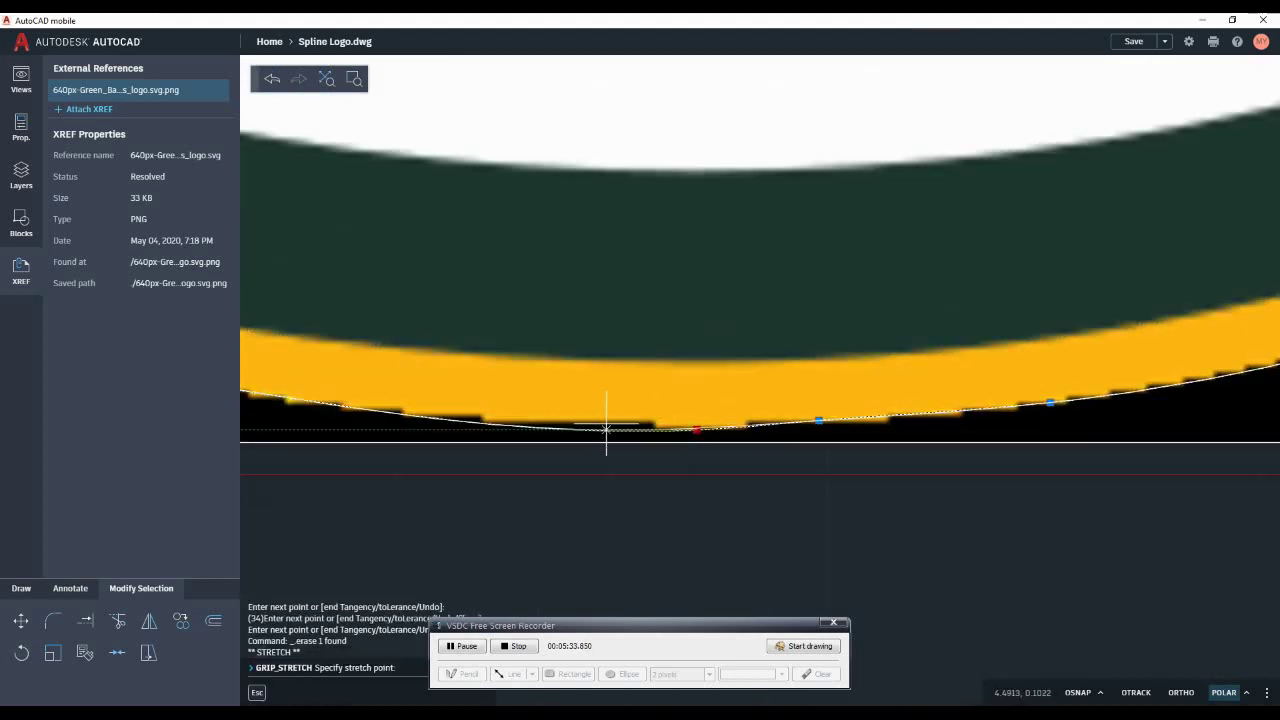
scroll(603, 430, up, 2)
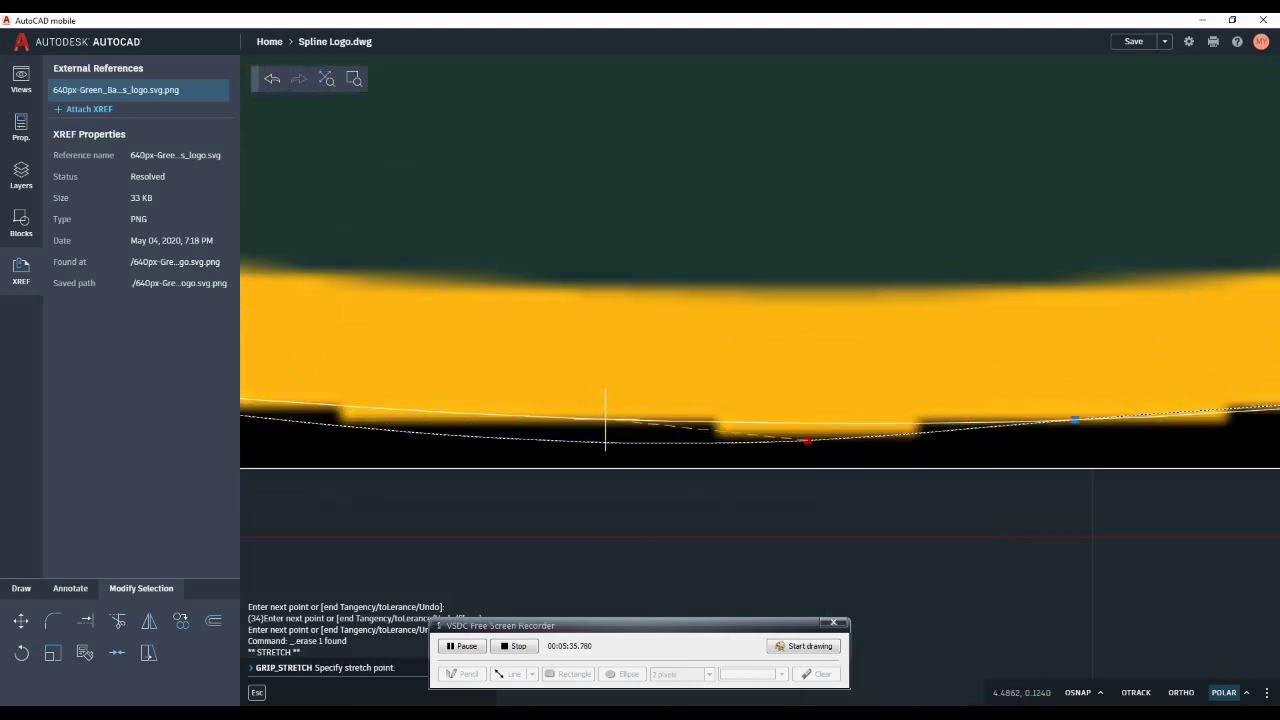
click(600, 426)
scroll(830, 419, down, 5)
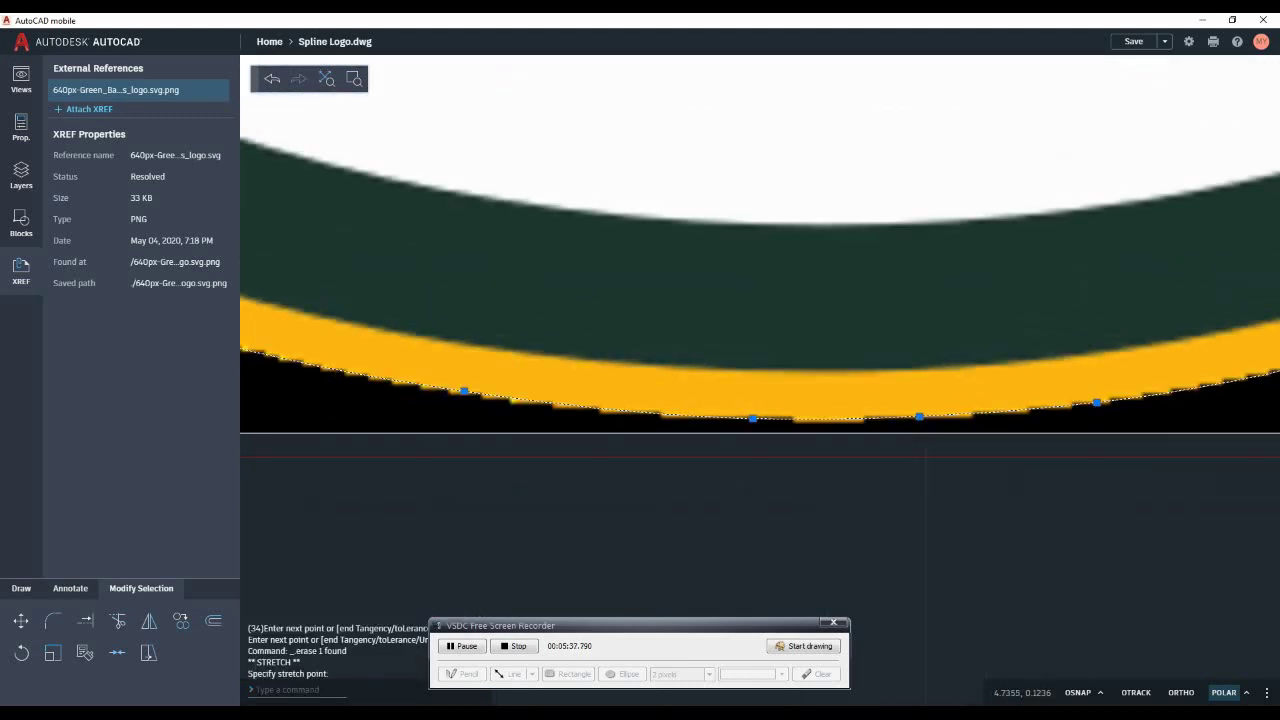
middle_drag(837, 413, 731, 500)
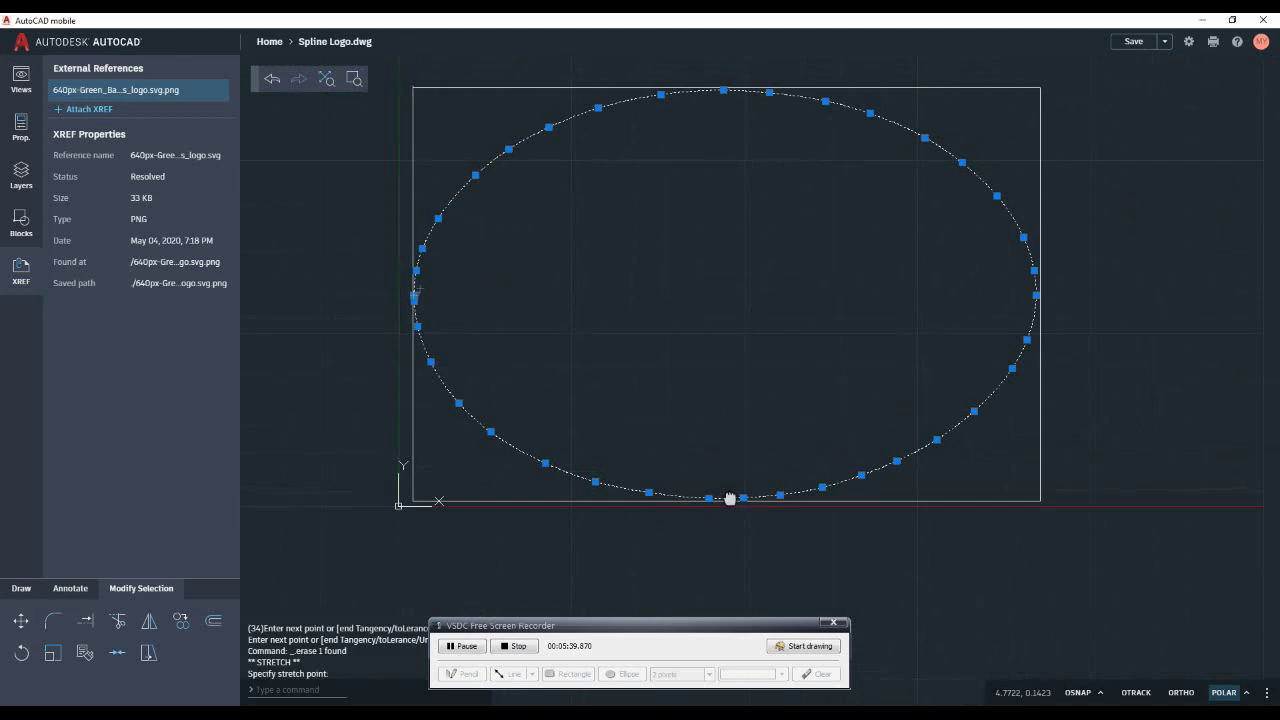
key(Escape)
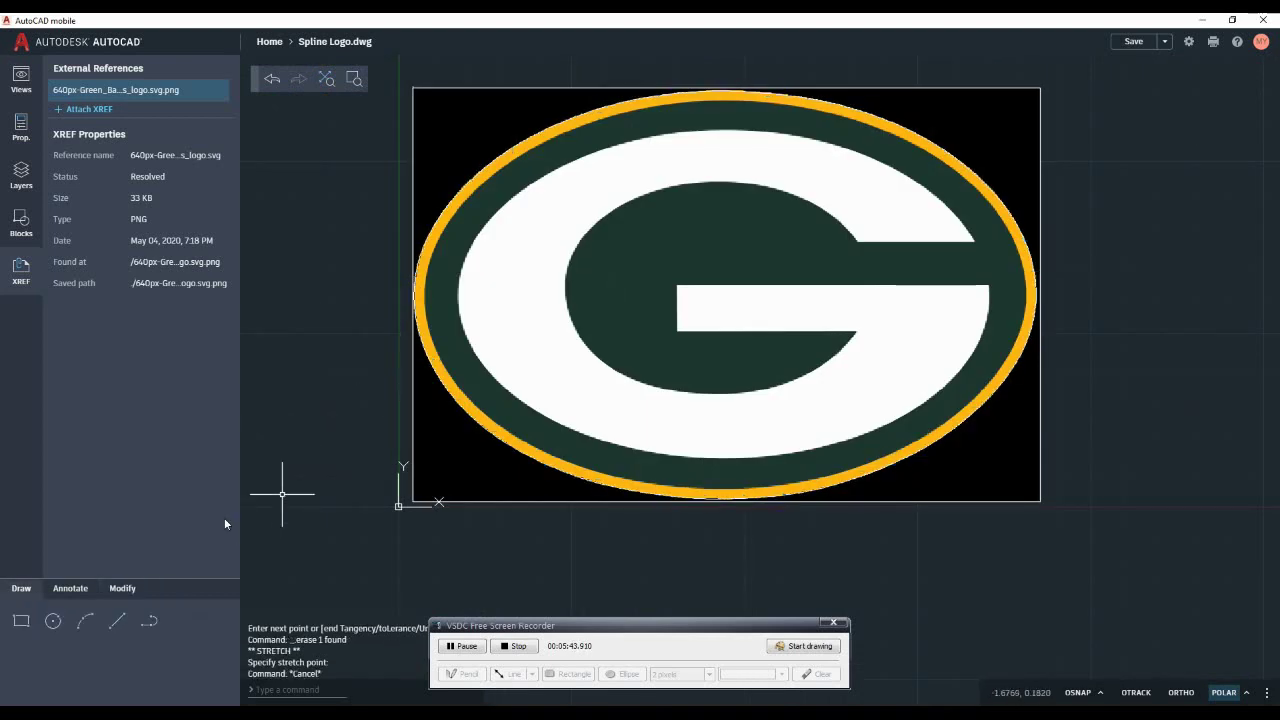
Offset the outer oval spline inward with the Through option, placing the copy on the yellow ring's inner edge
click(74, 588)
click(120, 588)
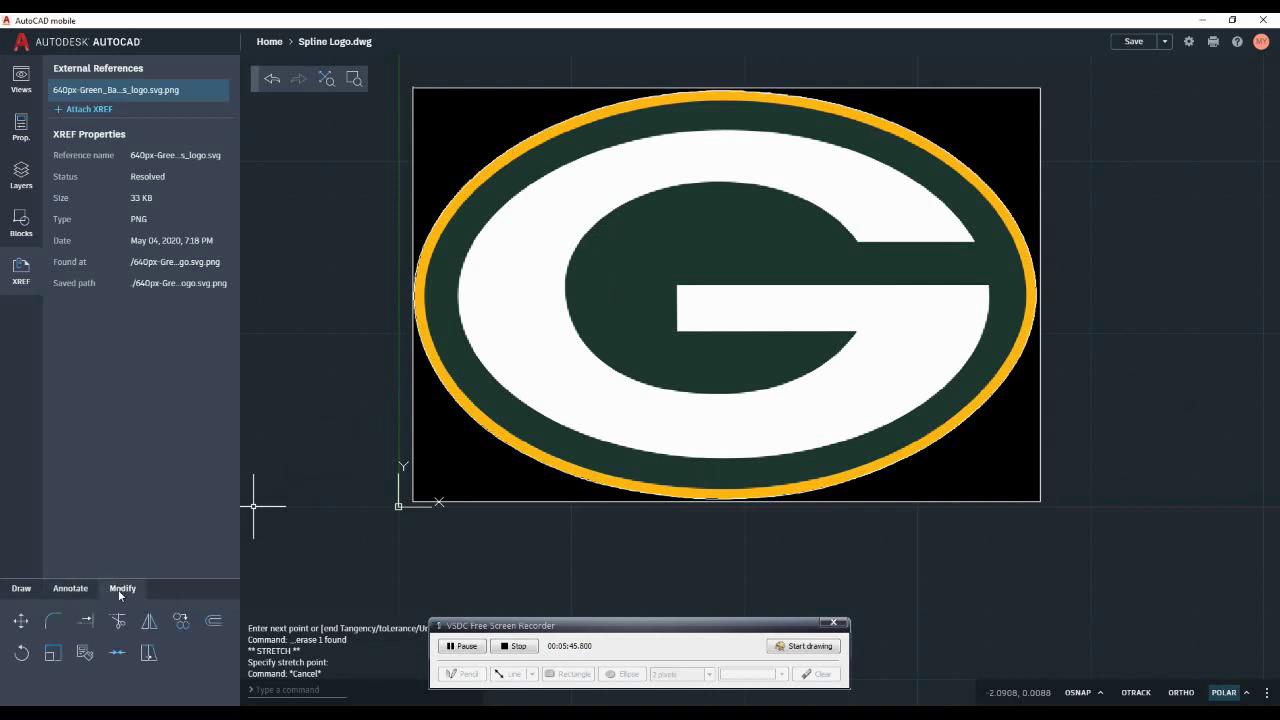
click(214, 620)
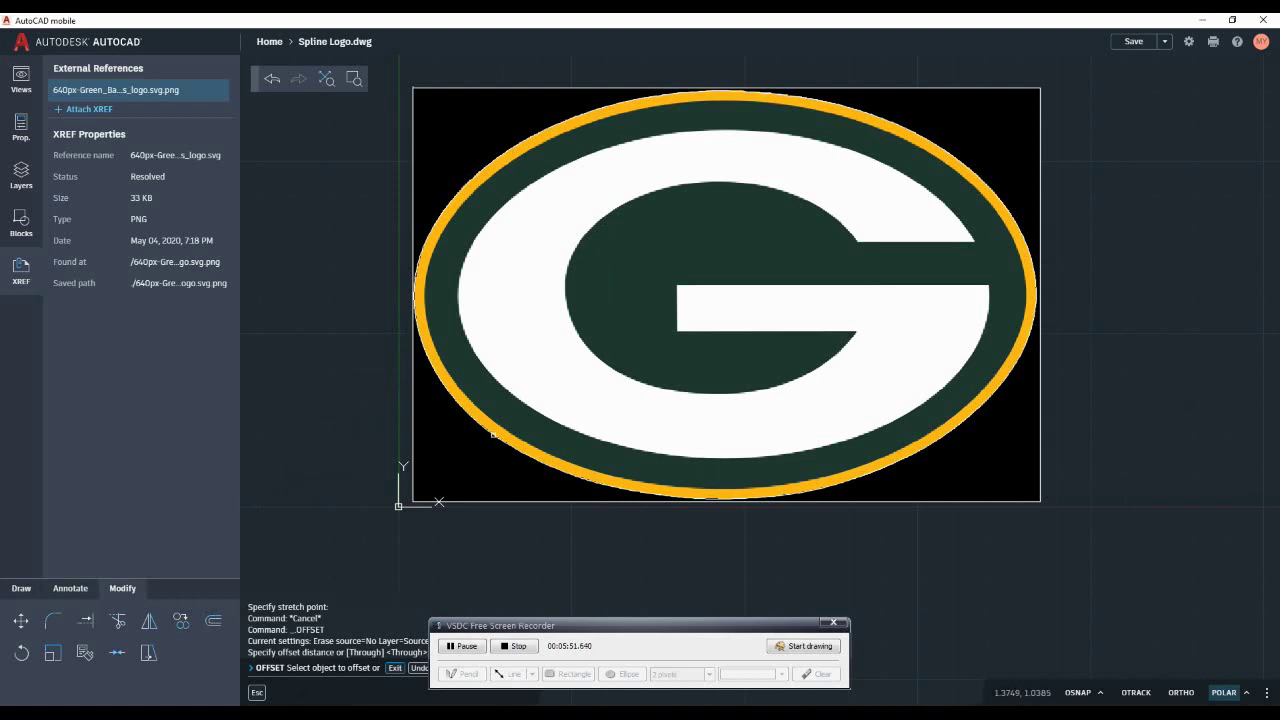
click(492, 434)
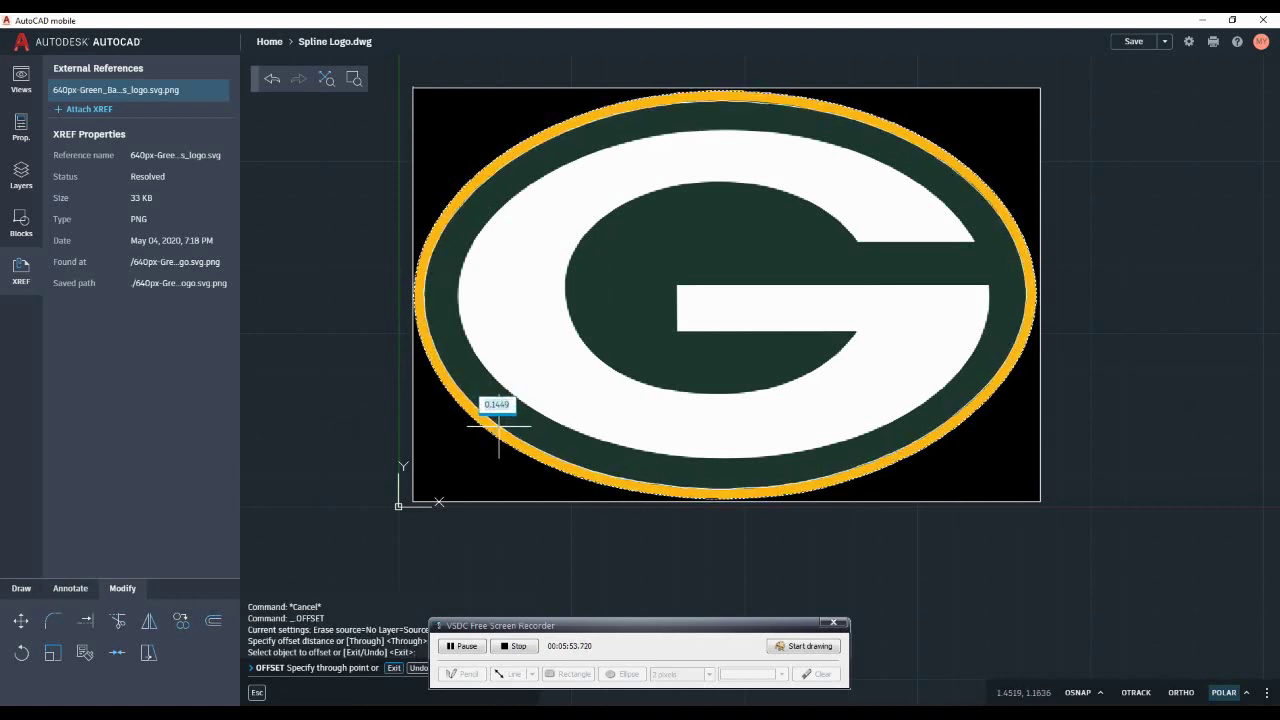
click(498, 425)
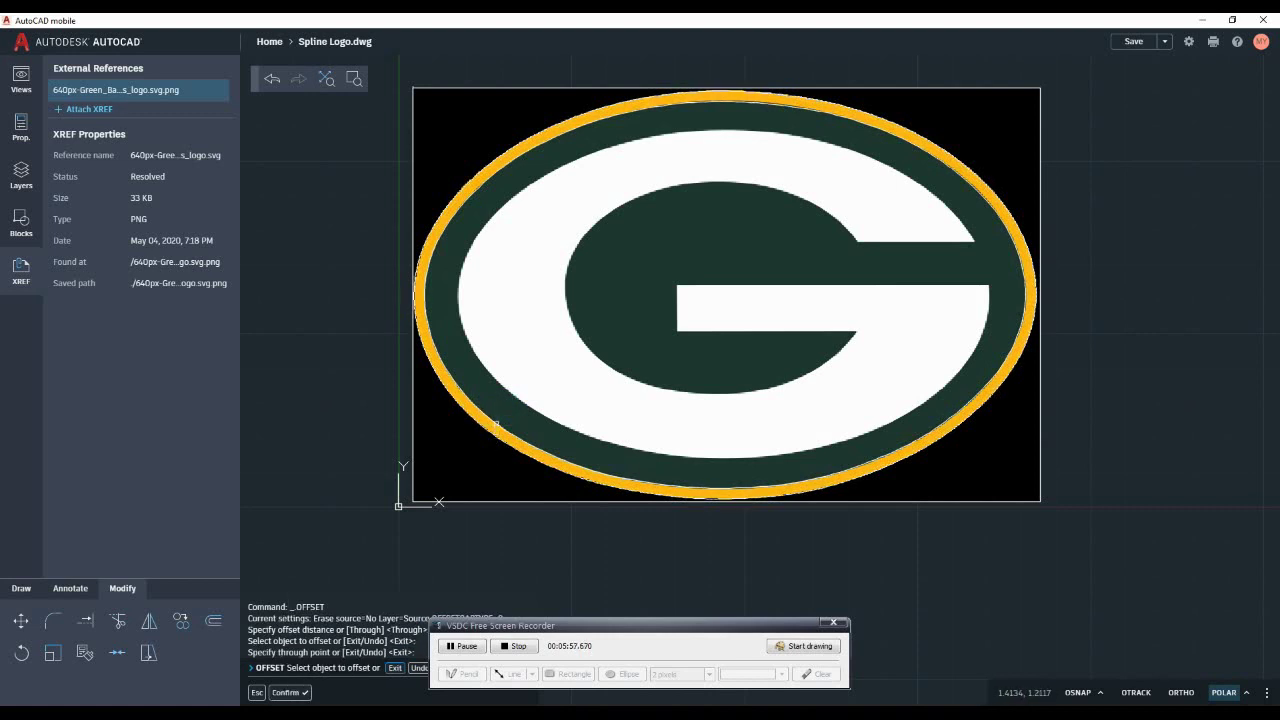
Offset the ring's inner-edge oval inward through a point on the outer edge of the white G
click(496, 425)
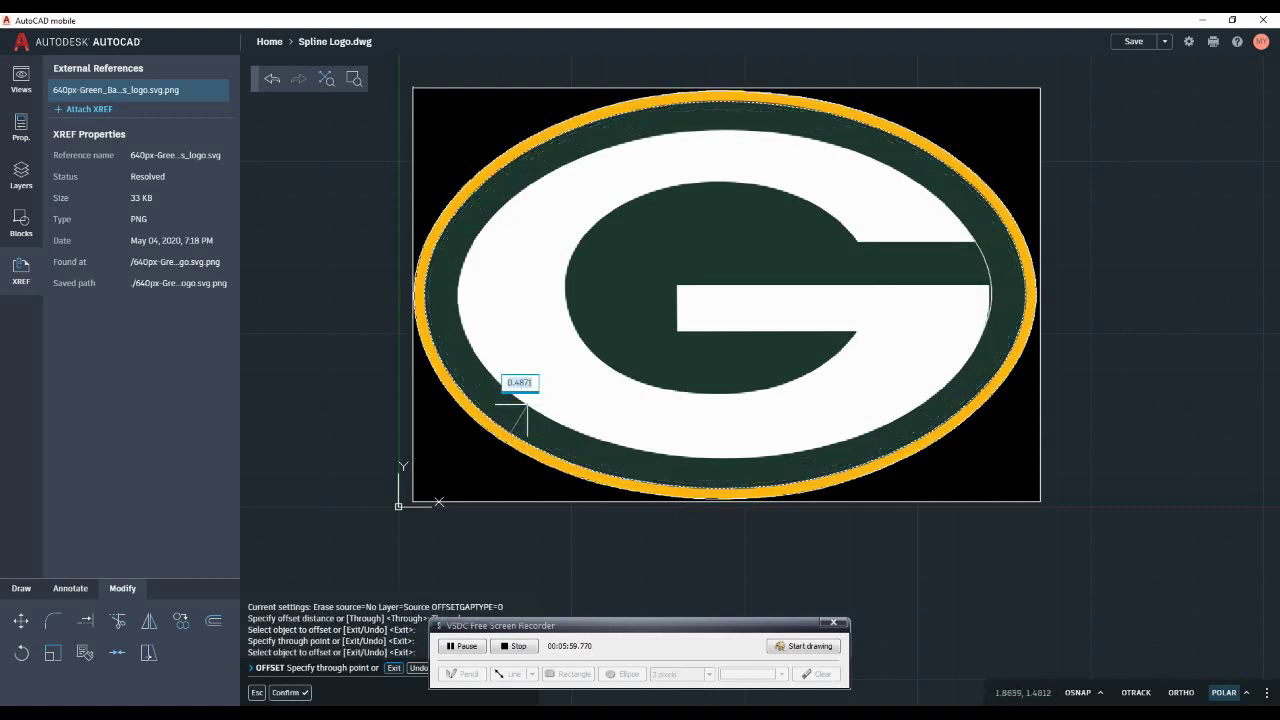
click(527, 405)
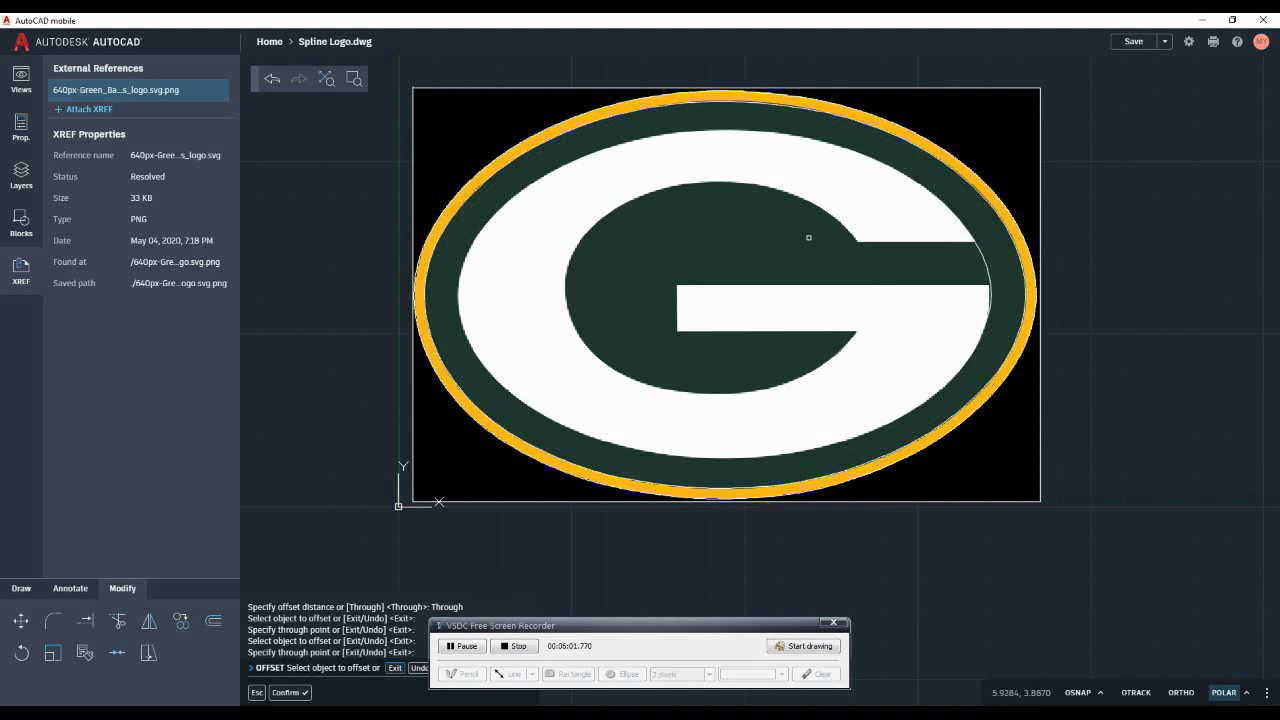
key(Escape)
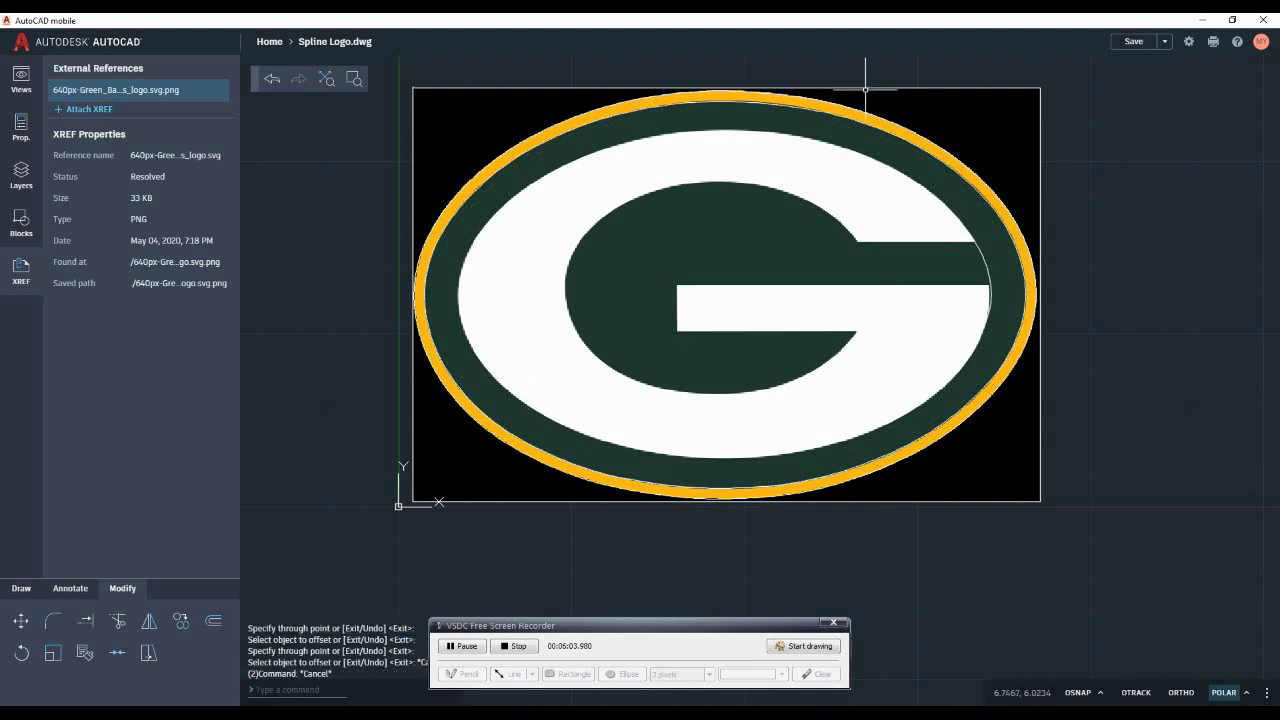
Erase the logo image to check the three nested ovals by themselves, and undo the erase
middle_drag(843, 200, 834, 234)
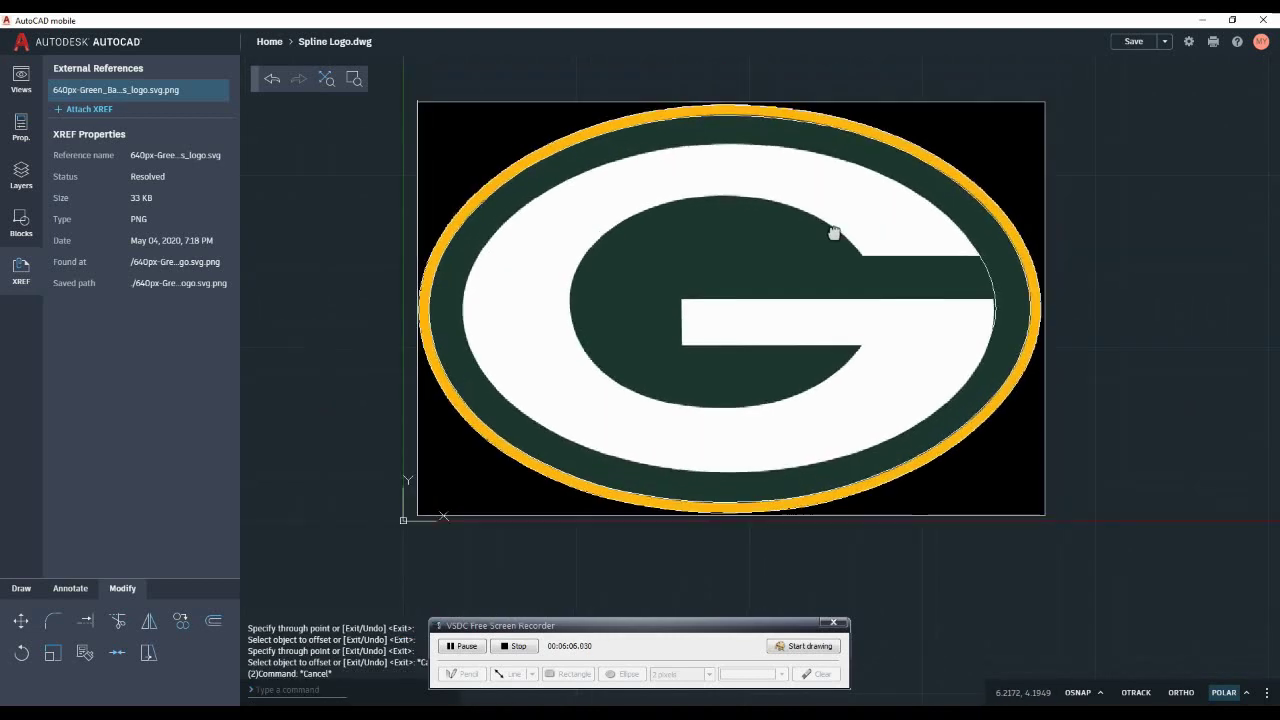
click(898, 103)
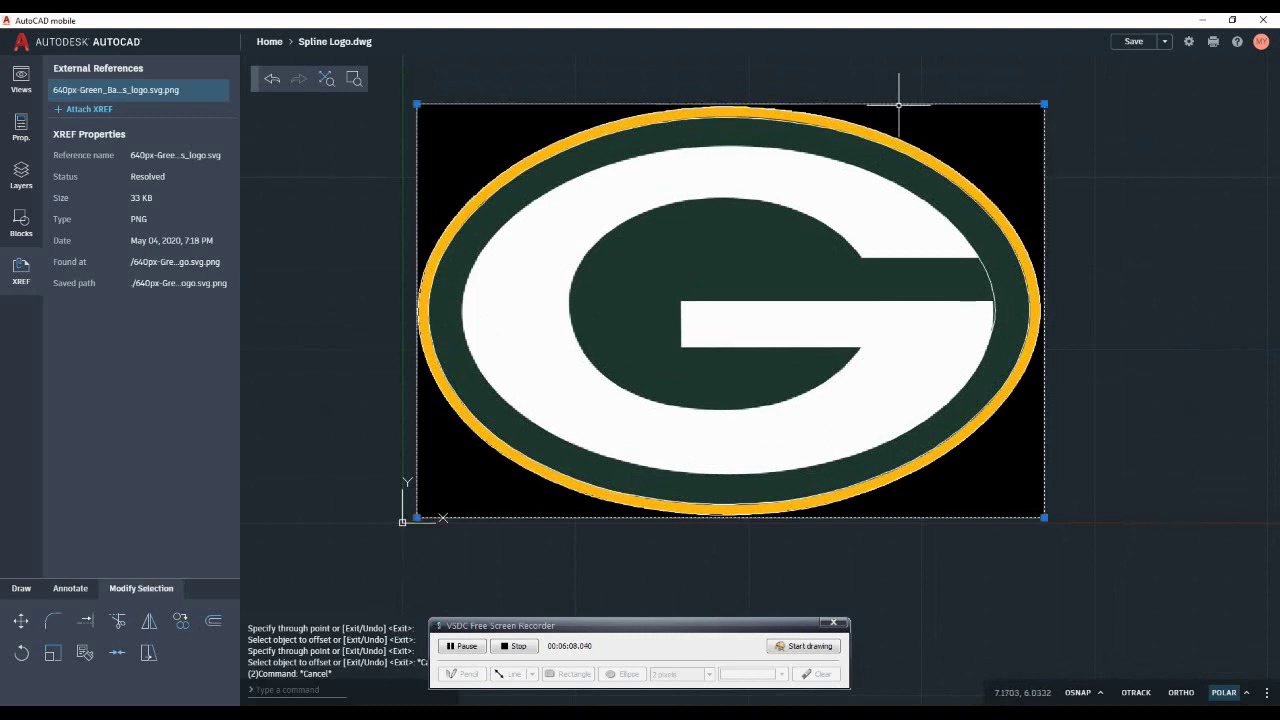
key(Delete)
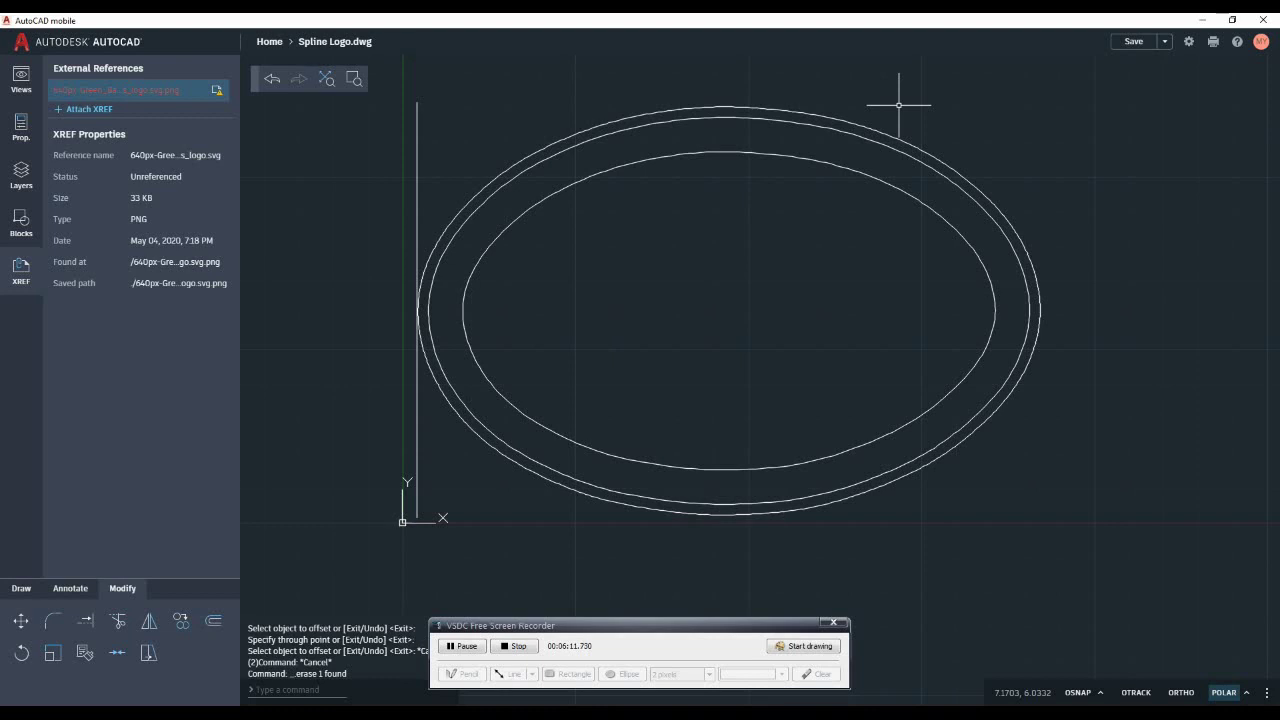
key(ctrl+z)
Draw a horizontal line along the bottom edge of the G's upper arm, from just outside the innermost oval to the arm's inner corner
scroll(940, 270, up, 3)
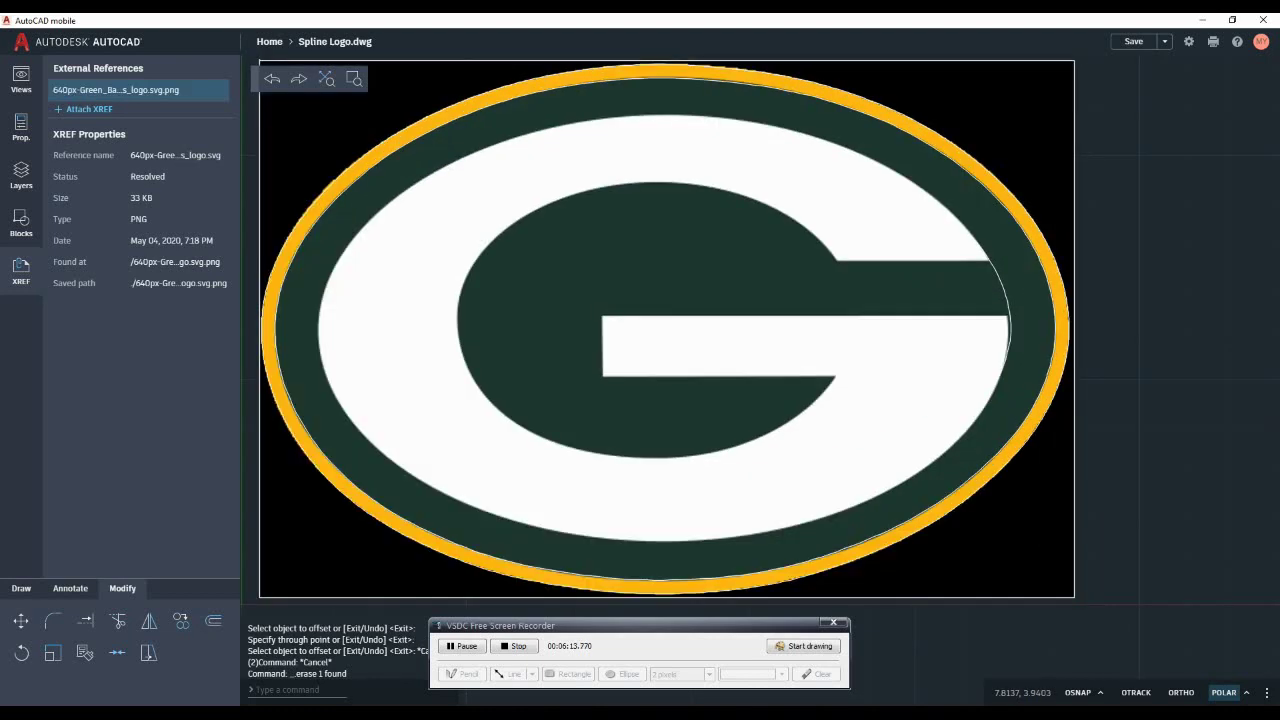
click(20, 590)
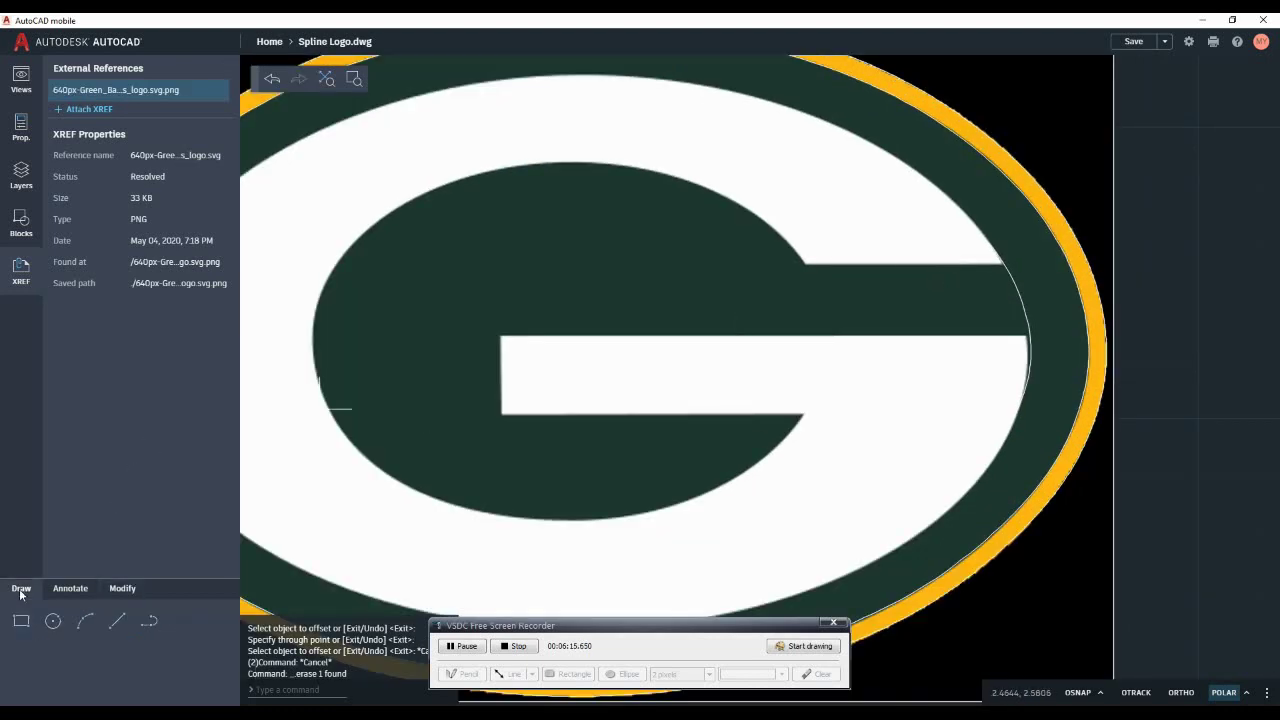
click(117, 621)
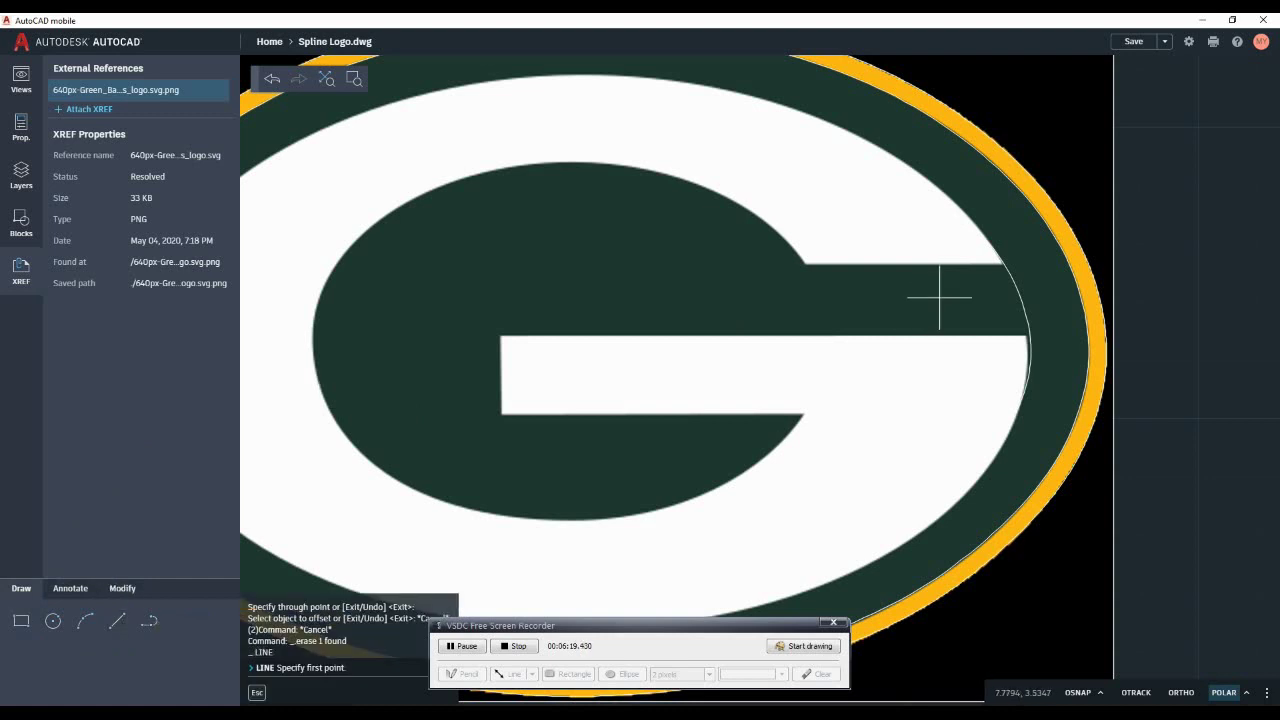
scroll(955, 280, up, 4)
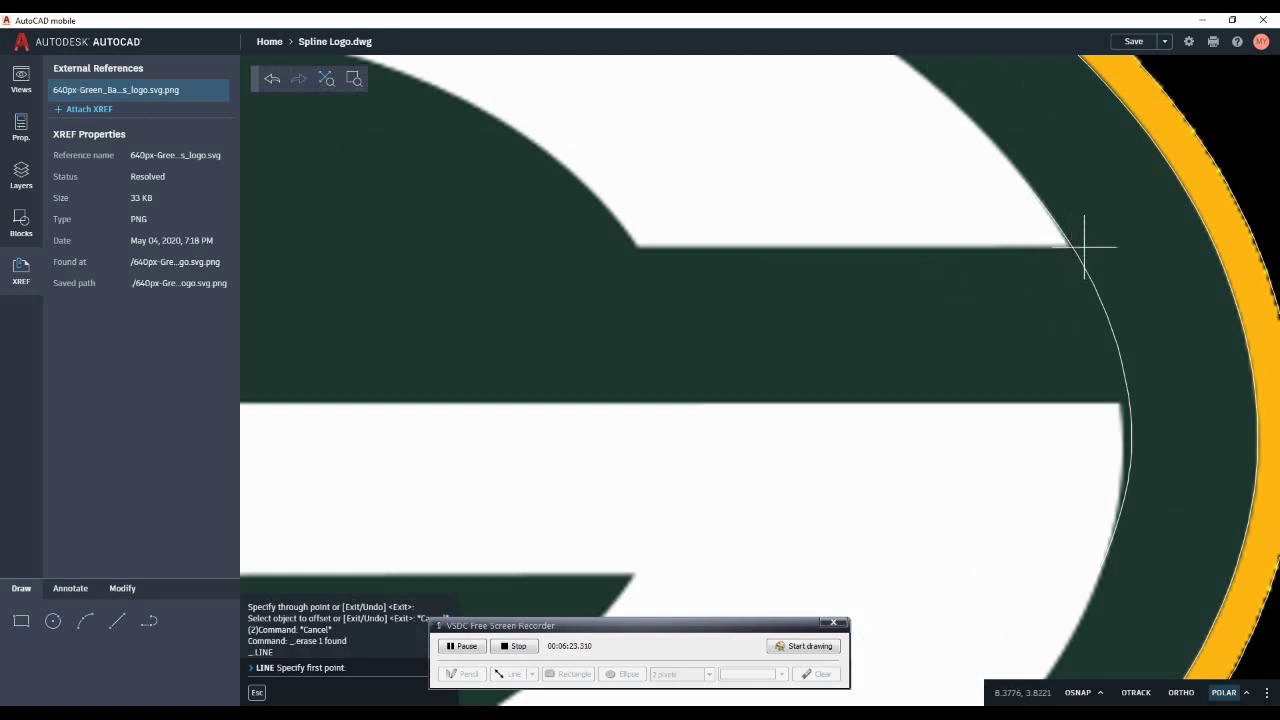
click(1084, 246)
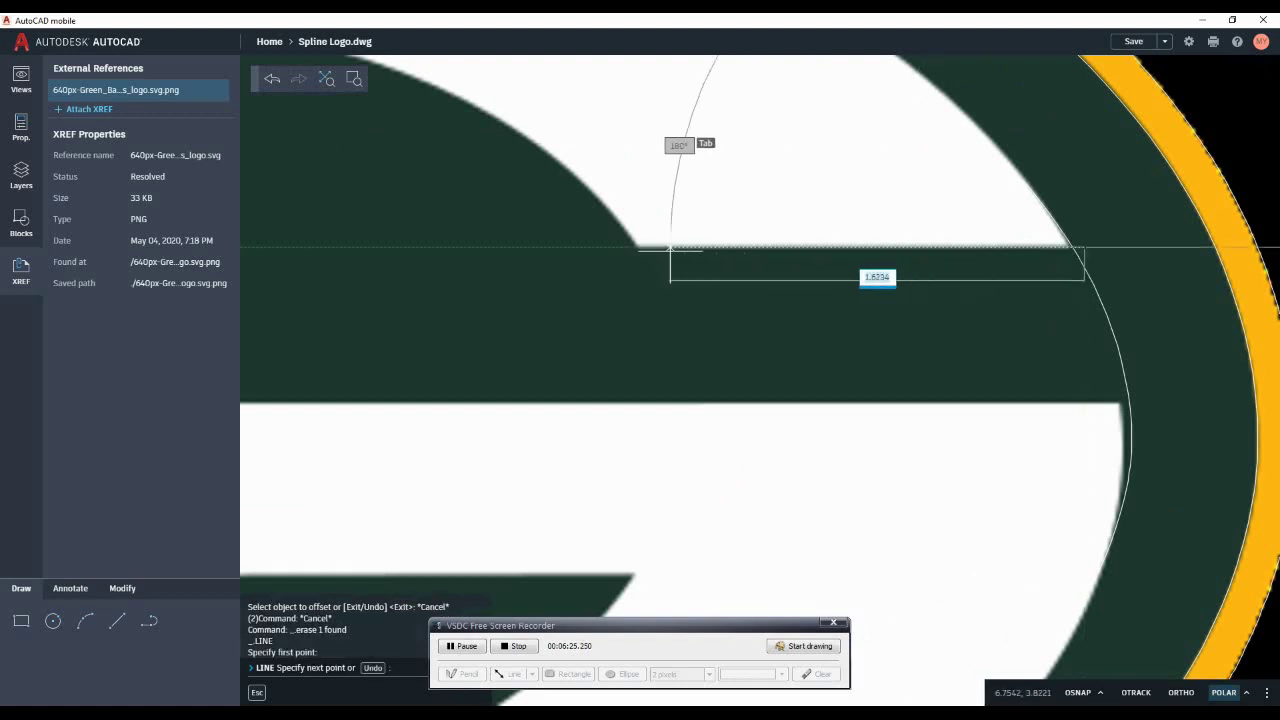
click(638, 246)
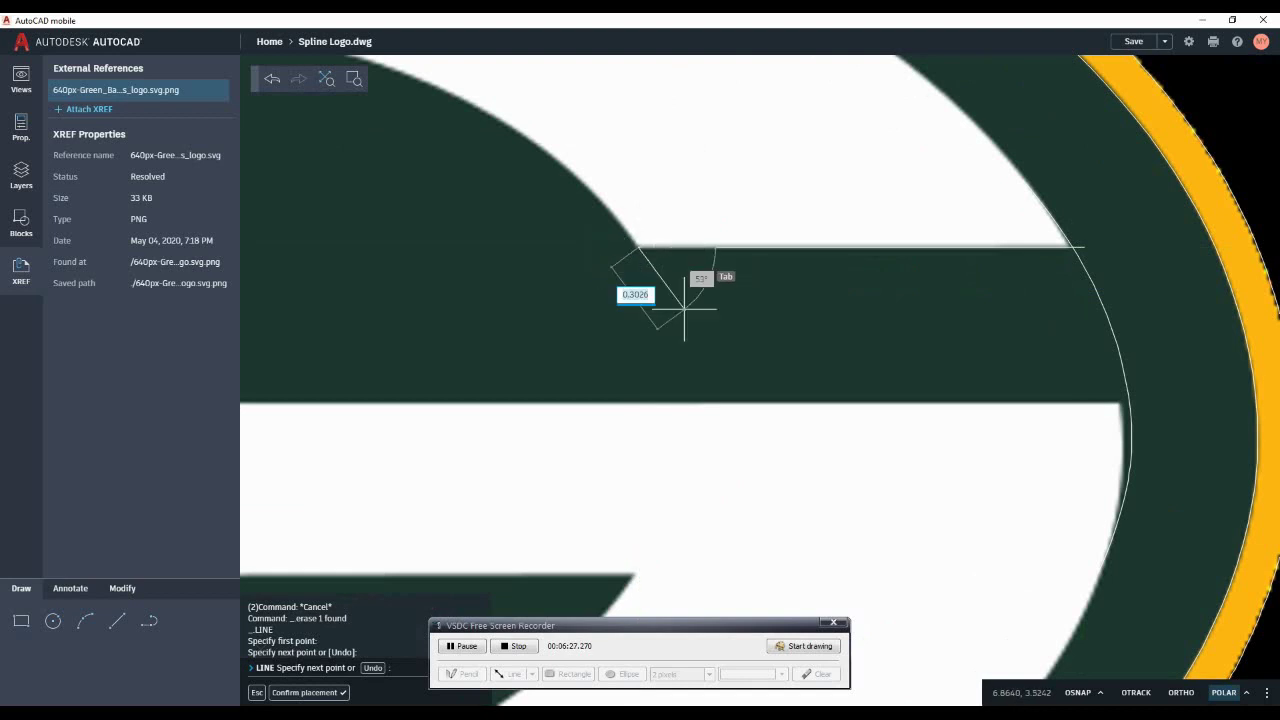
key(Escape)
Draw a horizontal line about 4.58 units long along the crossbar's top edge, from just outside the innermost oval to the bar's upper-left corner
scroll(700, 337, down, 3)
middle_drag(819, 317, 926, 290)
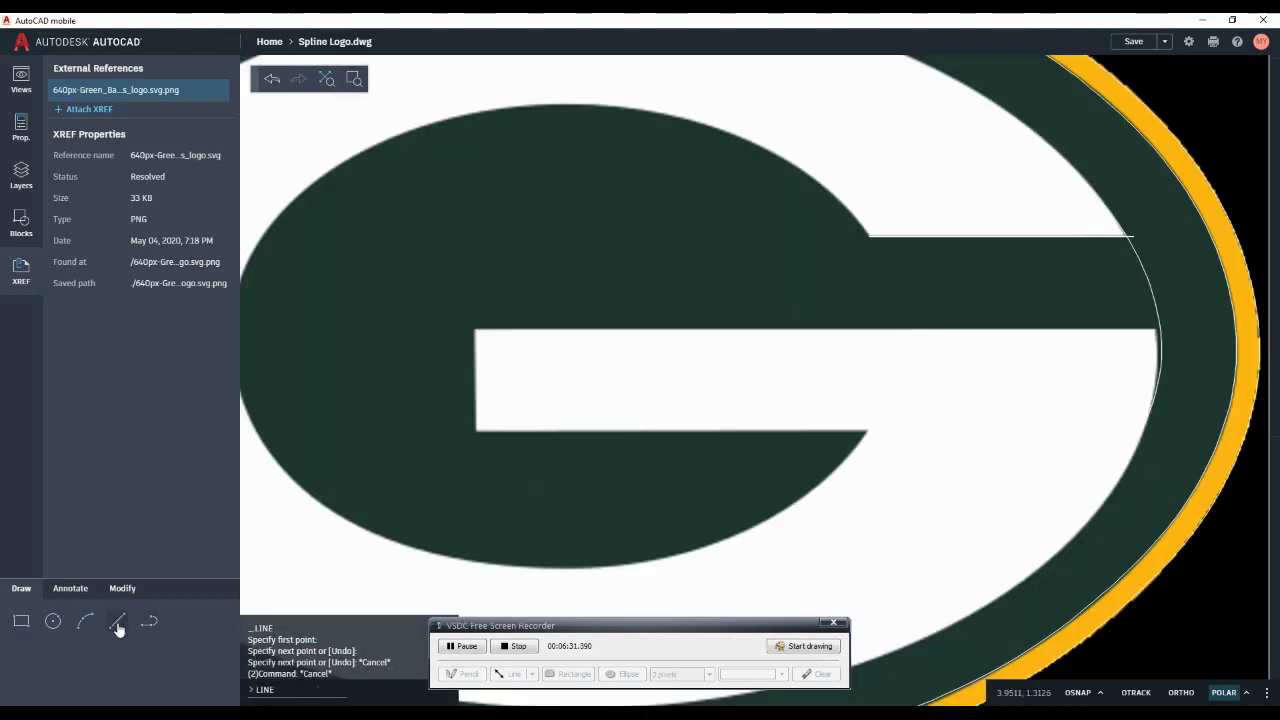
click(117, 622)
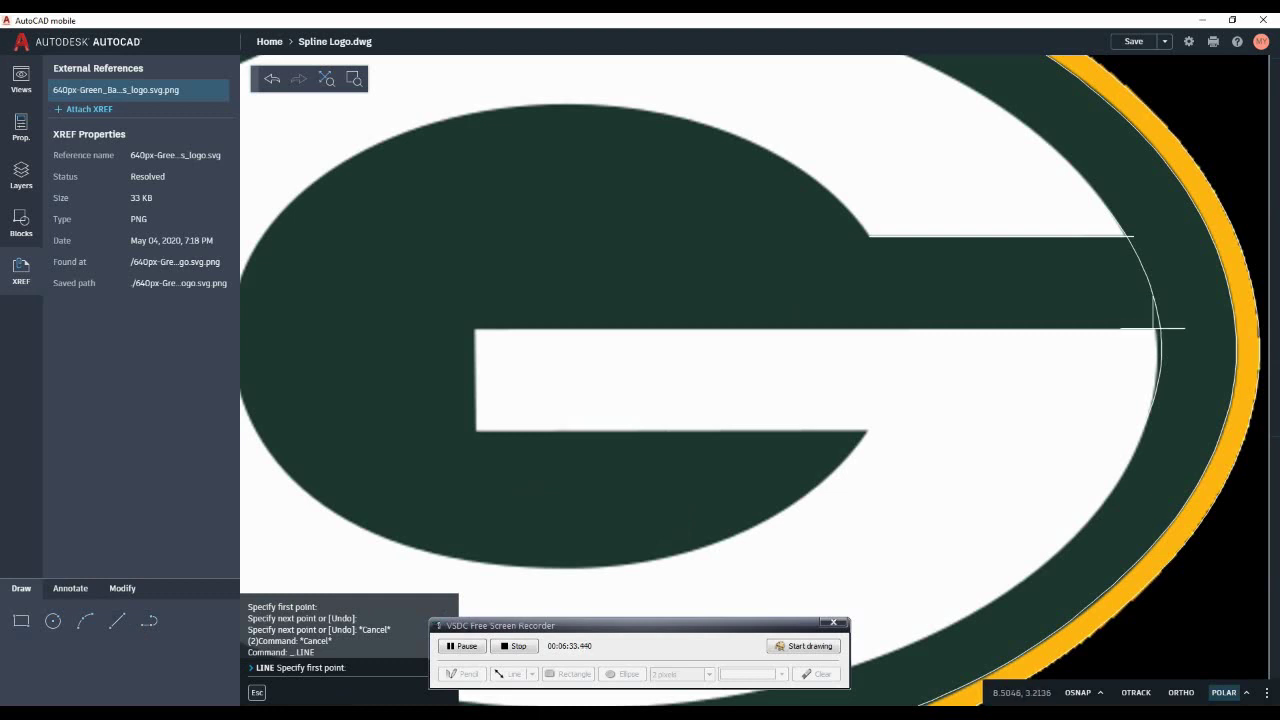
click(1165, 328)
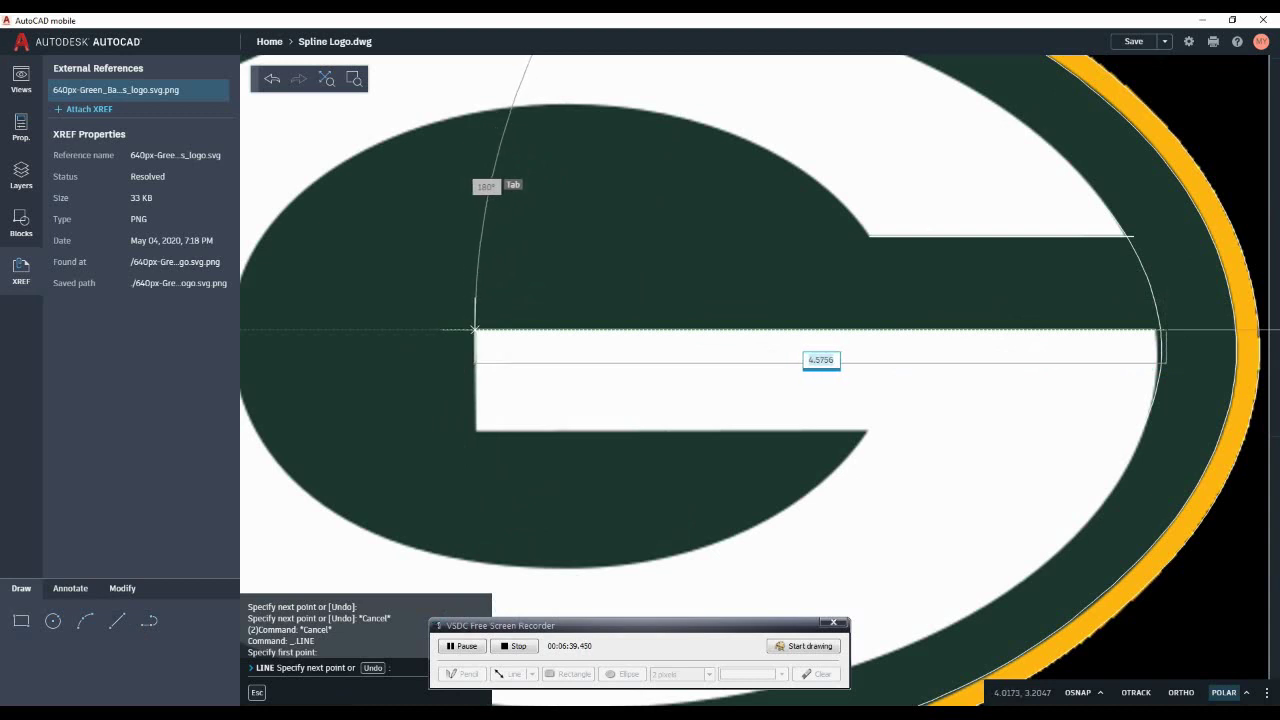
scroll(475, 329, up, 3)
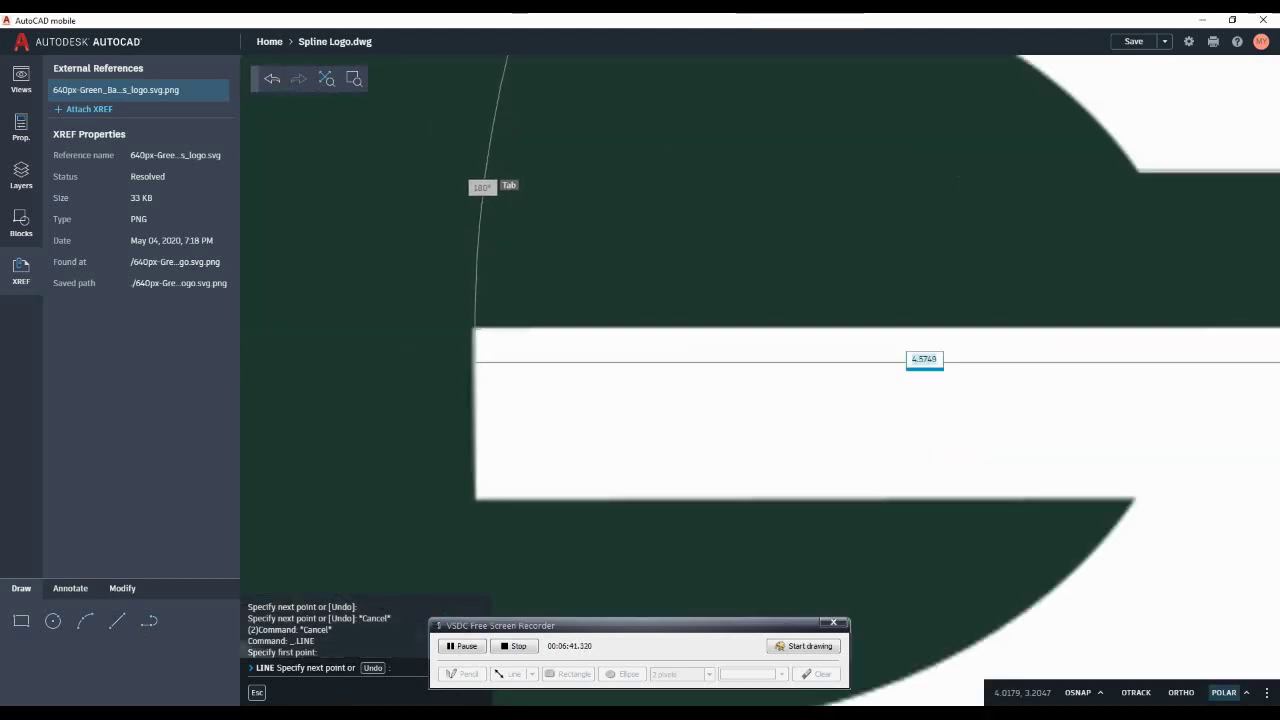
scroll(651, 274, up, 2)
scroll(650, 285, down, 2)
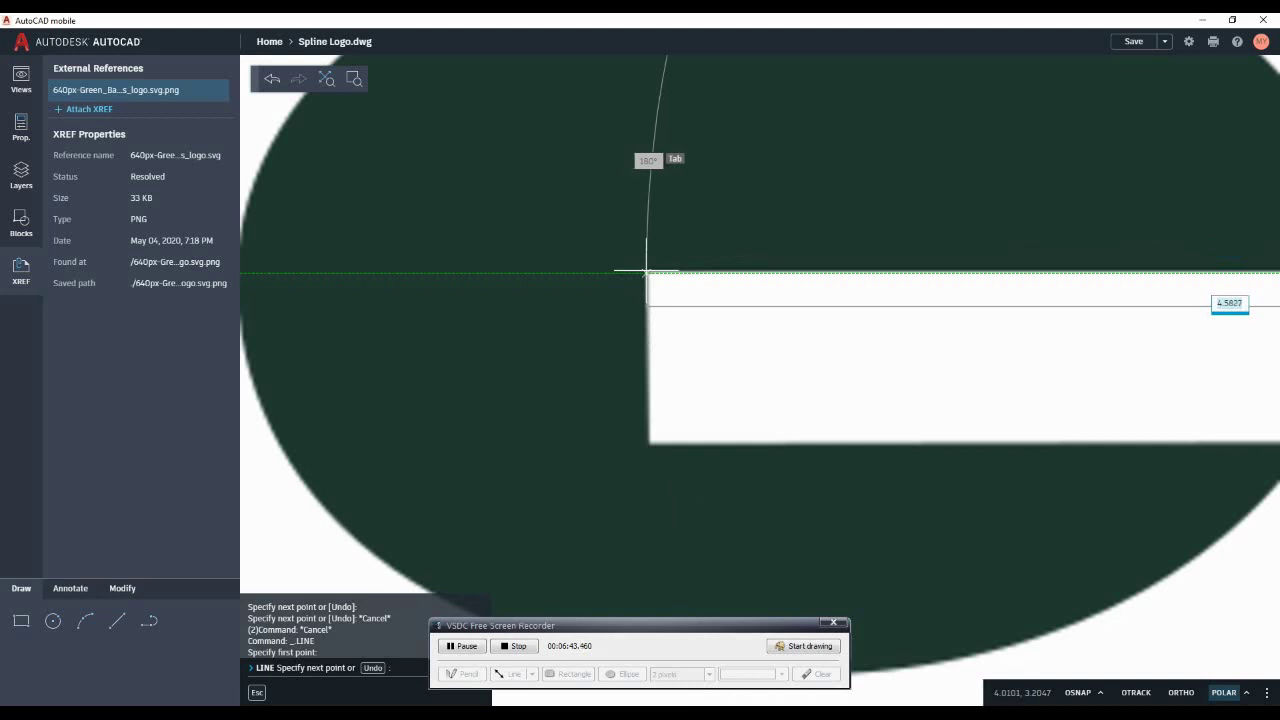
click(646, 271)
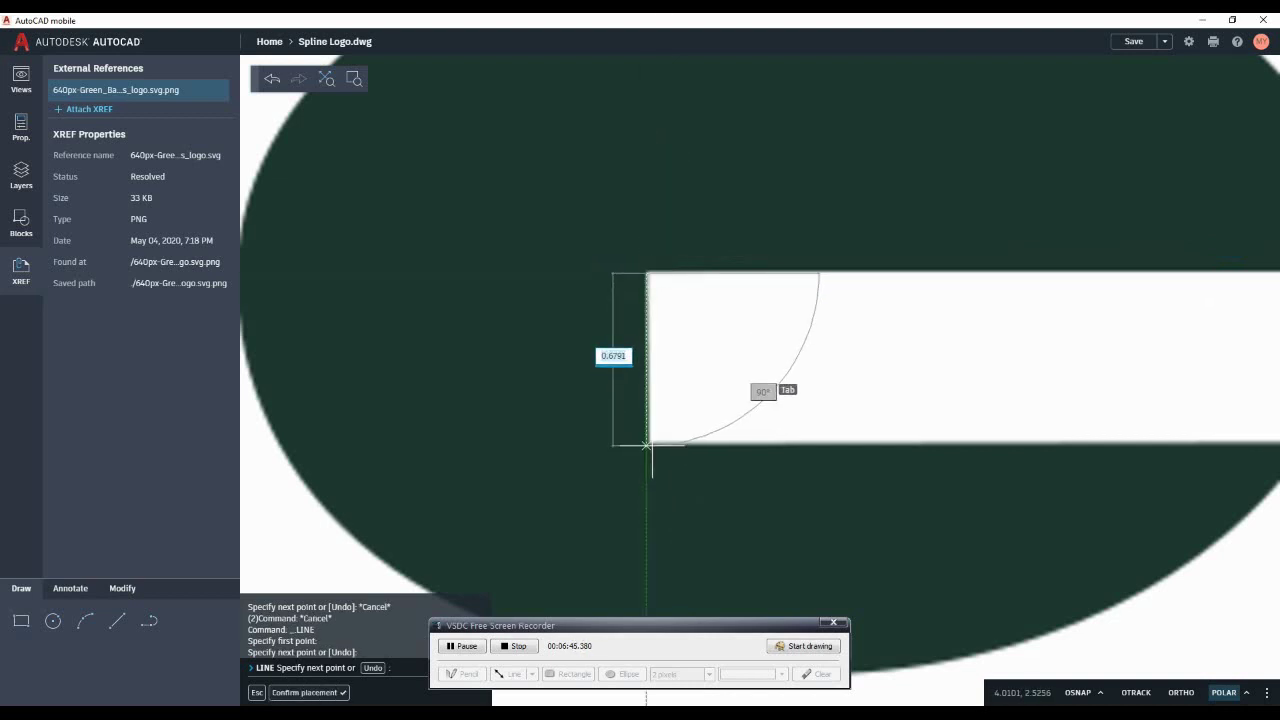
Continue the line about 0.68 units down the crossbar's left end and about 2.6 units along its bottom edge to the inner corner
click(647, 445)
scroll(980, 470, up, 6)
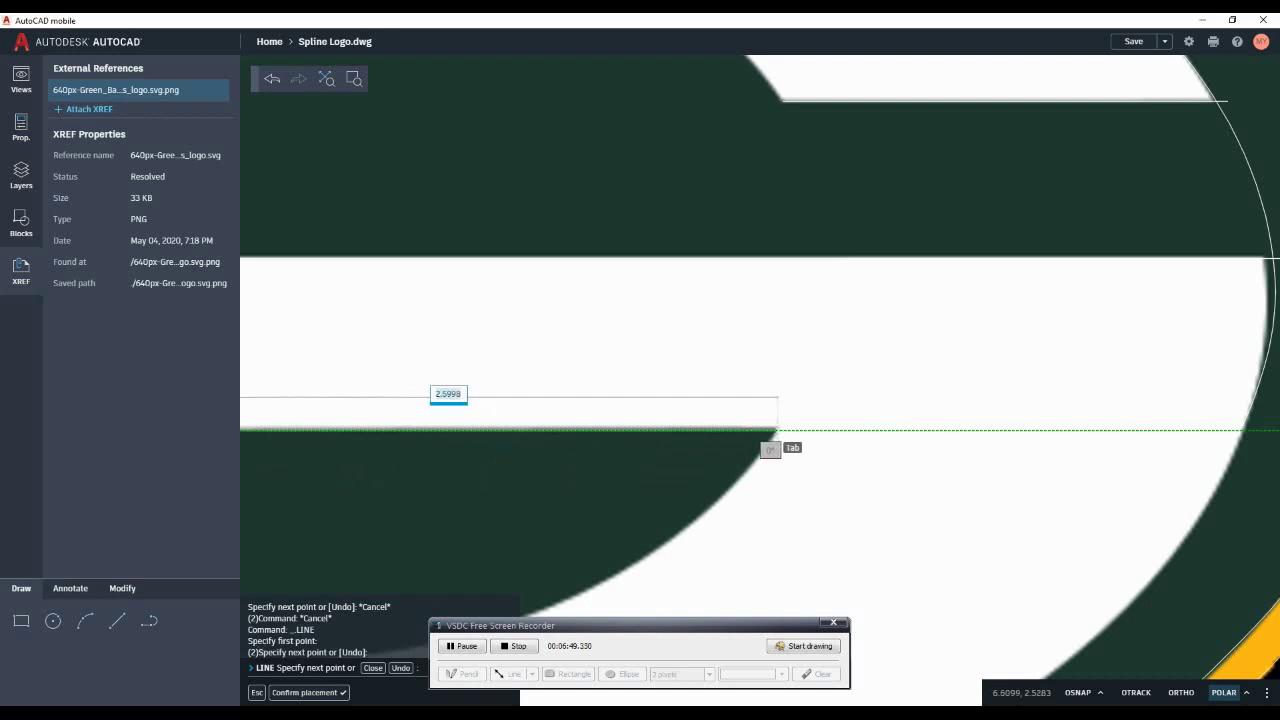
click(775, 431)
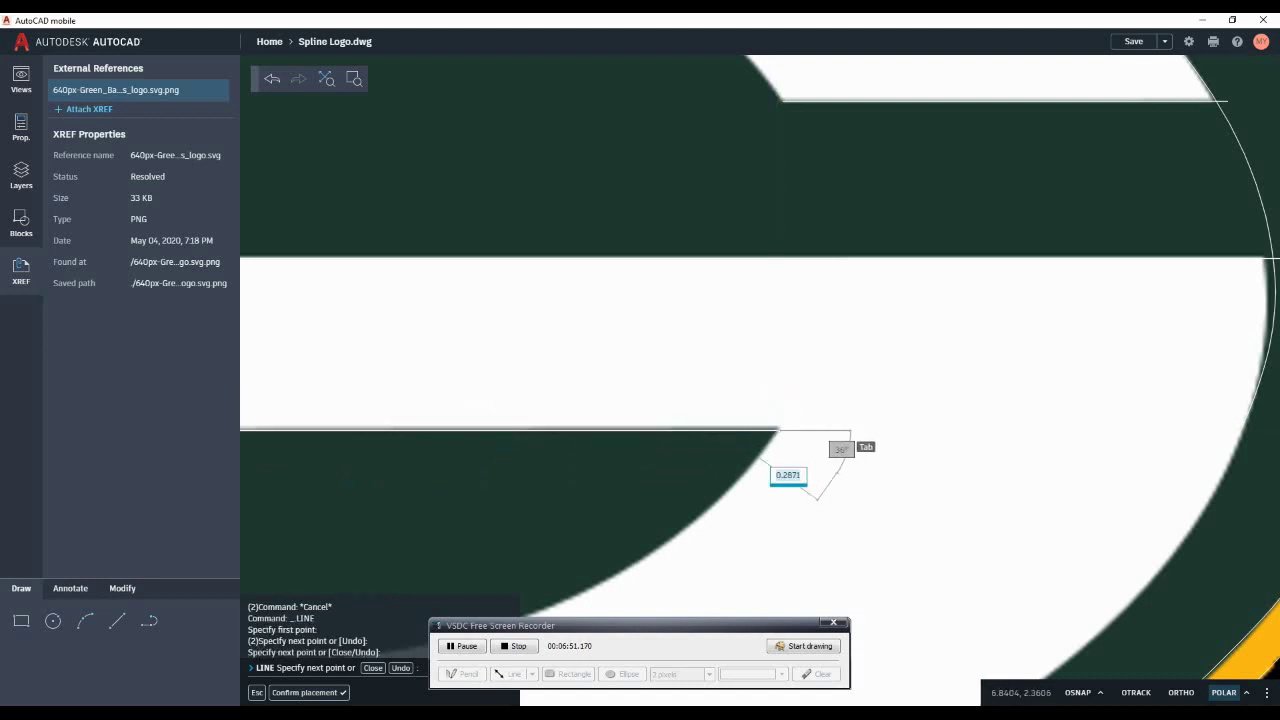
key(Escape)
Turn on object snap and object snap tracking, and start a spline at the inner corner of the G's upper arm
scroll(580, 340, down, 5)
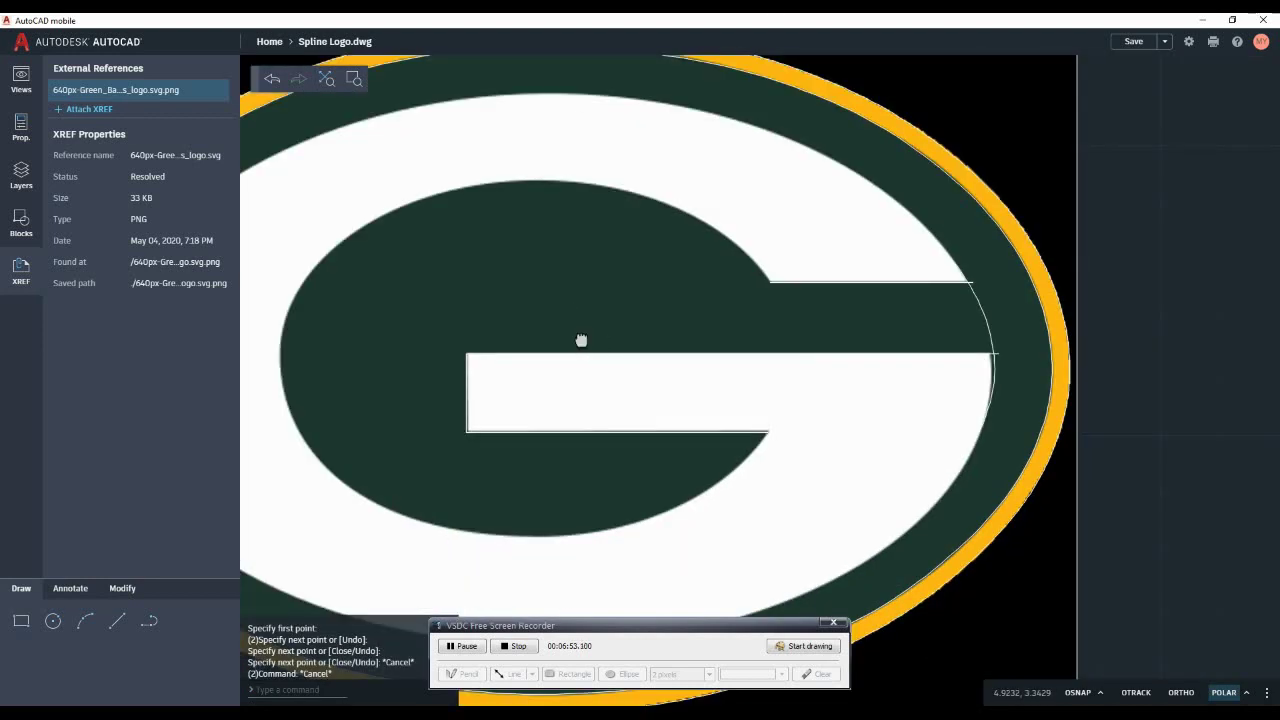
mouse_move(580, 340)
middle_down()
mouse_move(743, 329)
mouse_move(780, 343)
middle_up()
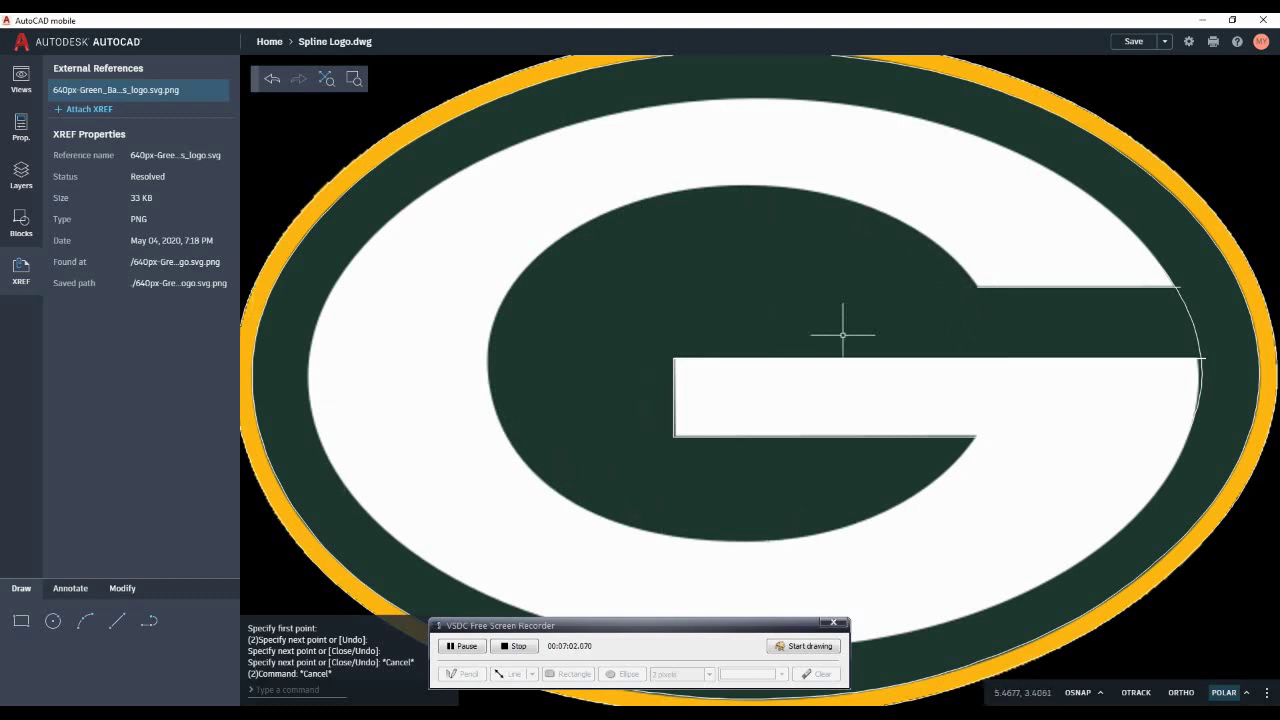
scroll(977, 288, up, 4)
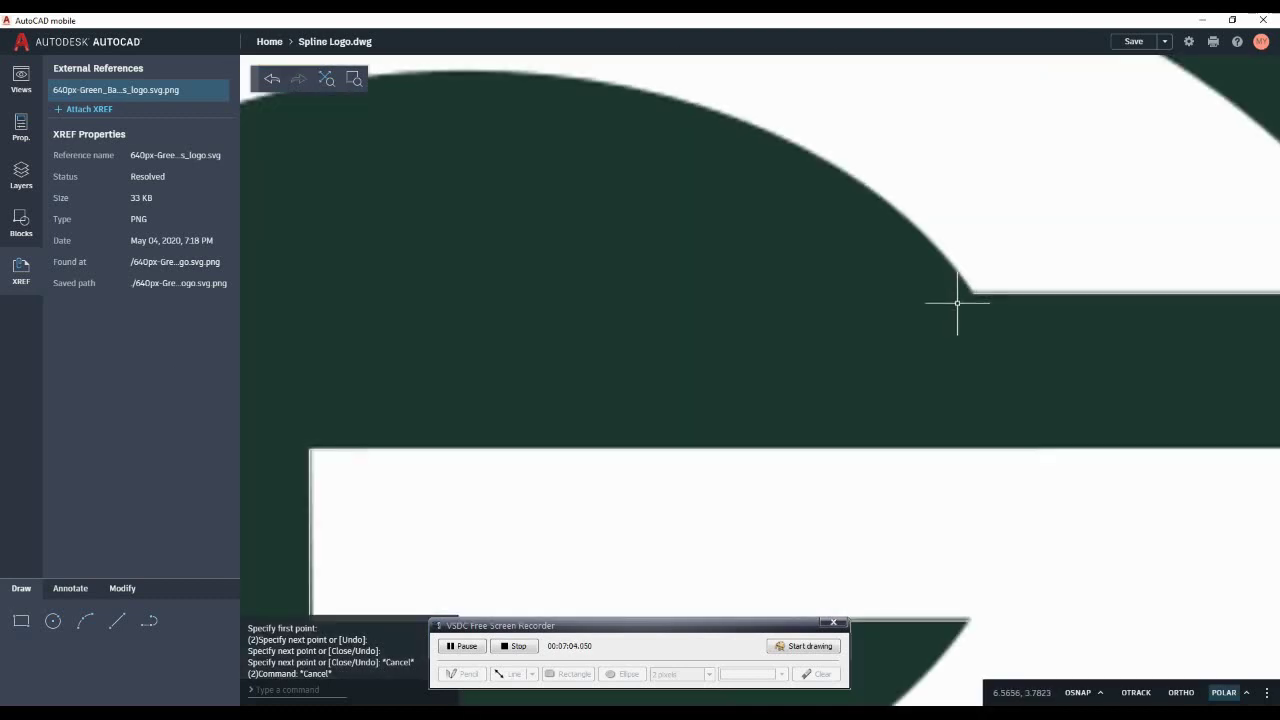
text(splin)
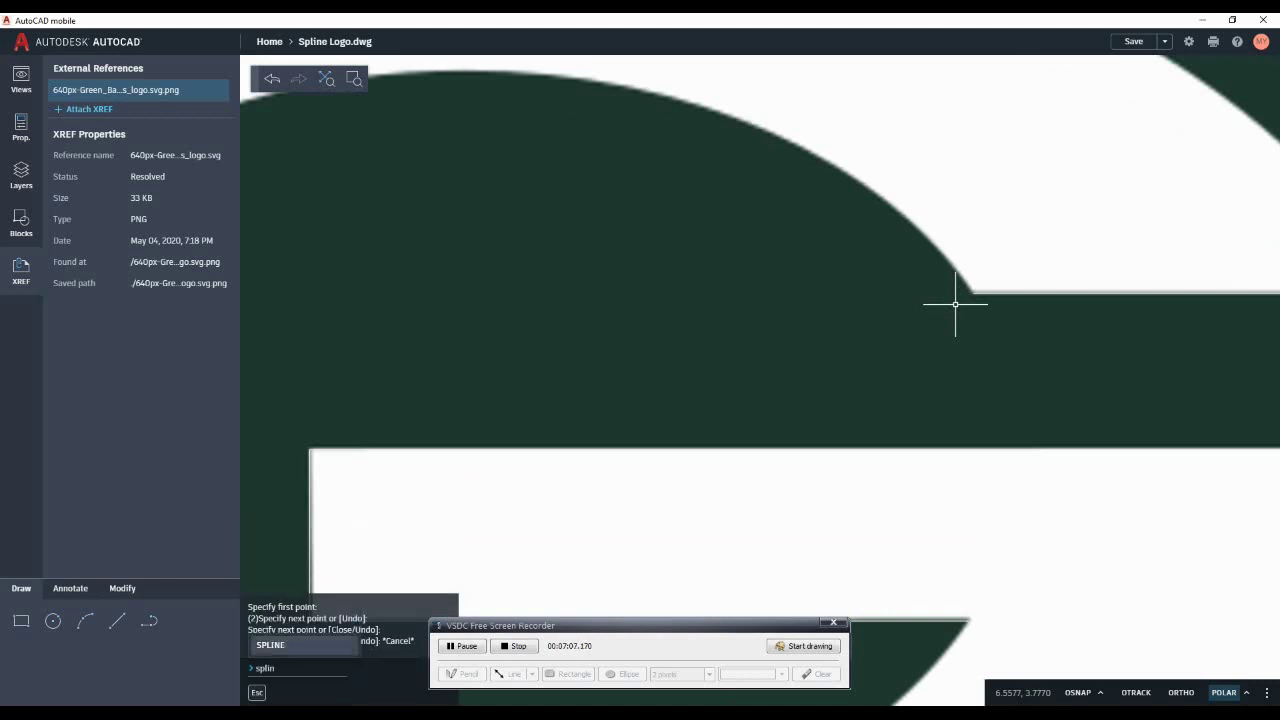
text(e)
key(Return)
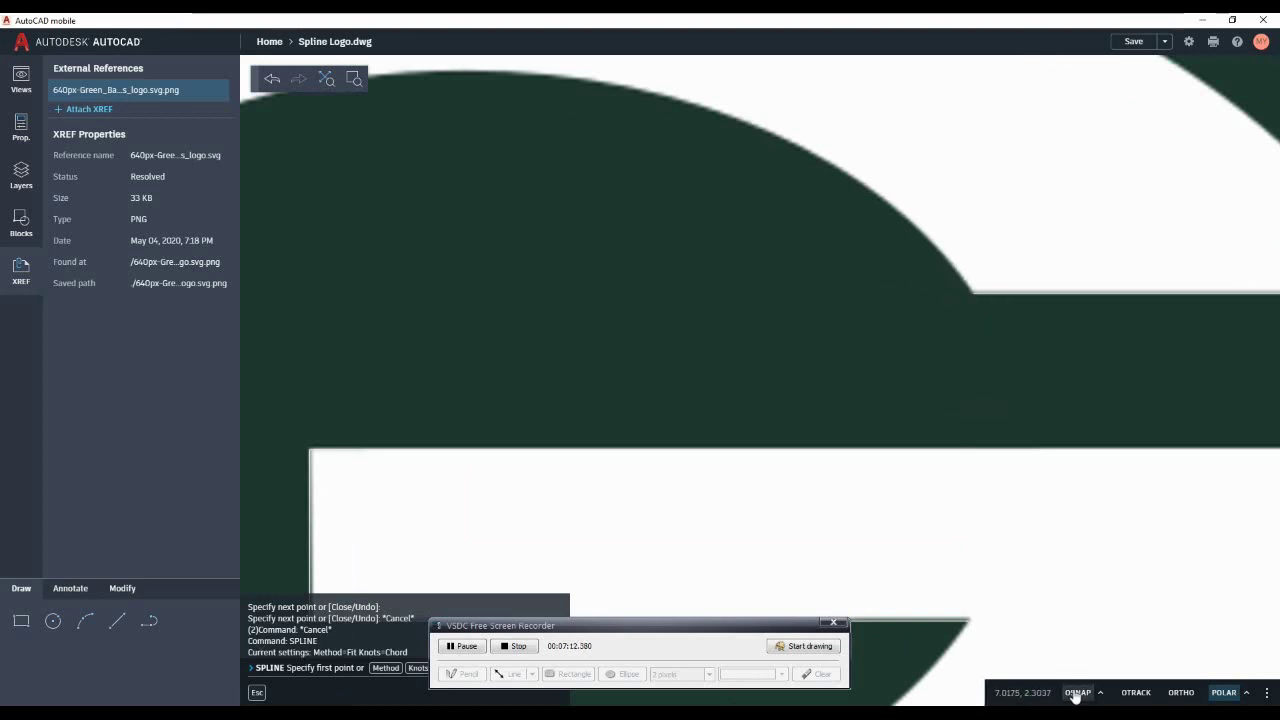
click(1136, 692)
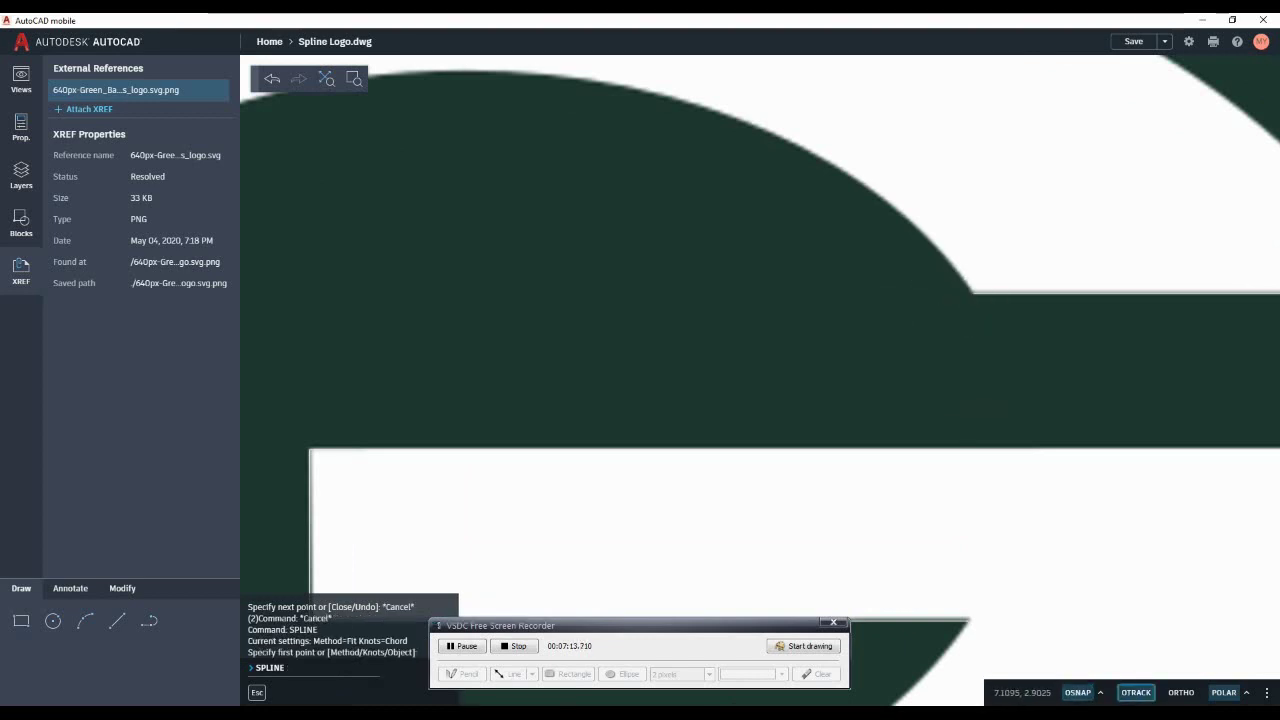
click(973, 294)
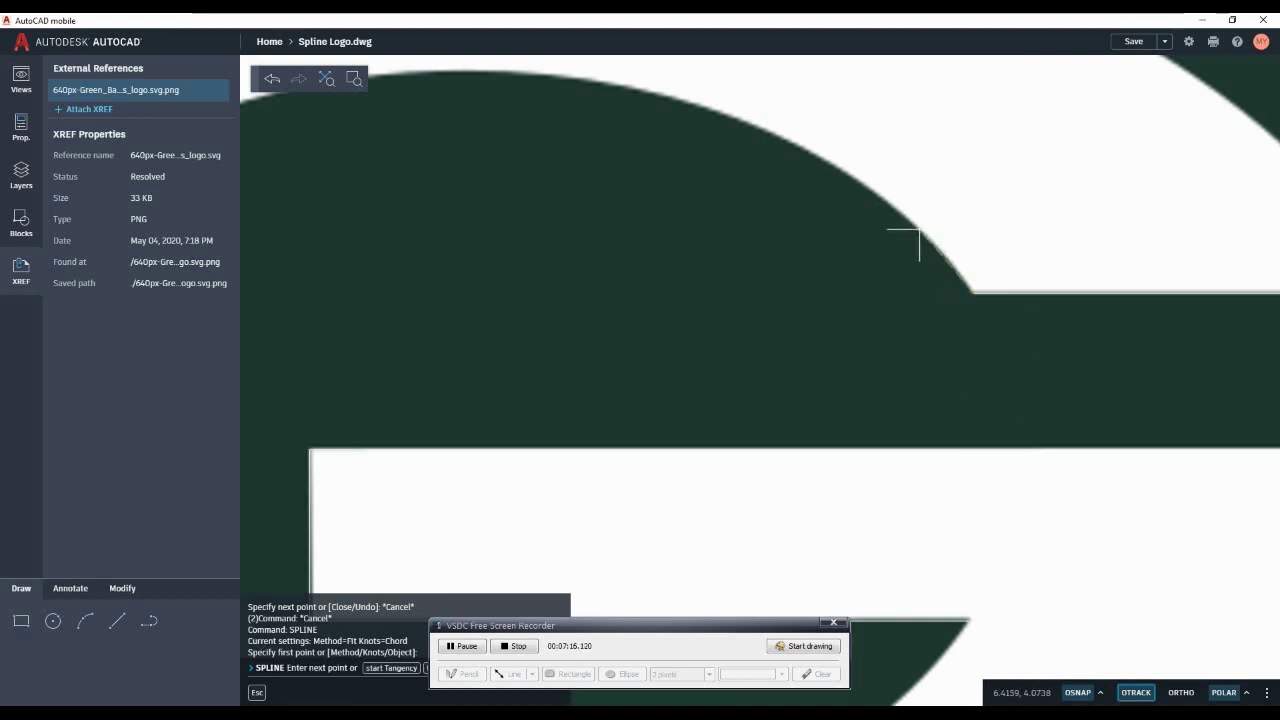
Continue the spline from the upper arm's inner corner along the G's inner edge, over the top of the green opening
click(919, 230)
click(853, 178)
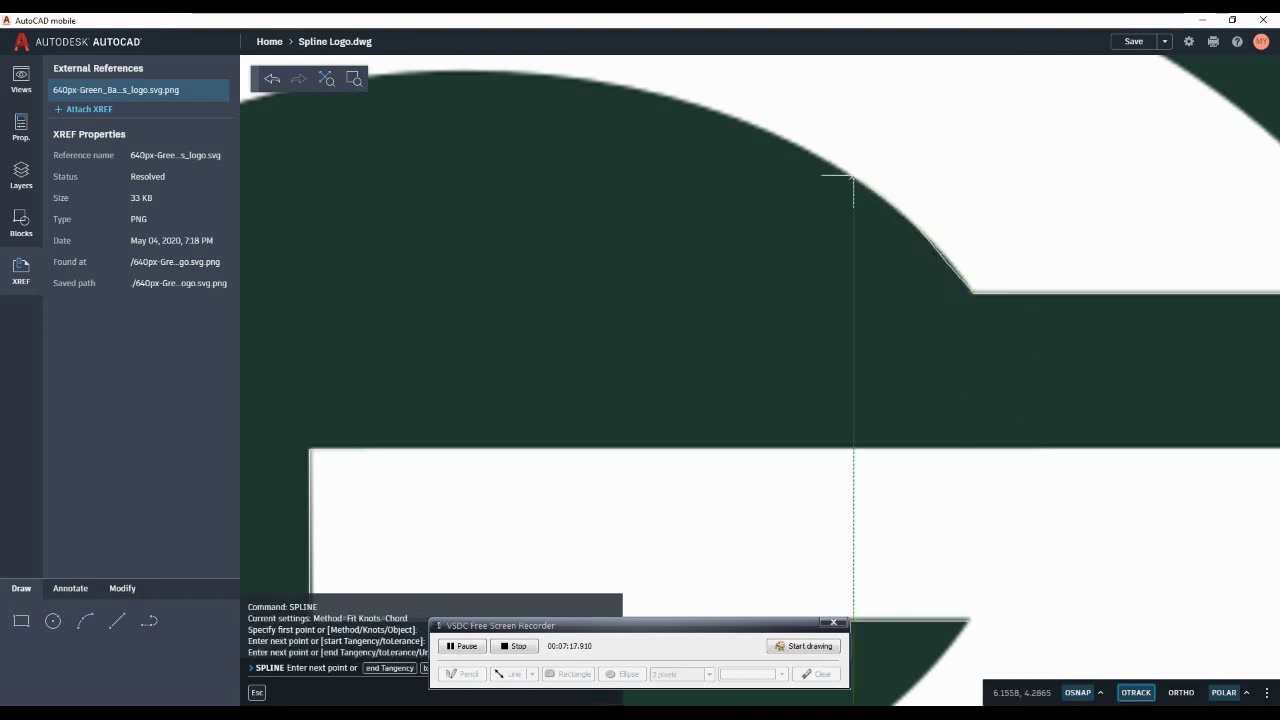
click(761, 143)
click(658, 93)
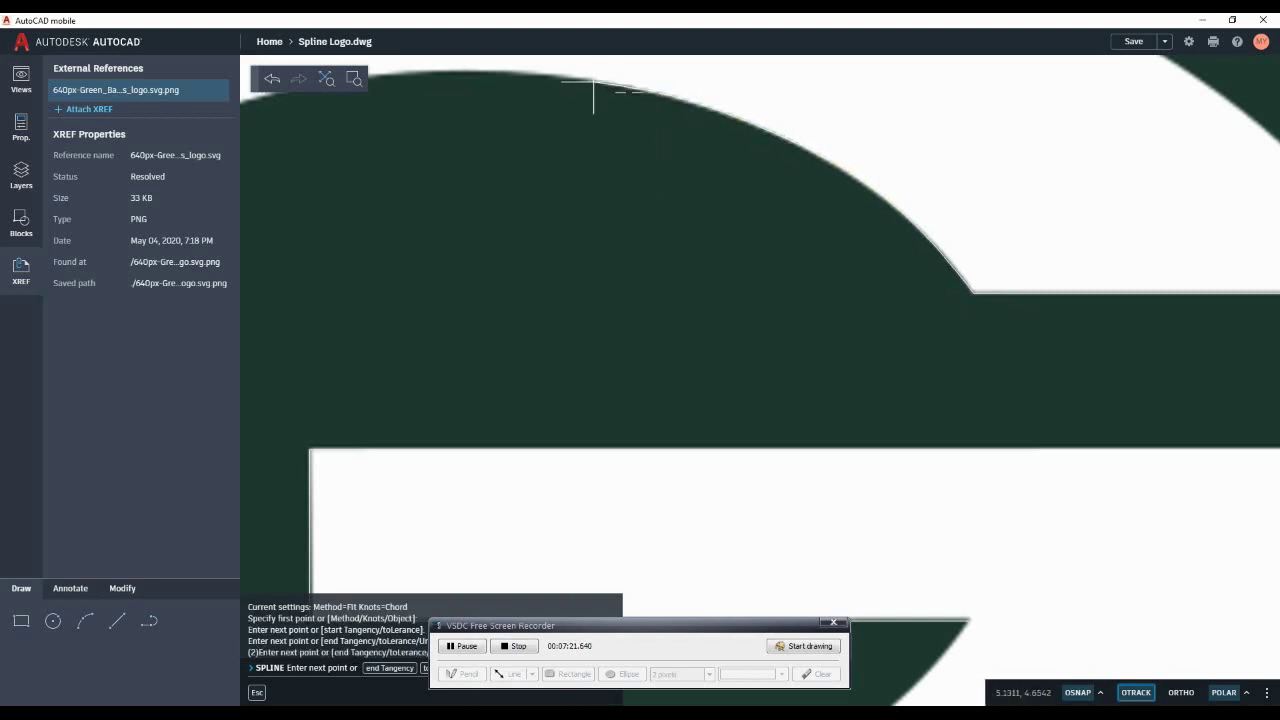
click(537, 80)
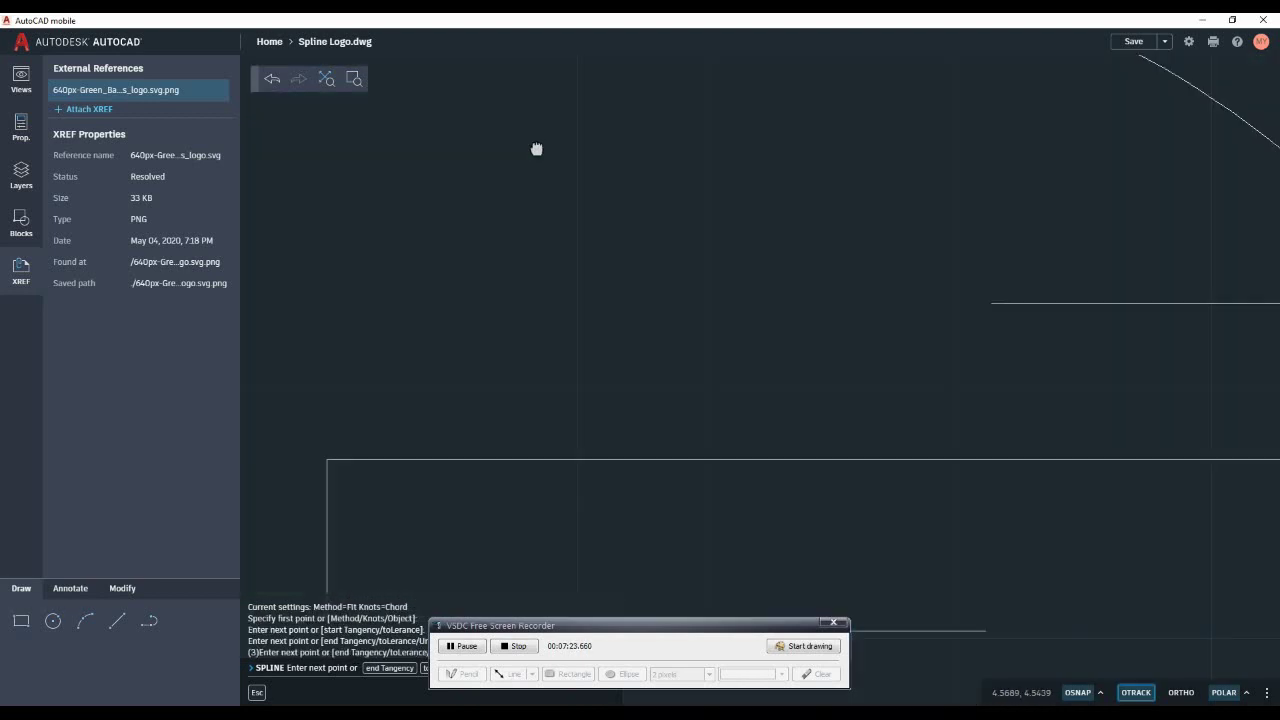
scroll(851, 277, up, 3)
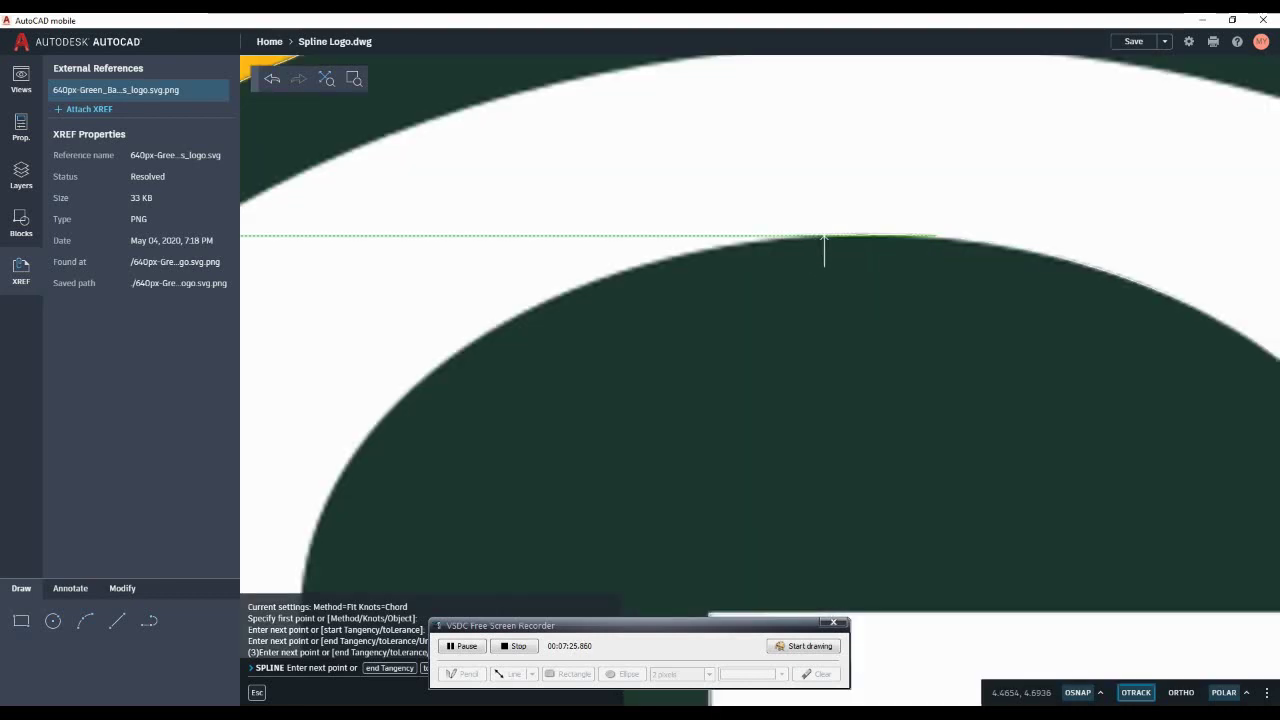
scroll(840, 238, up, 3)
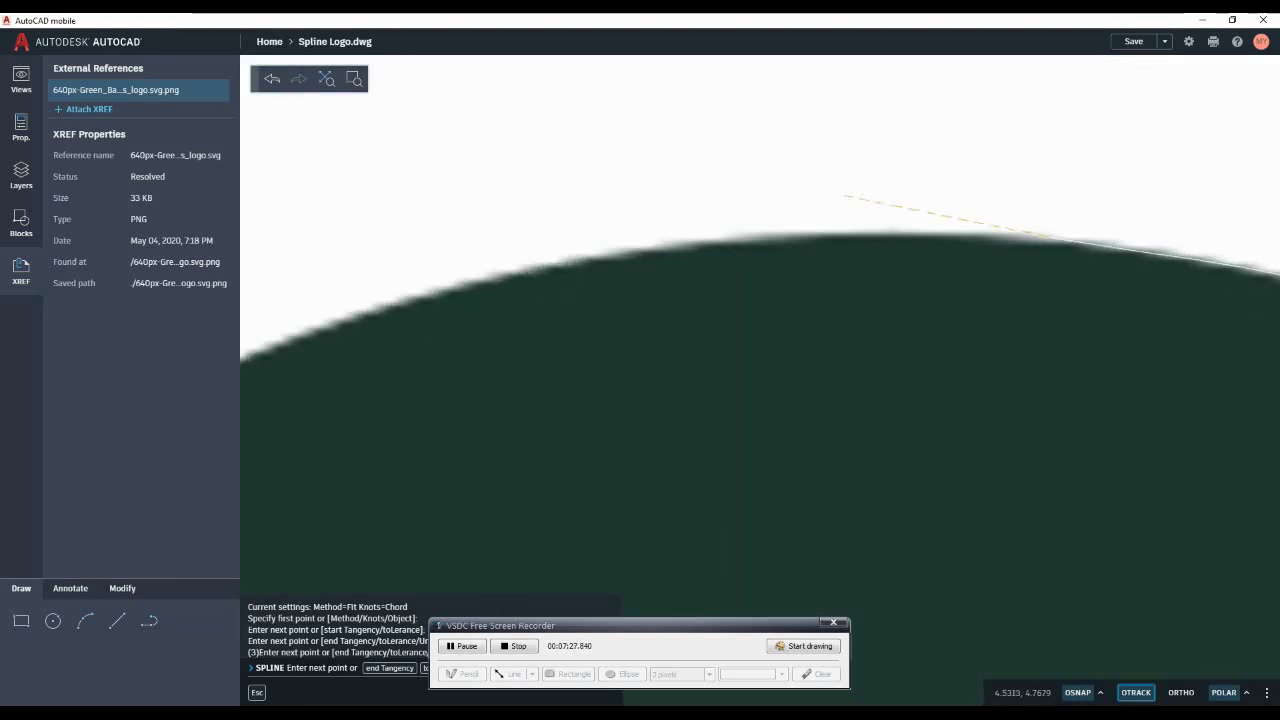
click(850, 238)
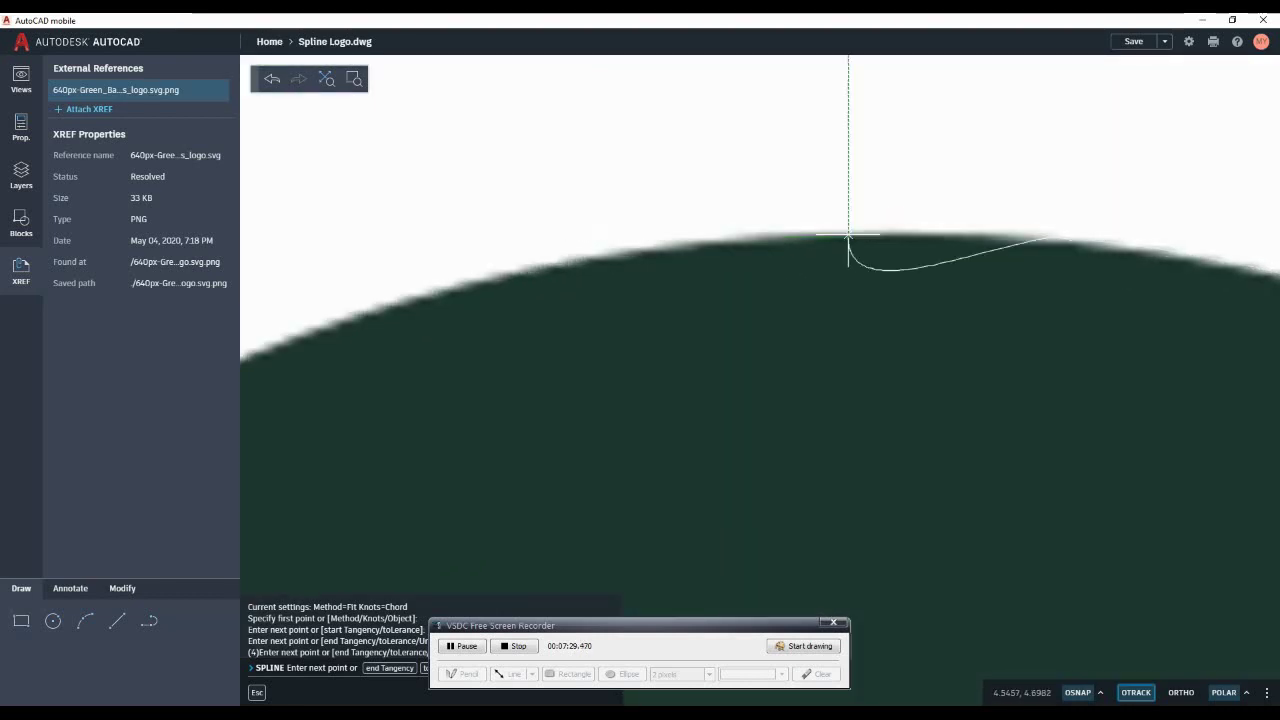
click(643, 252)
Add spline points down the upper-left edge of the G's green opening to its leftmost point
scroll(594, 294, up, 3)
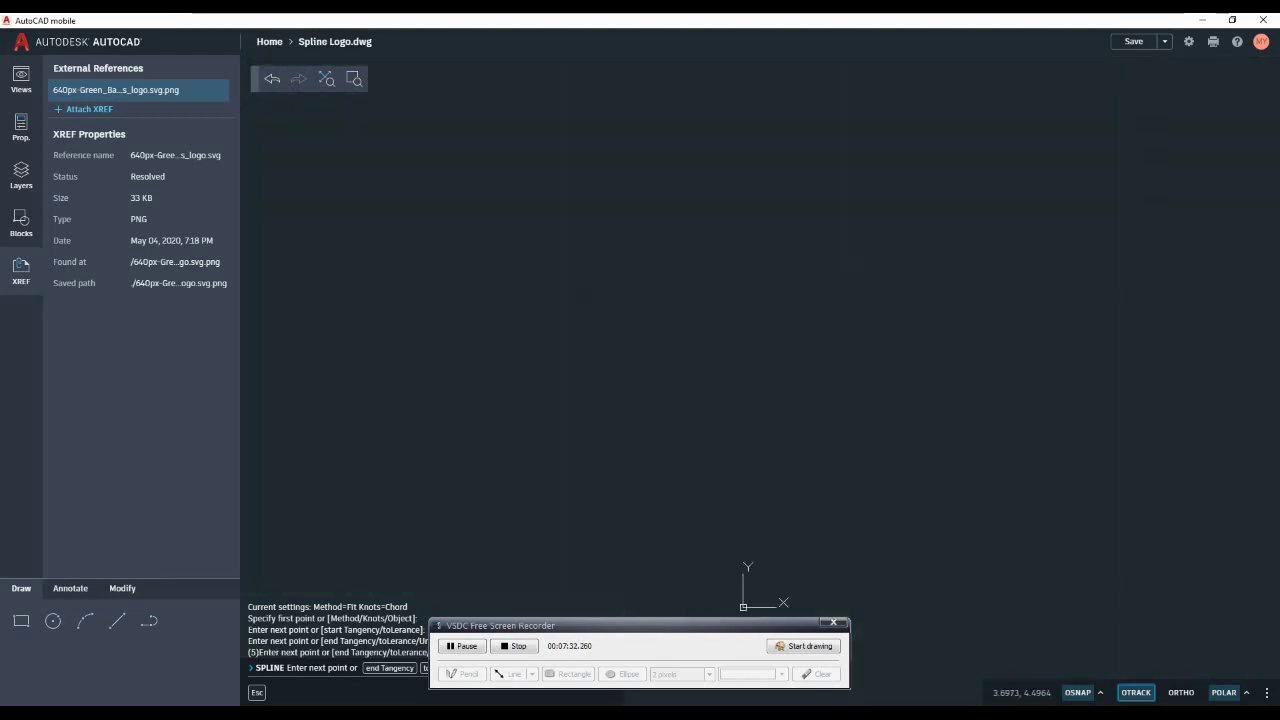
scroll(891, 249, down, 5)
click(855, 228)
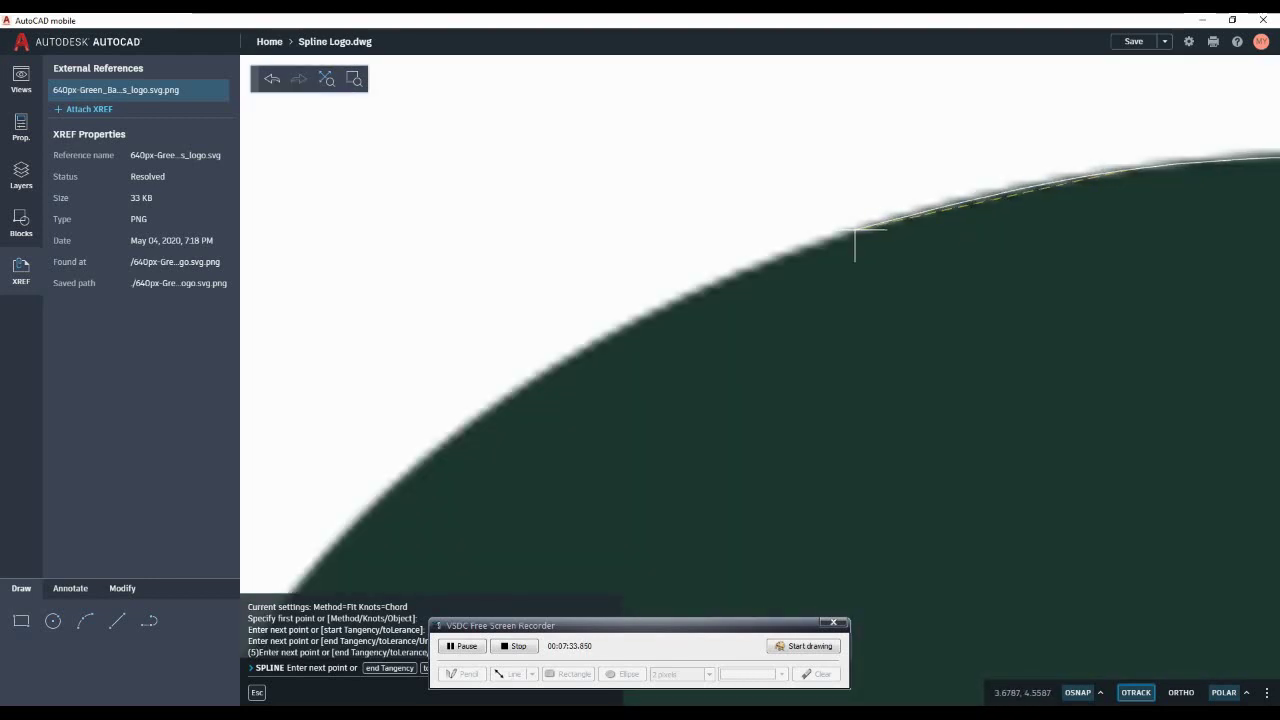
click(696, 290)
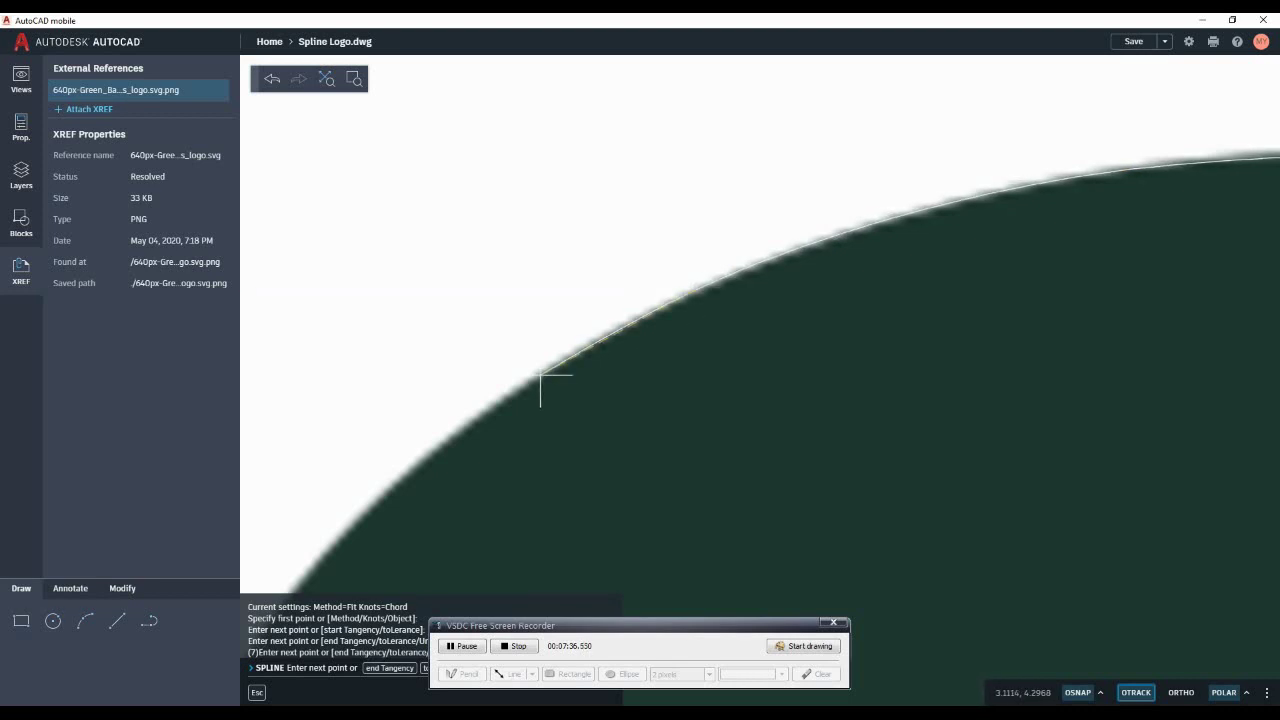
click(541, 372)
scroll(620, 330, up, 4)
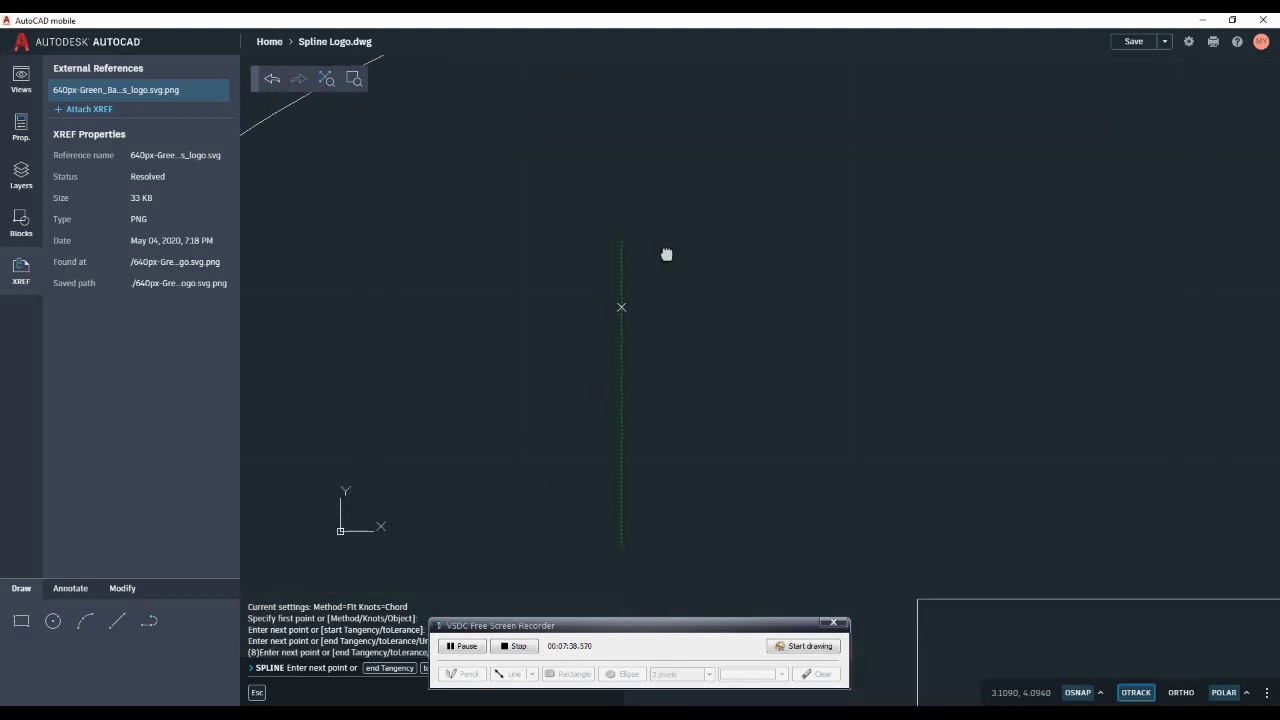
scroll(700, 215, down, 2)
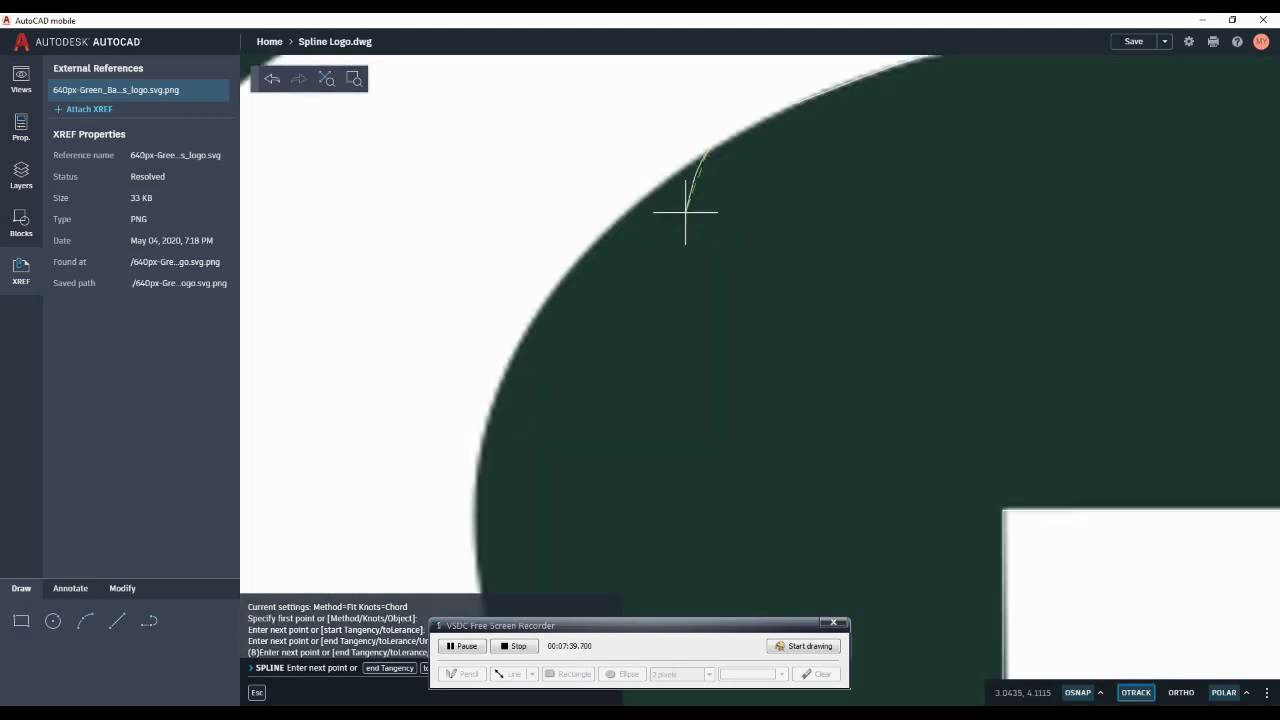
click(609, 229)
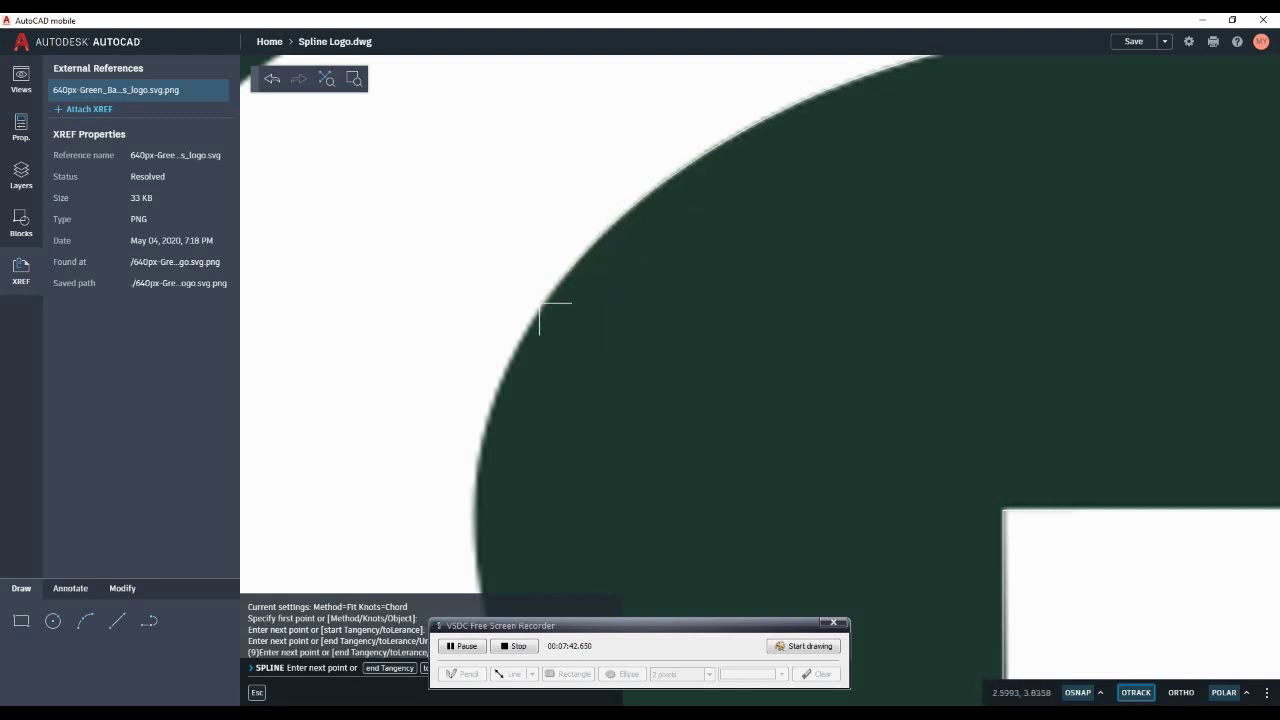
click(540, 305)
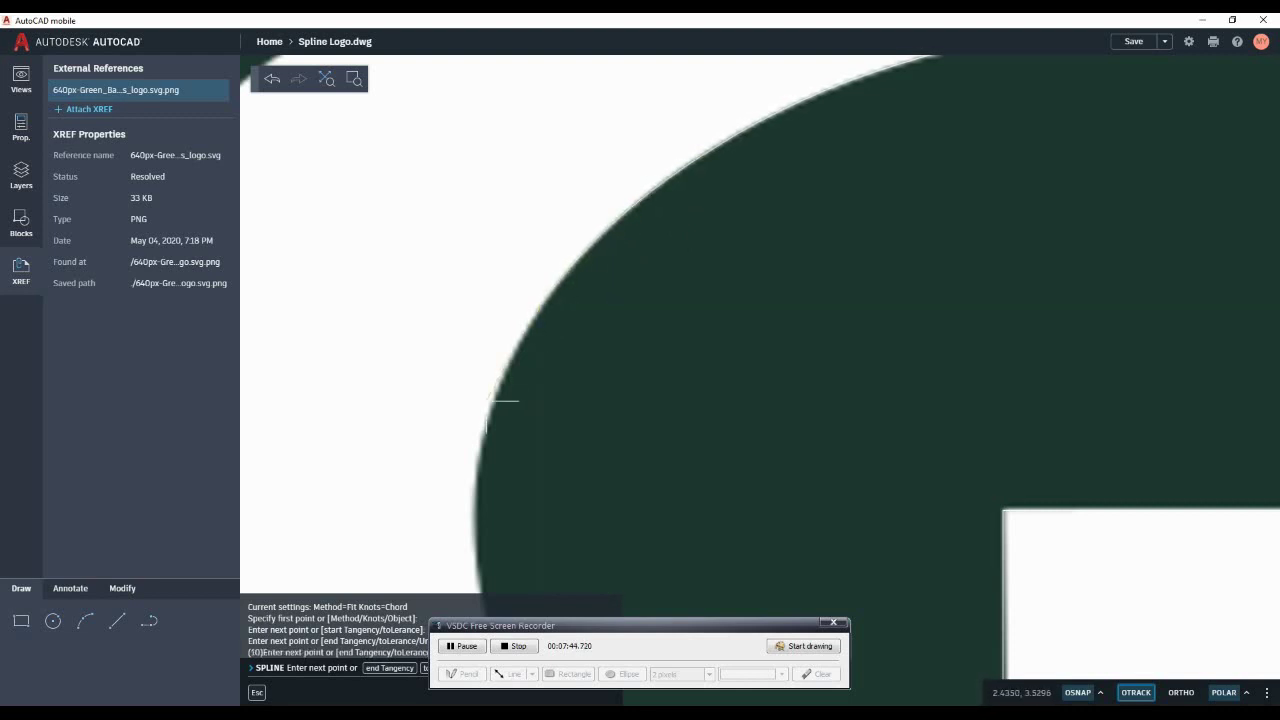
click(482, 440)
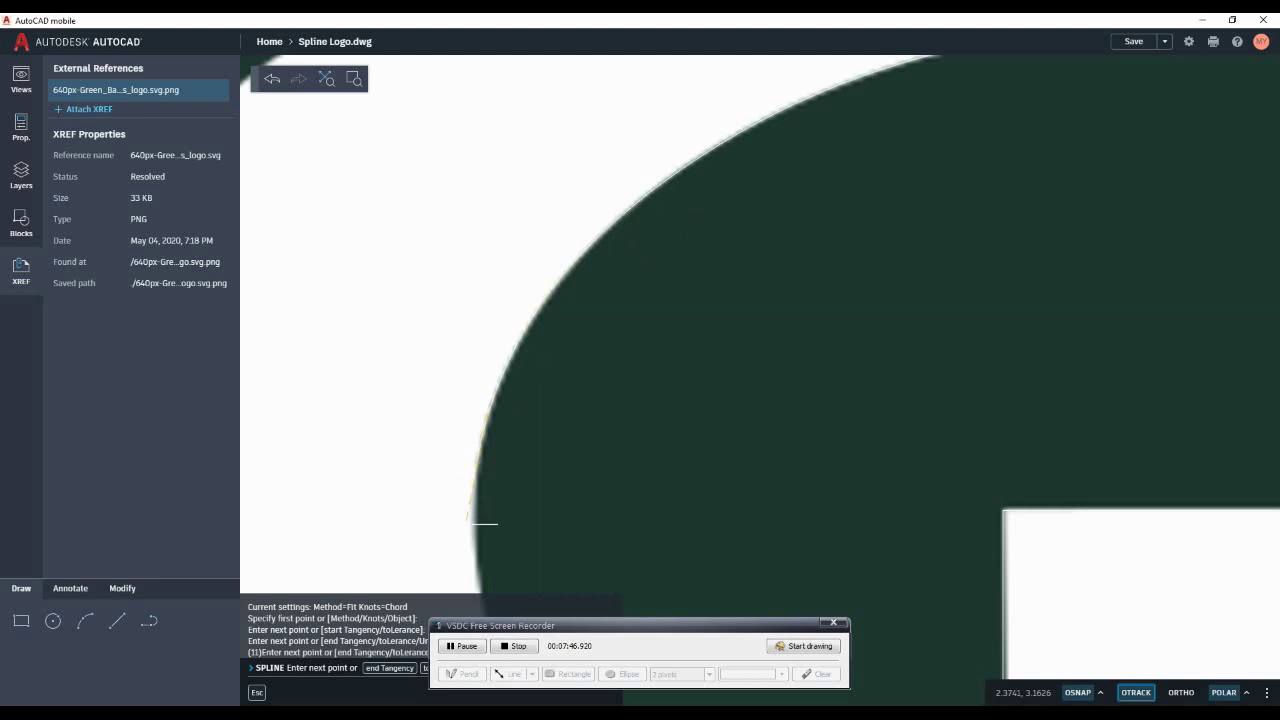
click(476, 521)
Continue the spline along the lower-left edge of the G's green opening toward its bottom
mouse_move(537, 571)
middle_down()
mouse_move(531, 280)
mouse_move(460, 175)
middle_up()
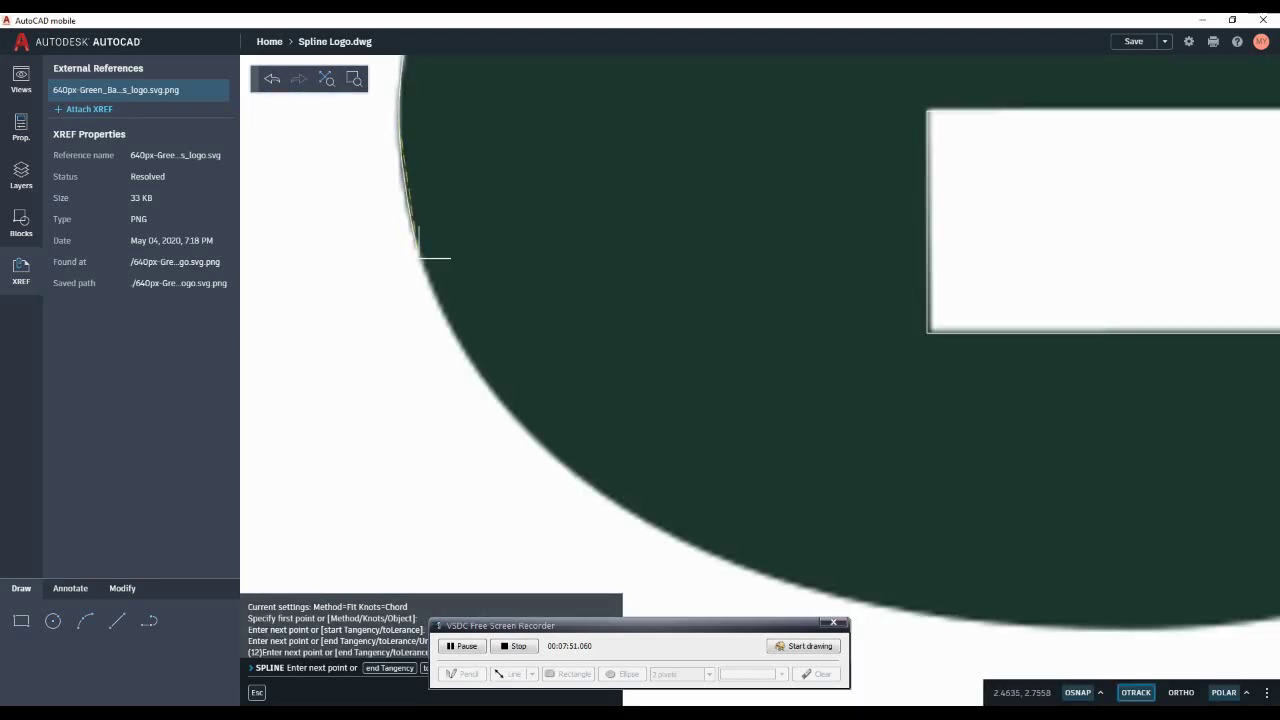
click(443, 257)
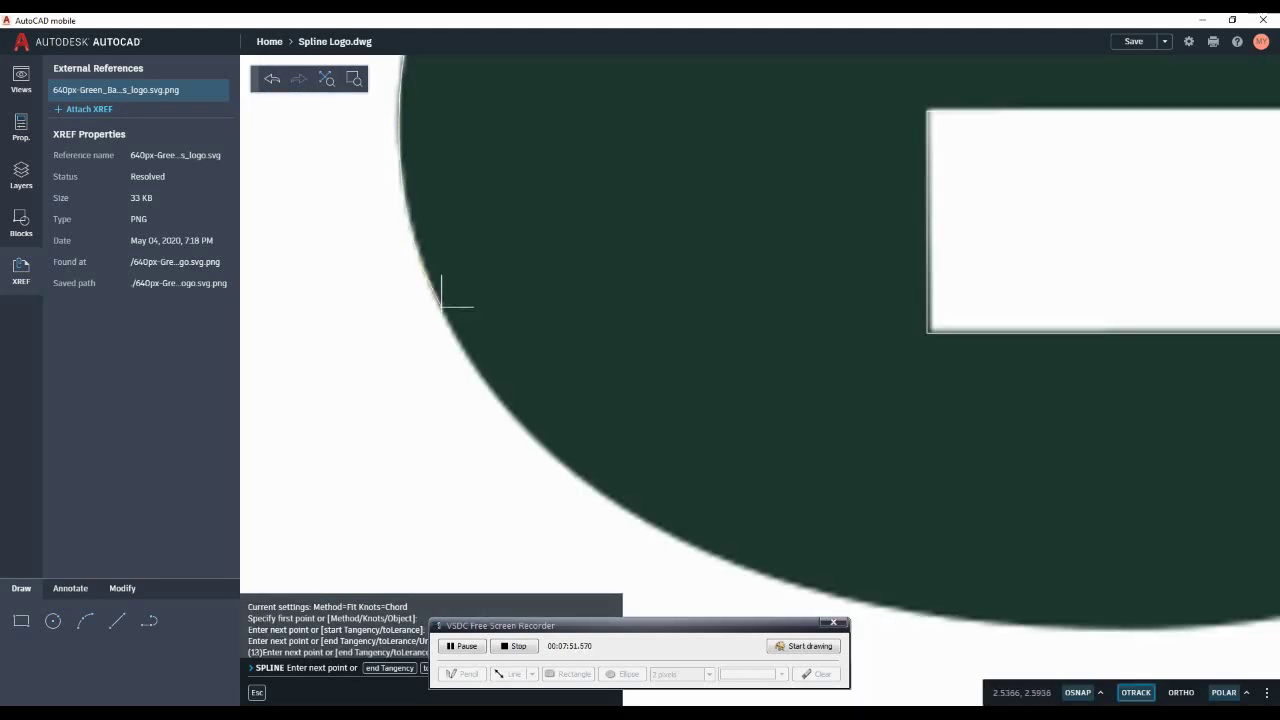
click(511, 383)
click(543, 434)
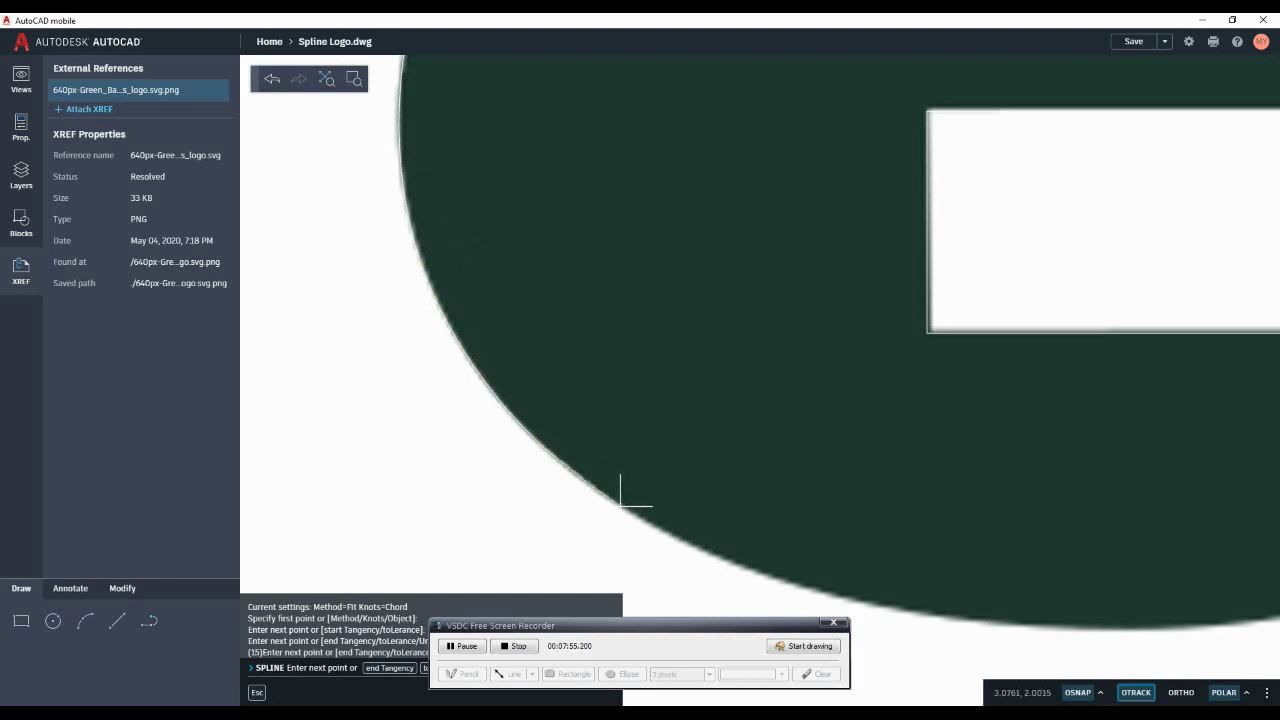
click(622, 500)
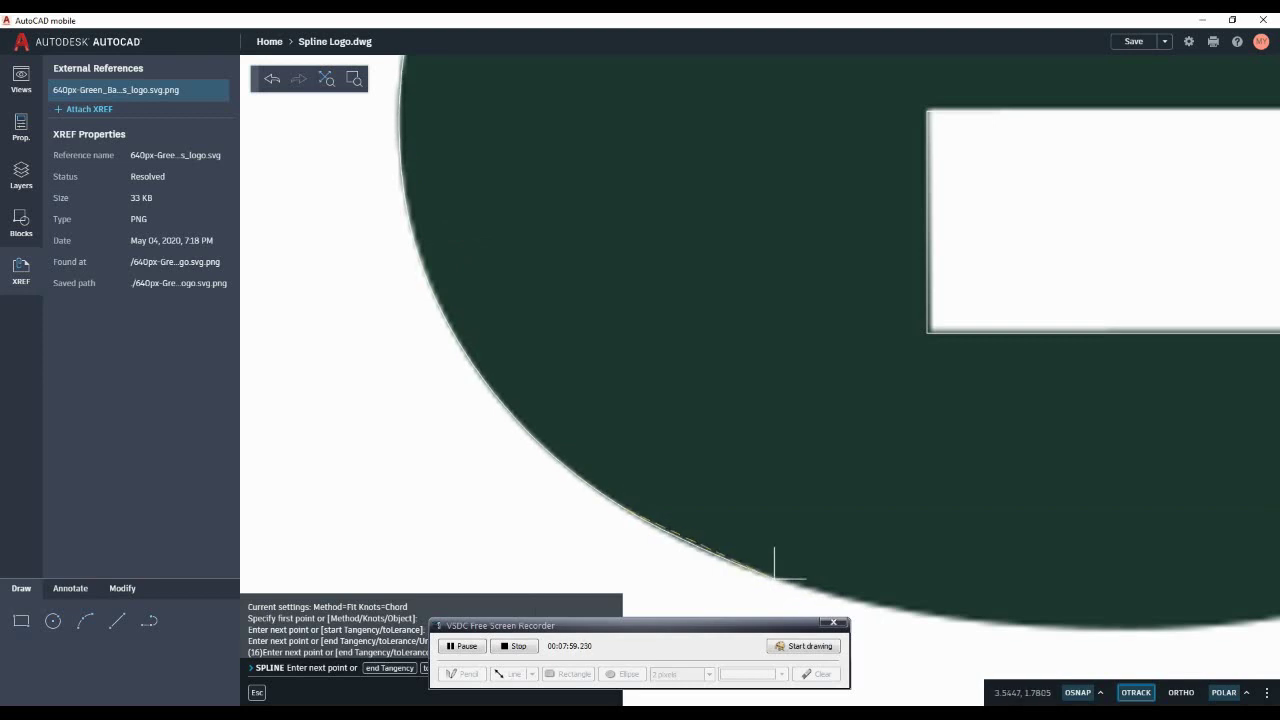
click(914, 601)
click(915, 610)
Place spline points along the bottom of the G's green opening, on both sides of its lowest point
middle_drag(1108, 590, 746, 466)
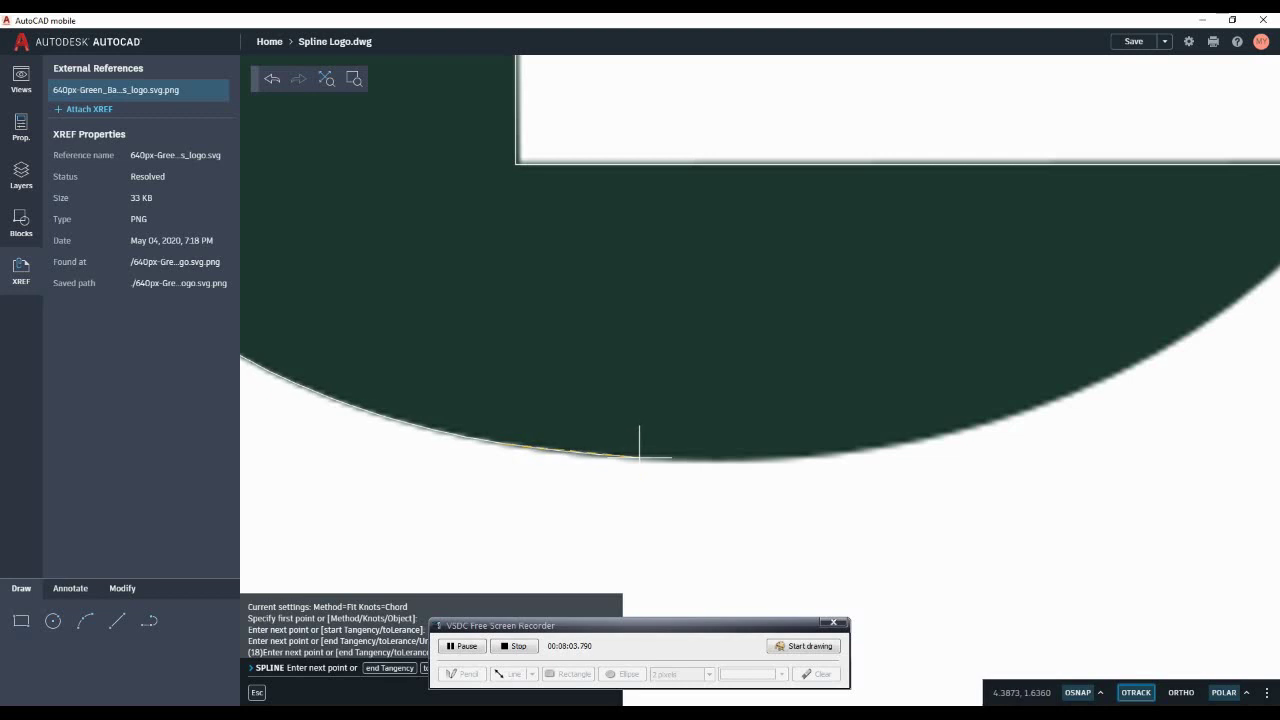
click(637, 459)
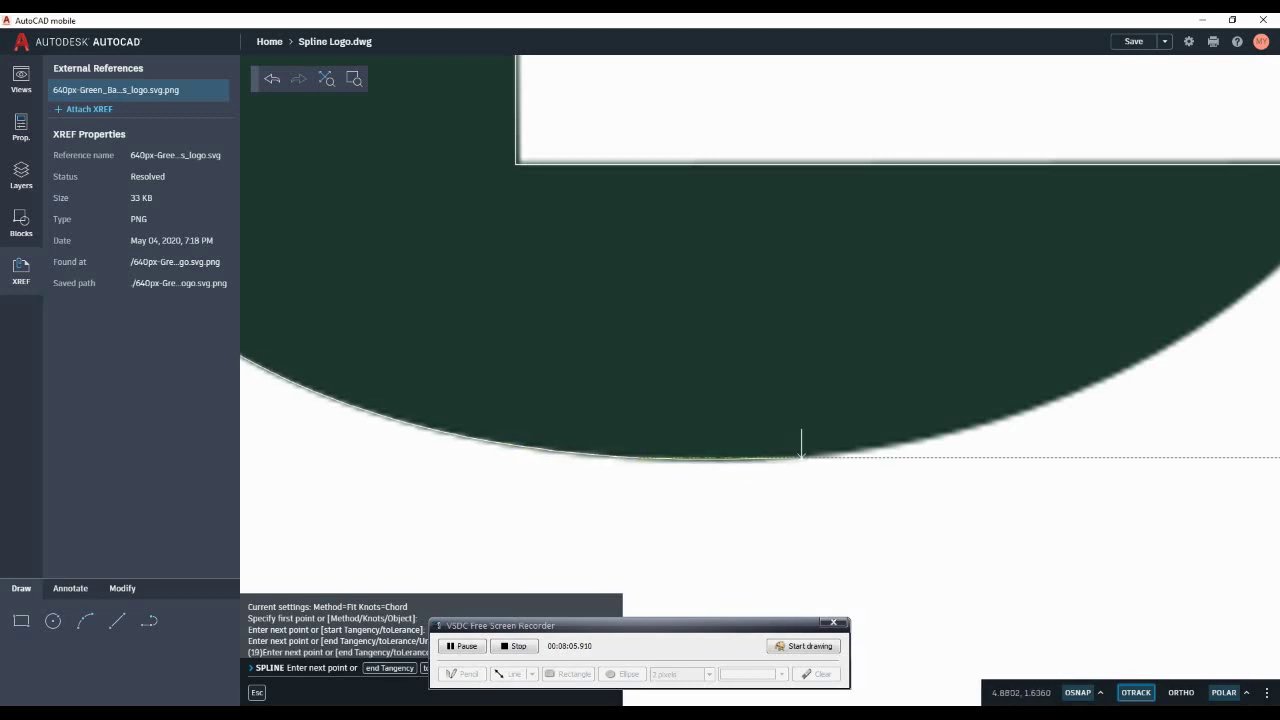
scroll(801, 457, up, 3)
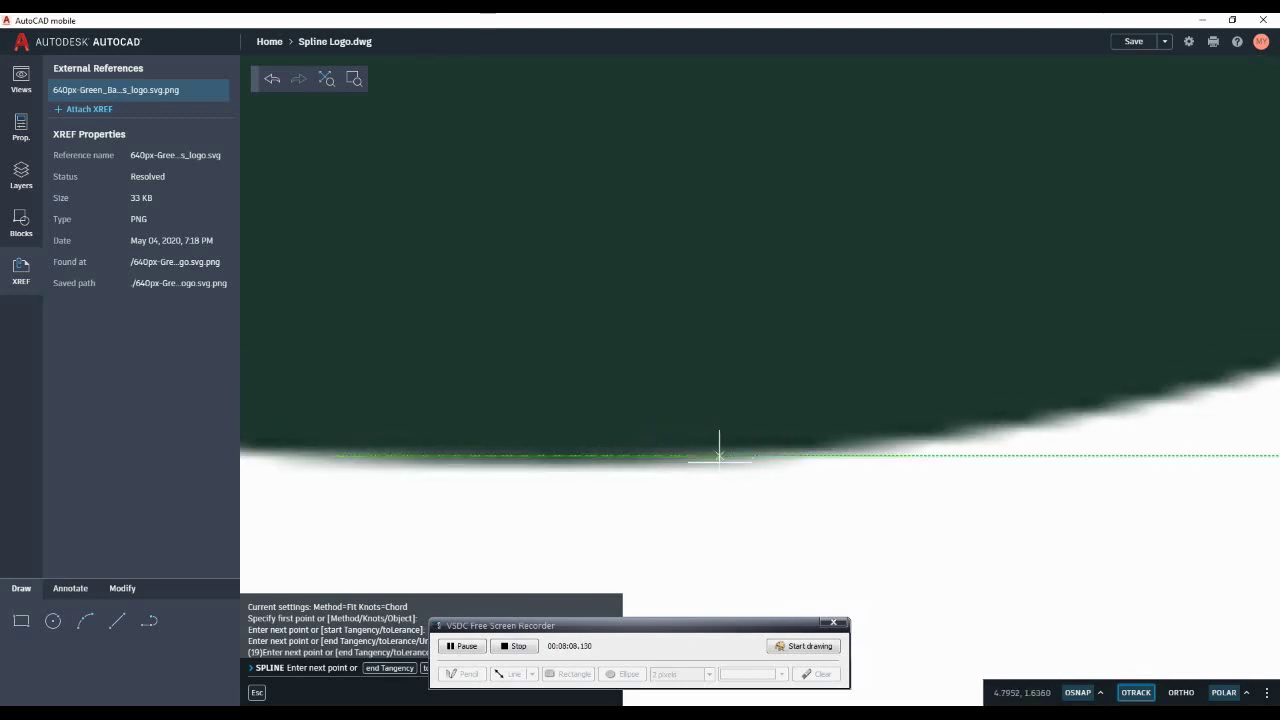
click(866, 441)
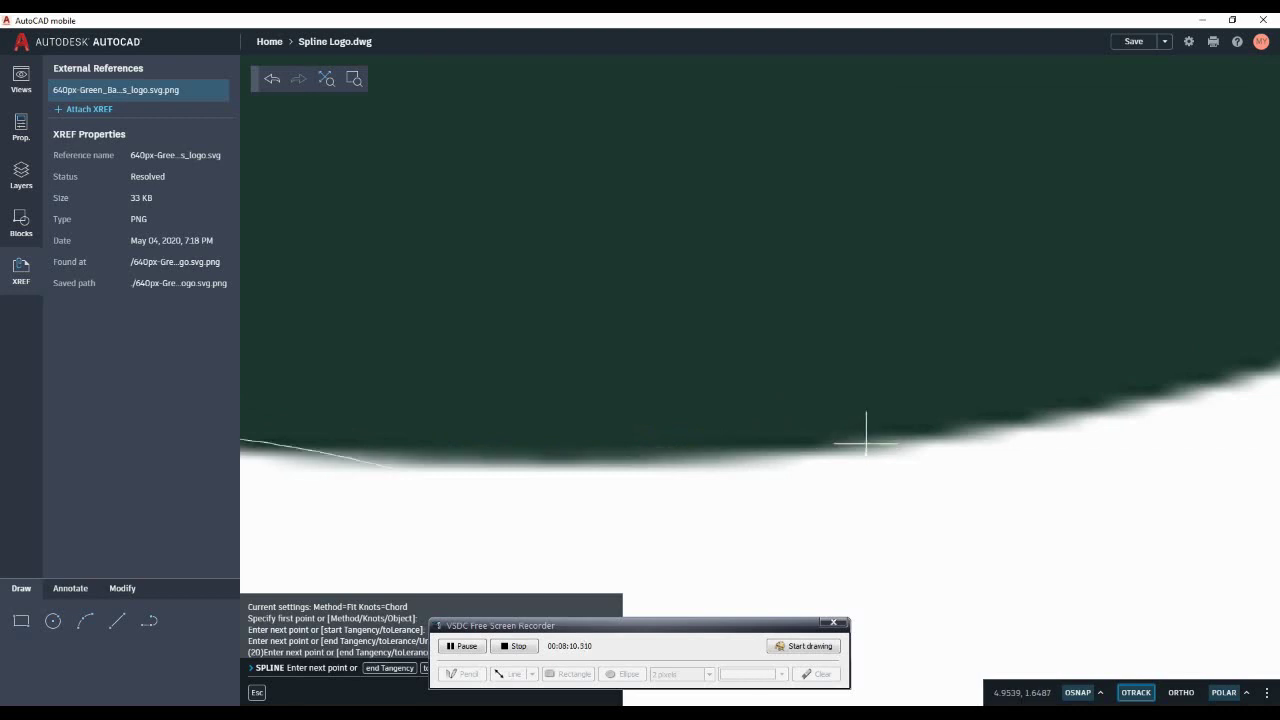
scroll(1149, 386, down, 3)
Trace the spline up the lower-right edge of the green opening to the crossbar's bottom inner corner, and close it
middle_drag(1094, 423, 559, 403)
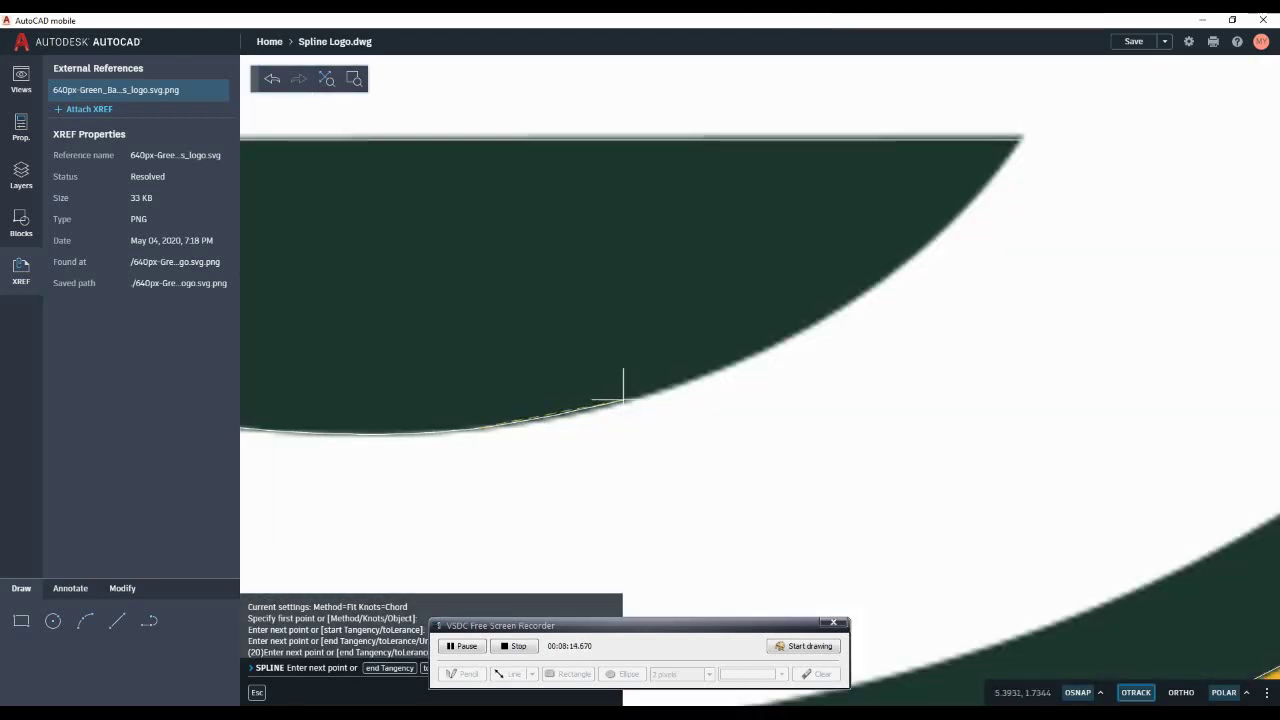
click(623, 399)
click(759, 353)
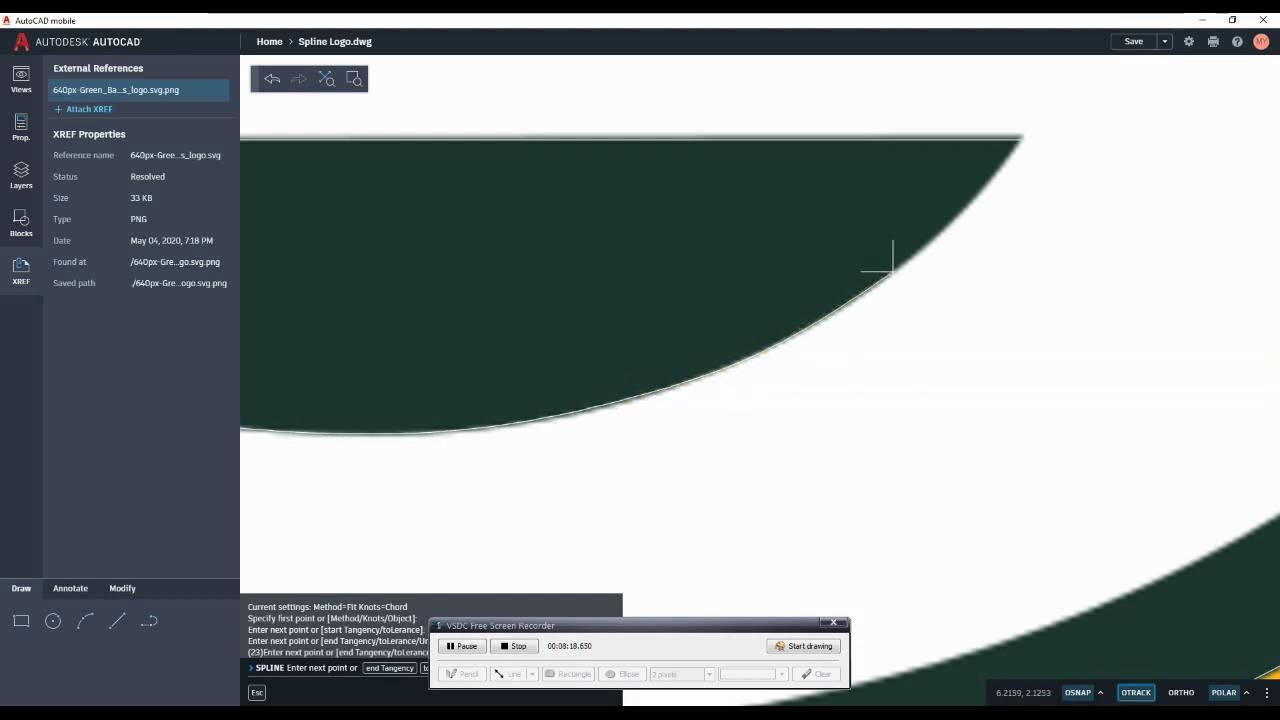
click(891, 268)
click(986, 187)
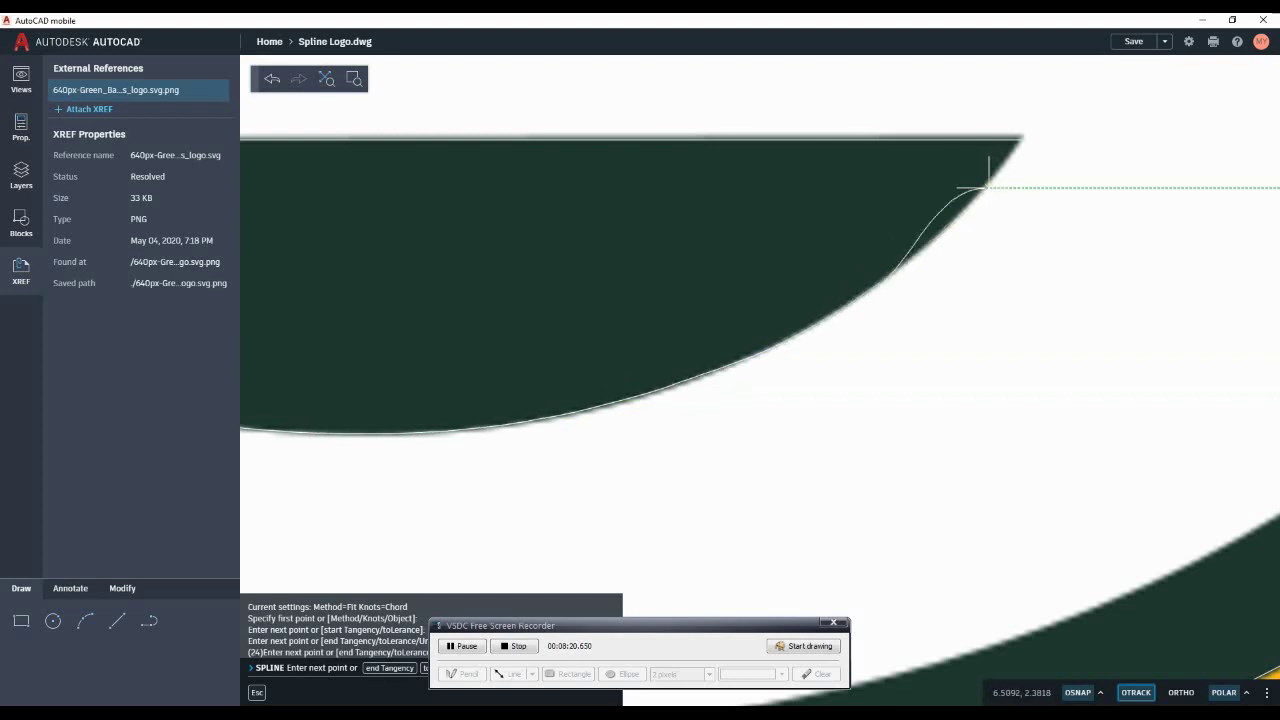
scroll(1025, 125, up, 3)
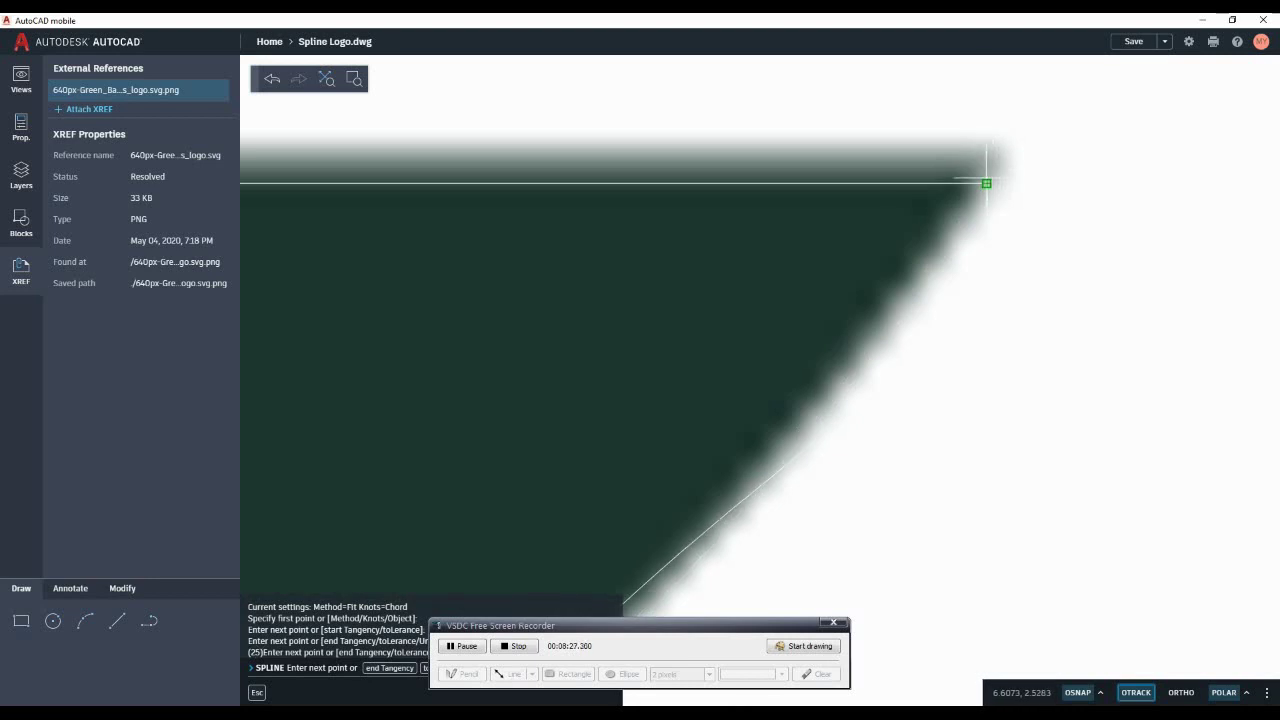
right_click(986, 184)
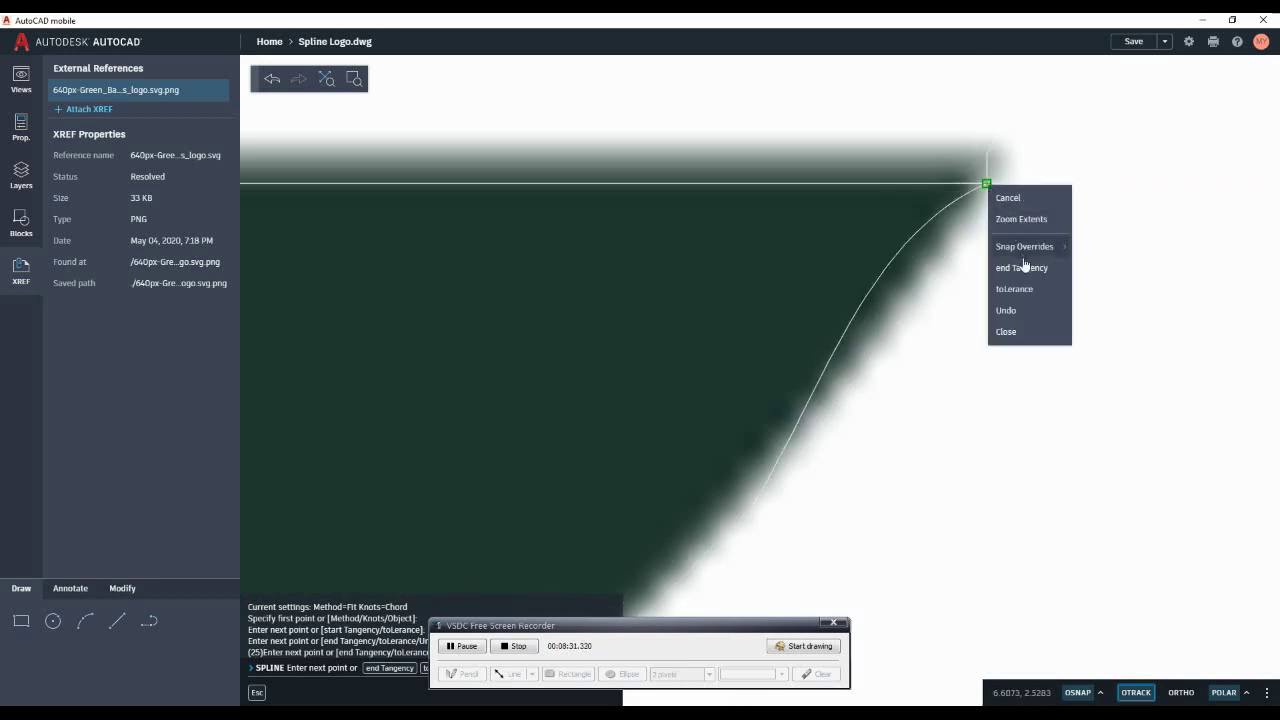
click(1008, 332)
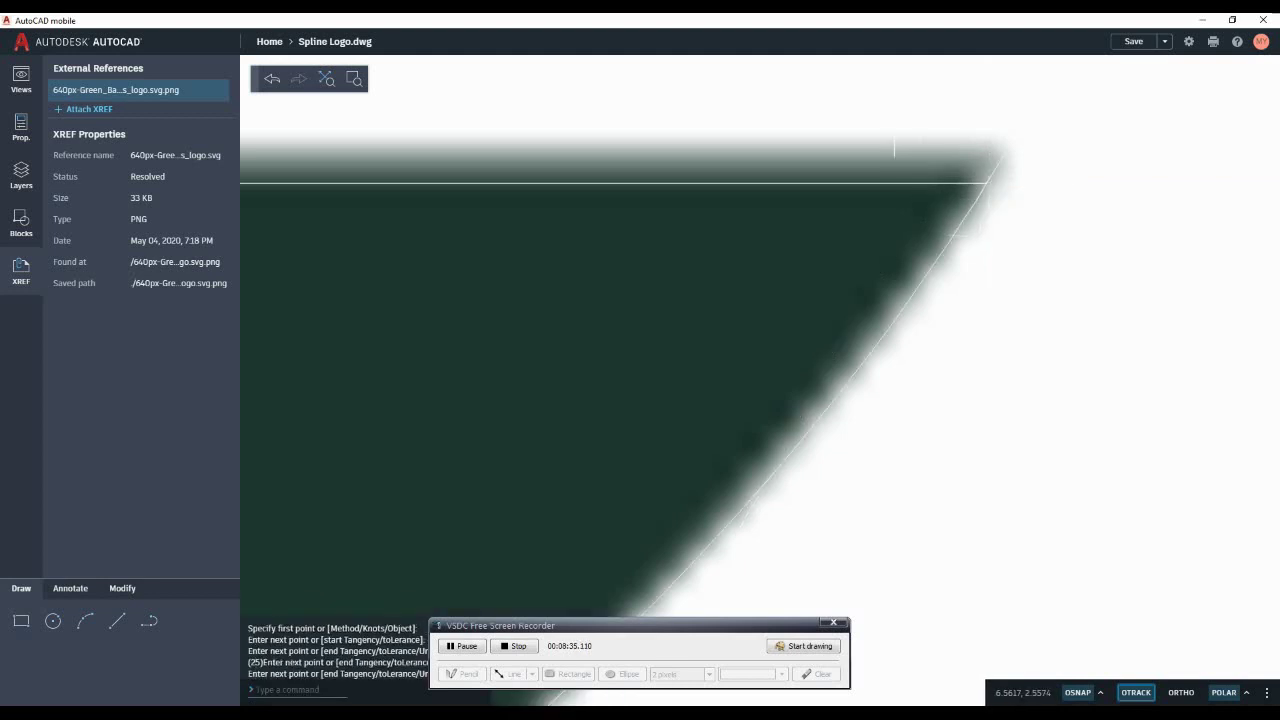
Delete the attached logo image, leaving the traced splines and lines
middle_drag(944, 200, 833, 446)
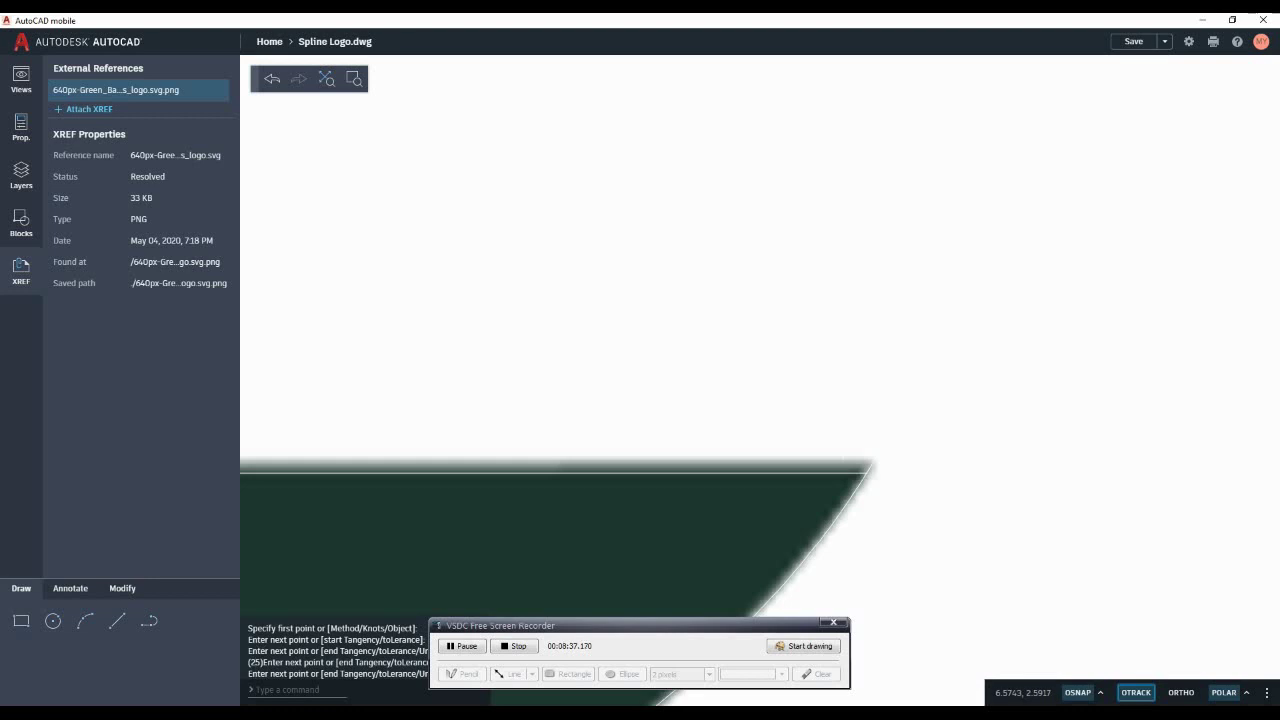
scroll(840, 425, down, 2)
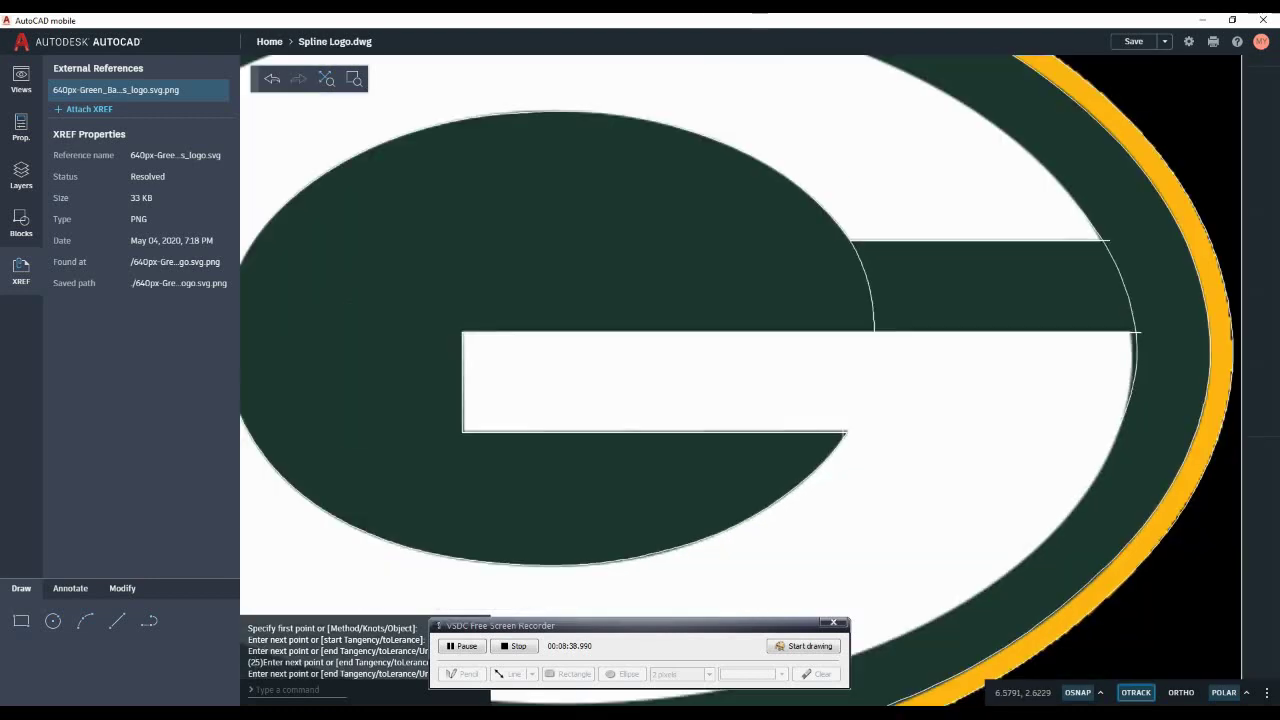
scroll(840, 425, down, 2)
middle_drag(714, 346, 1016, 398)
middle_drag(1001, 300, 882, 219)
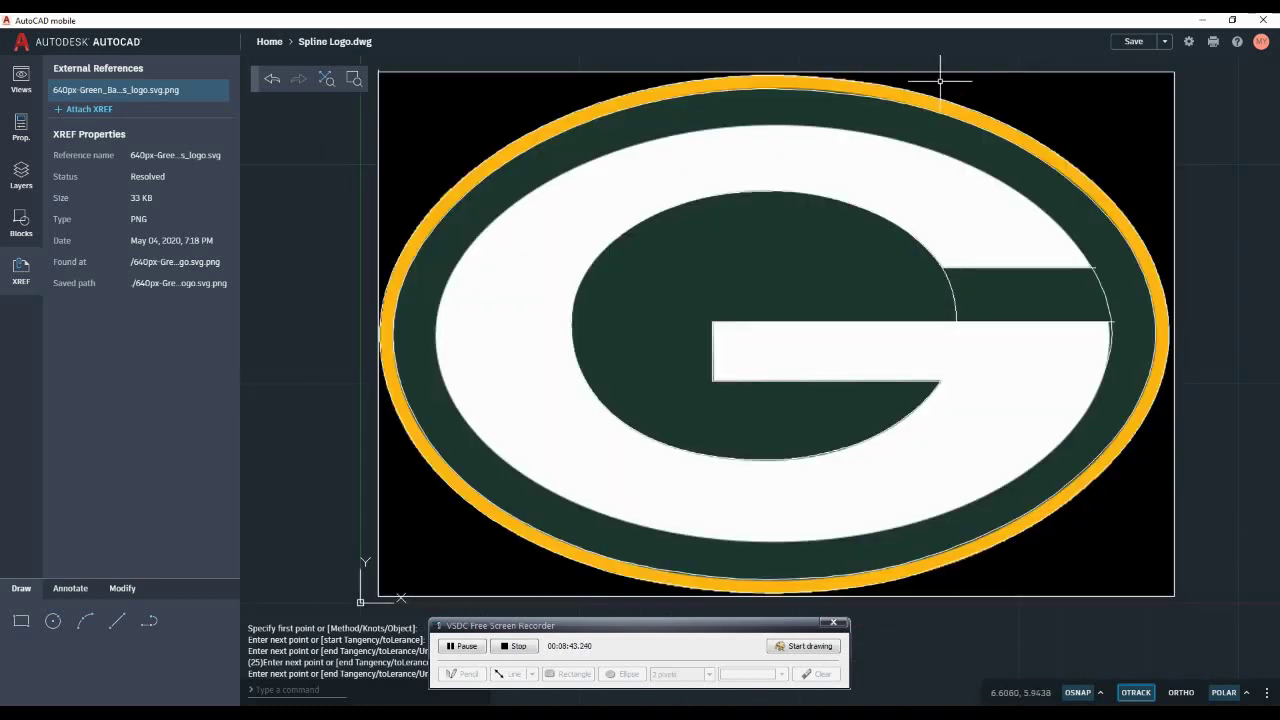
click(946, 72)
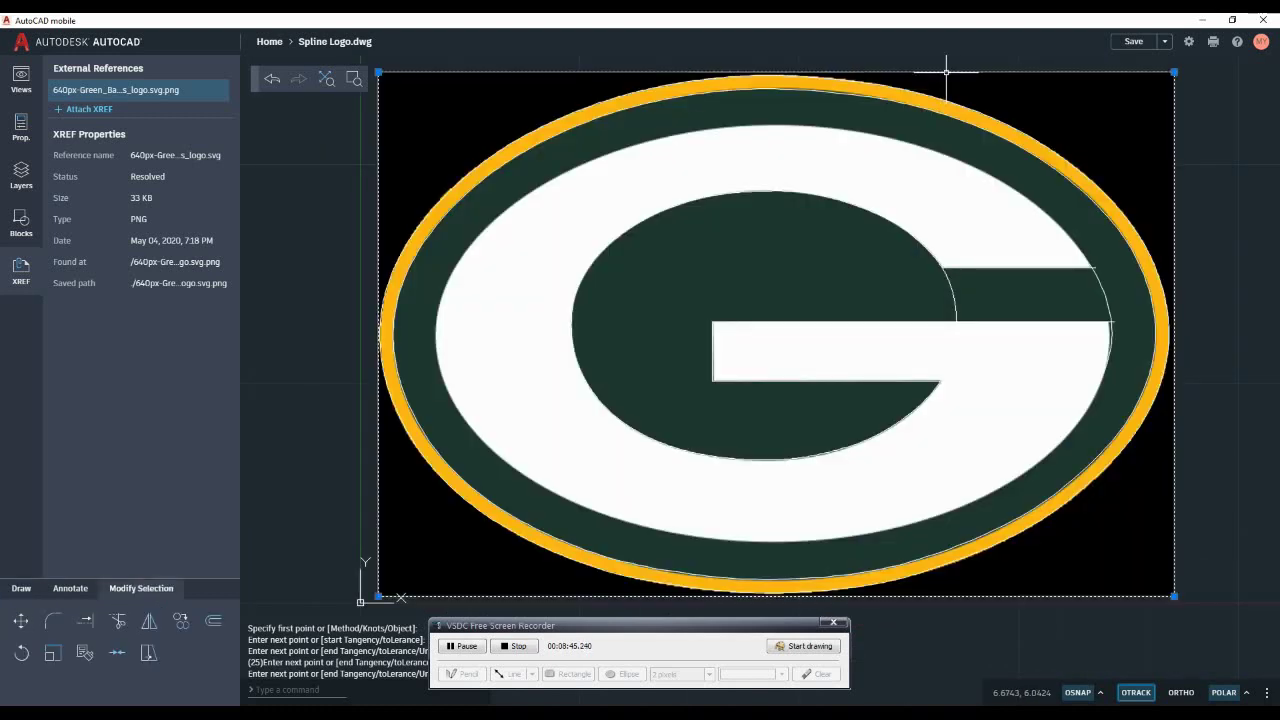
key(Delete)
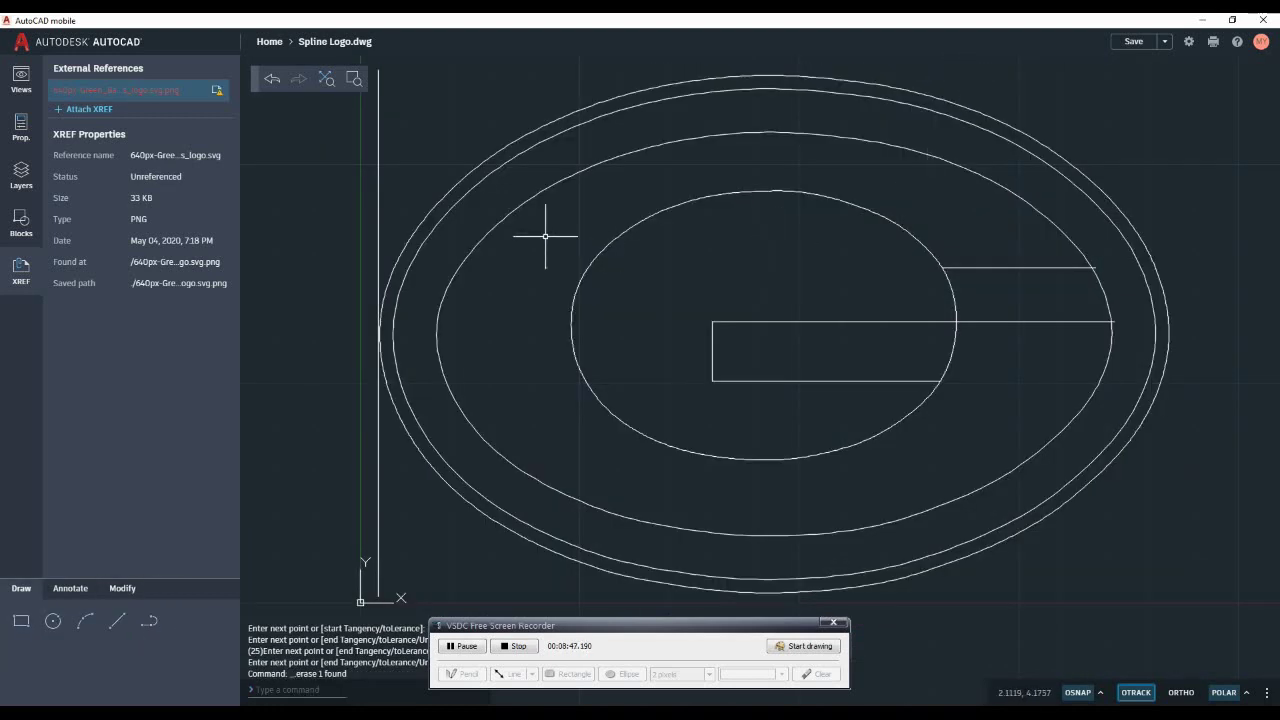
Trim the G's inner curve beside the crossbar, and both inner and outer curves between the crossbar and the upper line
click(120, 588)
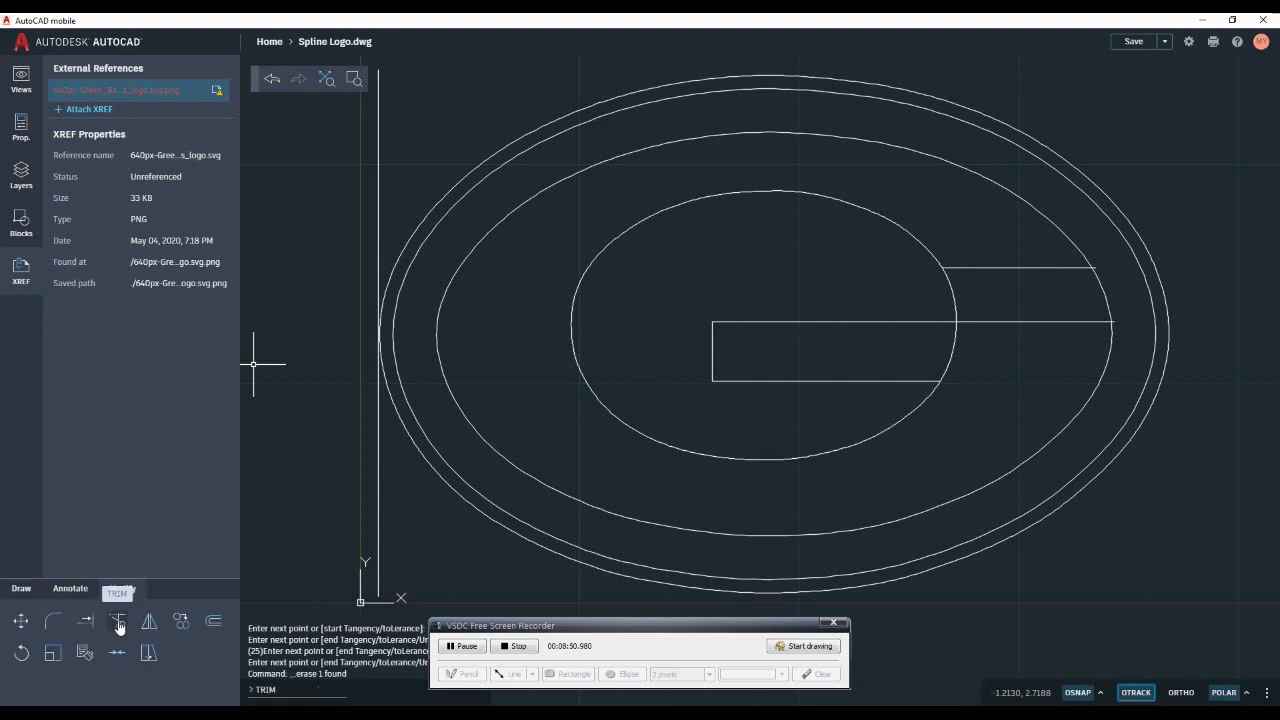
click(117, 621)
scroll(989, 317, up, 1)
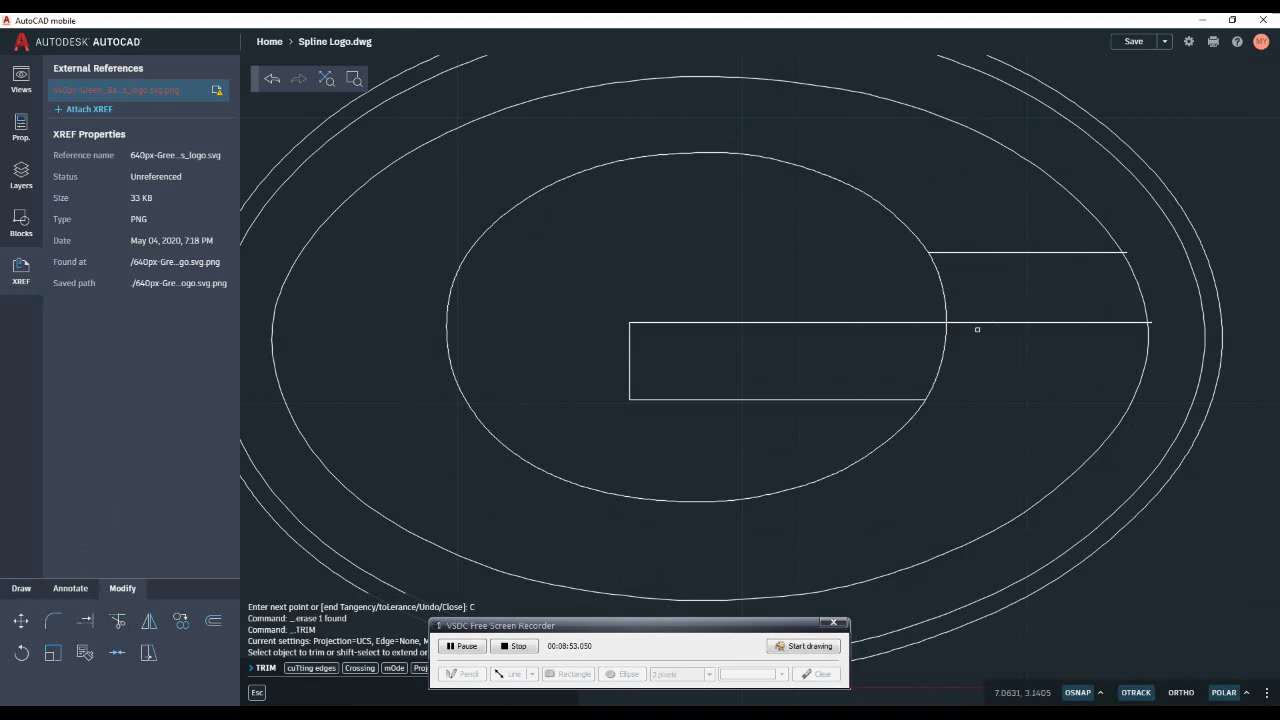
click(940, 364)
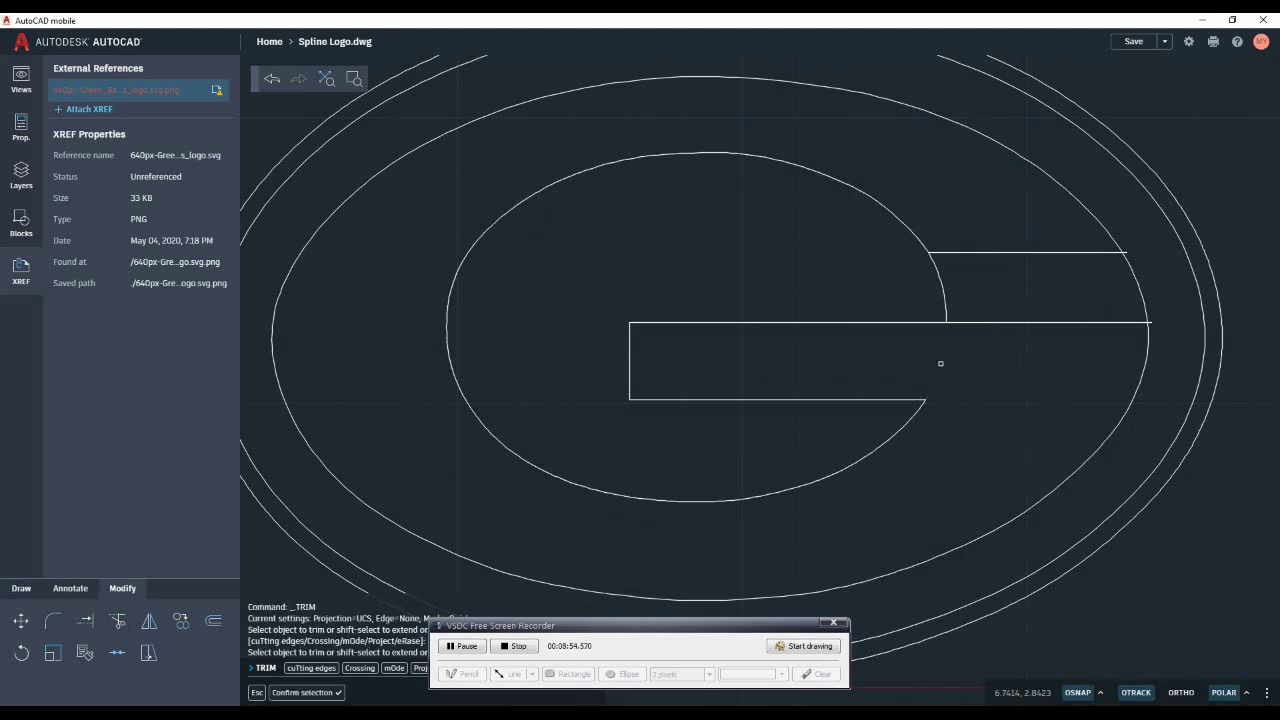
click(940, 283)
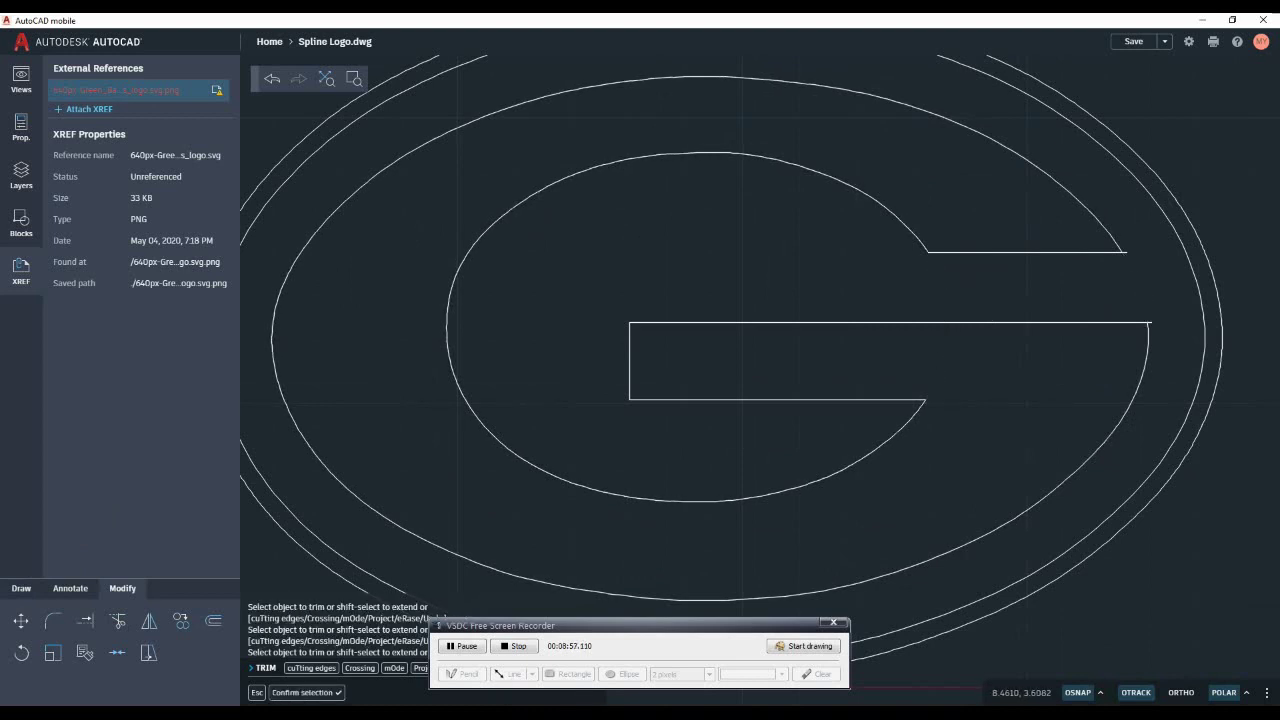
Trim the ends of the upper line and the crossbar line that overhang the G's outer curve
scroll(1180, 241, up, 5)
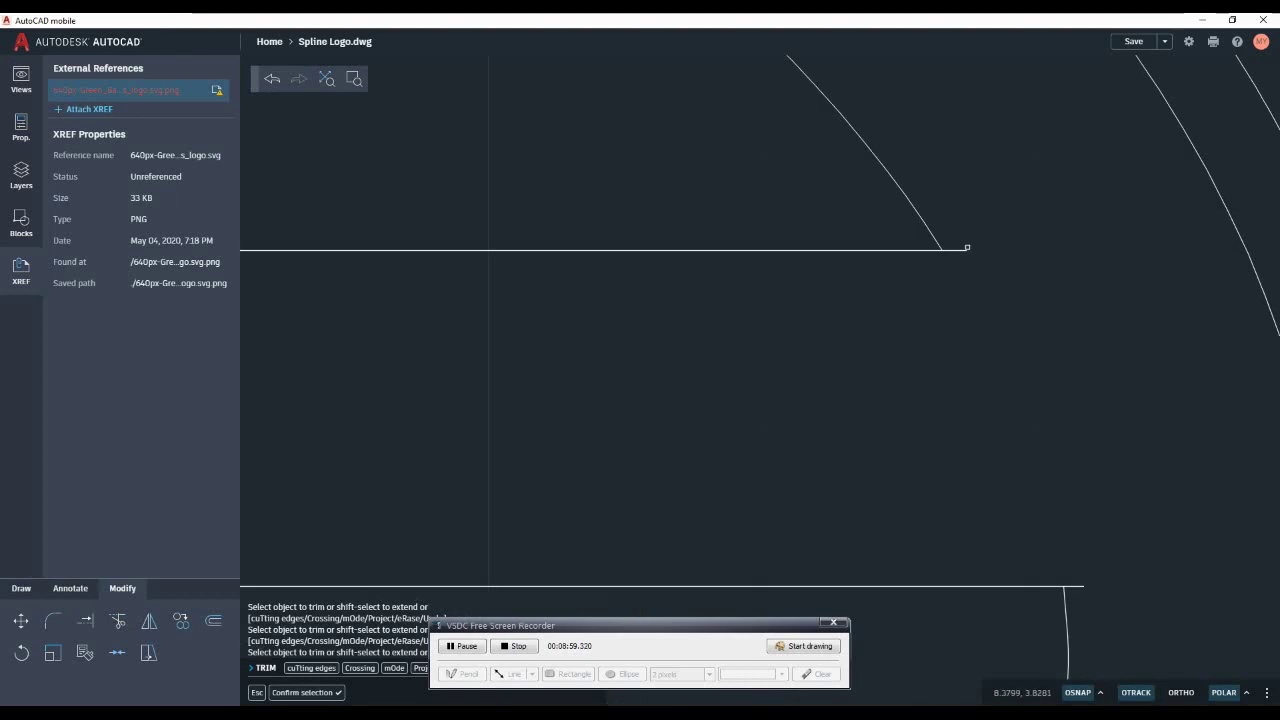
scroll(1033, 379, down, 2)
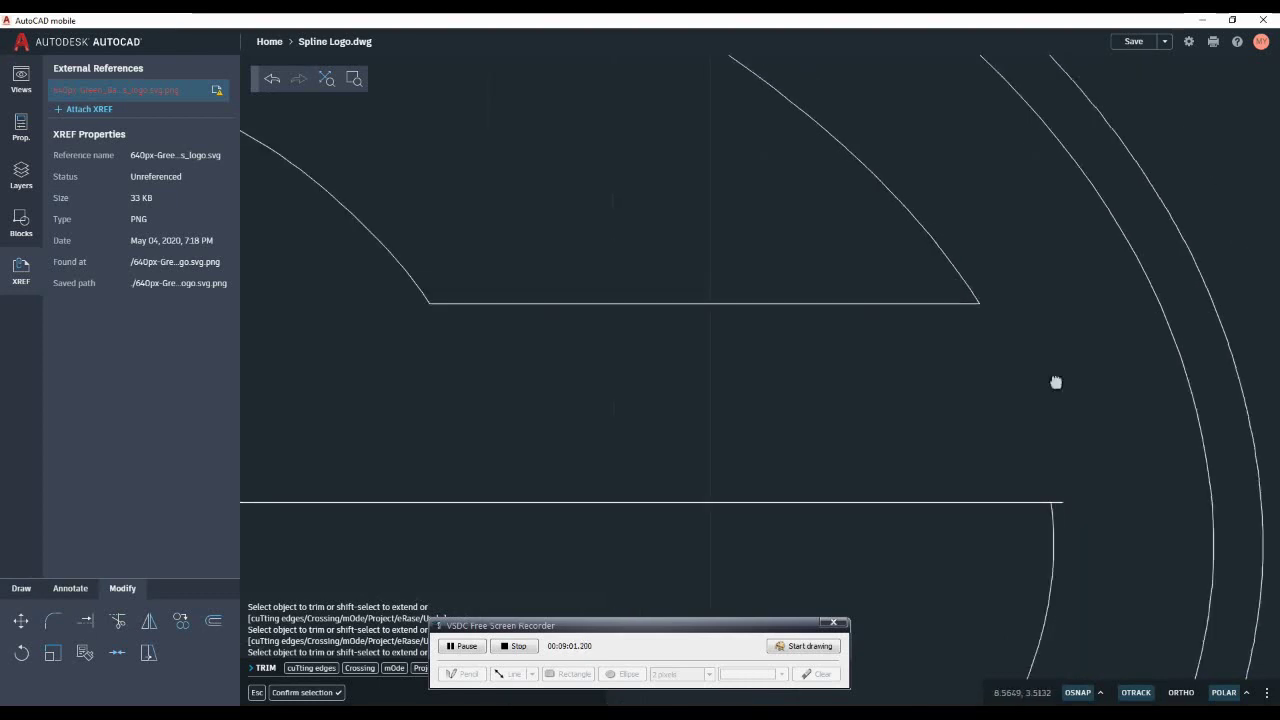
middle_drag(1056, 382, 1050, 272)
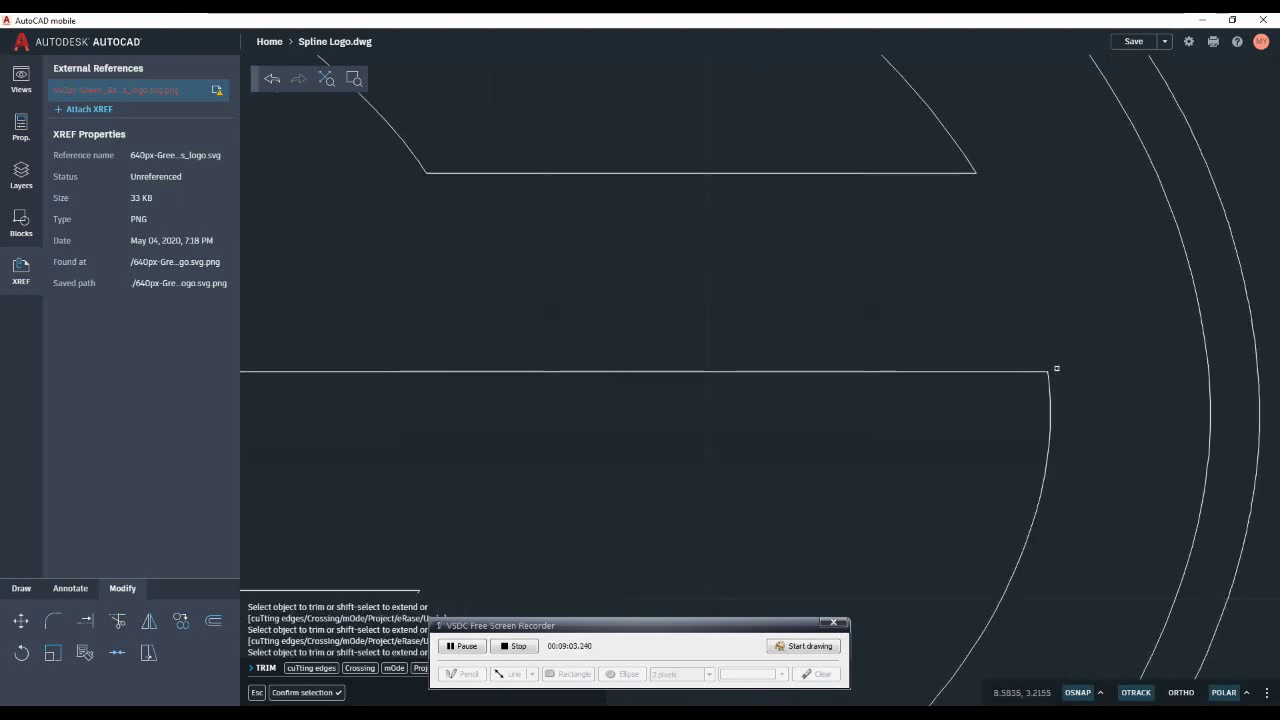
key(Escape)
Delete the vertical line beside the logo and save the drawing
scroll(937, 291, down, 4)
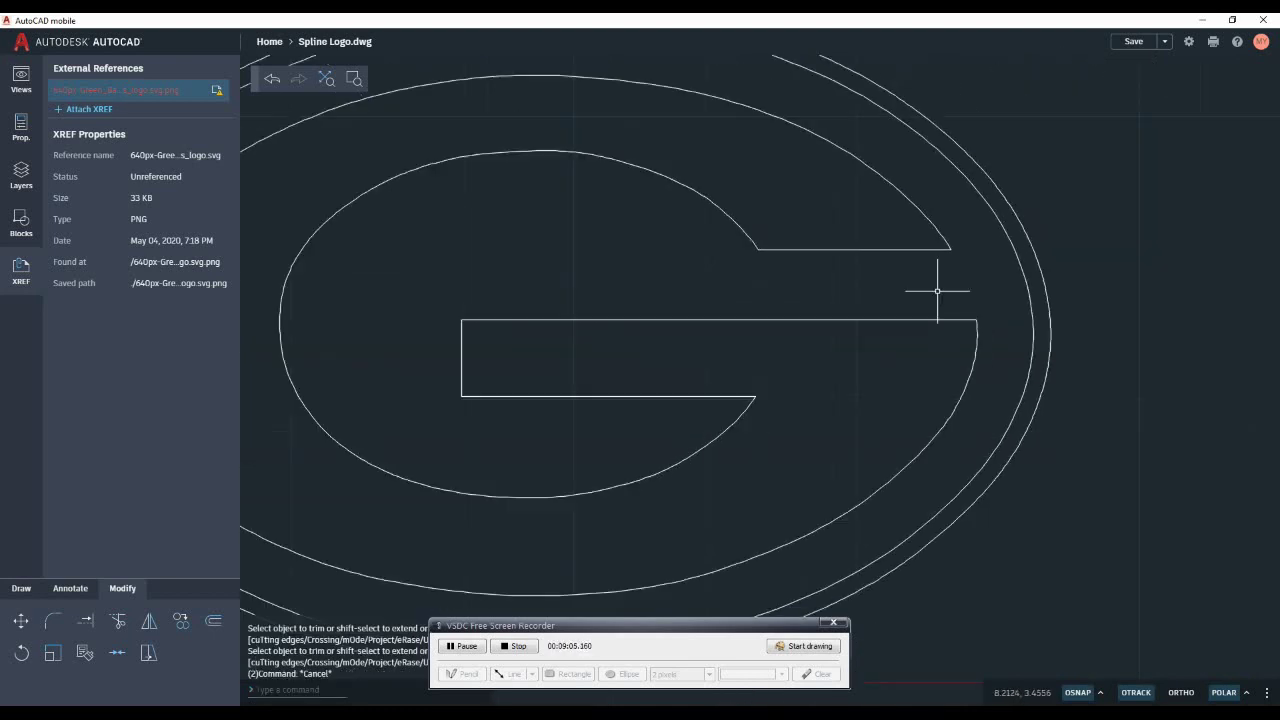
scroll(1013, 300, down, 2)
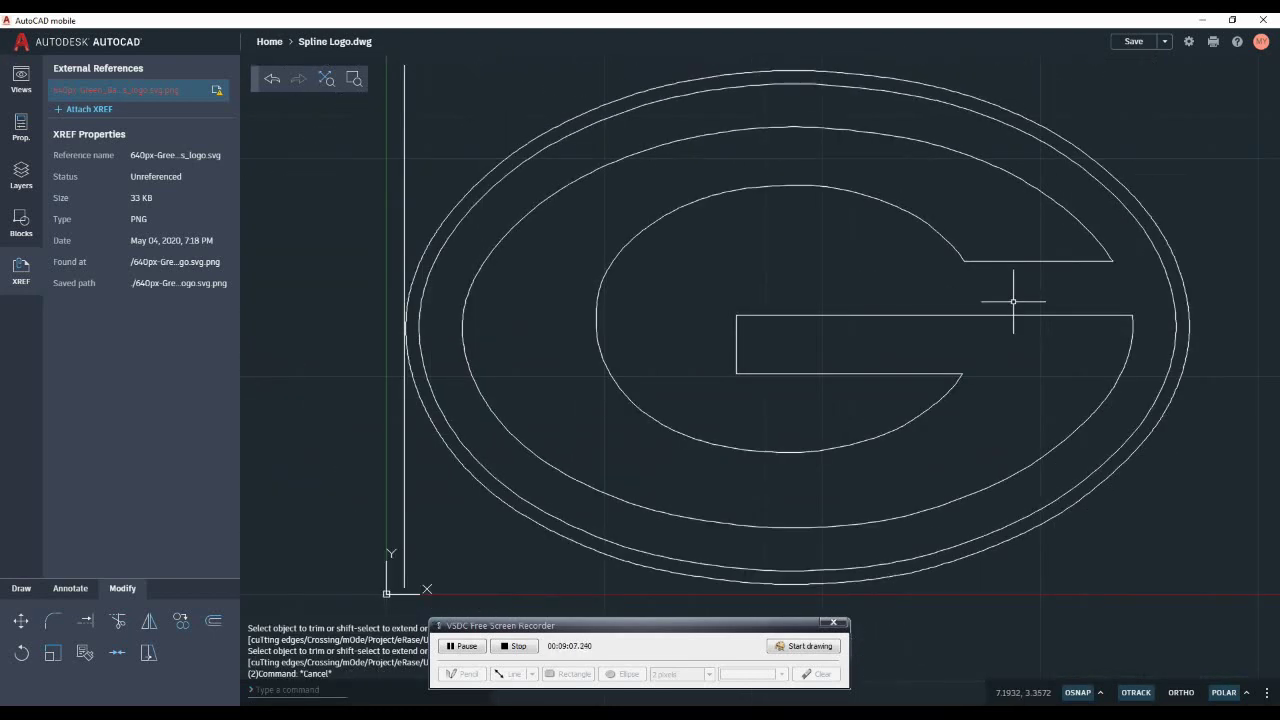
click(405, 121)
key(Delete)
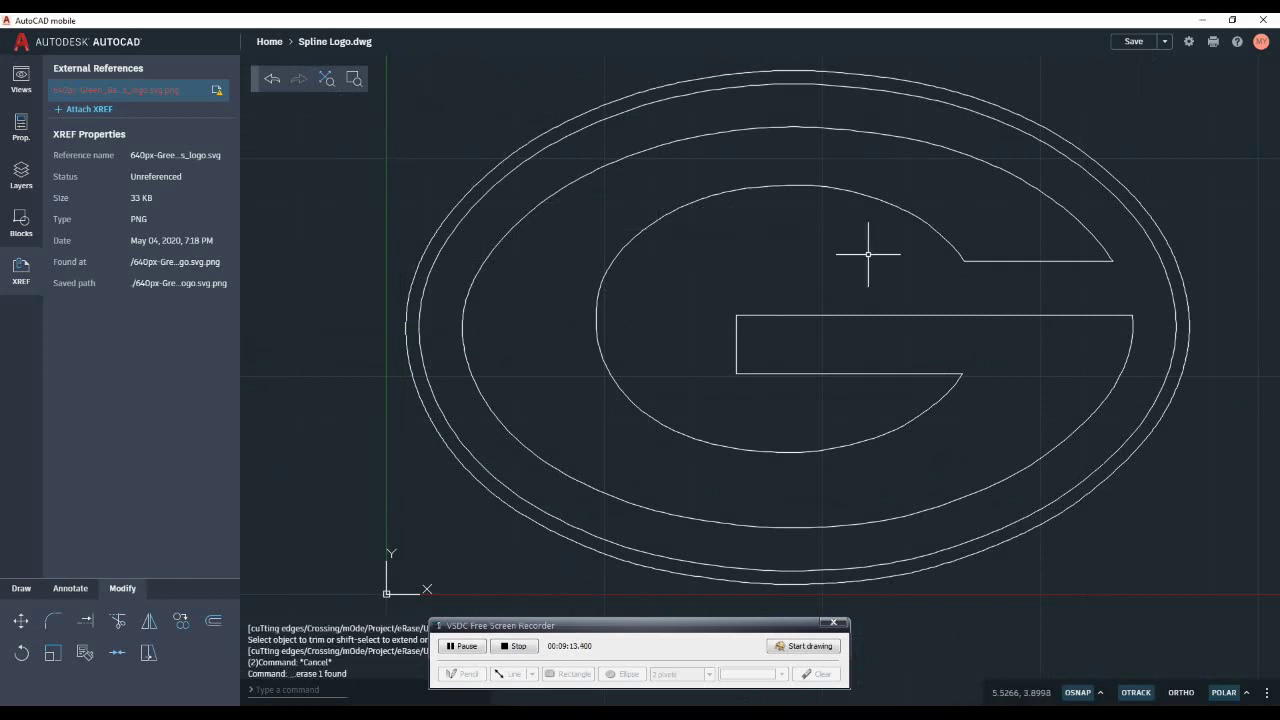
click(1133, 42)
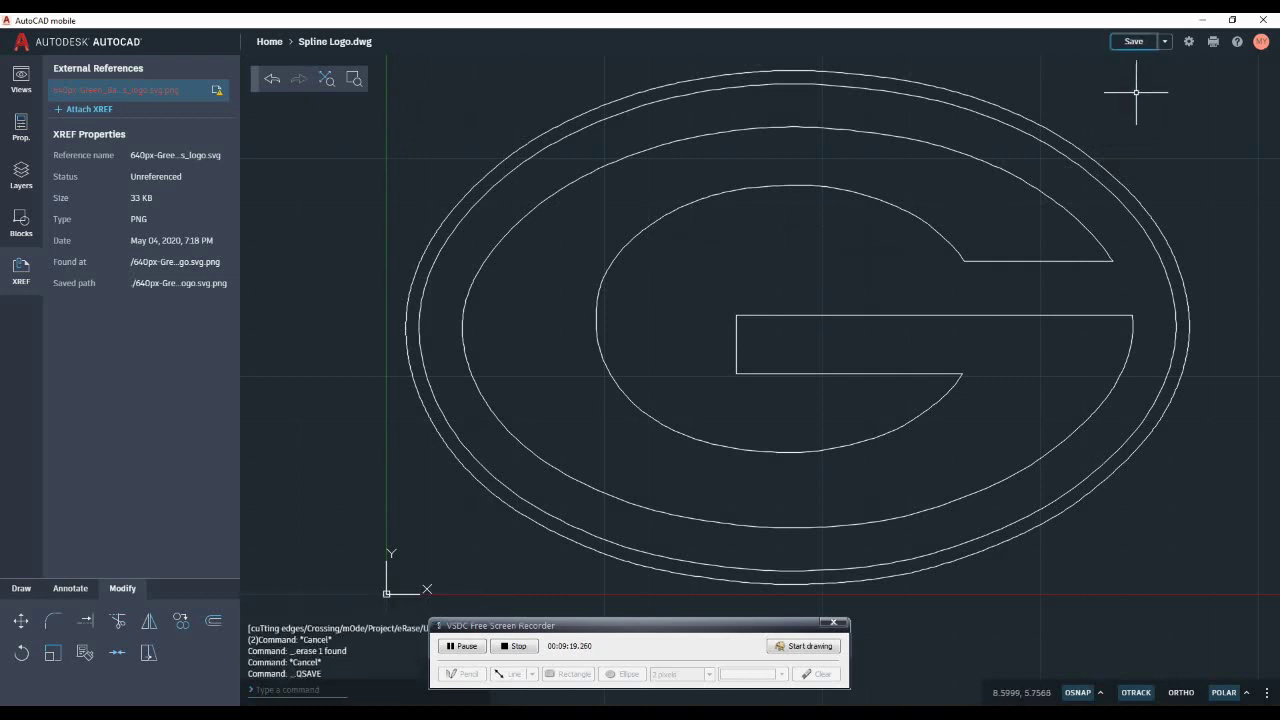
Plot the logo to a Letter-size landscape PDF and open the generated file
click(1213, 42)
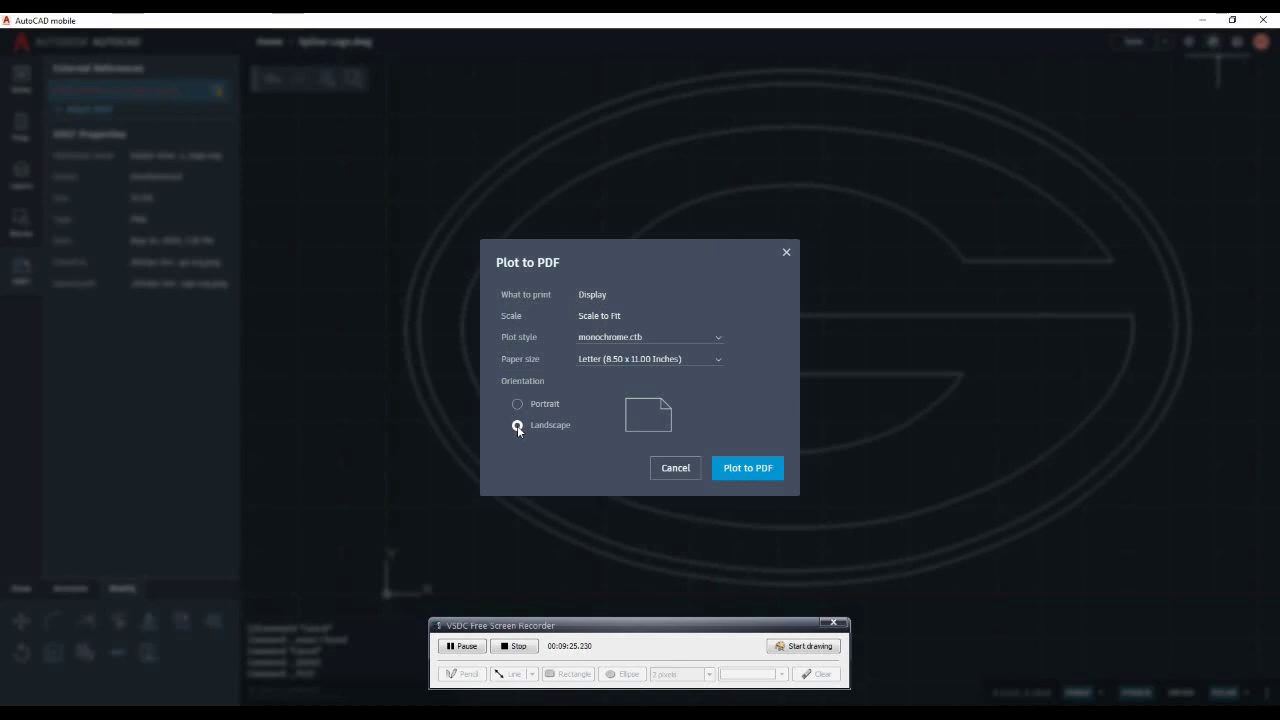
click(742, 472)
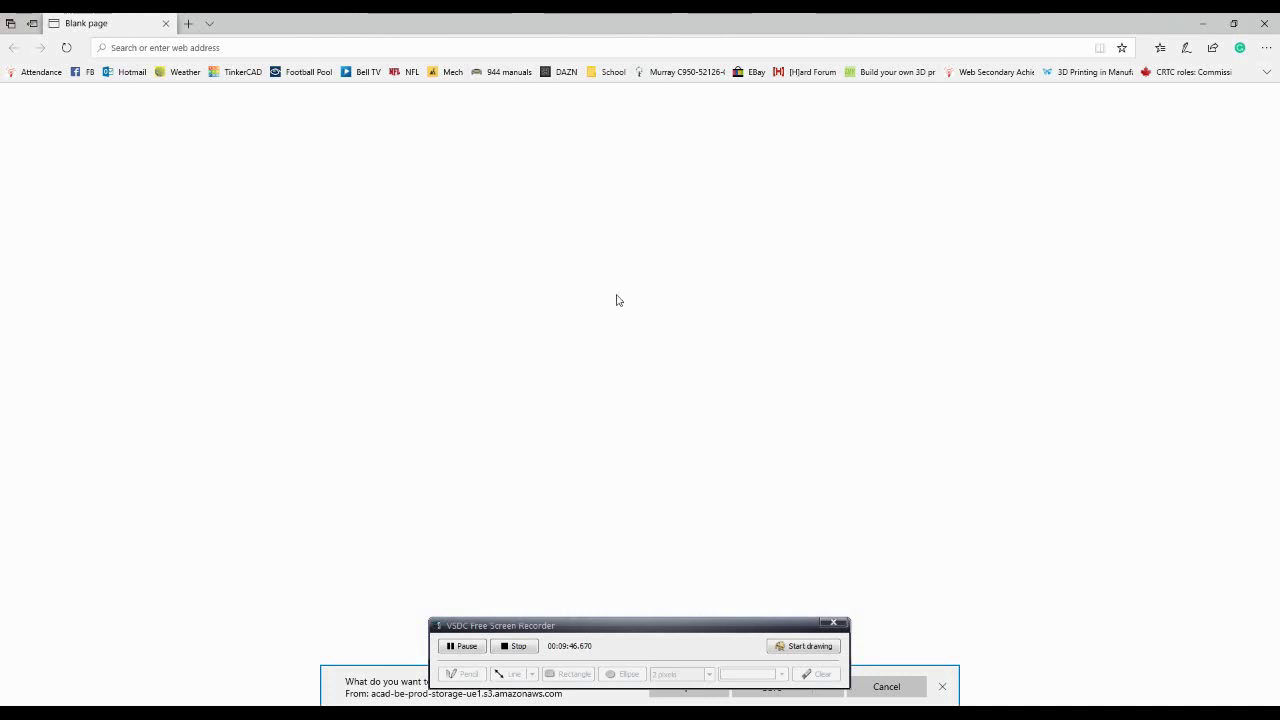
drag(749, 630, 752, 590)
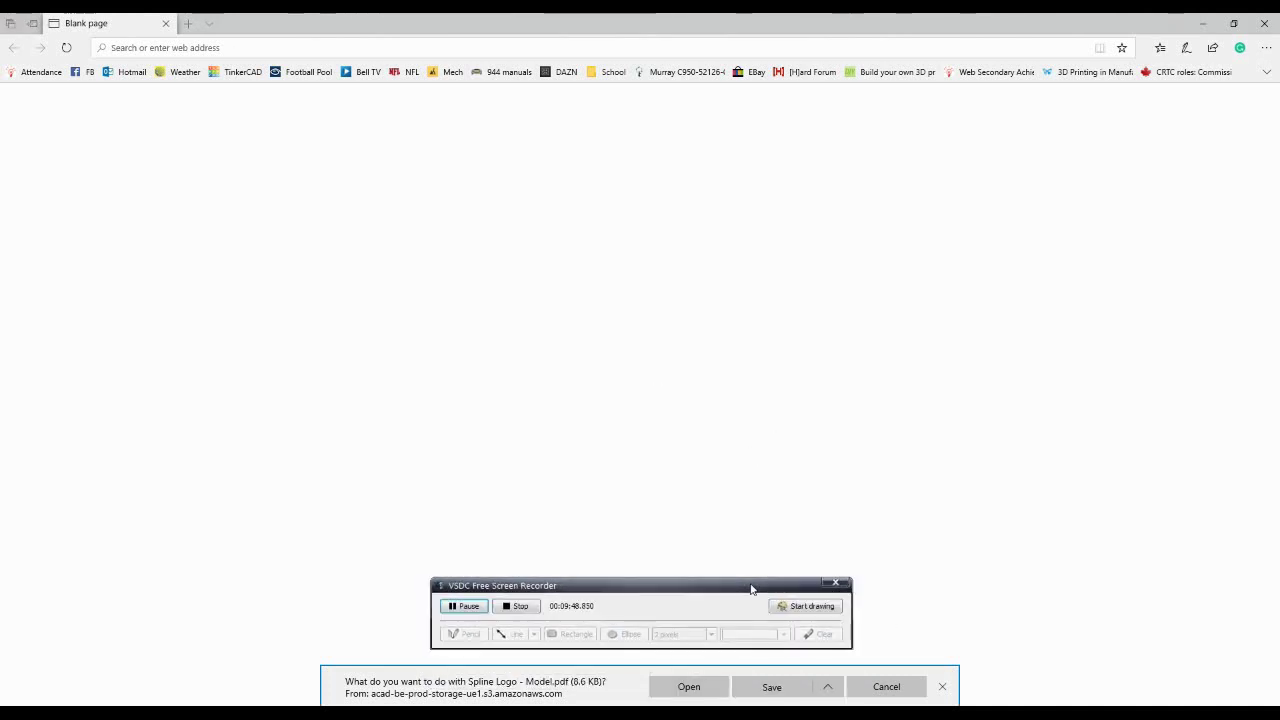
click(689, 687)
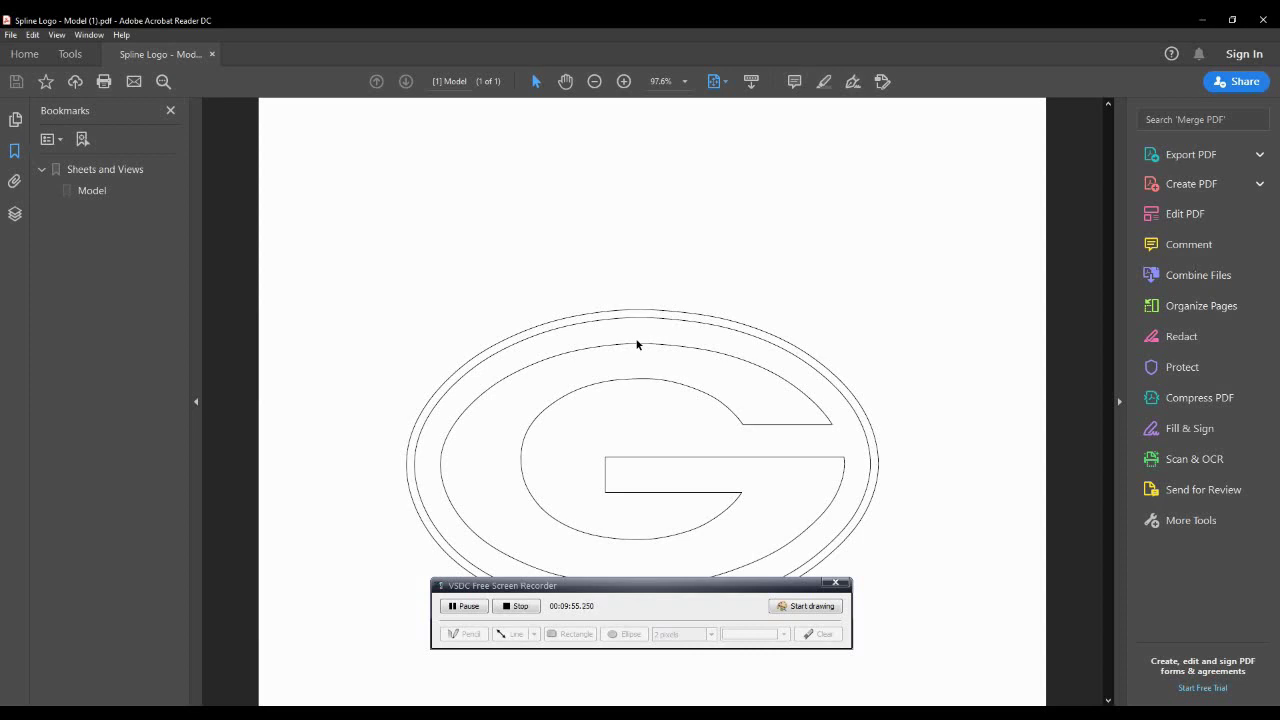
Save a copy of the PDF to the Desktop as "Spline GB Logo PDF"
click(12, 37)
click(52, 137)
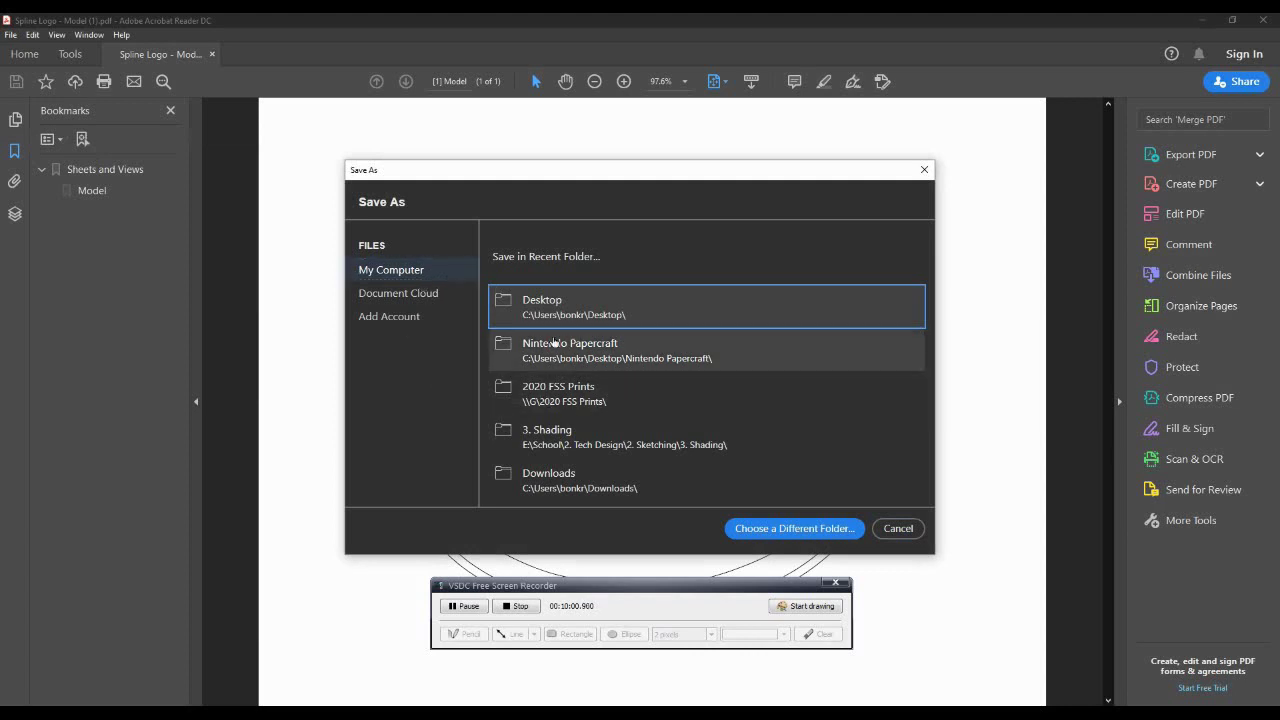
click(425, 272)
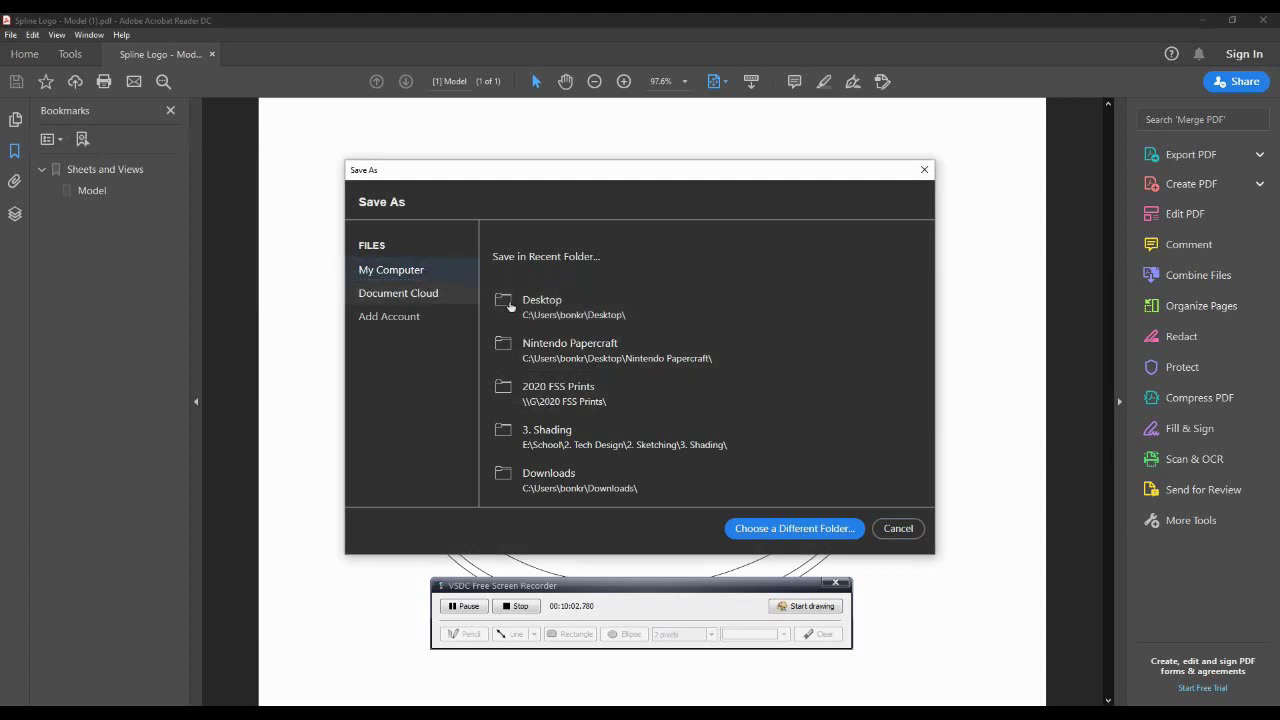
click(536, 314)
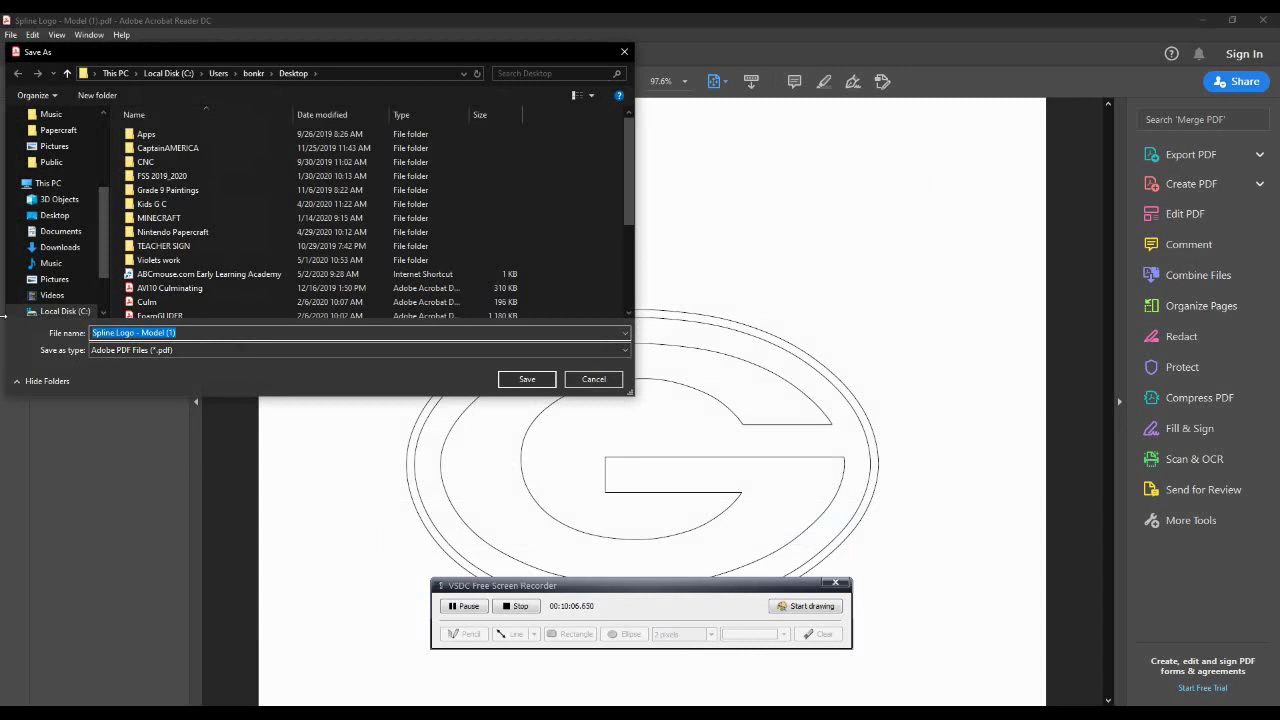
text(Sp)
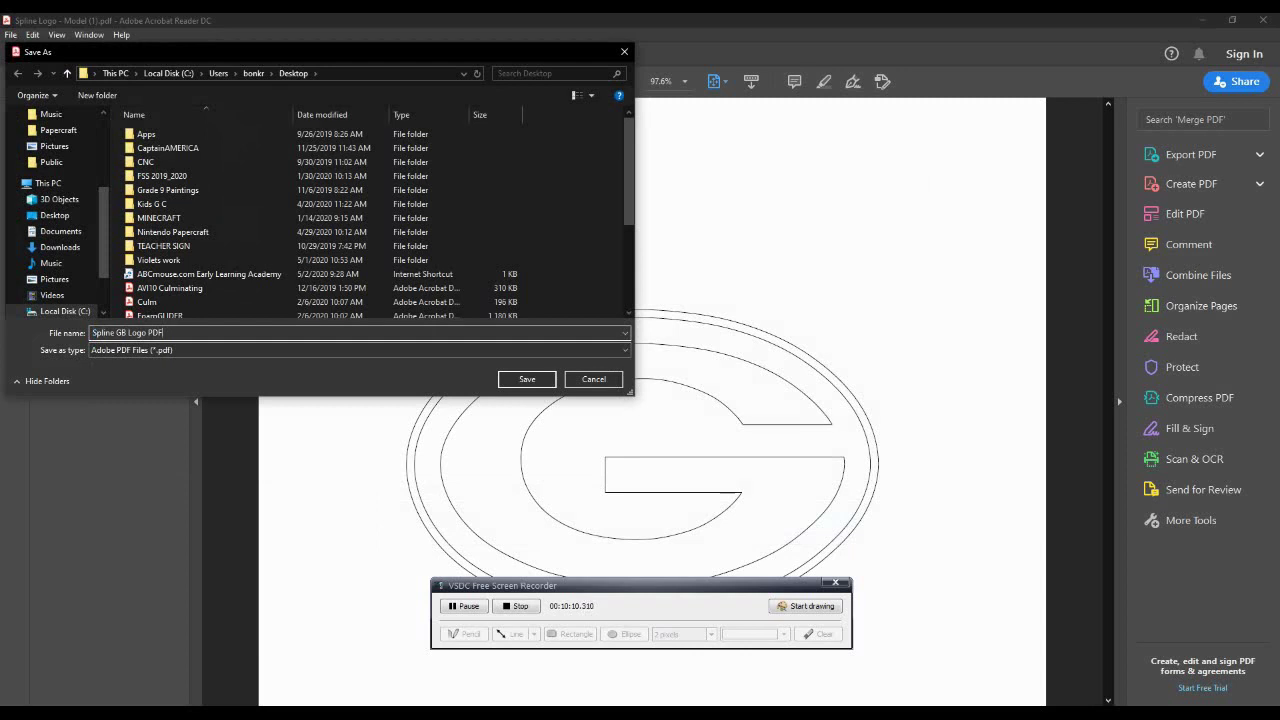
click(508, 380)
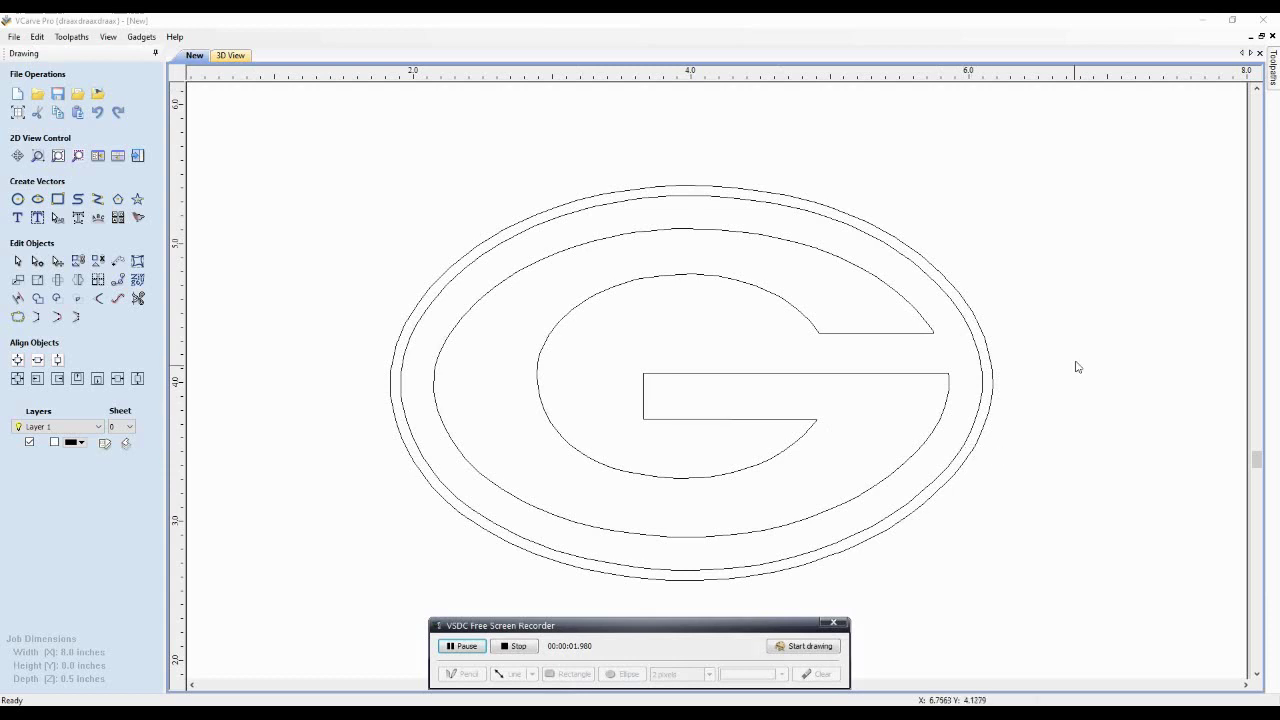
In VCarve Pro, examine the G outline and both border ellipses by selecting each, and clear the selection
click(811, 251)
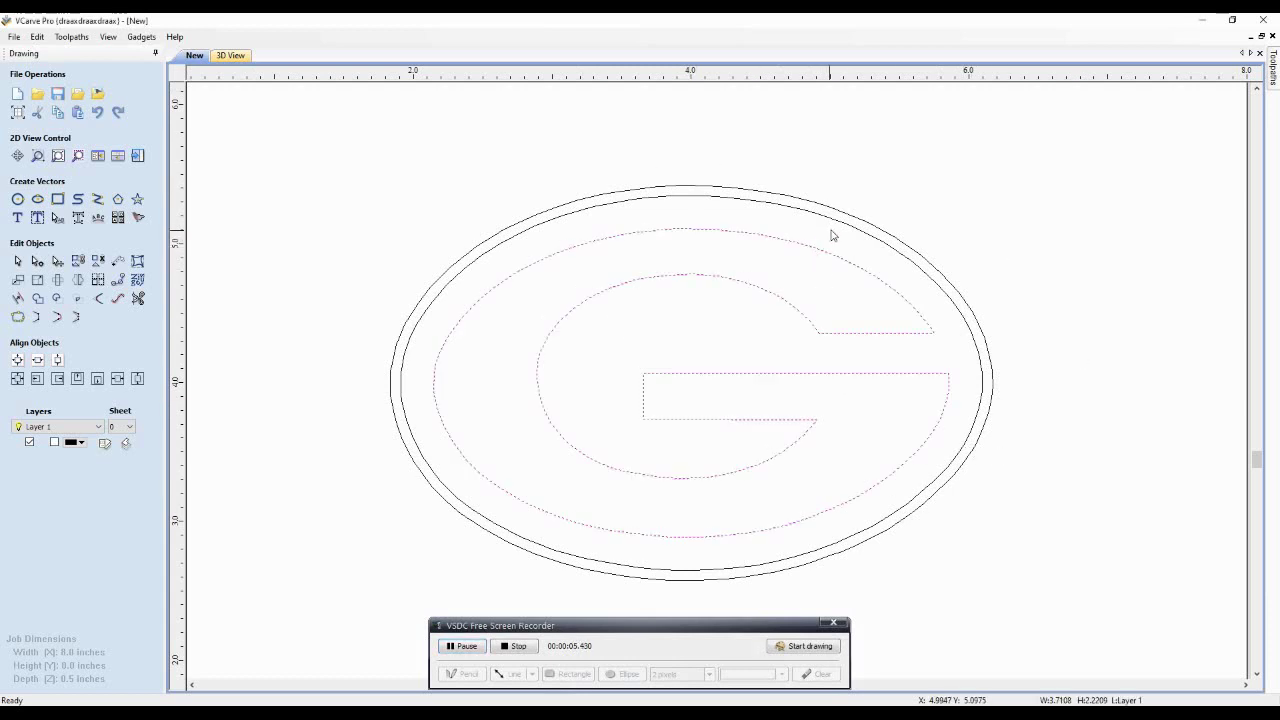
click(839, 226)
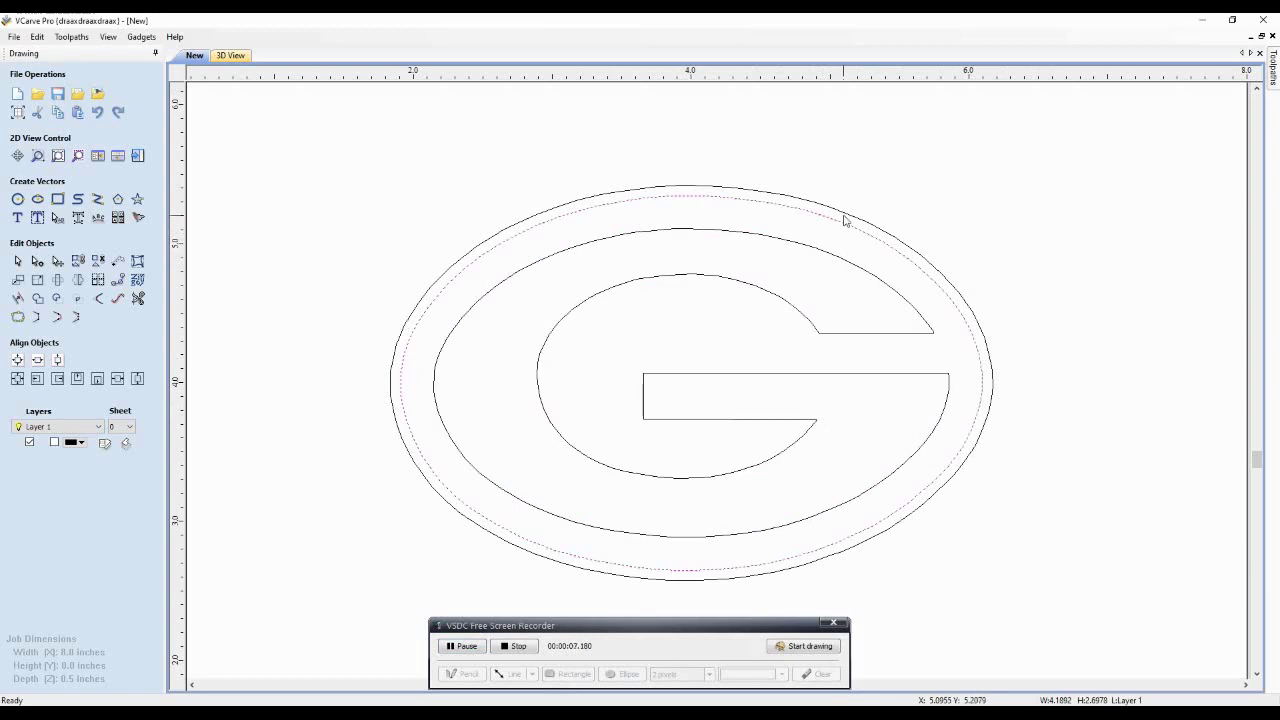
click(869, 218)
click(934, 220)
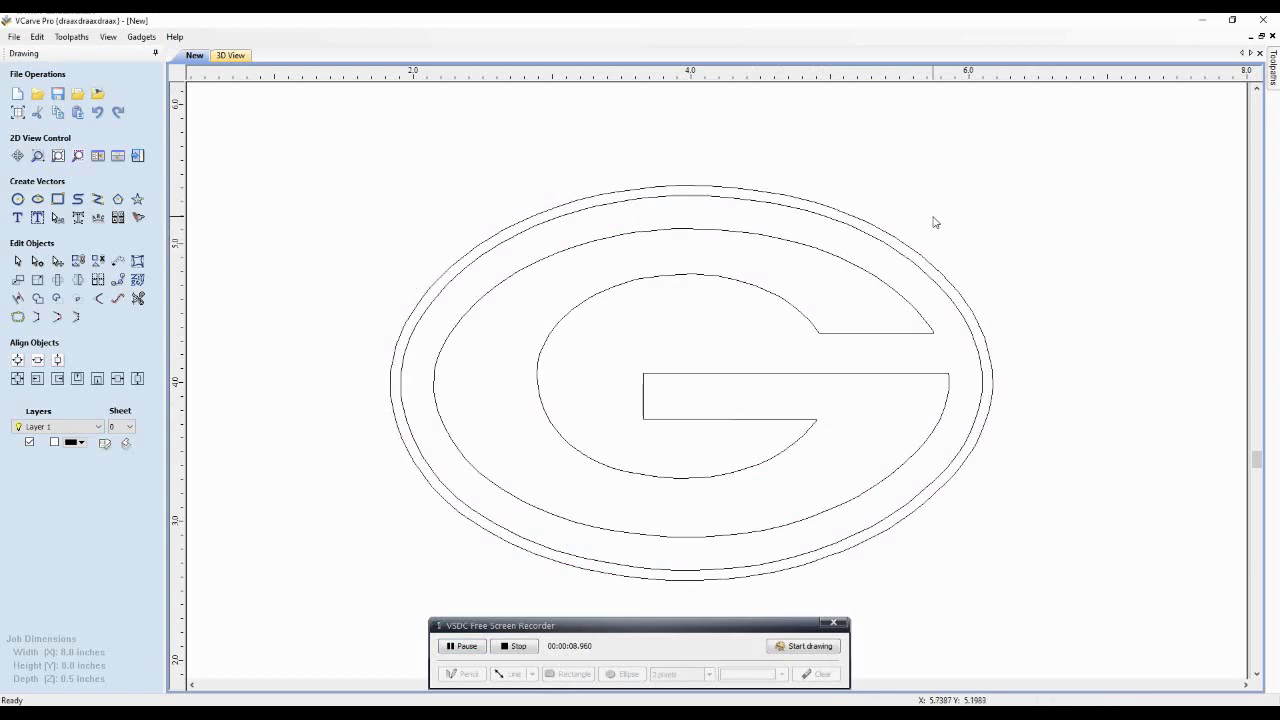
Start a V-Carve / Engraving toolpath and select the G outline as its vector
mouse_move(1276, 76)
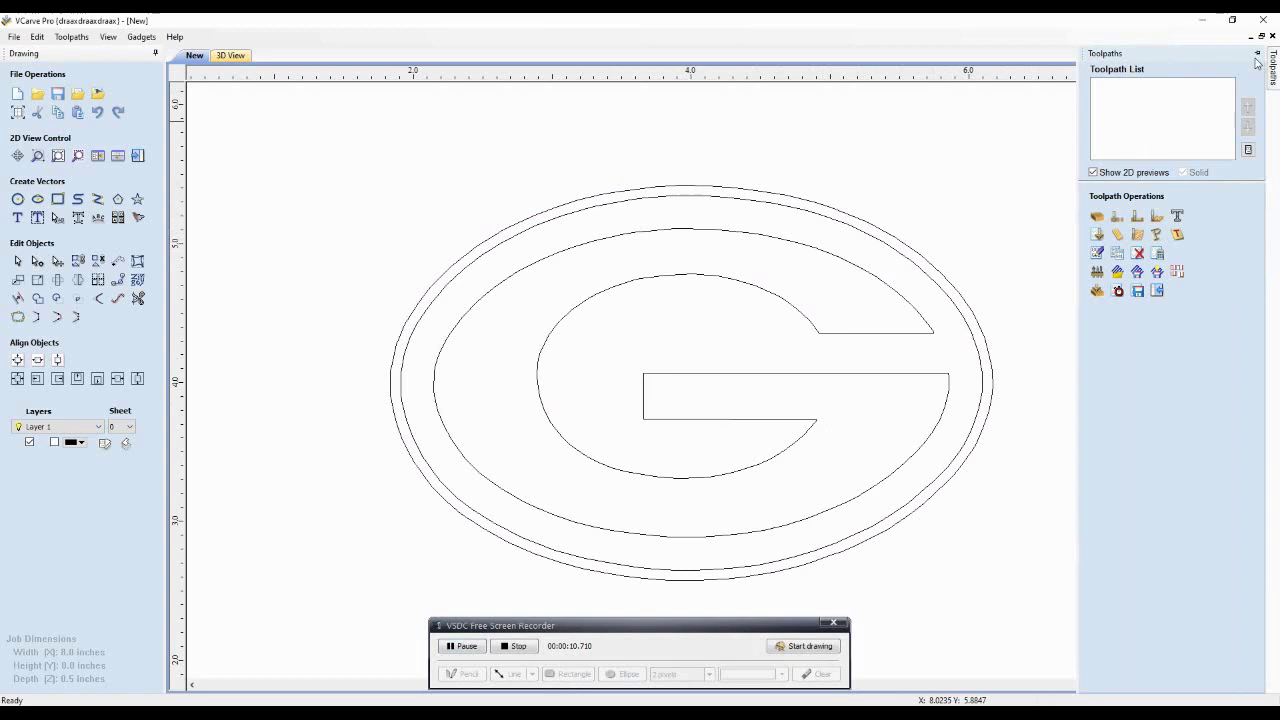
click(1257, 54)
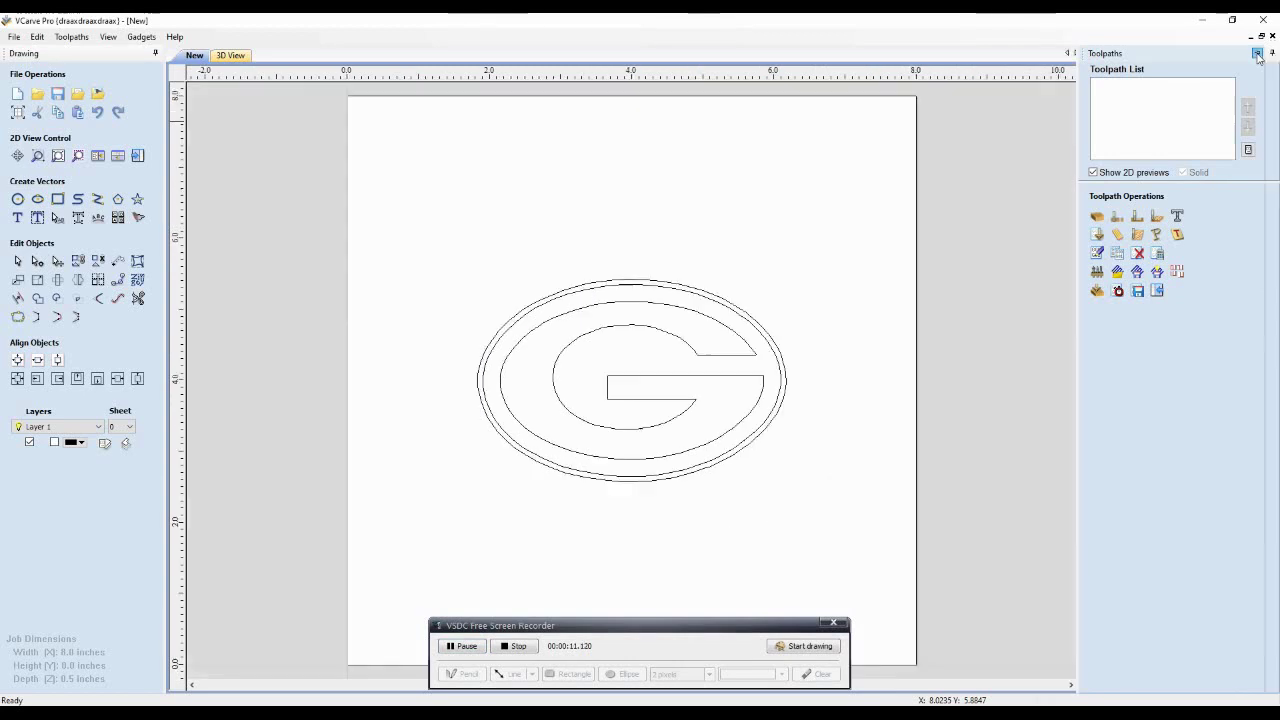
click(1111, 235)
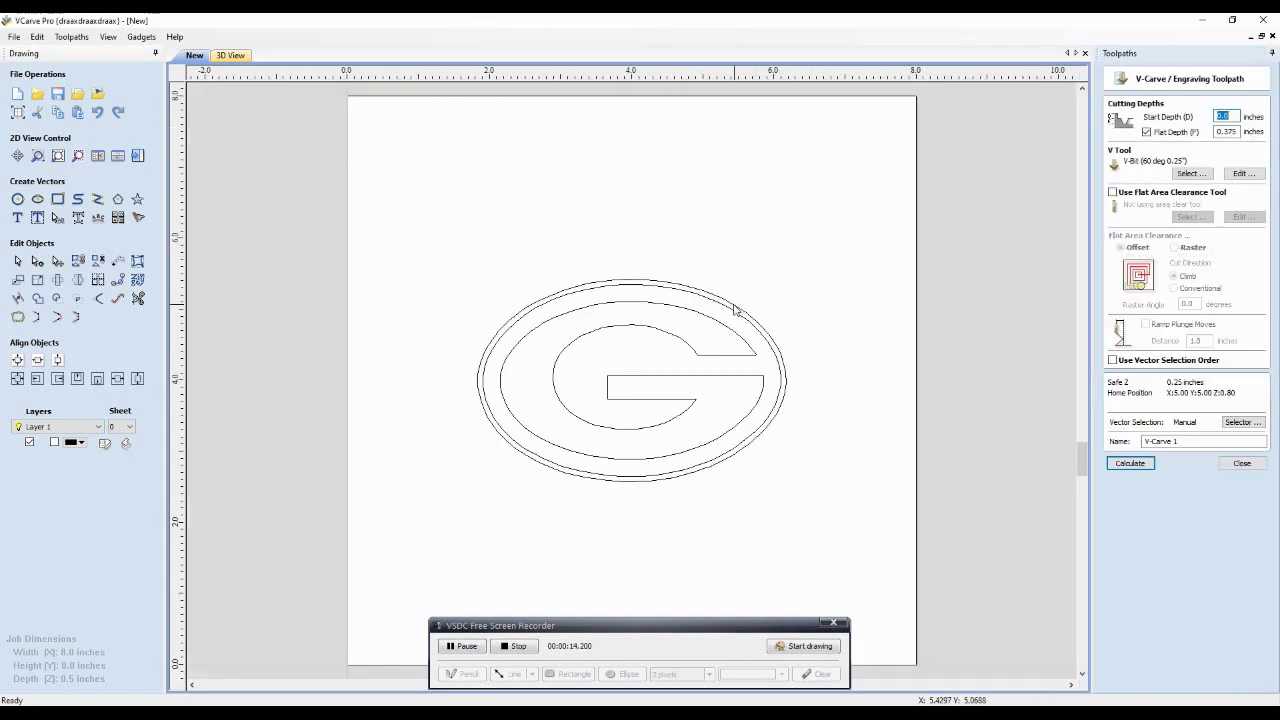
click(694, 353)
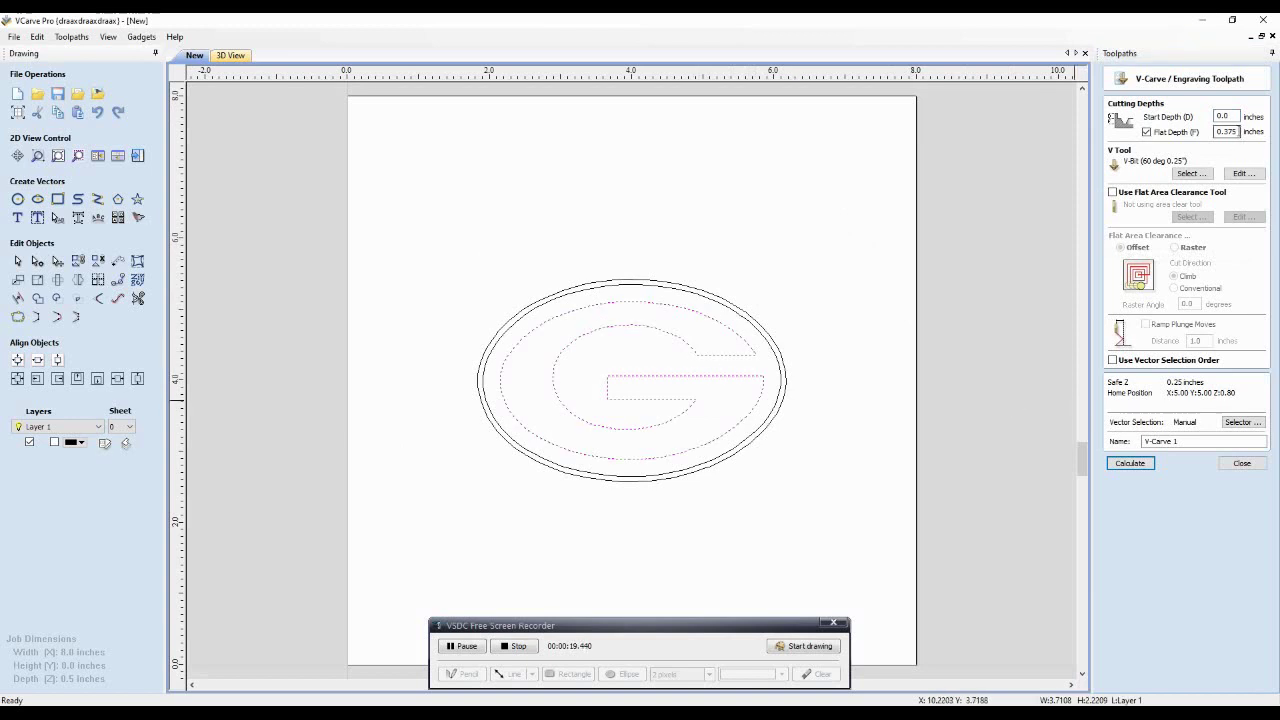
Set the V-carve flat depth to .125 inches and calculate the toolpath
click(1226, 131)
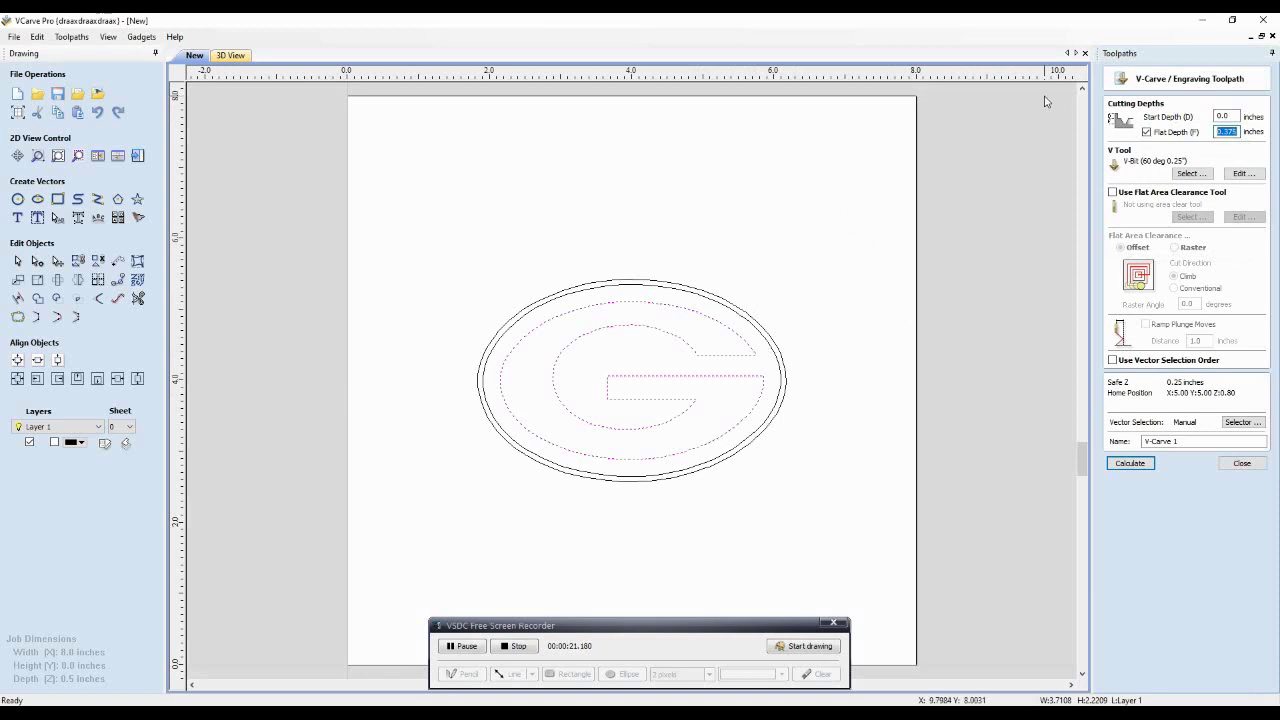
text(.125)
click(1224, 117)
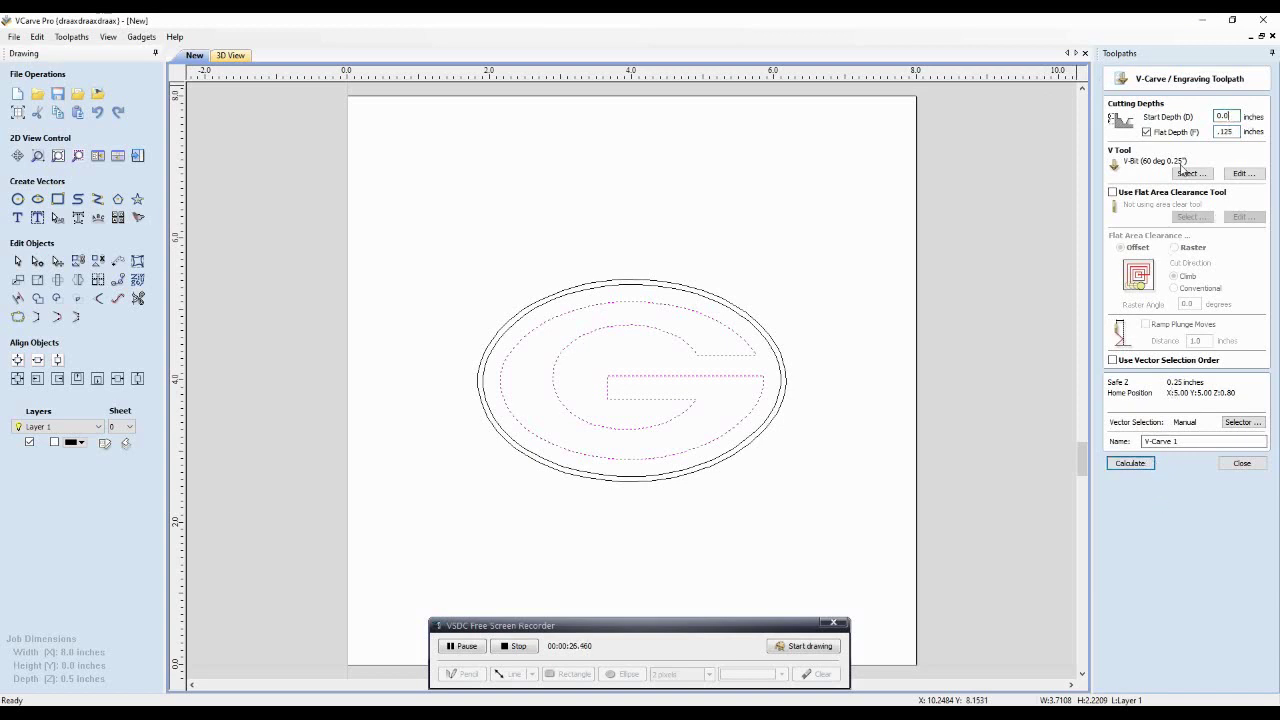
click(1134, 463)
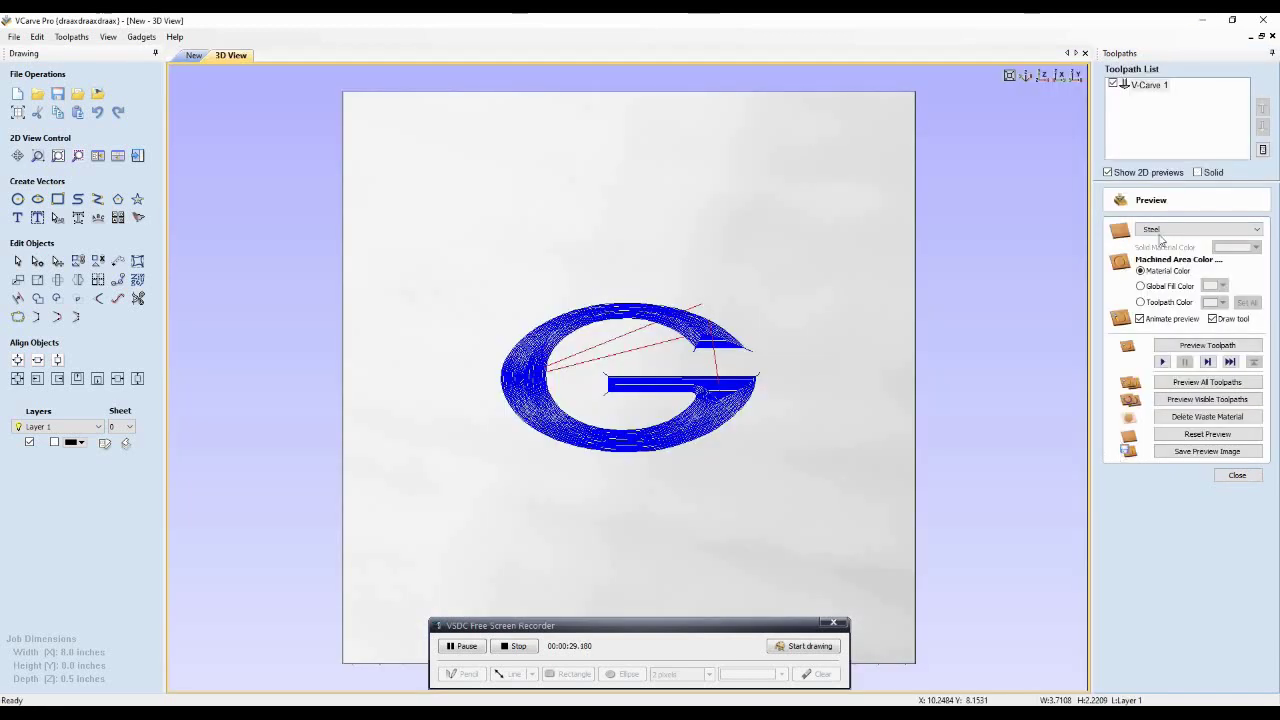
Review the V-Carve 1 toolpath settings, and simulate the toolpath in 3D with the steel block tilted
double_click(1157, 88)
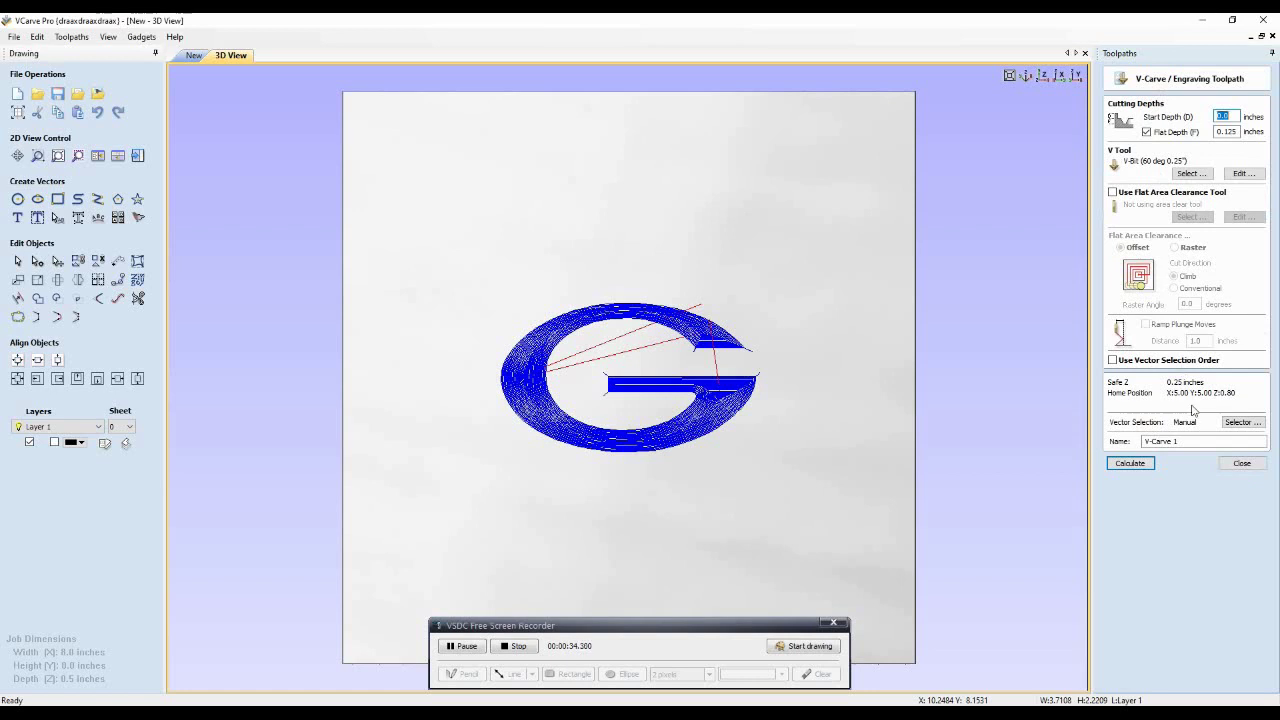
click(1240, 463)
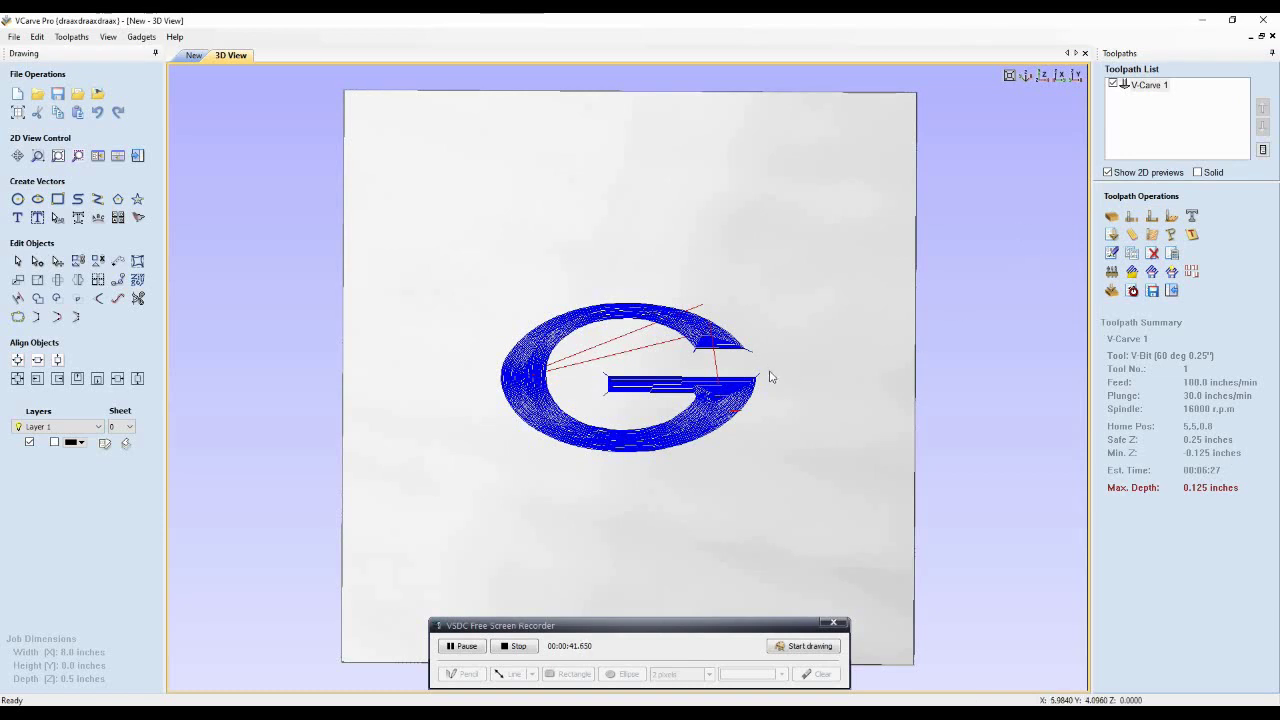
click(1110, 291)
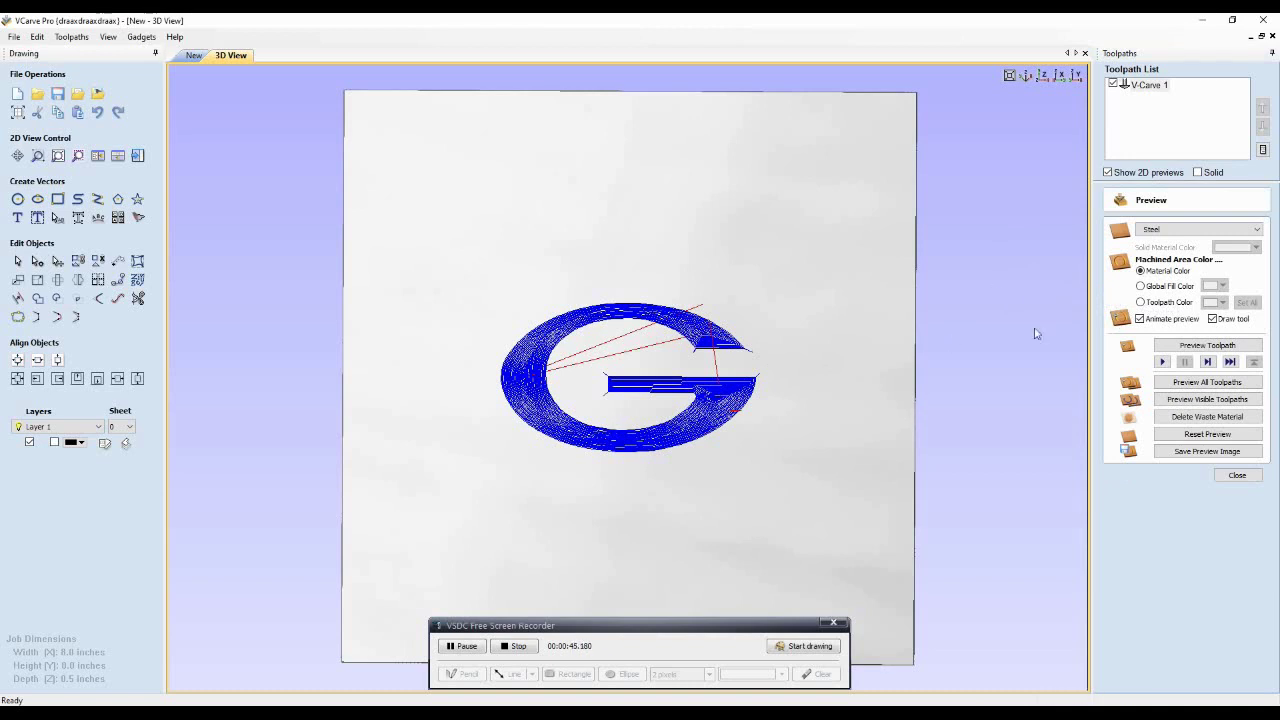
click(1207, 352)
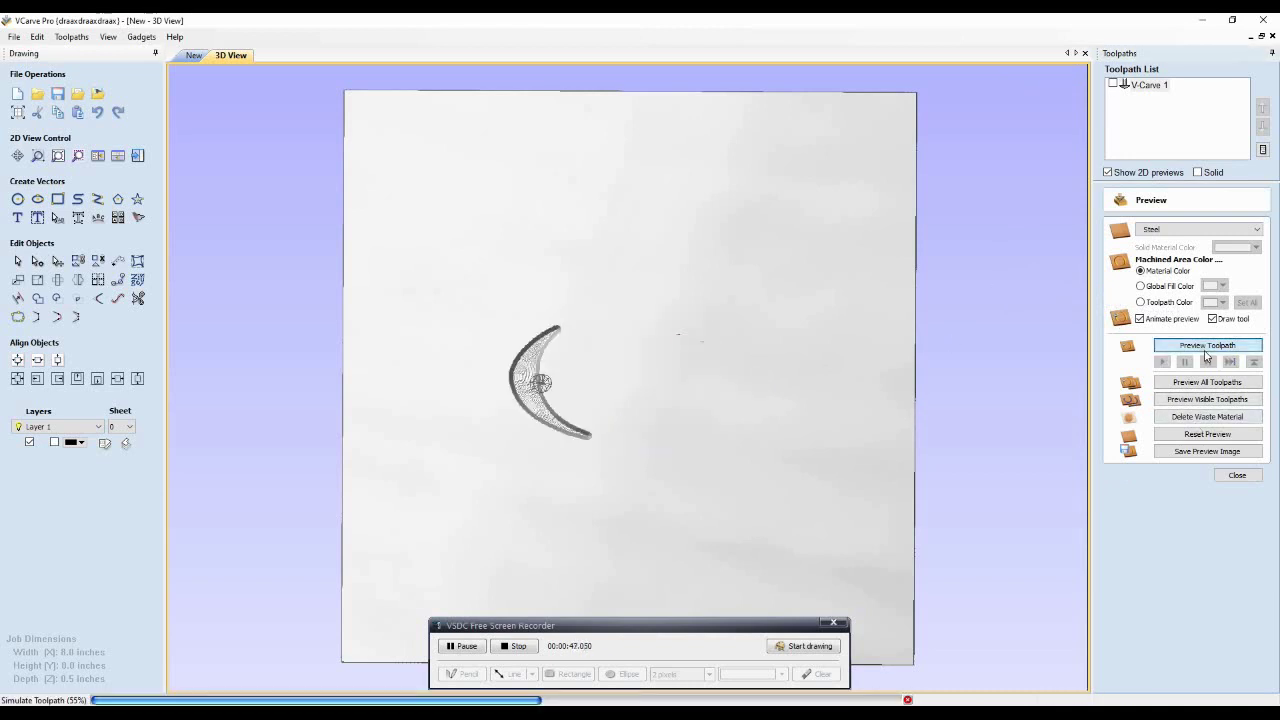
drag(737, 446, 837, 309)
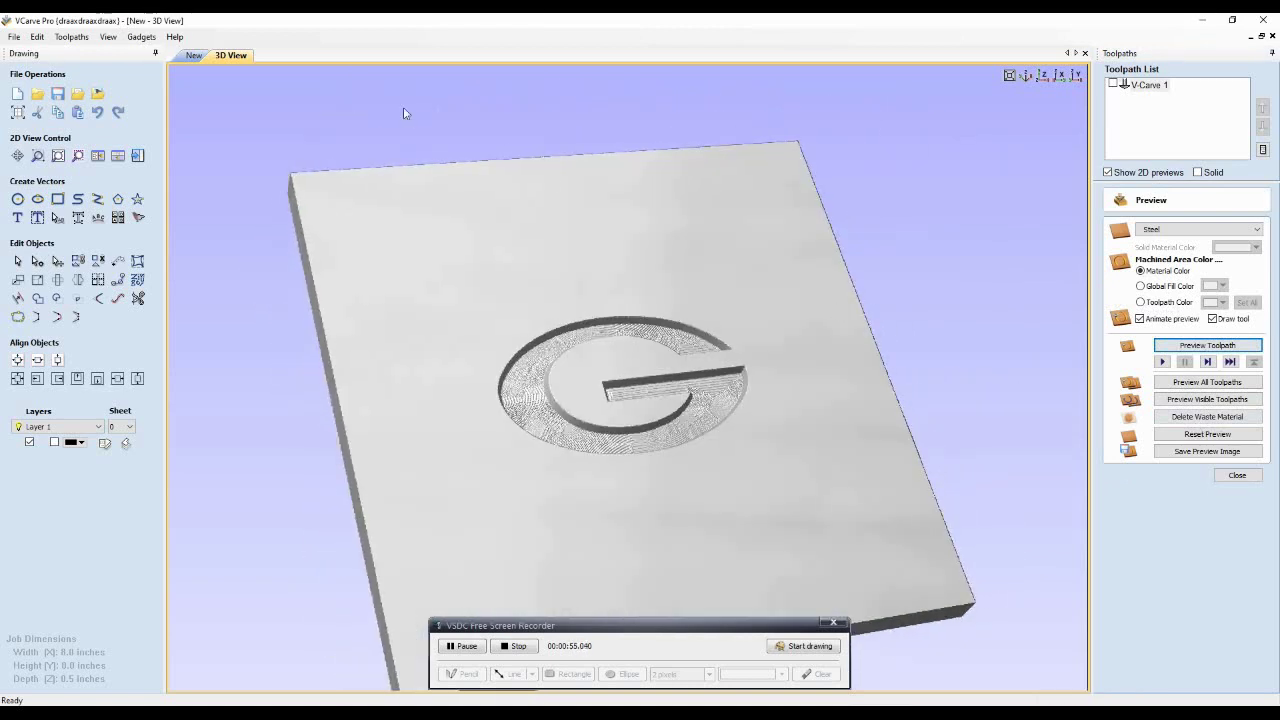
Start a 2D Profile toolpath and select the G outline and both border ellipses as its vectors
click(193, 55)
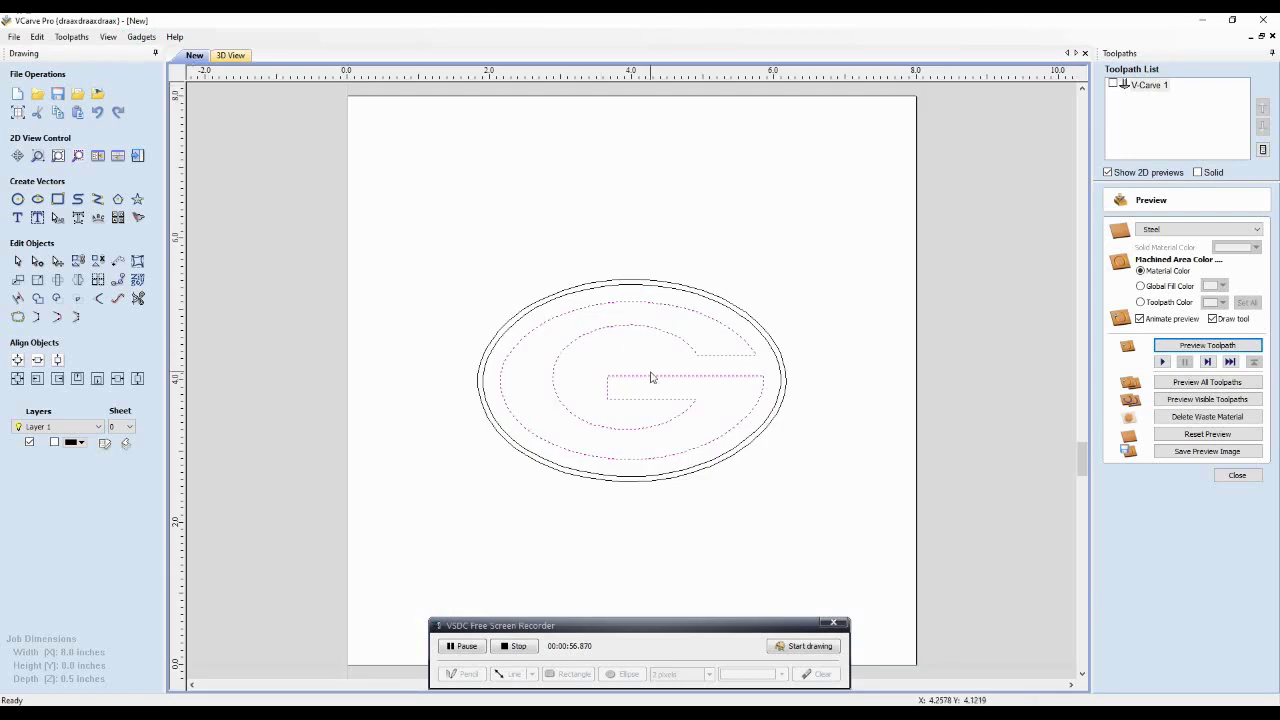
scroll(652, 377, up, 1)
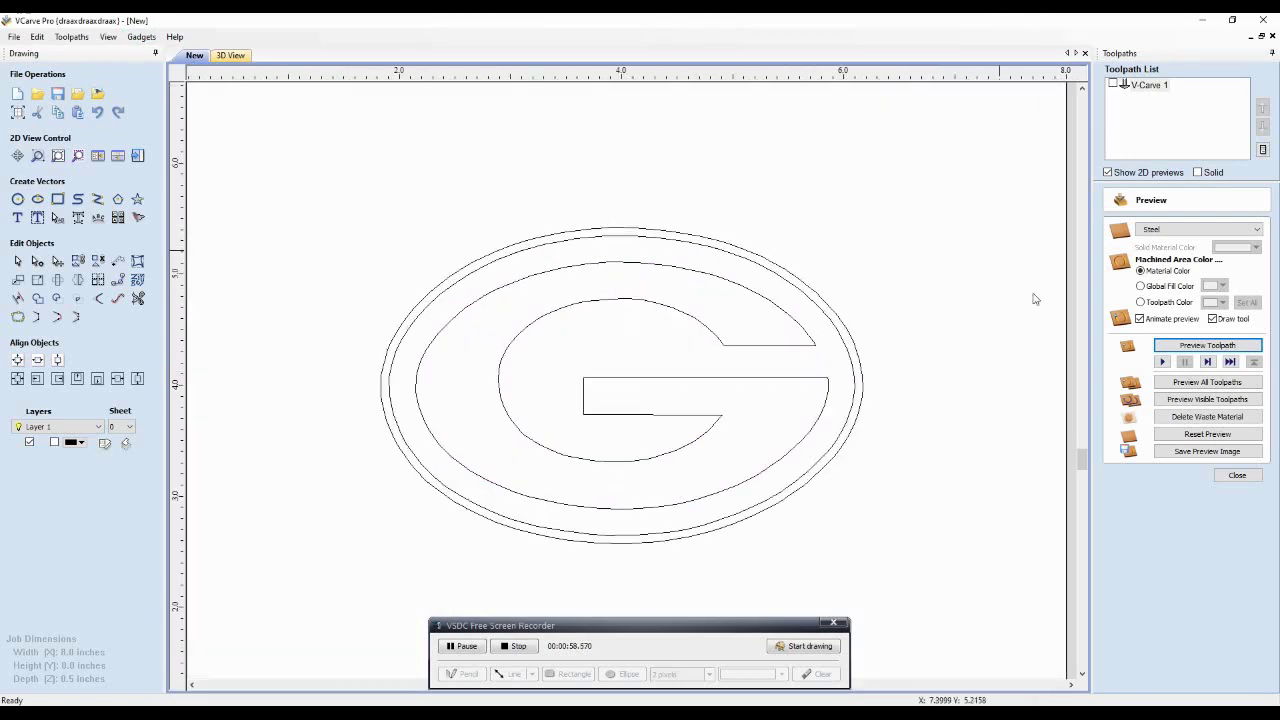
click(1238, 477)
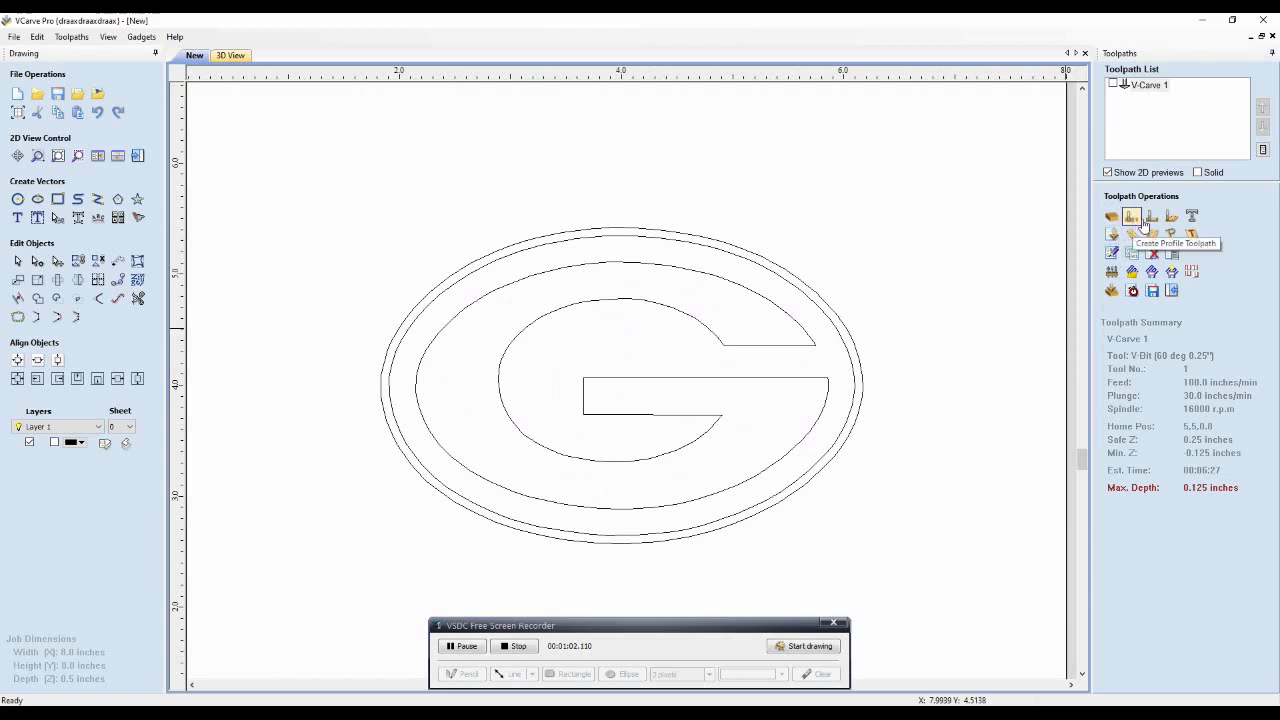
click(1132, 218)
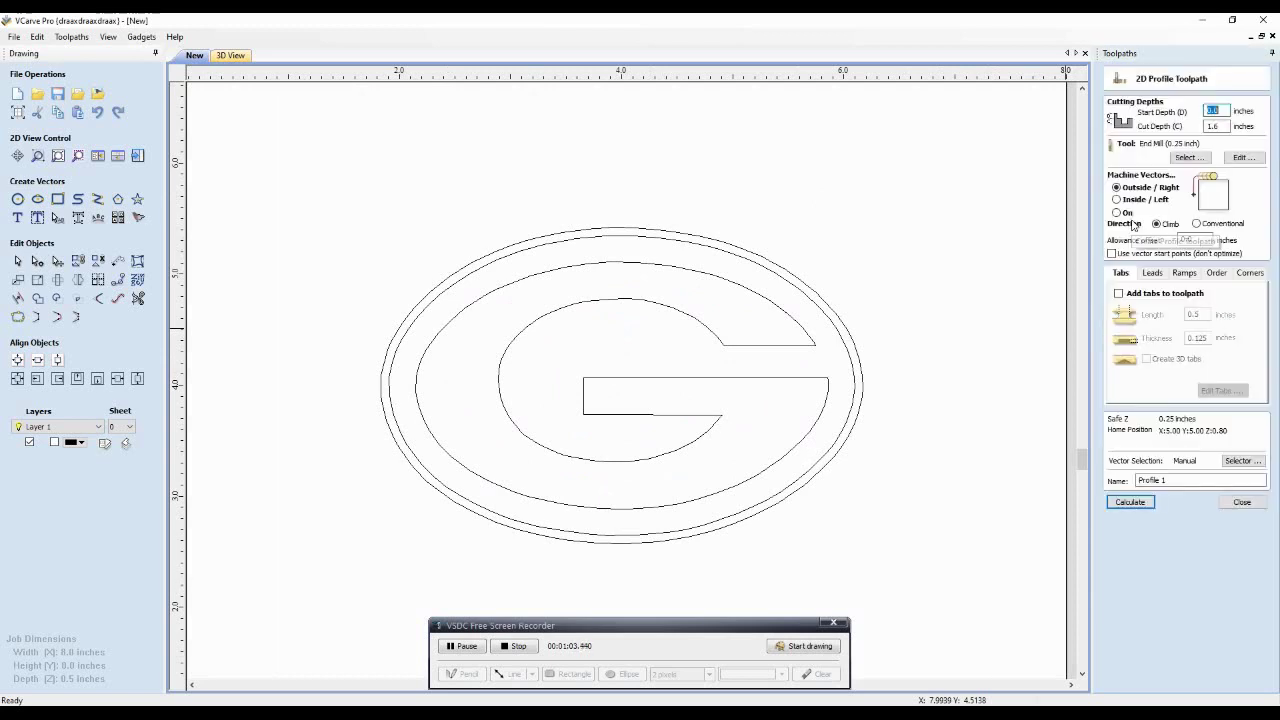
click(700, 276)
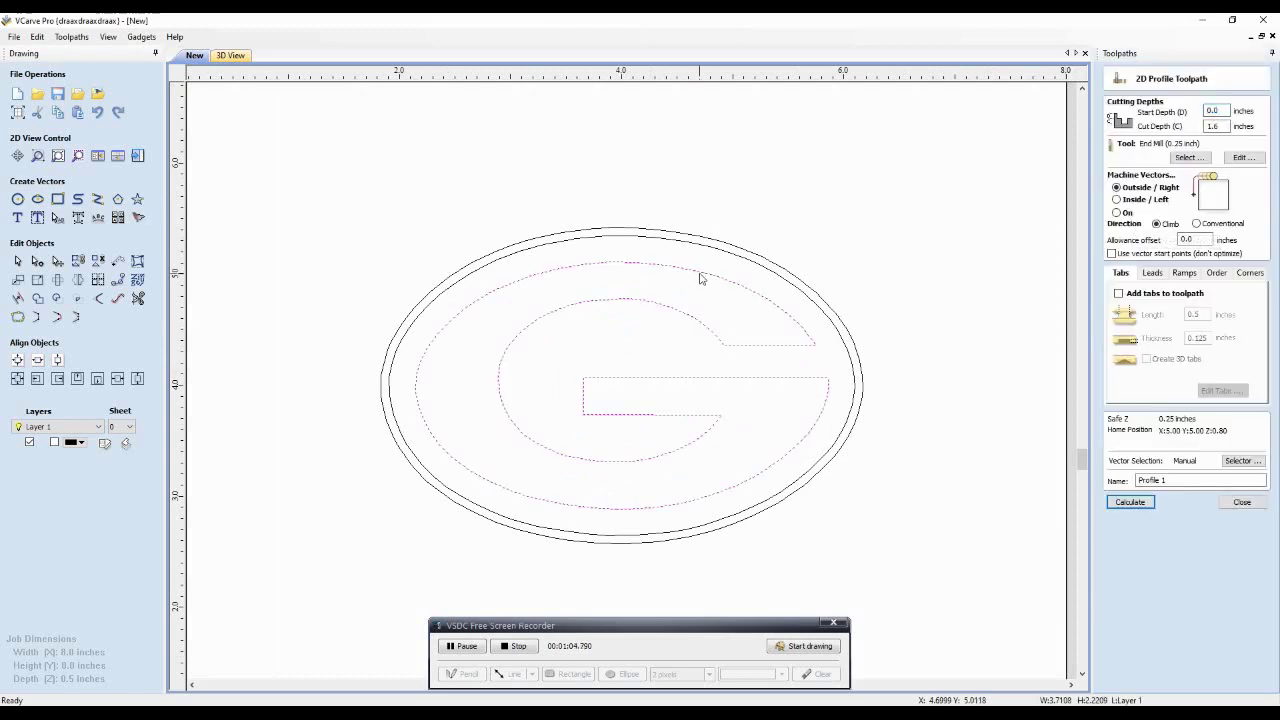
shift+click(754, 262)
shift+click(756, 256)
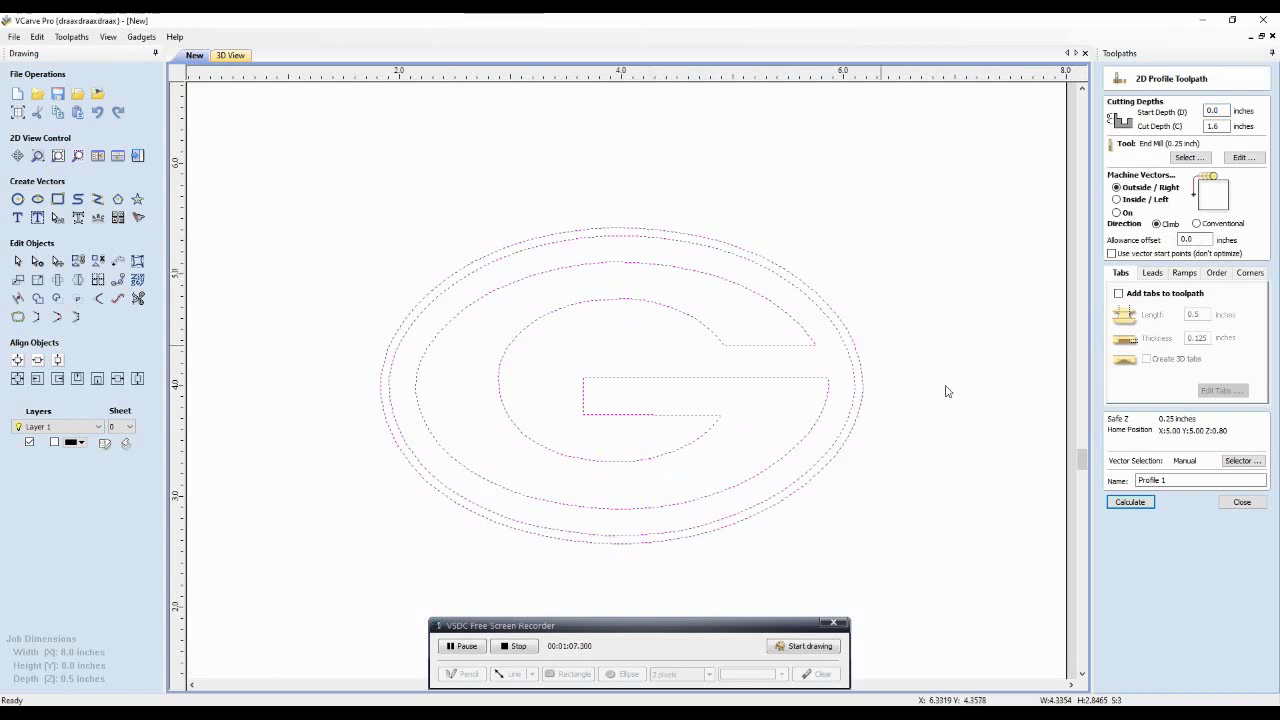
Calculate the profile toolpath with a cut depth of .125 inches and the V-Bit (90 deg 0.5") as its tool
double_click(1213, 126)
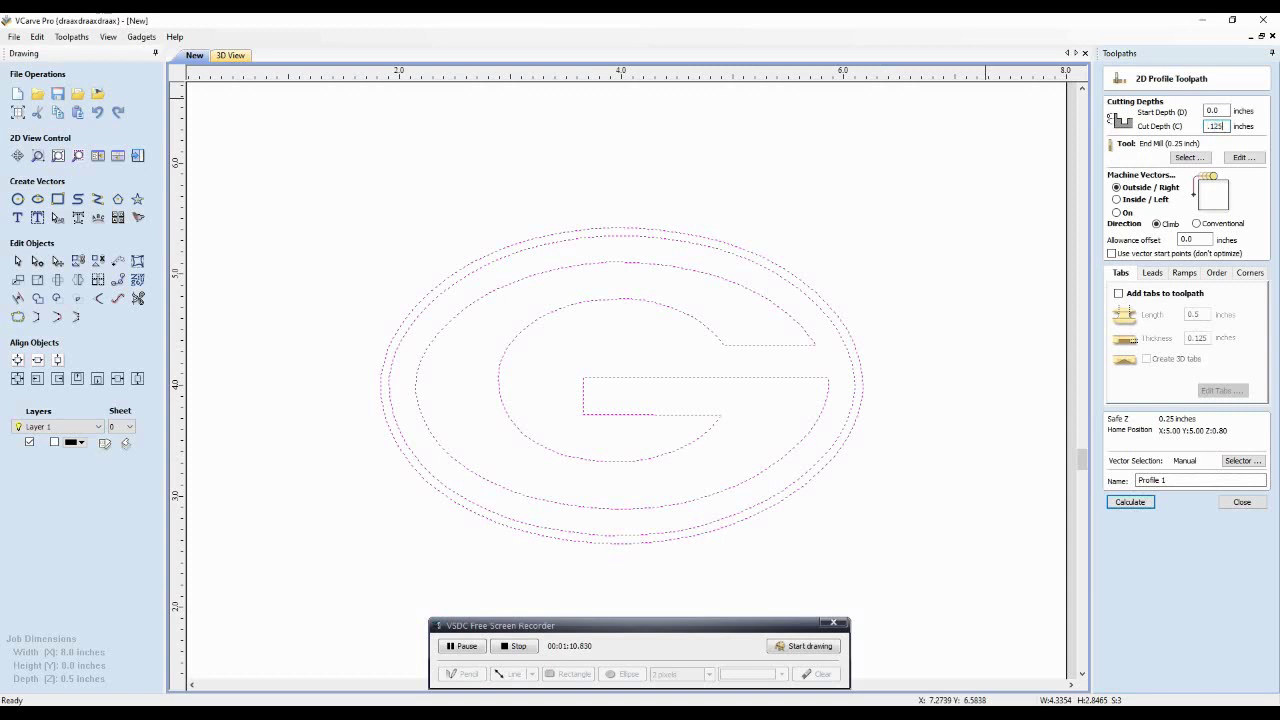
click(1185, 158)
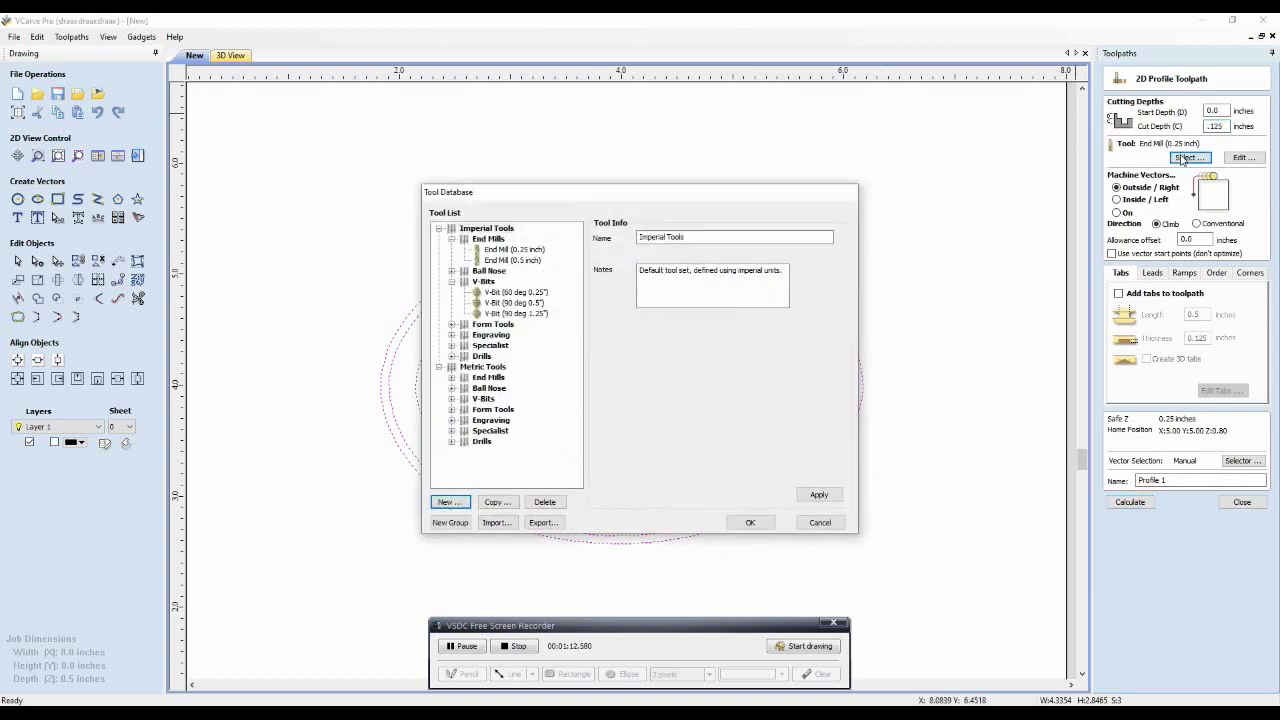
click(525, 293)
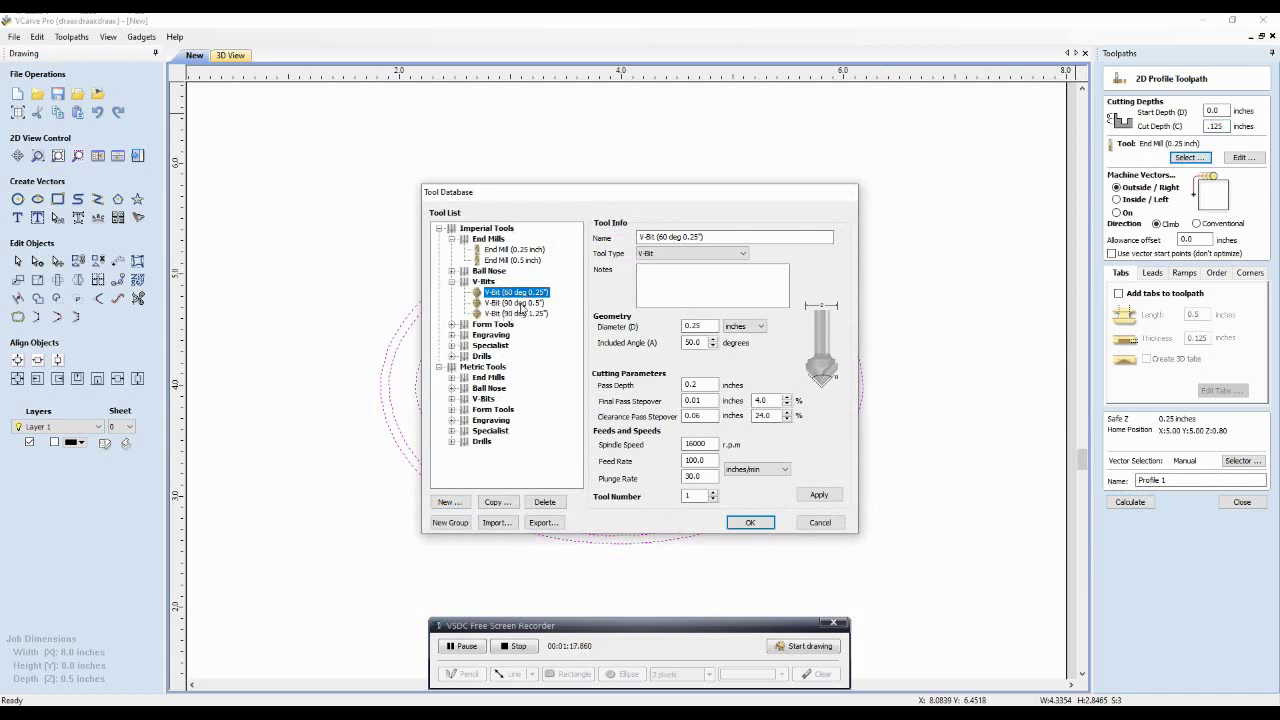
click(519, 303)
click(744, 524)
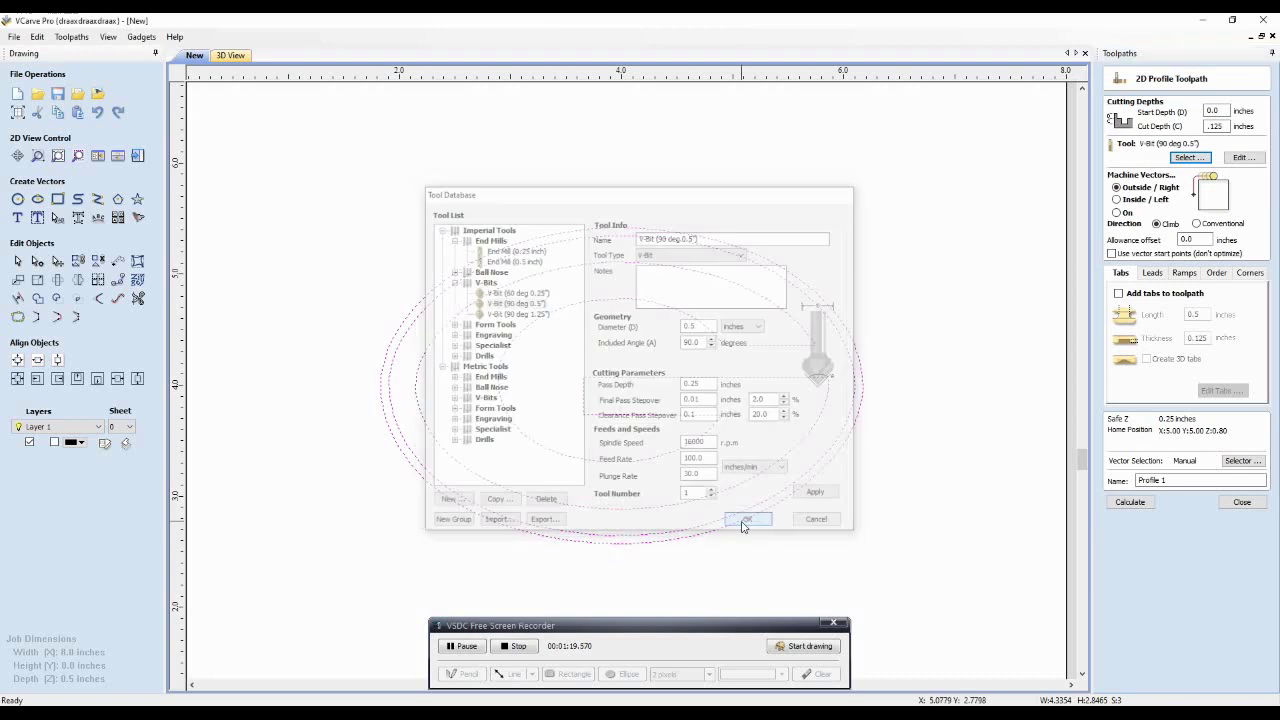
click(1130, 502)
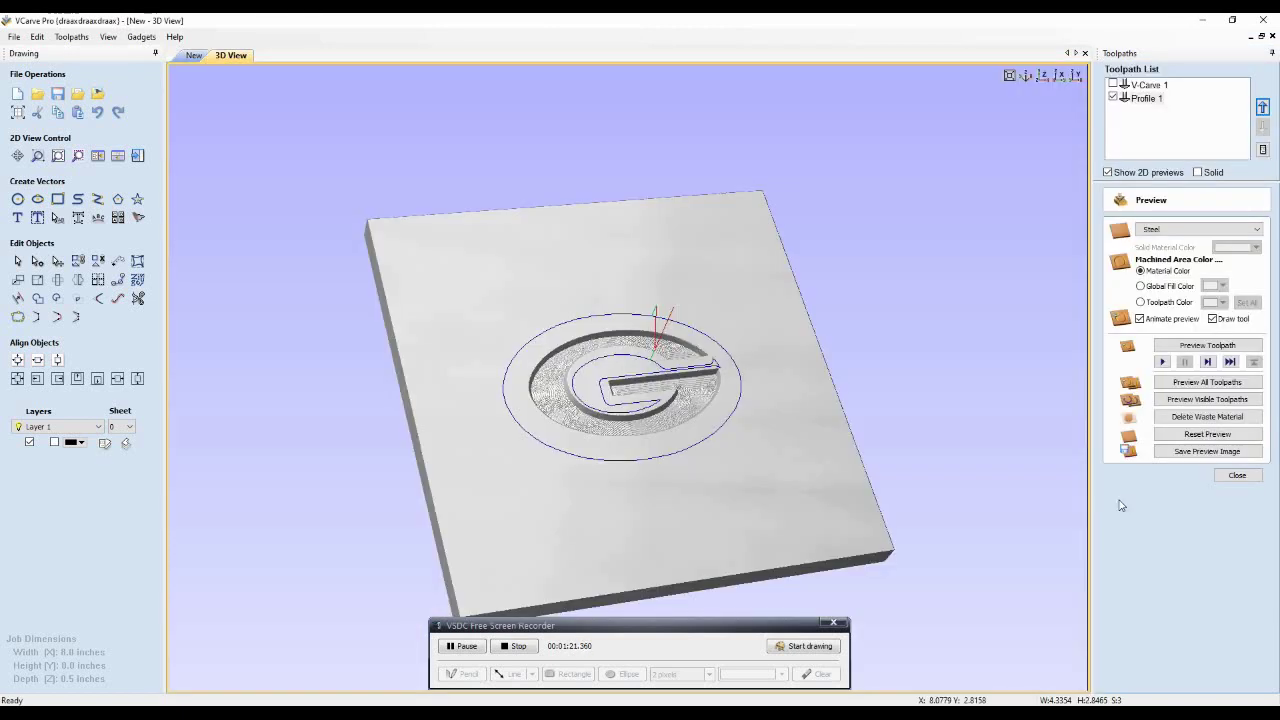
Reset the 3D preview and simulate both the V-carve and profile toolpaths on the steel block
click(1193, 434)
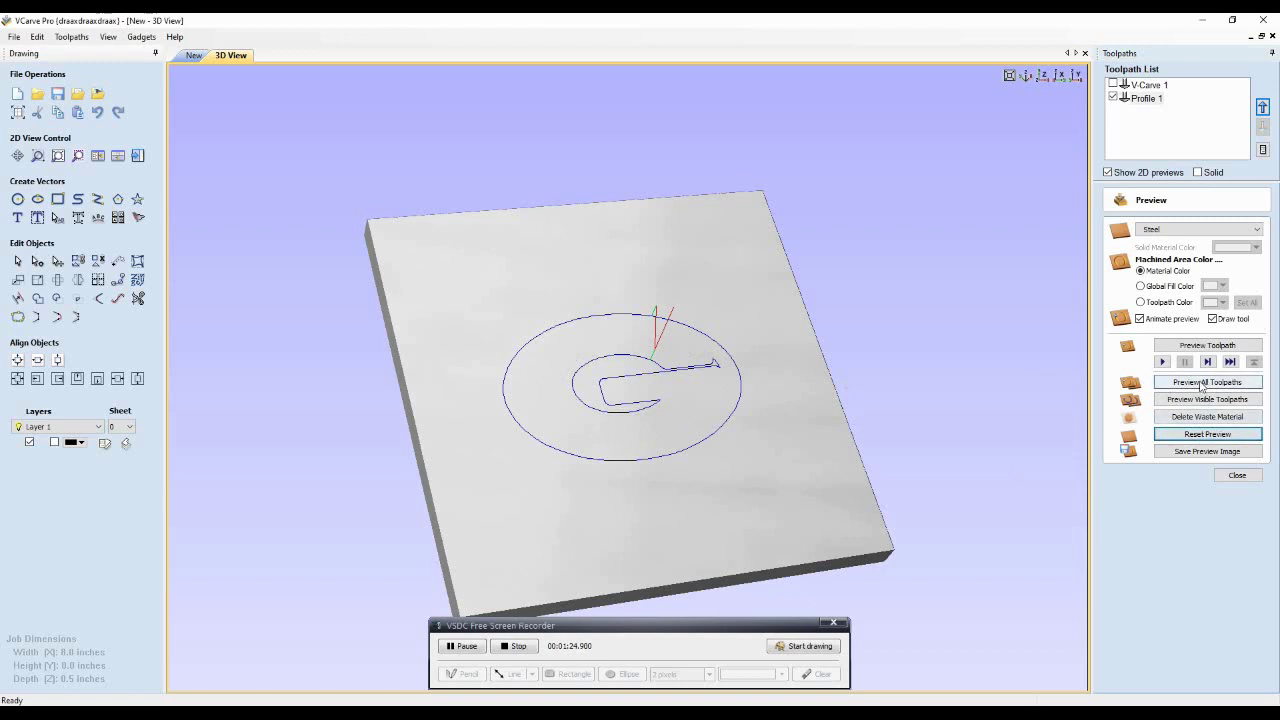
click(1205, 383)
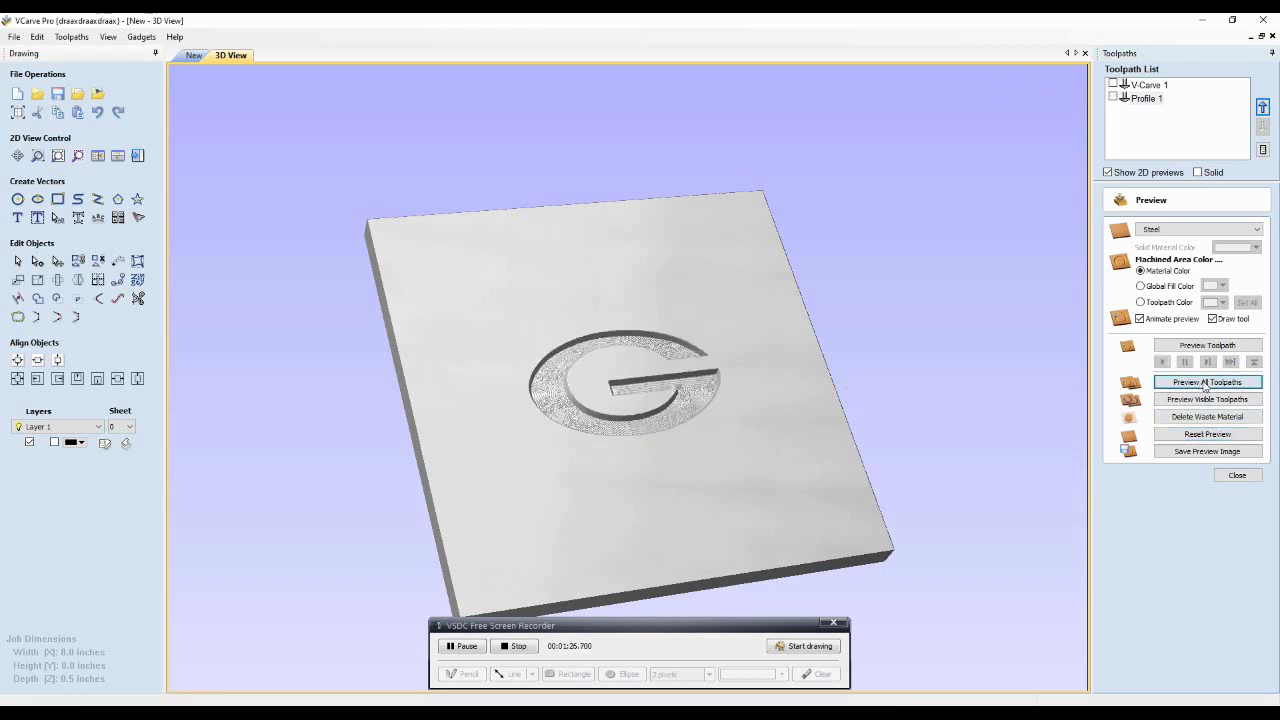
drag(743, 307, 846, 309)
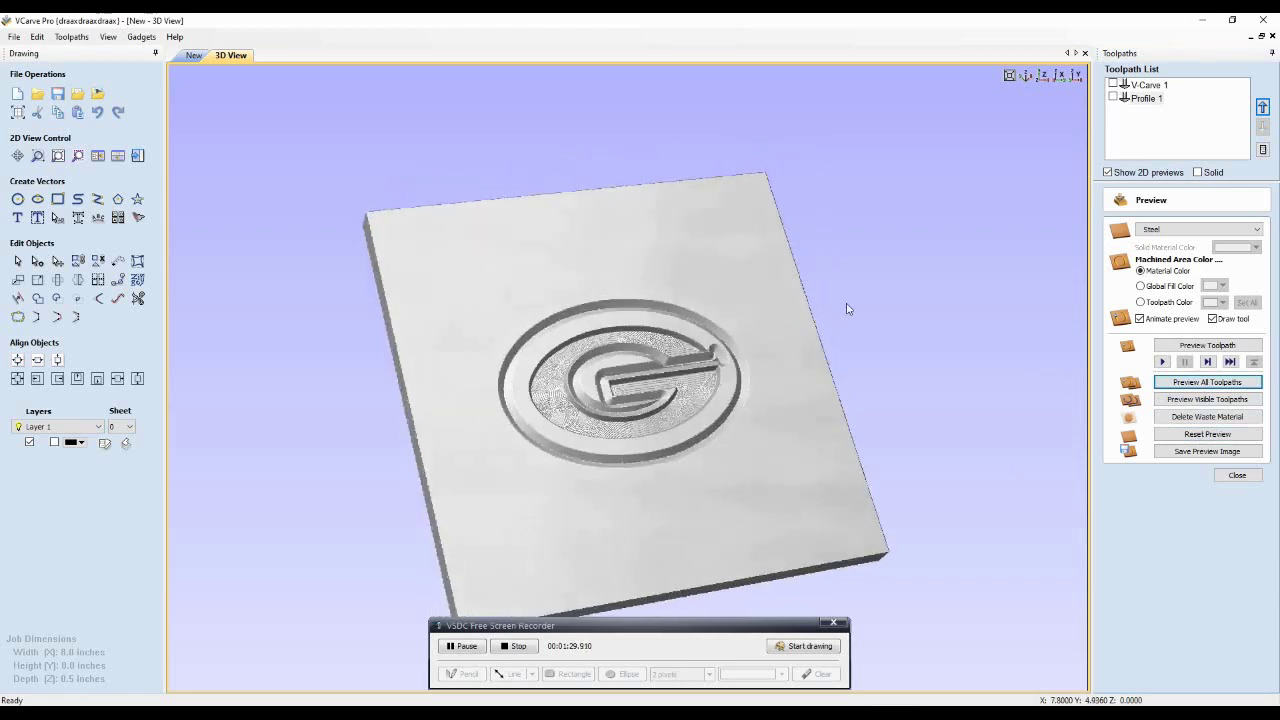
Change the Profile 1 toolpath to machine on the vectors and recalculate it
double_click(1146, 99)
click(1130, 214)
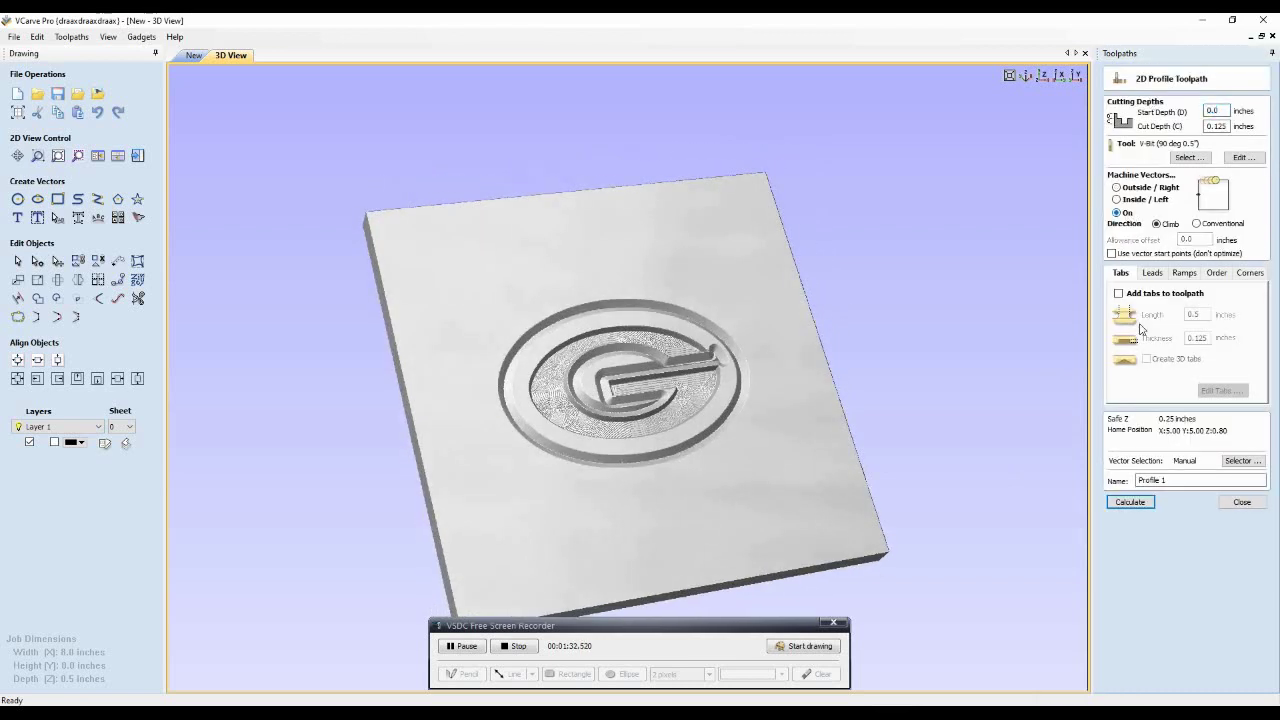
click(1134, 503)
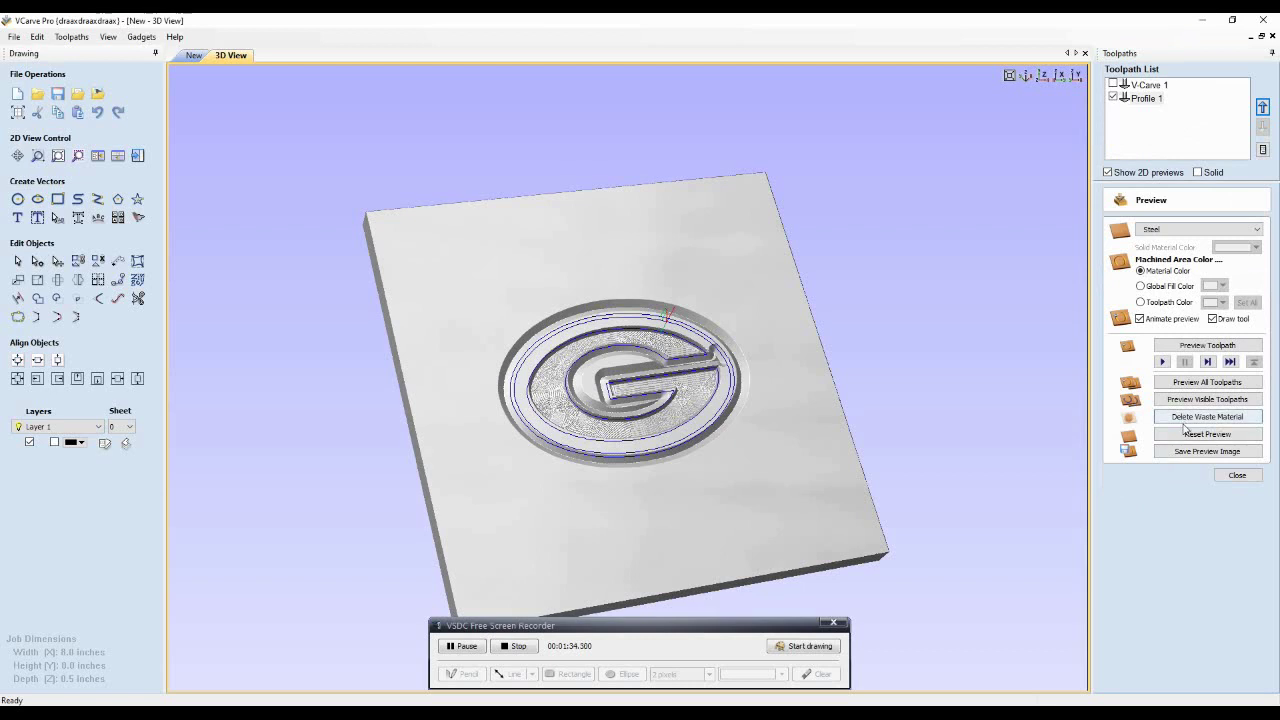
Simulate all toolpaths again on a reset block and examine the carved logo up close
click(1180, 433)
click(1180, 384)
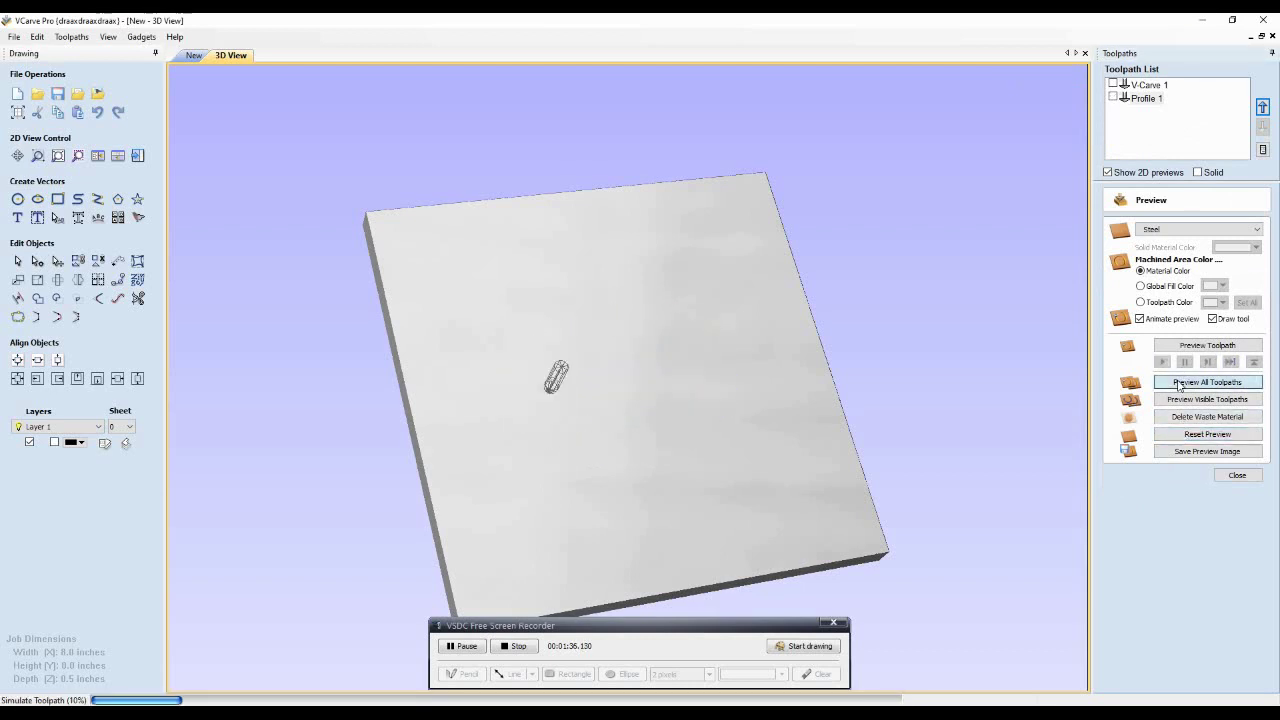
drag(736, 250, 690, 300)
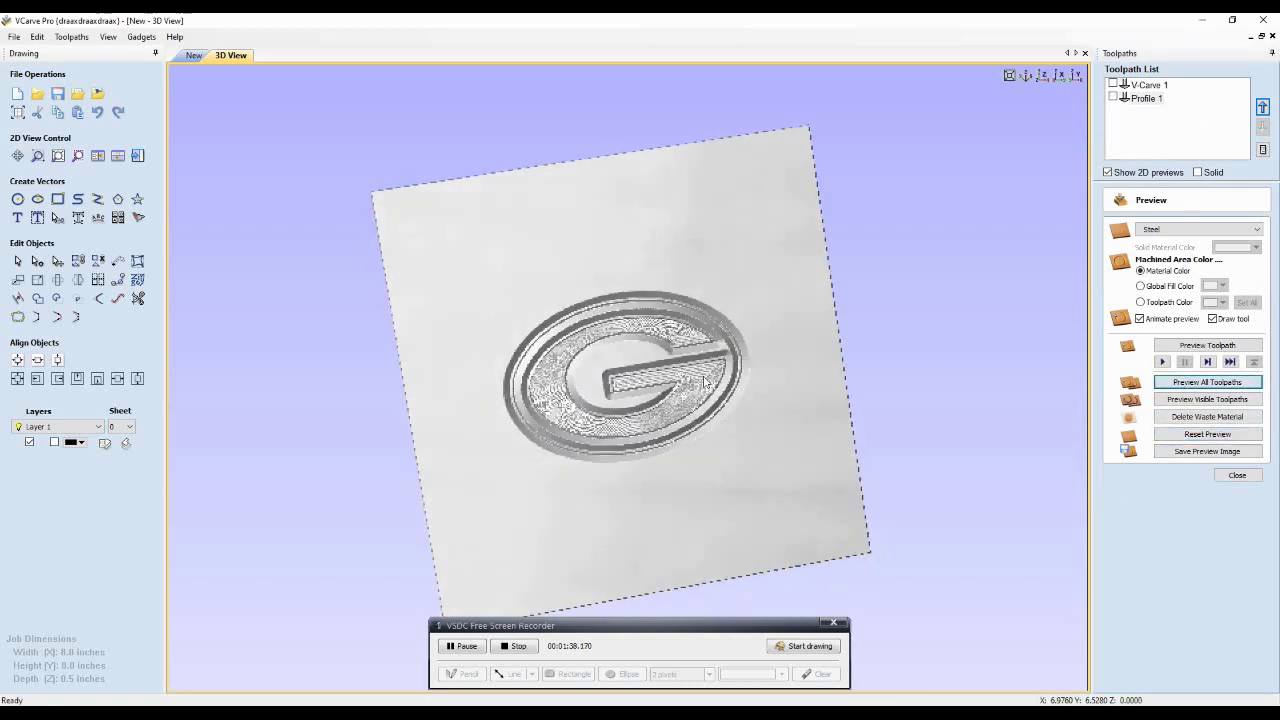
scroll(608, 405, up, 6)
drag(608, 405, 600, 368)
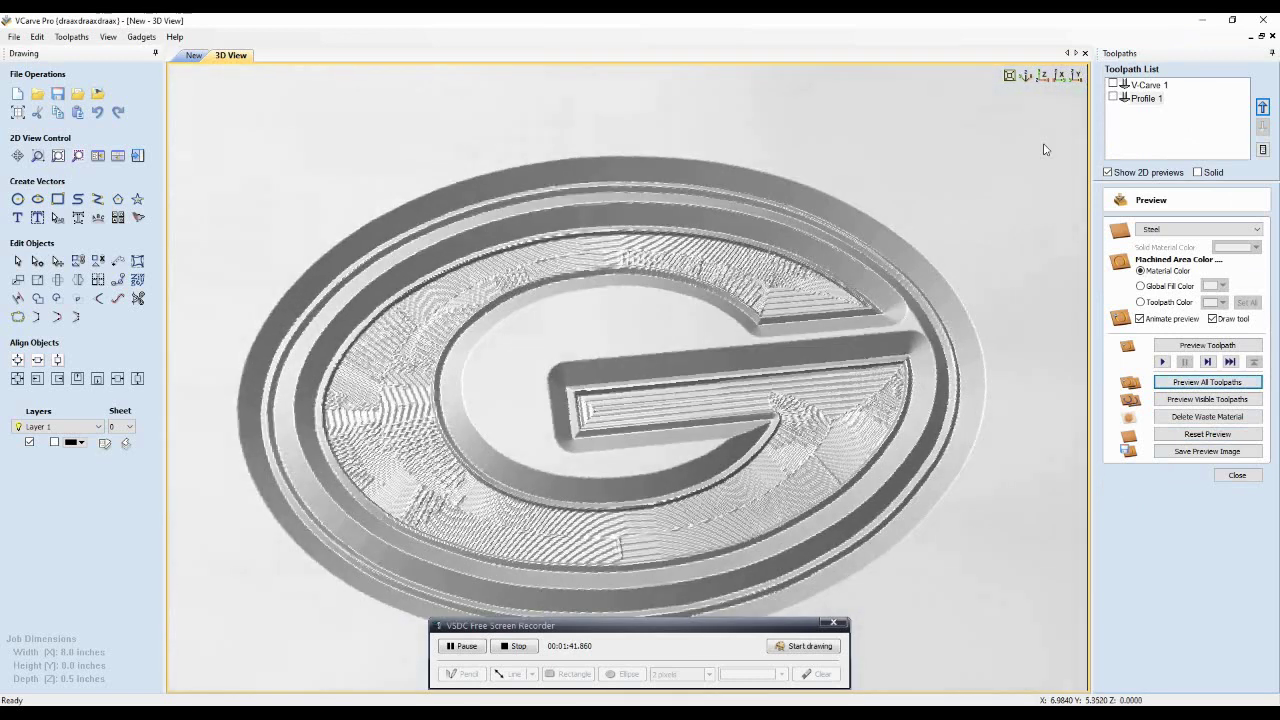
Make Profile 1 the only visible toolpath and simulate it alone on a reset block
click(1146, 86)
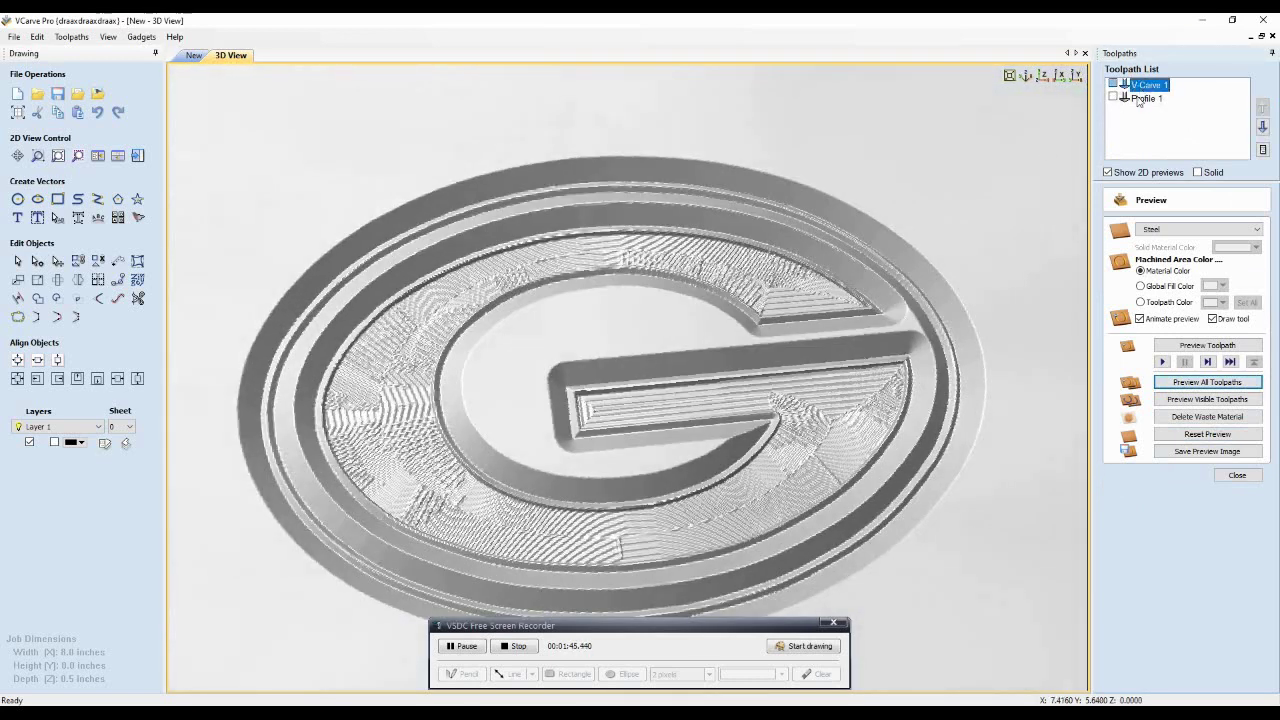
click(1147, 99)
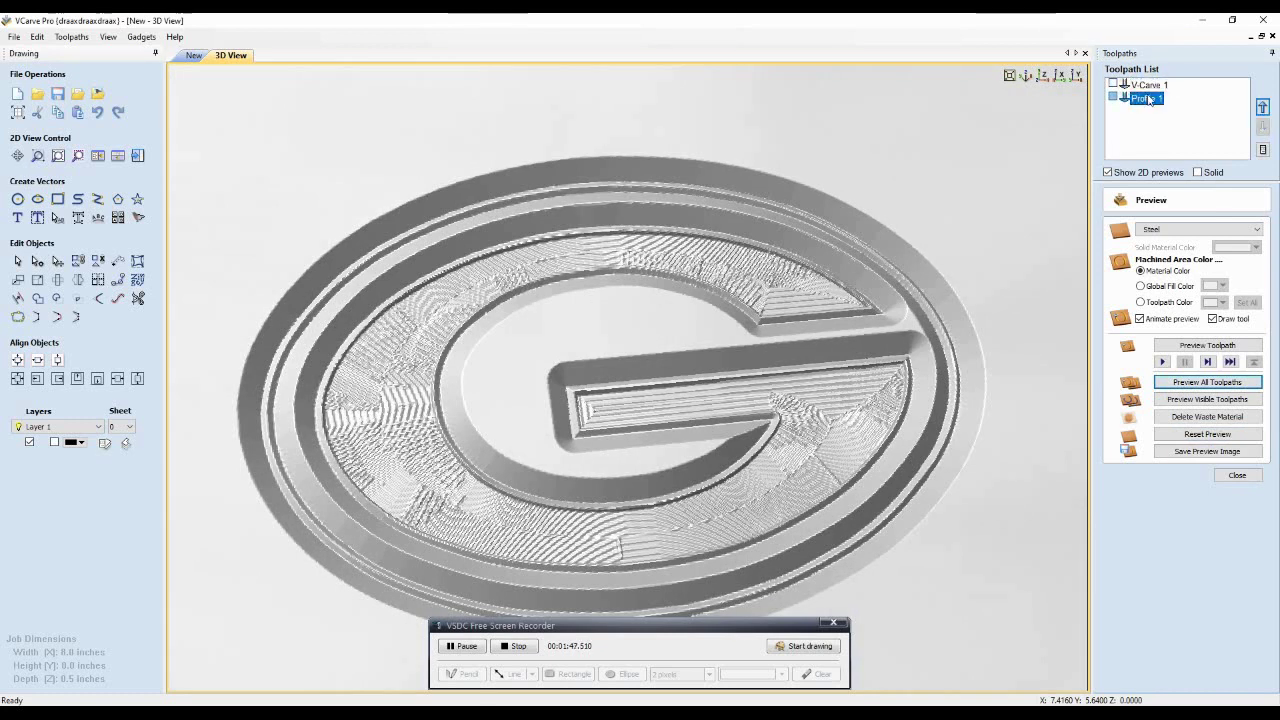
click(1113, 98)
click(1207, 434)
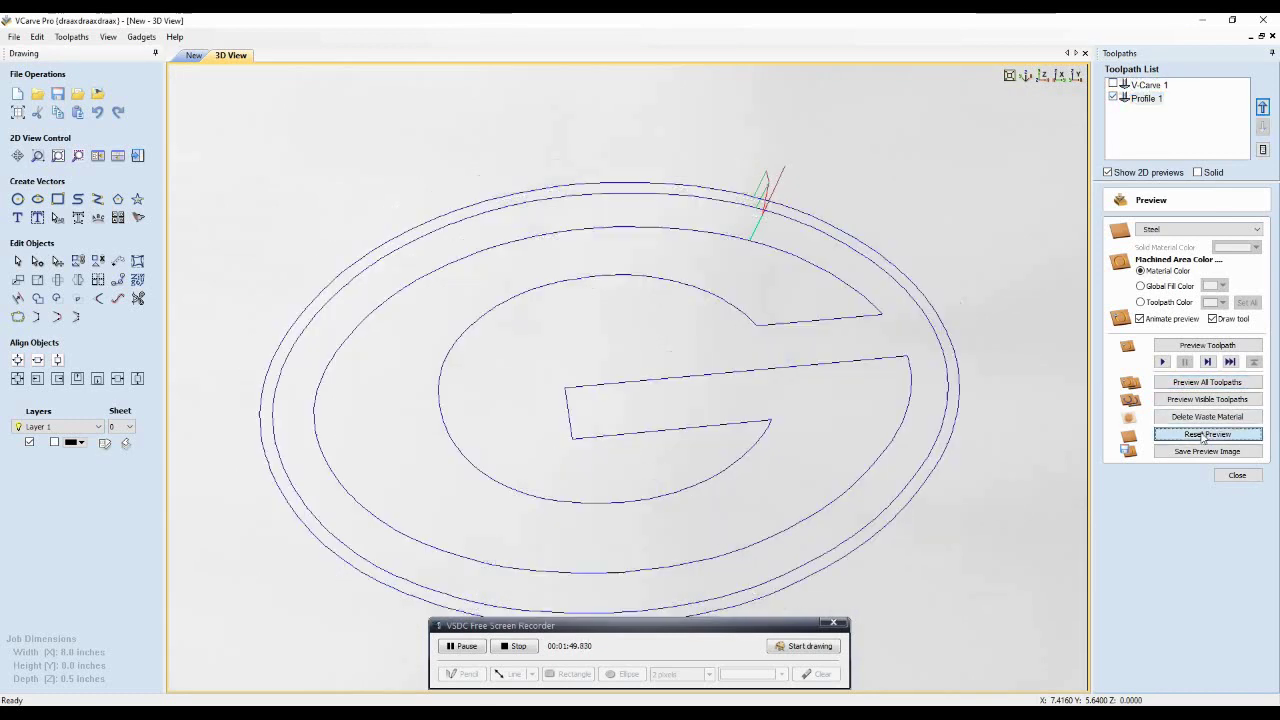
click(1203, 402)
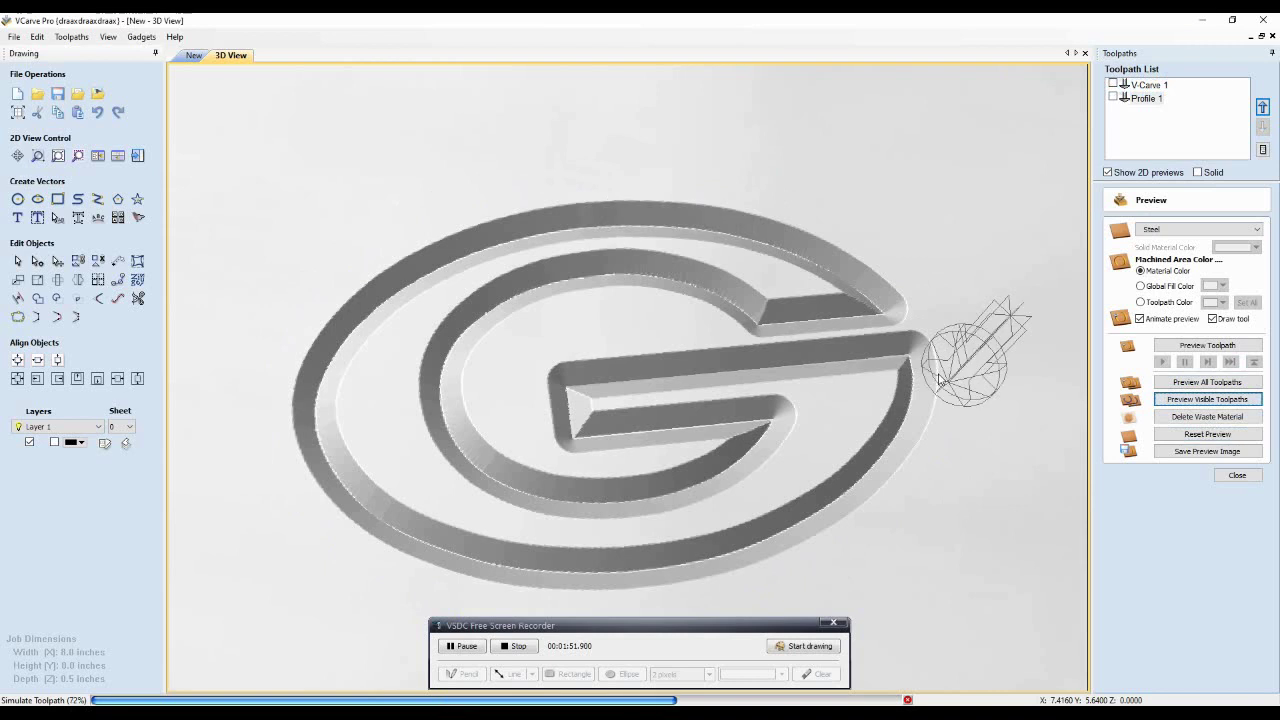
drag(647, 113, 700, 250)
Set the Profile 1 cut depth to .06 inches, recalculate it, and preview all toolpaths
double_click(1154, 100)
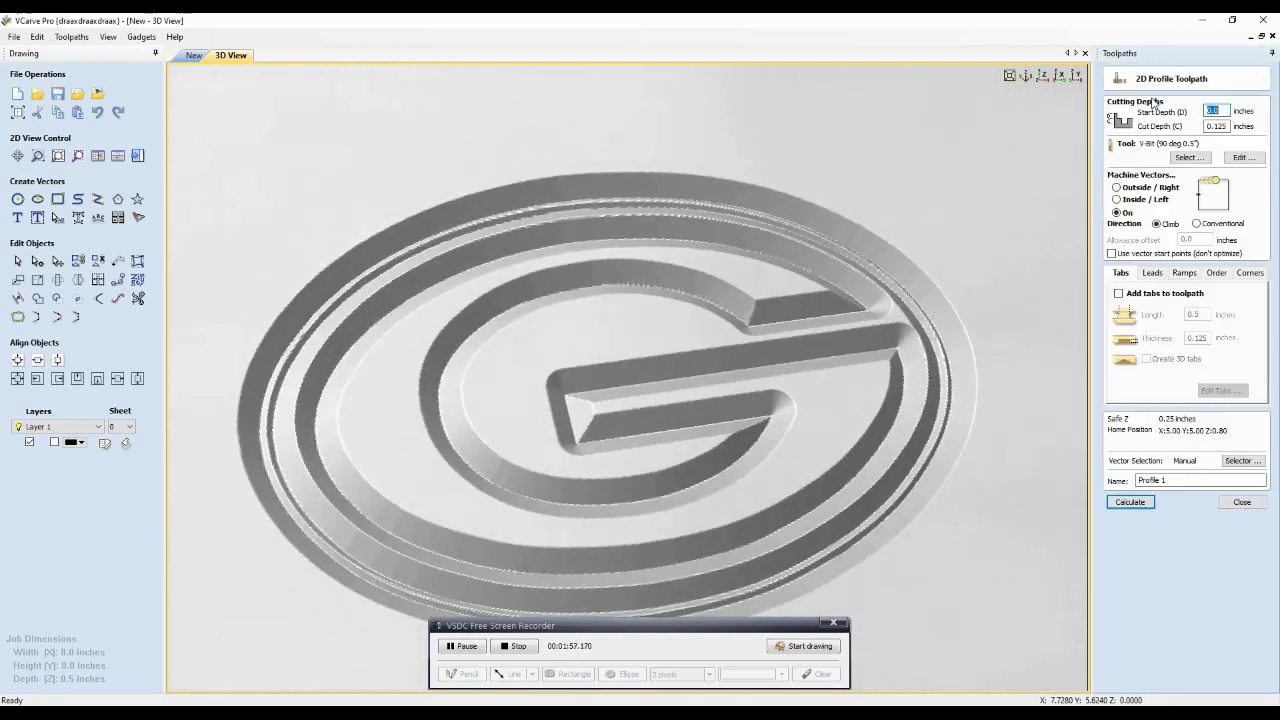
key(Tab)
text(.06)
key(Return)
click(1218, 432)
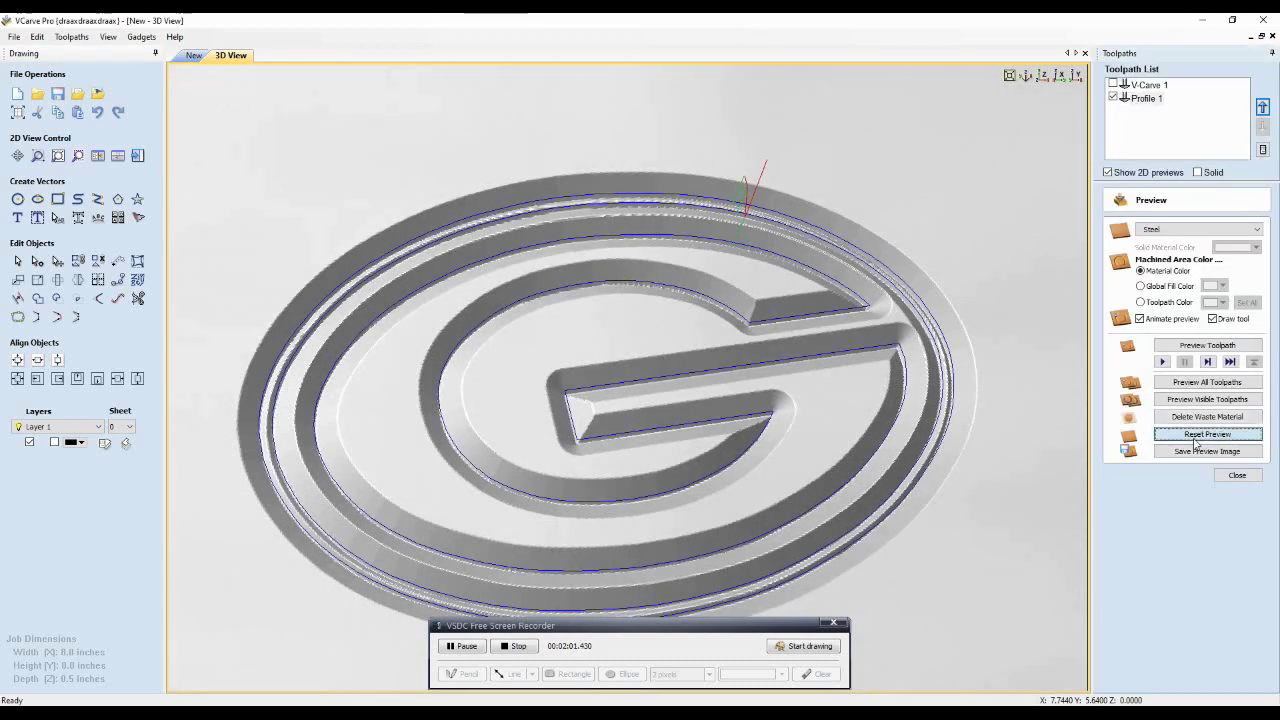
click(1209, 383)
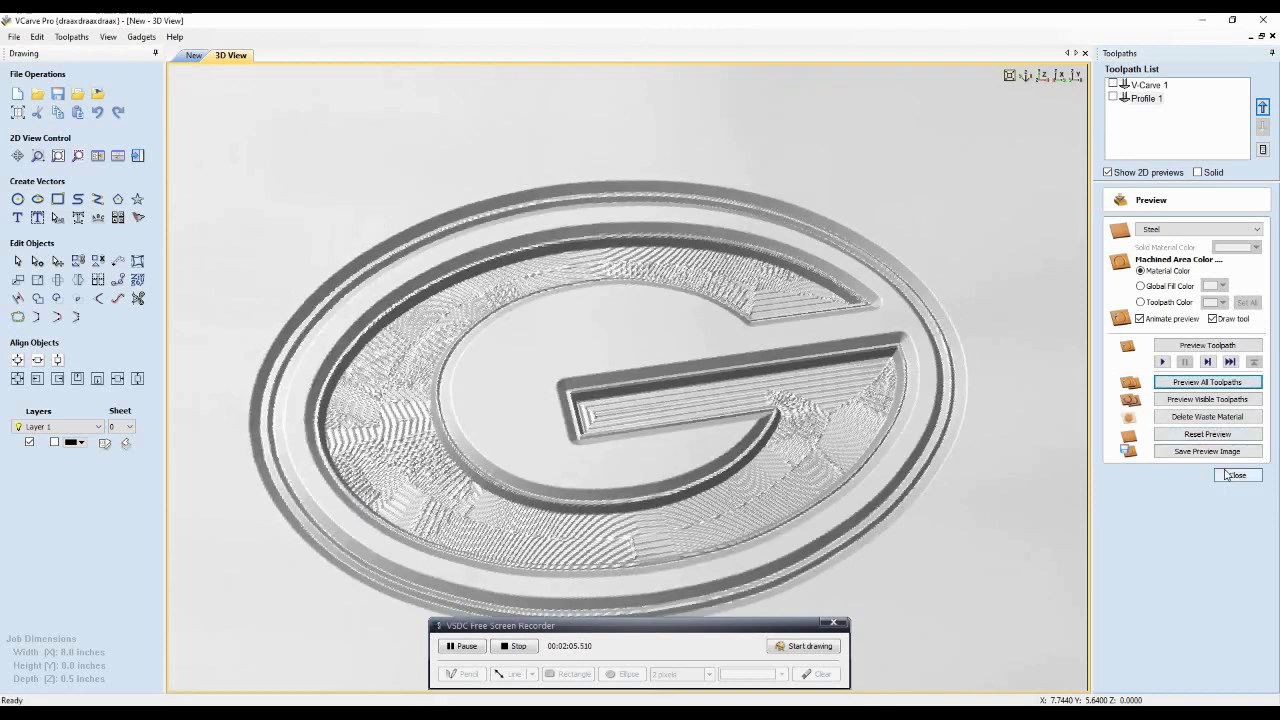
Simulate only the recalculated Profile 1 toolpath on a reset block and examine the result over the whole block
click(1113, 98)
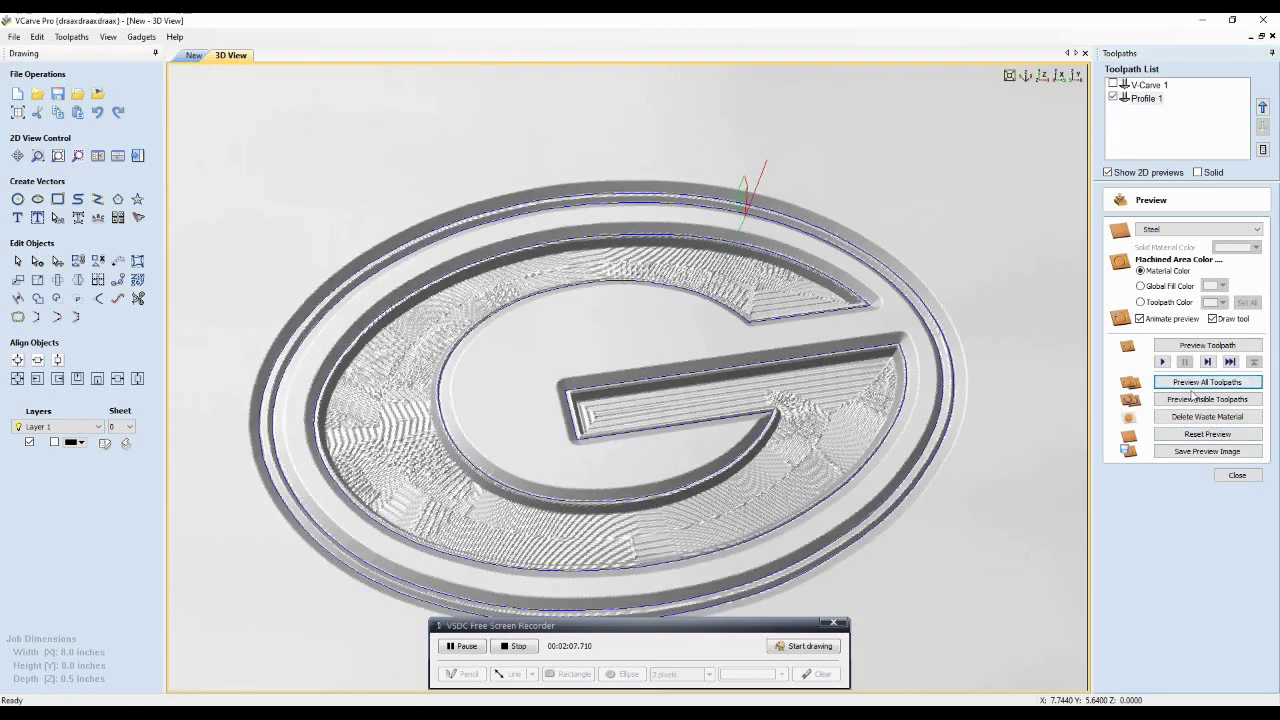
click(1200, 434)
click(1205, 400)
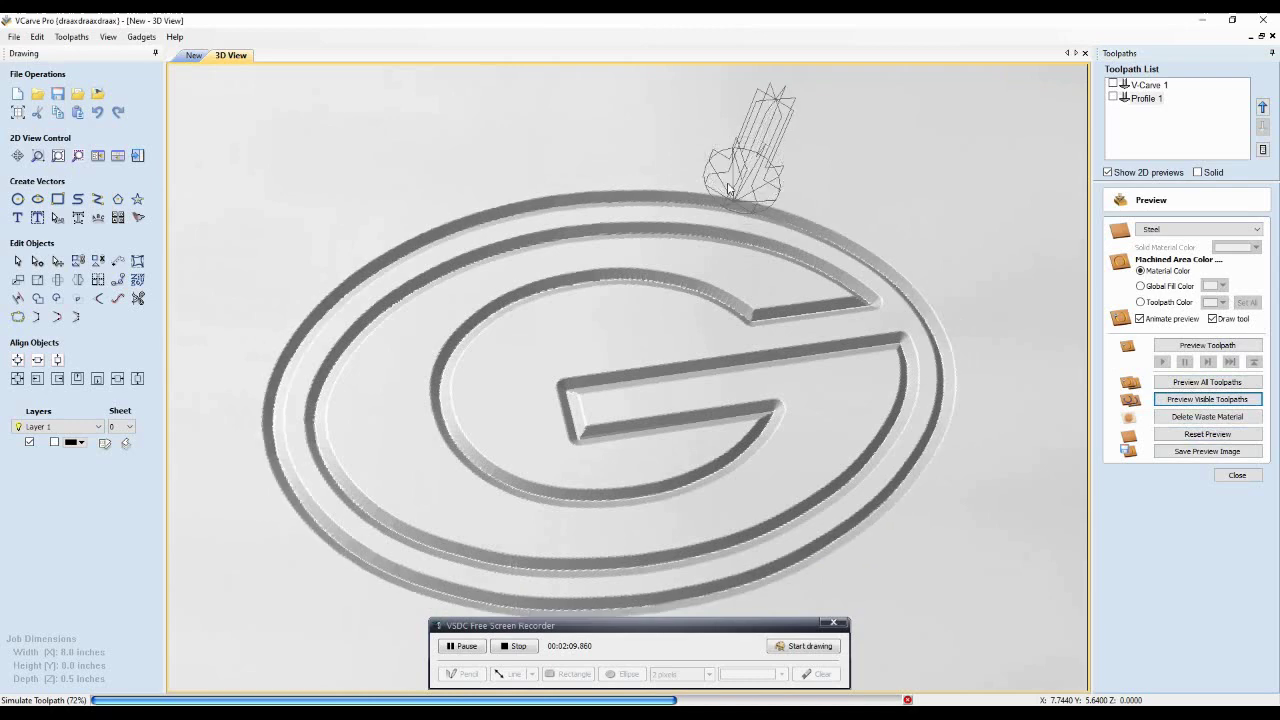
drag(747, 203, 698, 443)
scroll(762, 423, down, 5)
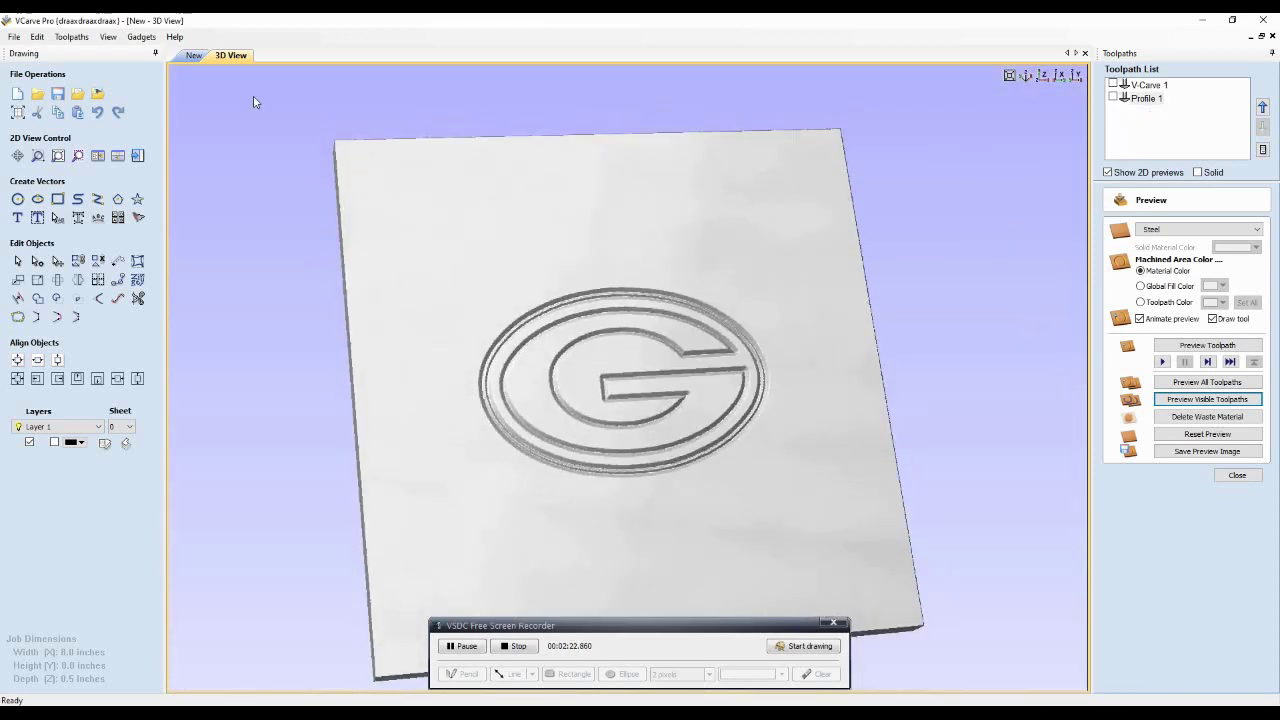
Set up a new 2D Profile toolpath on the outer ellipse, cutting Outside / Right with the End Mill (0.25 inch)
click(188, 57)
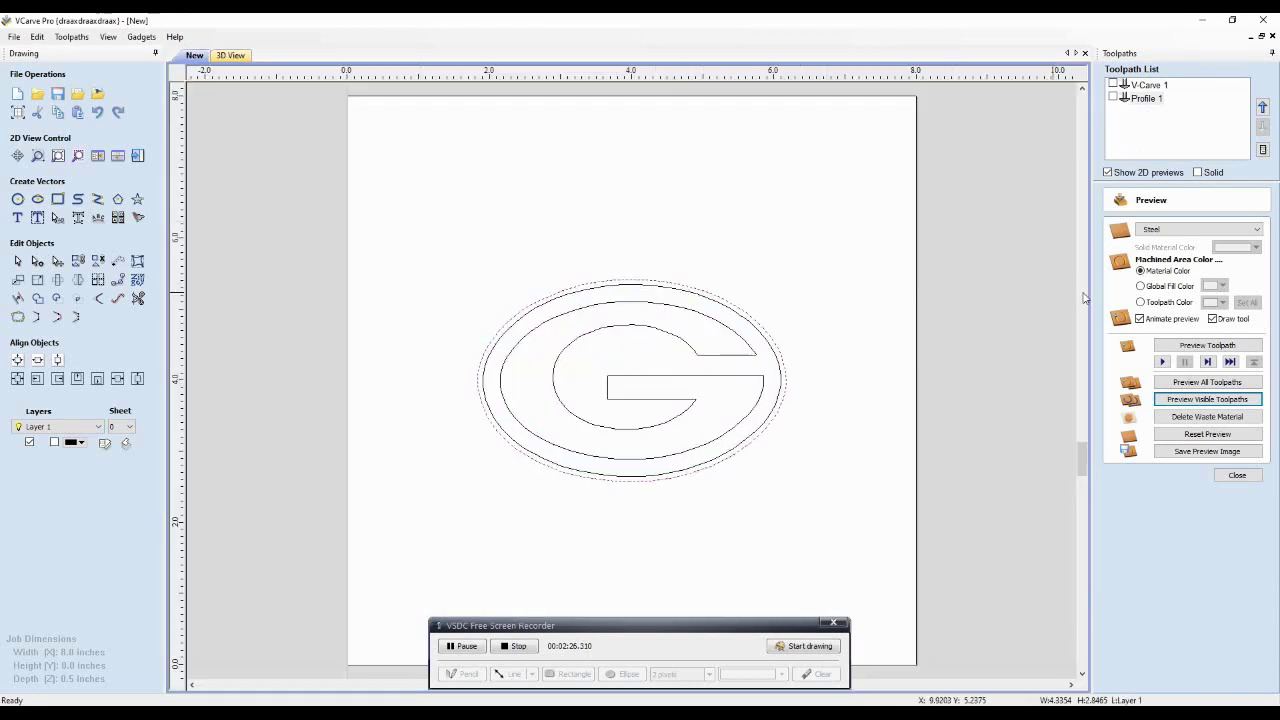
click(1236, 476)
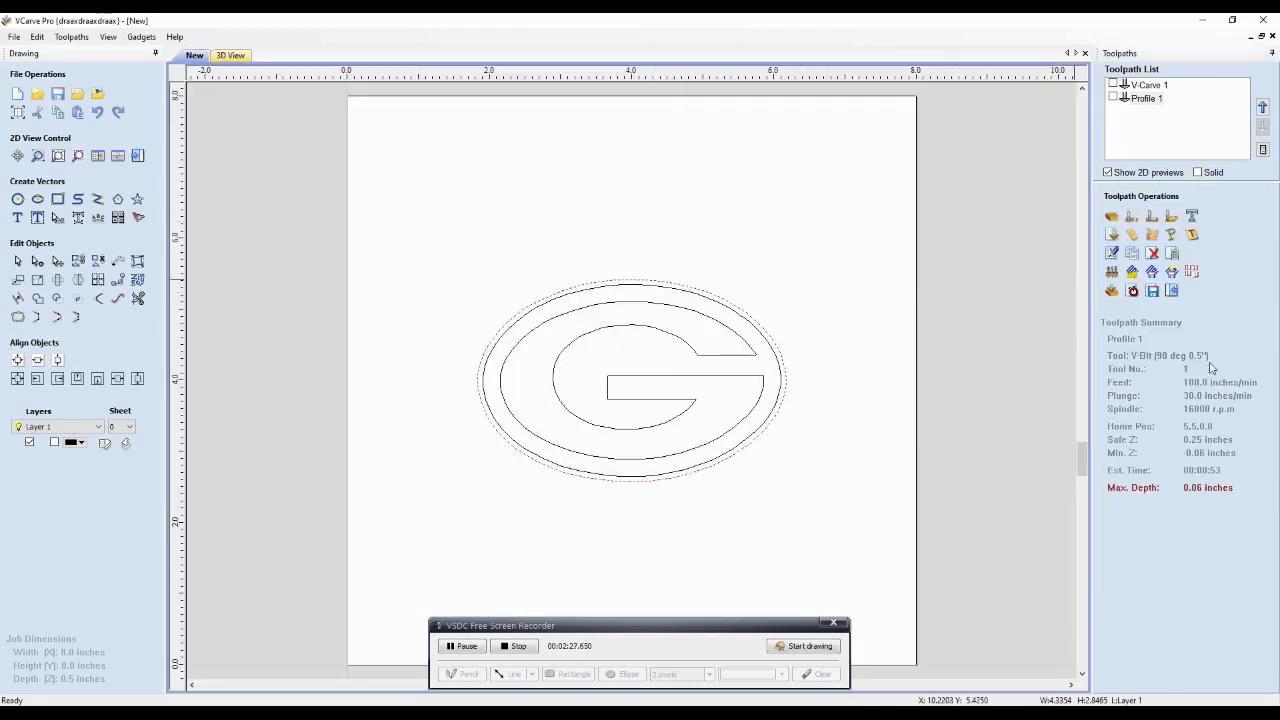
click(1129, 220)
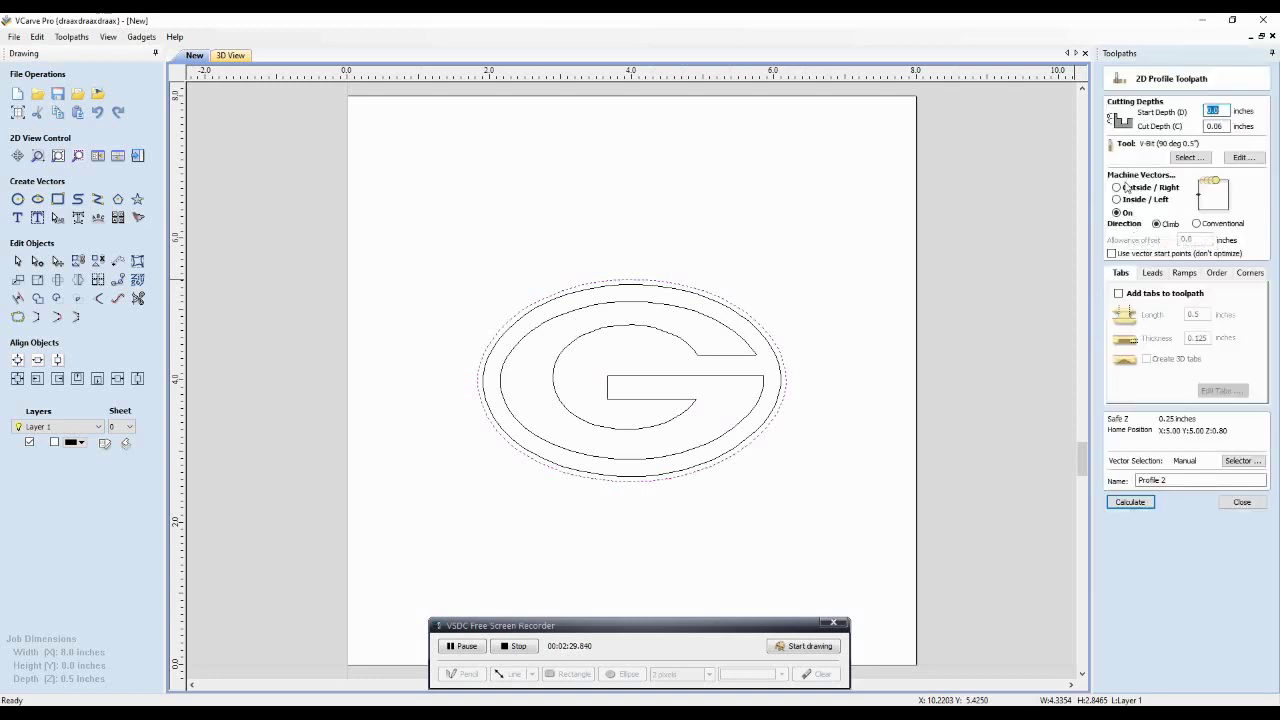
click(1117, 187)
click(1177, 158)
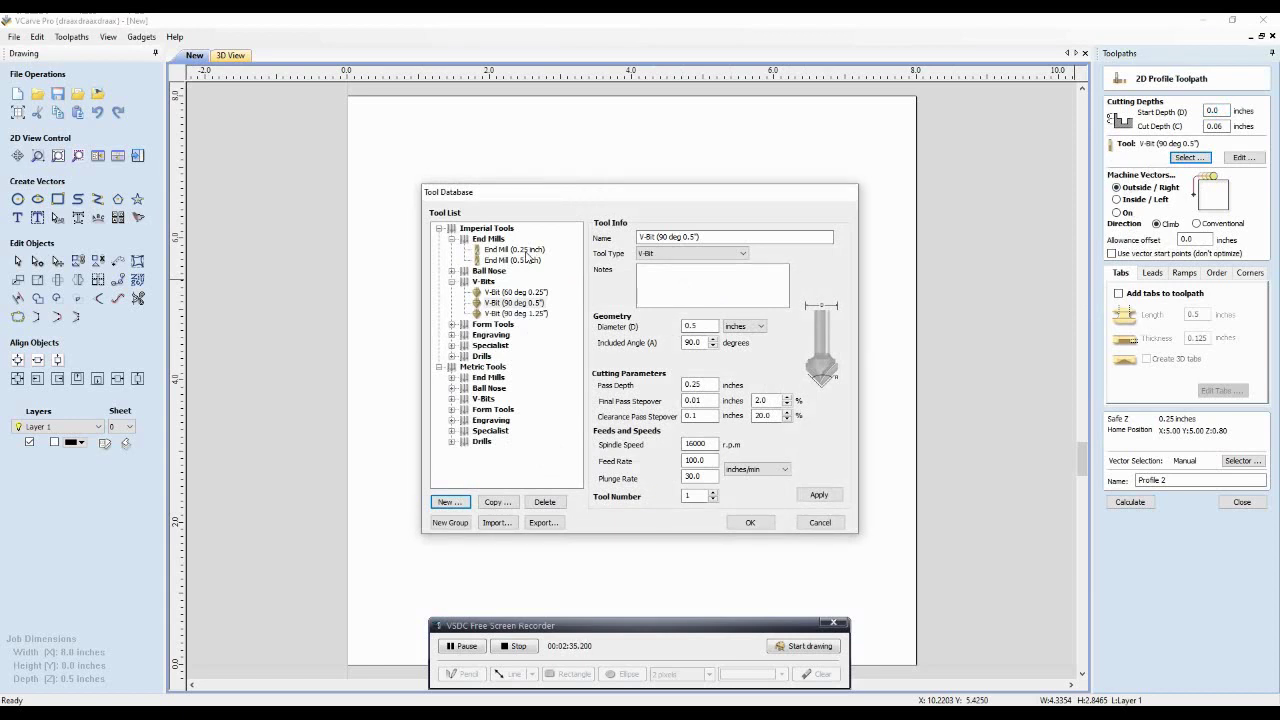
click(515, 249)
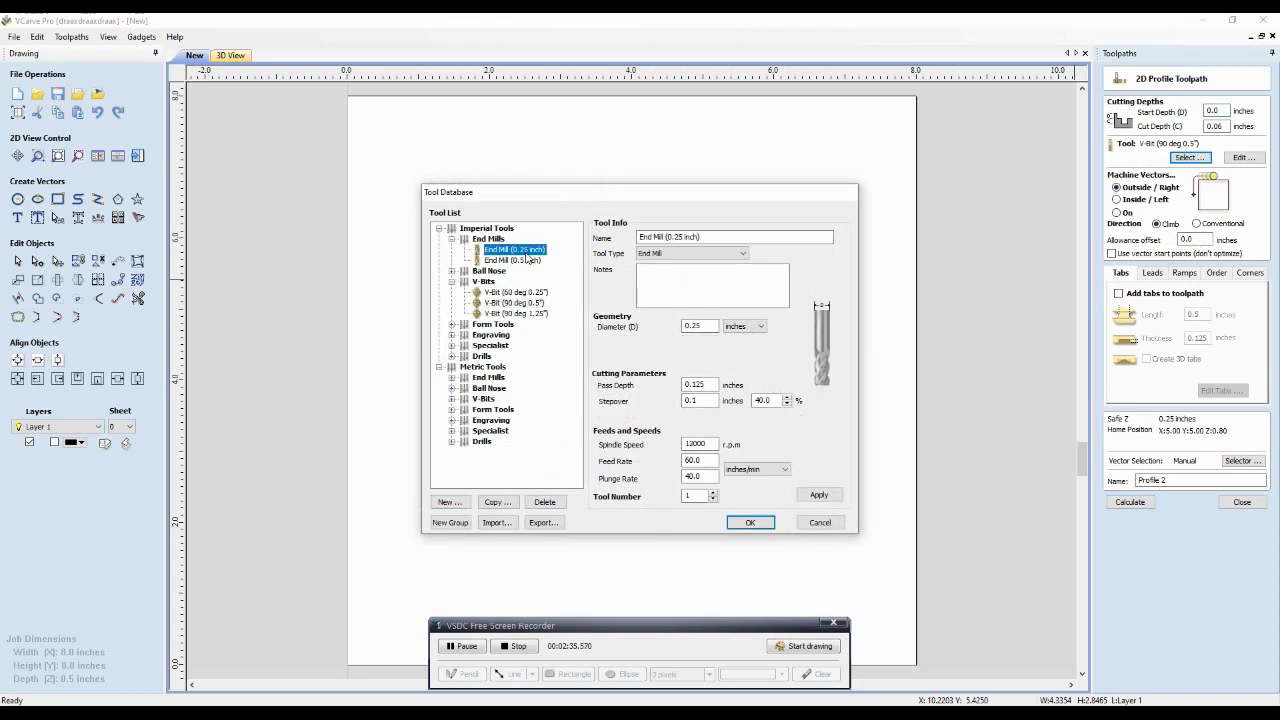
click(750, 523)
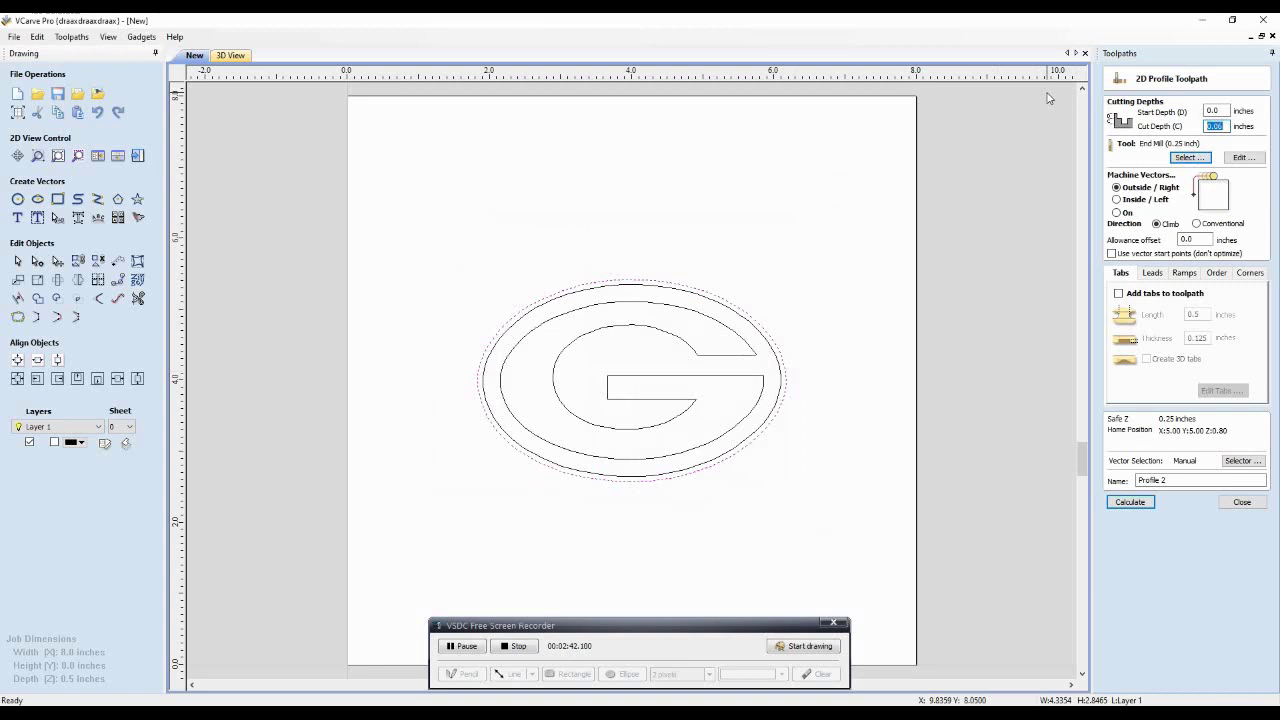
Calculate the outer ellipse cutout to a depth of 0.5 inches and simulate it together with Profile 1 on a reset block
click(1130, 502)
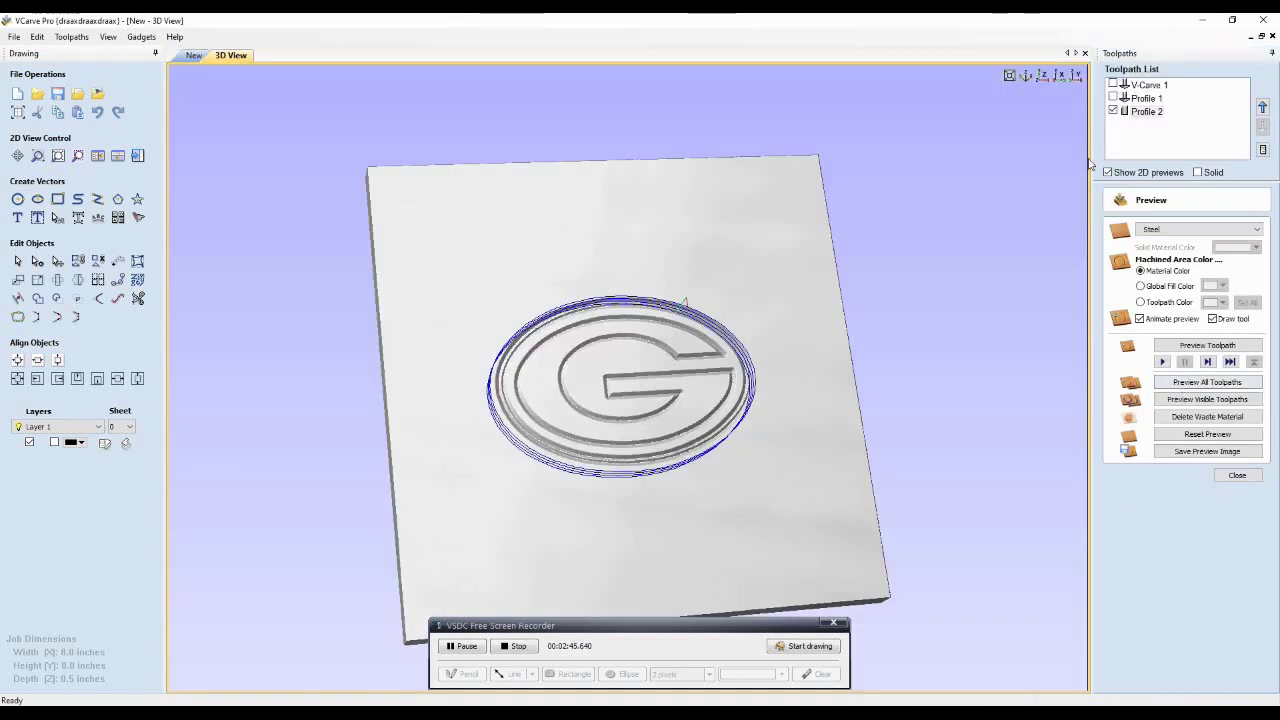
click(1113, 98)
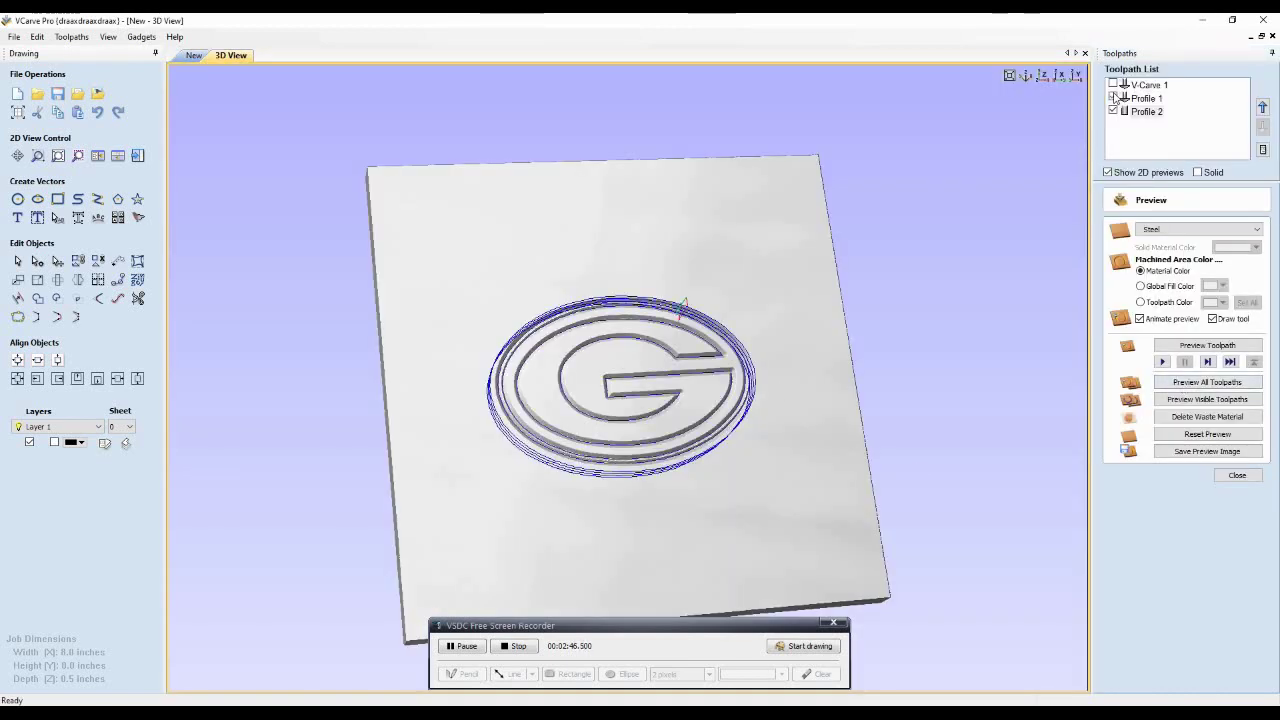
click(1208, 433)
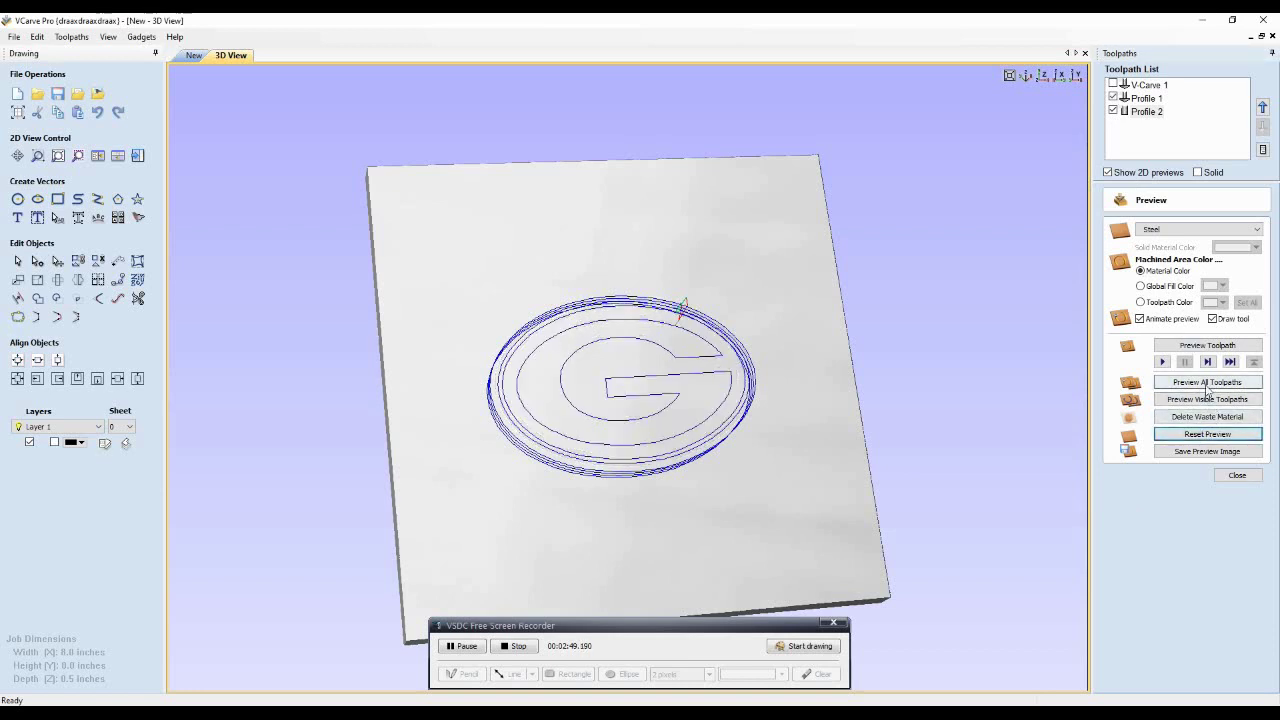
click(1207, 398)
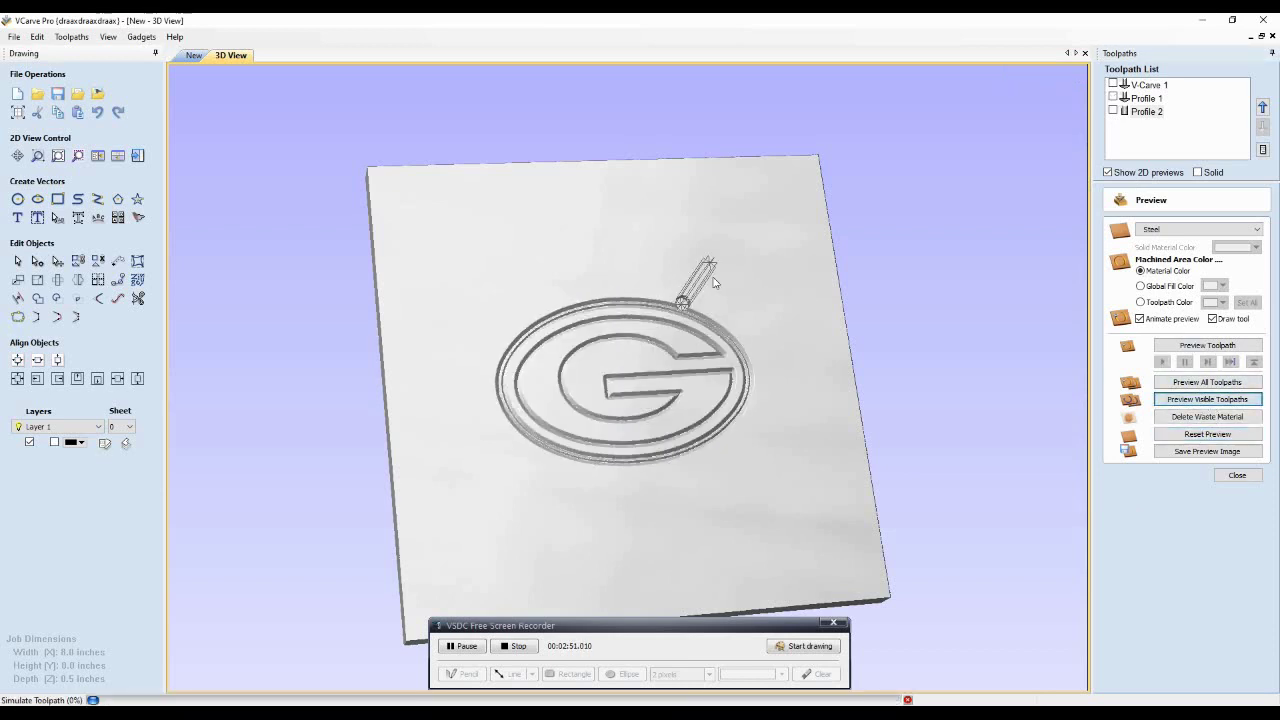
Examine the simulated logo and its cutout up close, and check the estimated machining times of the toolpaths
drag(691, 223, 660, 410)
scroll(660, 410, up, 5)
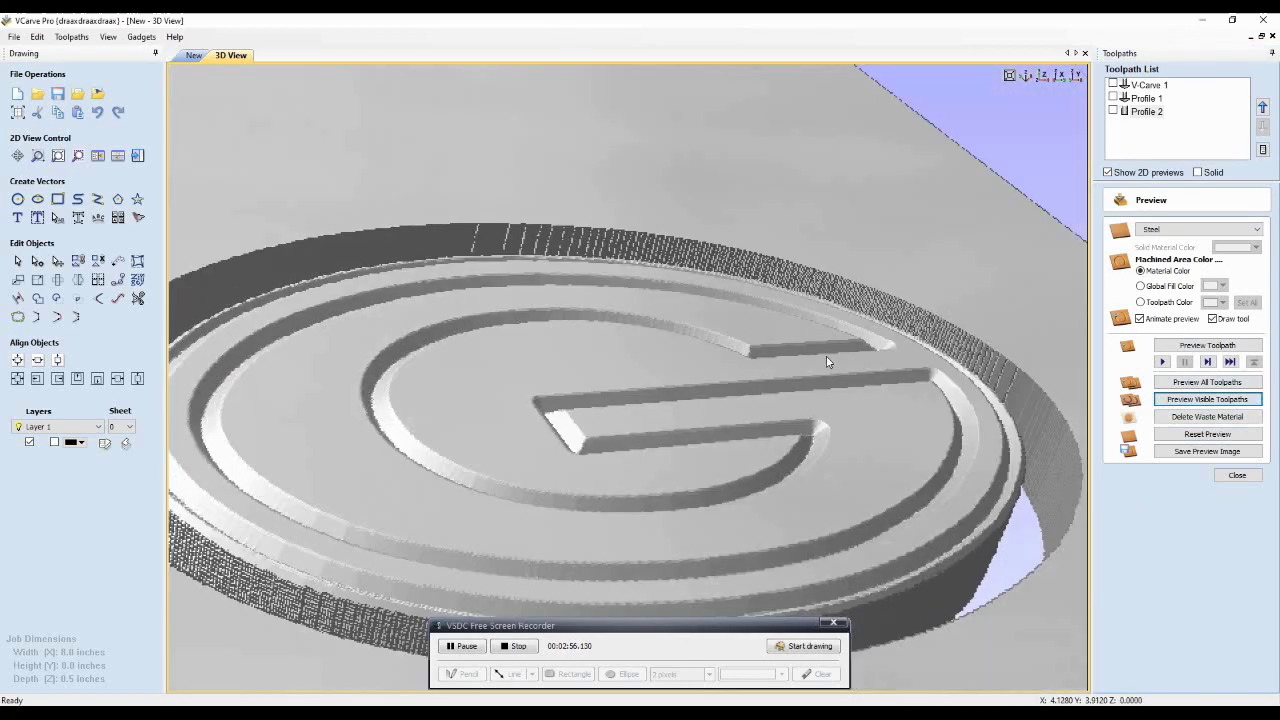
drag(826, 356, 753, 465)
click(1237, 475)
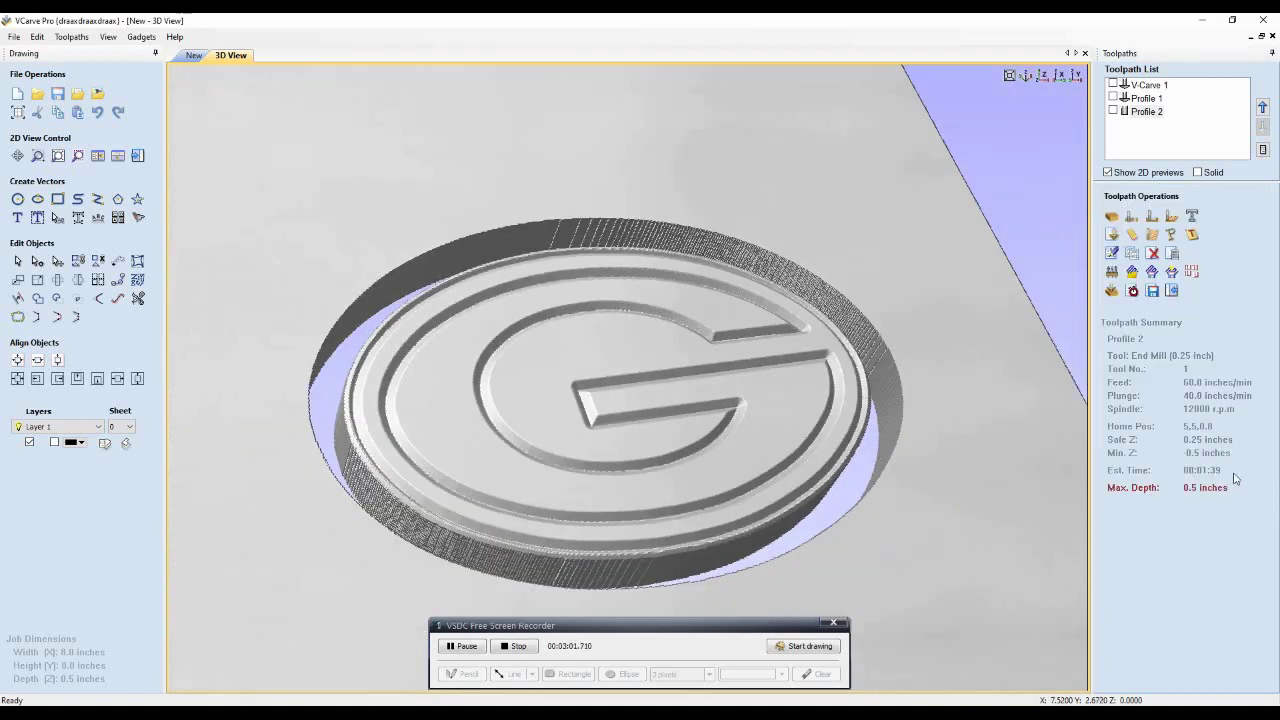
click(1134, 290)
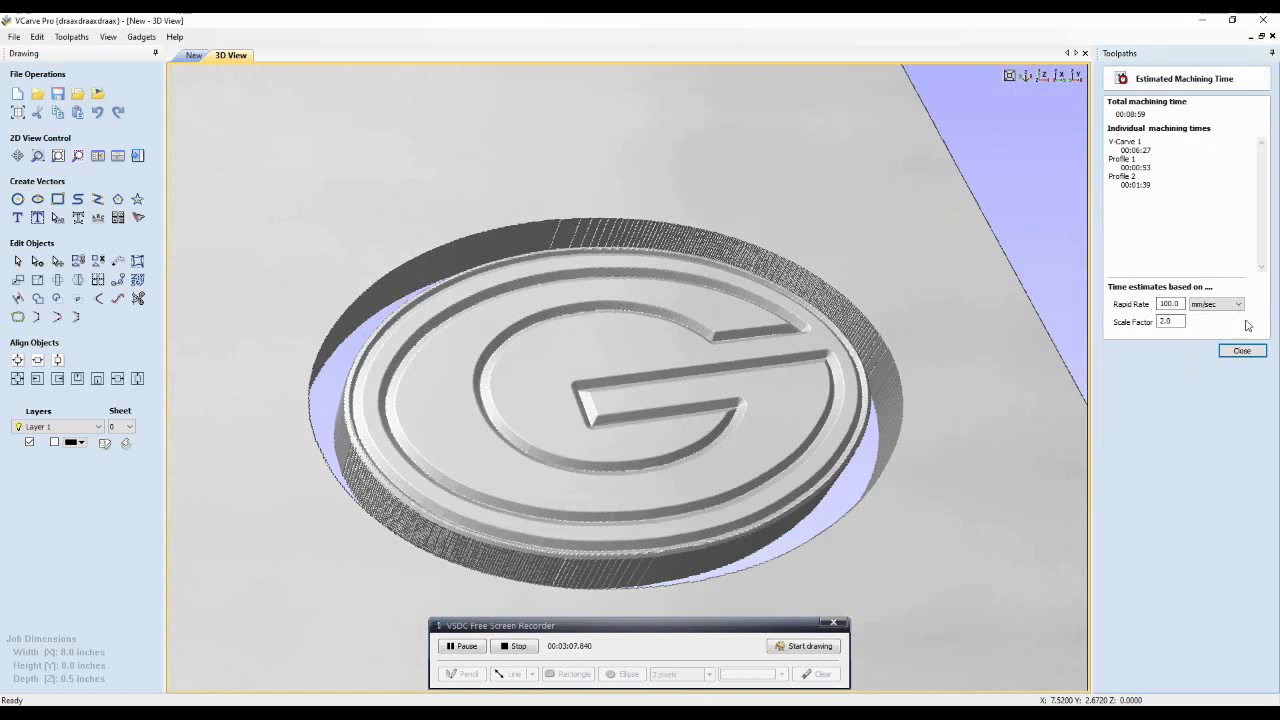
click(1242, 350)
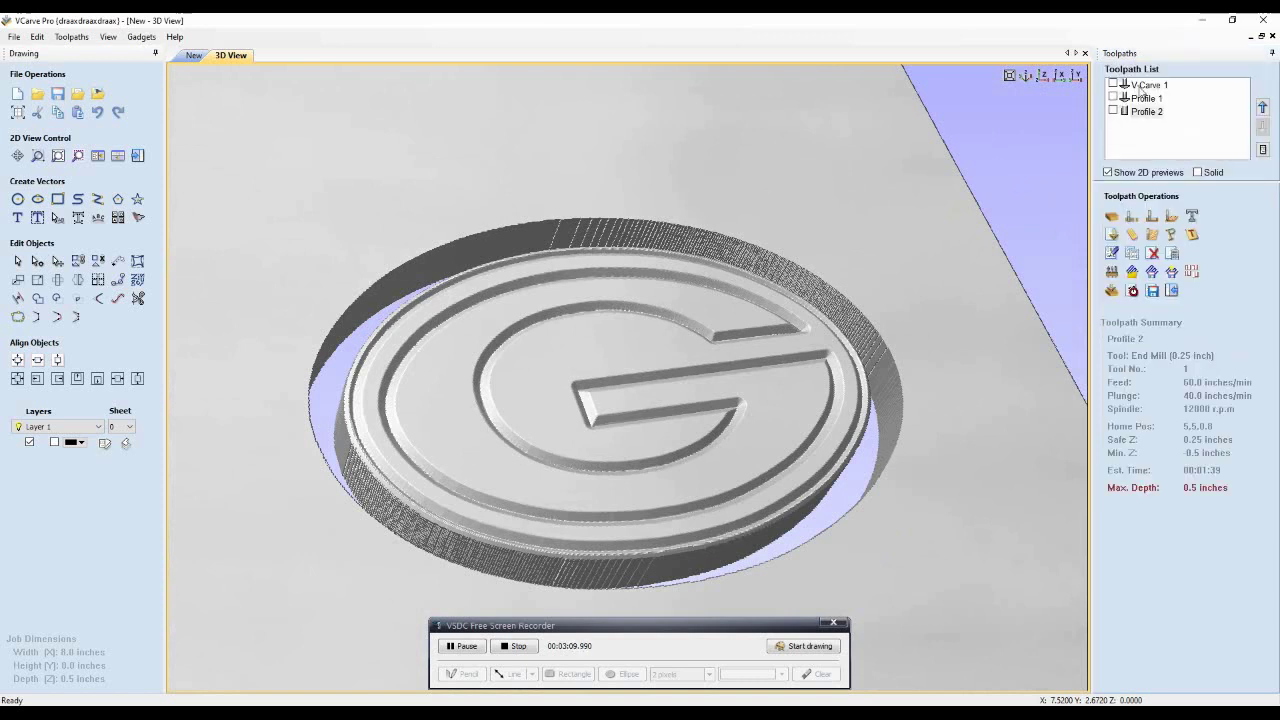
Delete the V-Carve 1 toolpath and make Profile 1 and Profile 2 visible
click(1140, 87)
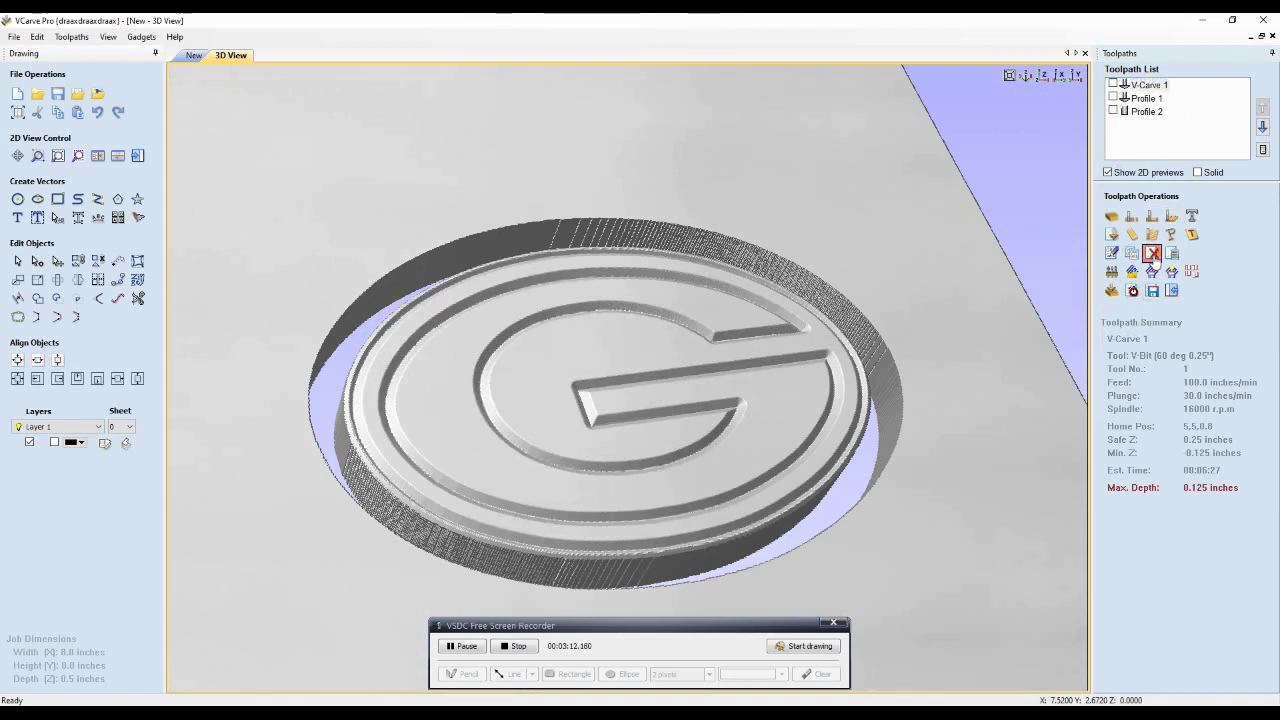
click(1152, 254)
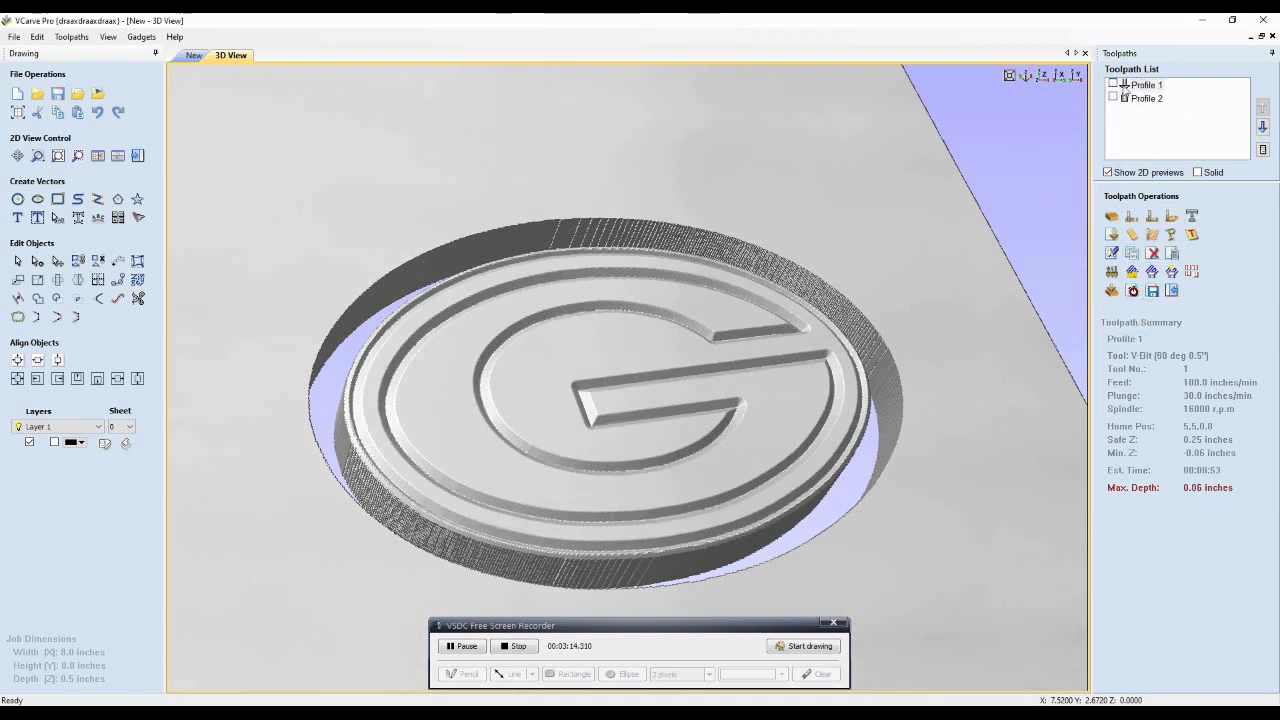
click(1152, 87)
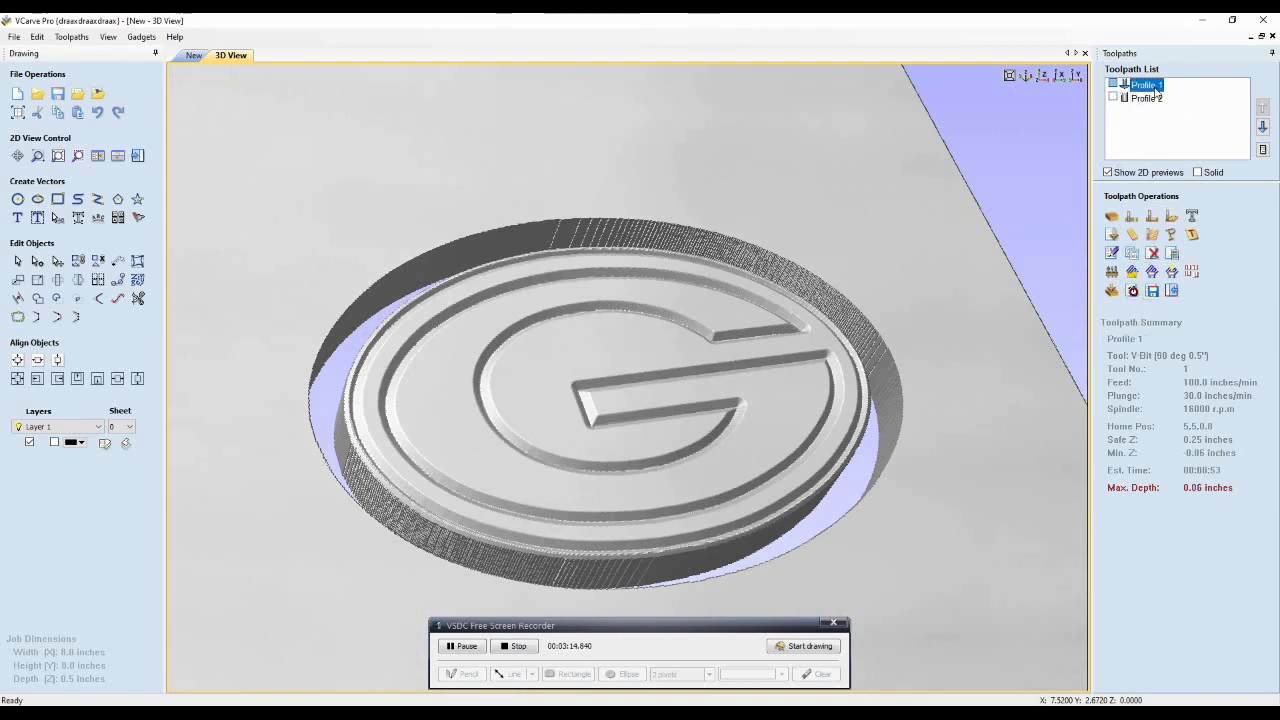
click(1172, 256)
click(640, 387)
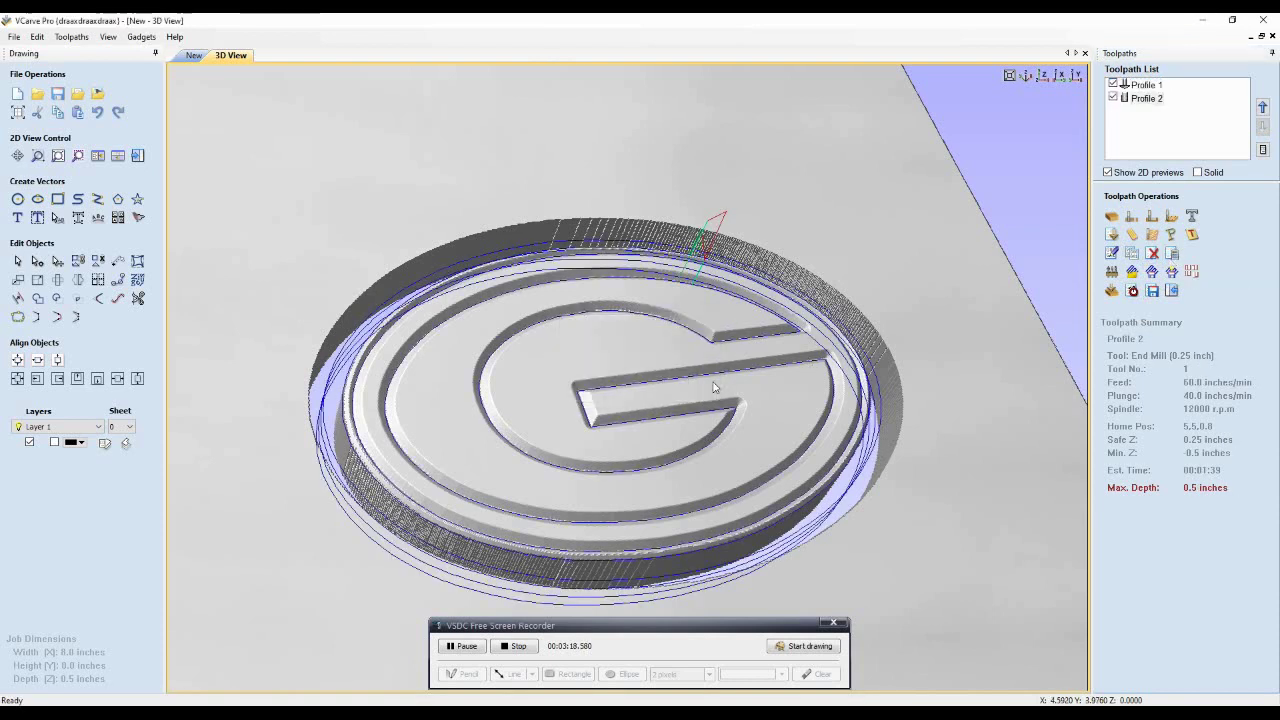
Set up saving the toolpaths with the Mach2/3 Arcs (inch) (*.txt) post processor, leaving only Profile 1 visible for output
click(1161, 290)
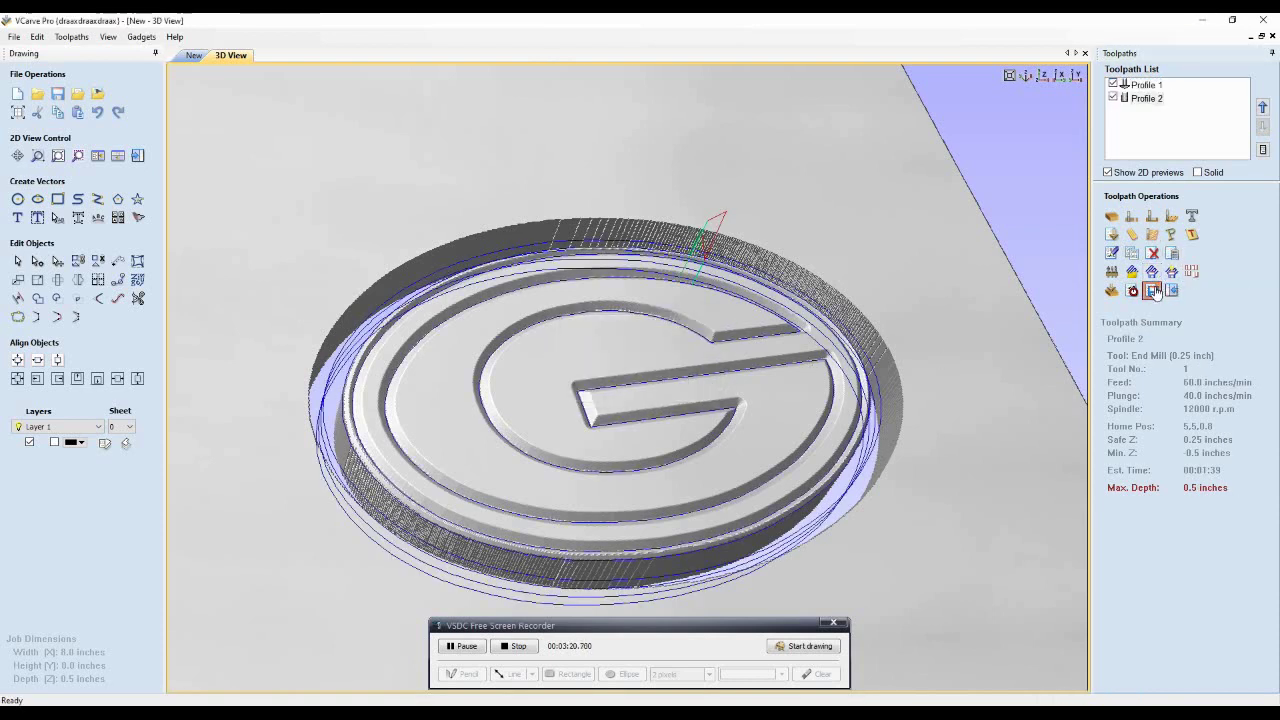
click(1198, 420)
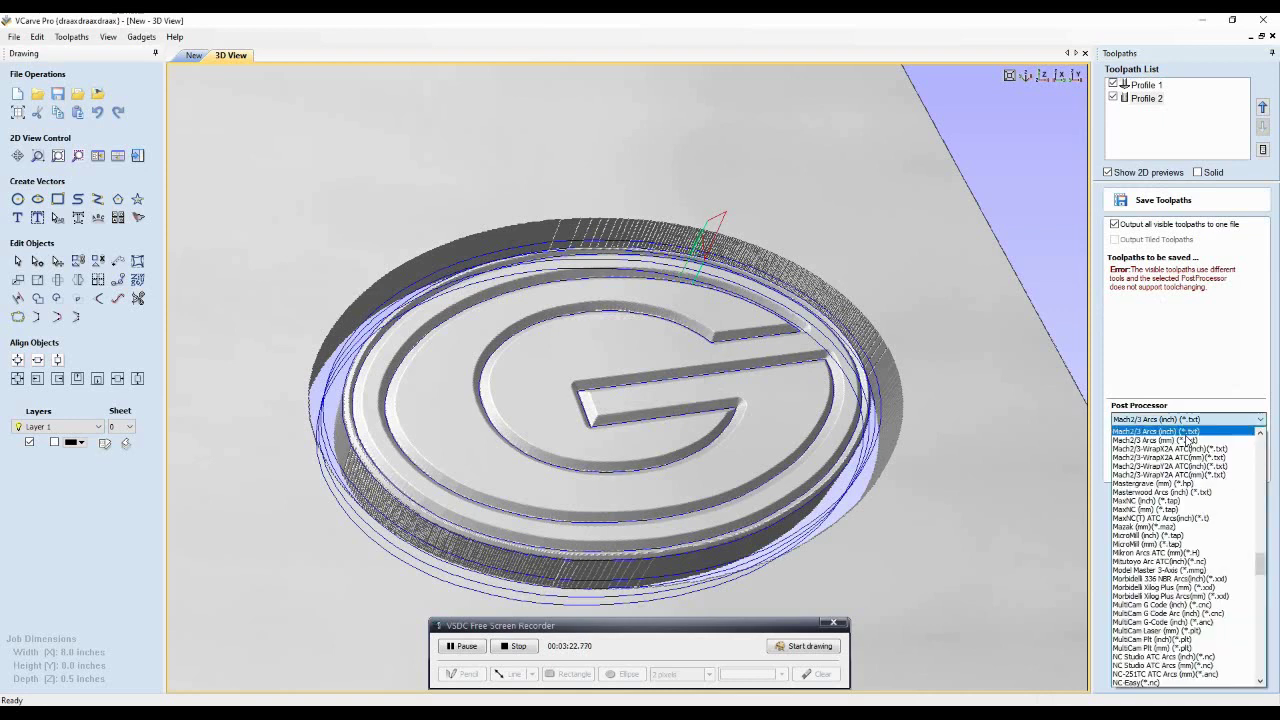
scroll(1196, 445, up, 1)
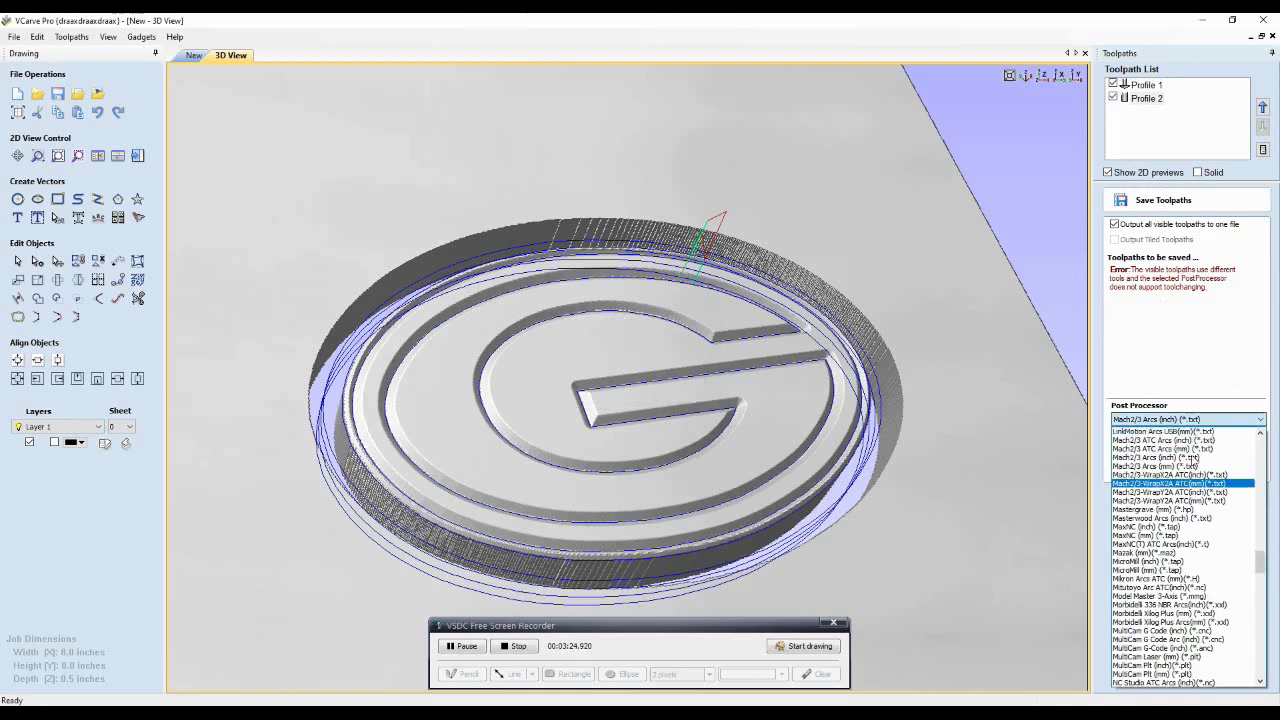
click(1196, 457)
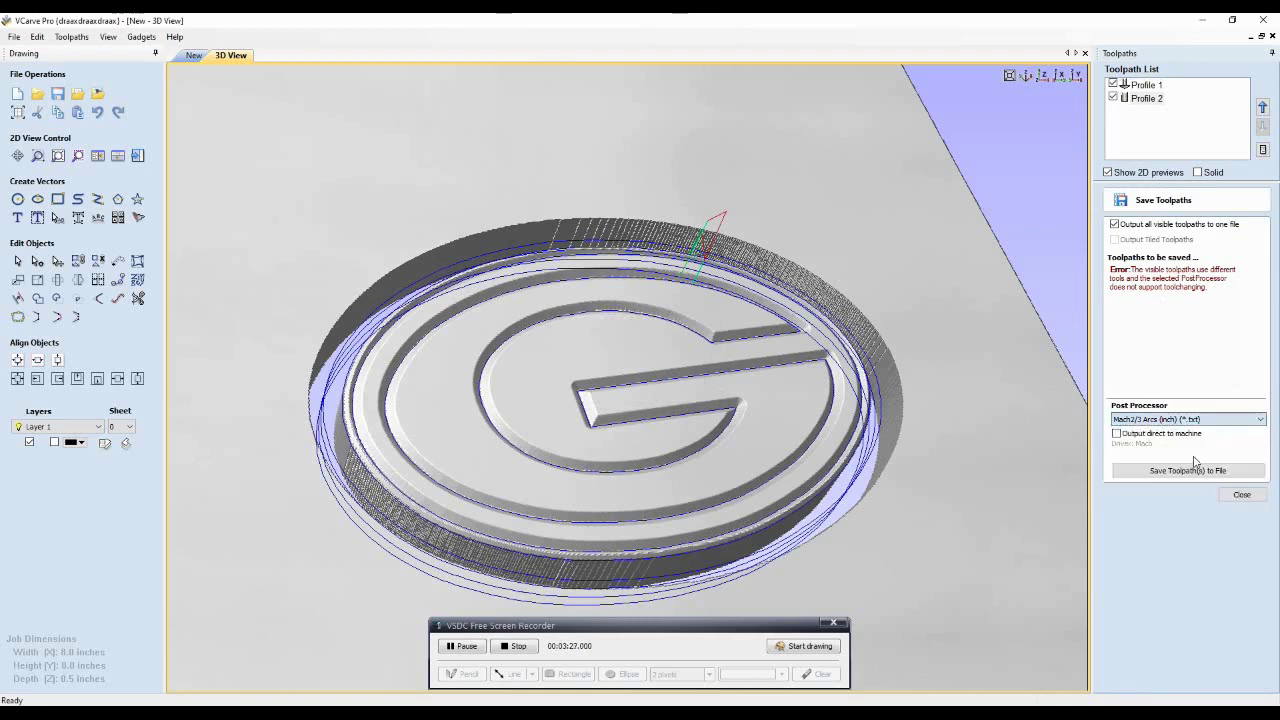
click(1113, 98)
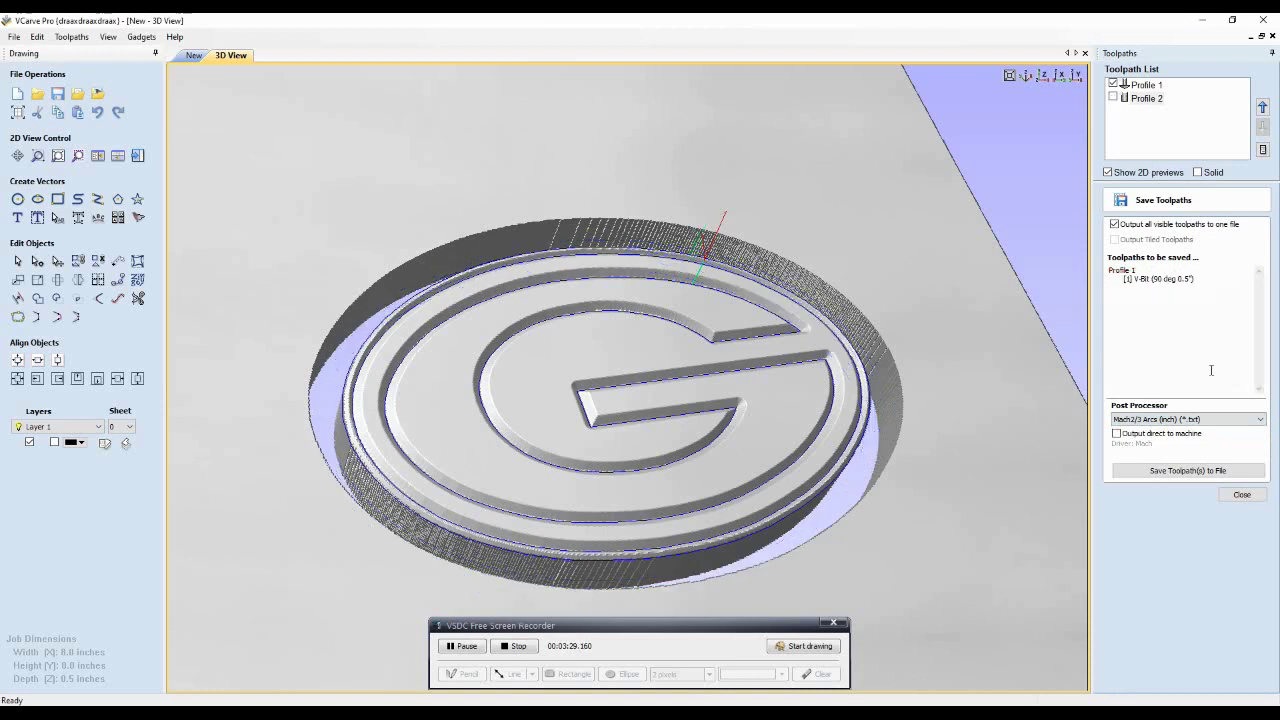
Create a folder named GB CNC on the Desktop and open it as the save location for the Profile 1 toolpath
click(1214, 470)
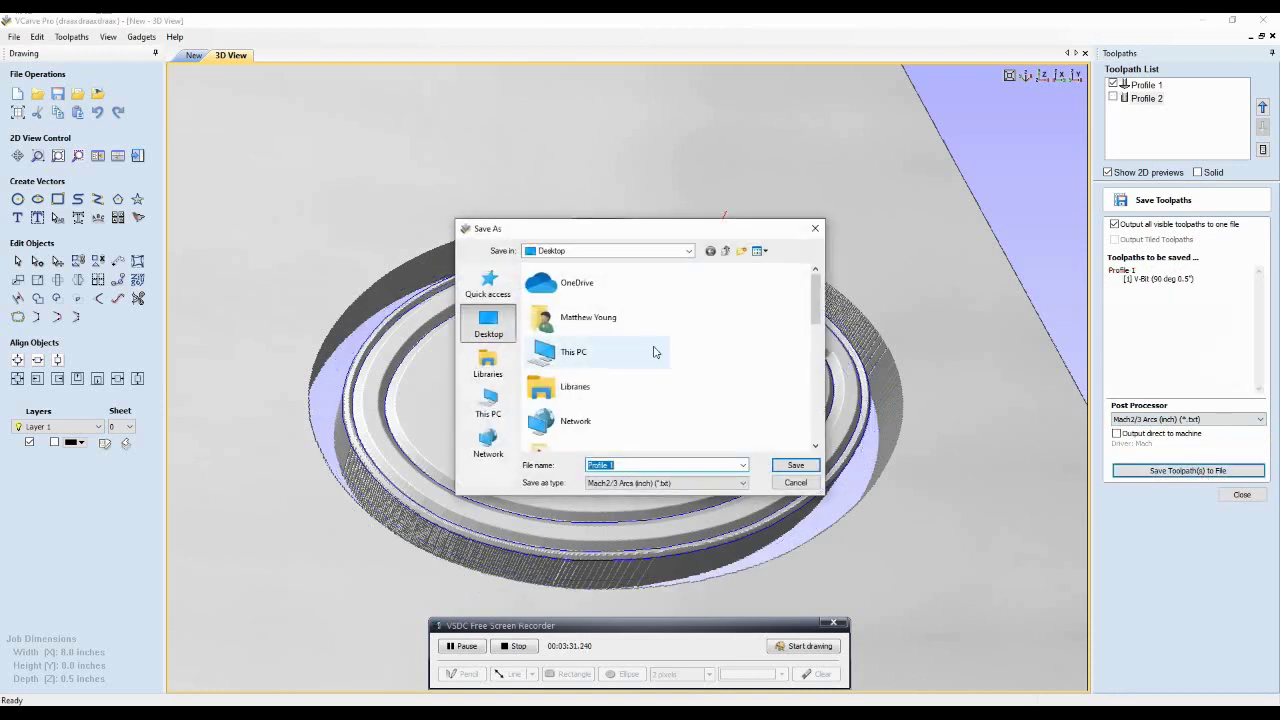
right_click(702, 380)
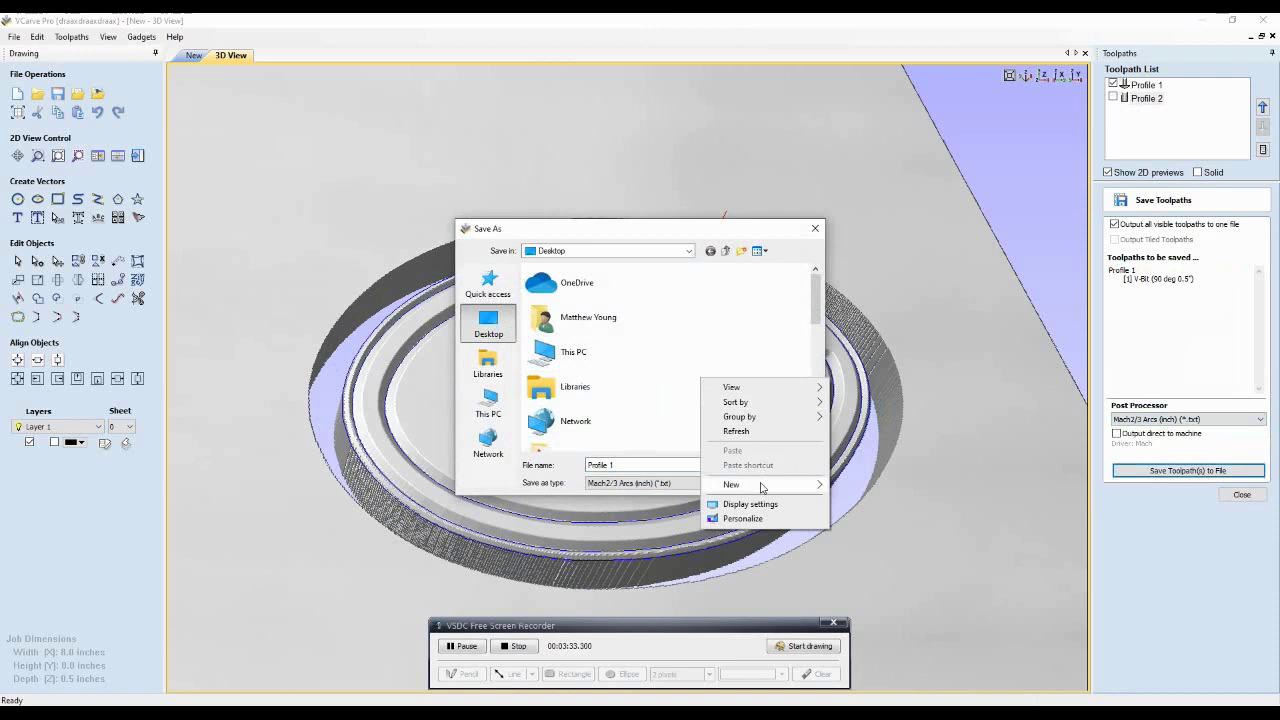
mouse_move(762, 488)
click(857, 486)
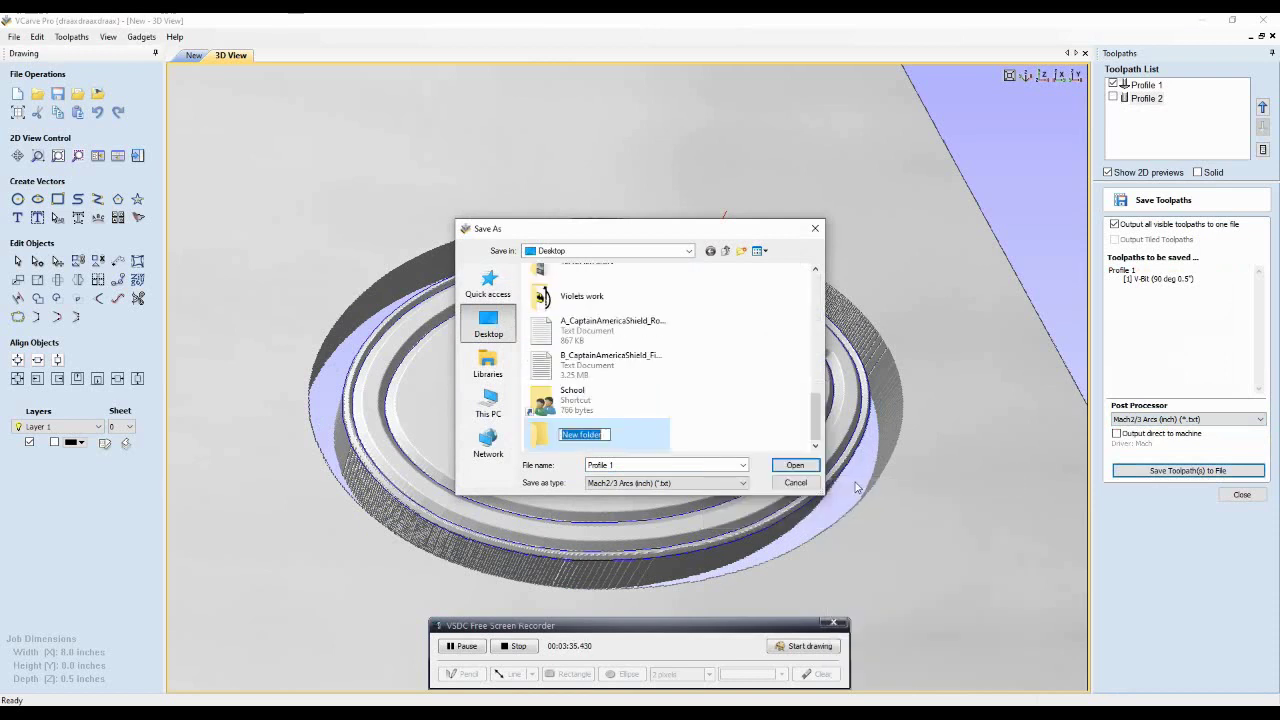
text(GB CNC)
key(Return)
double_click(575, 434)
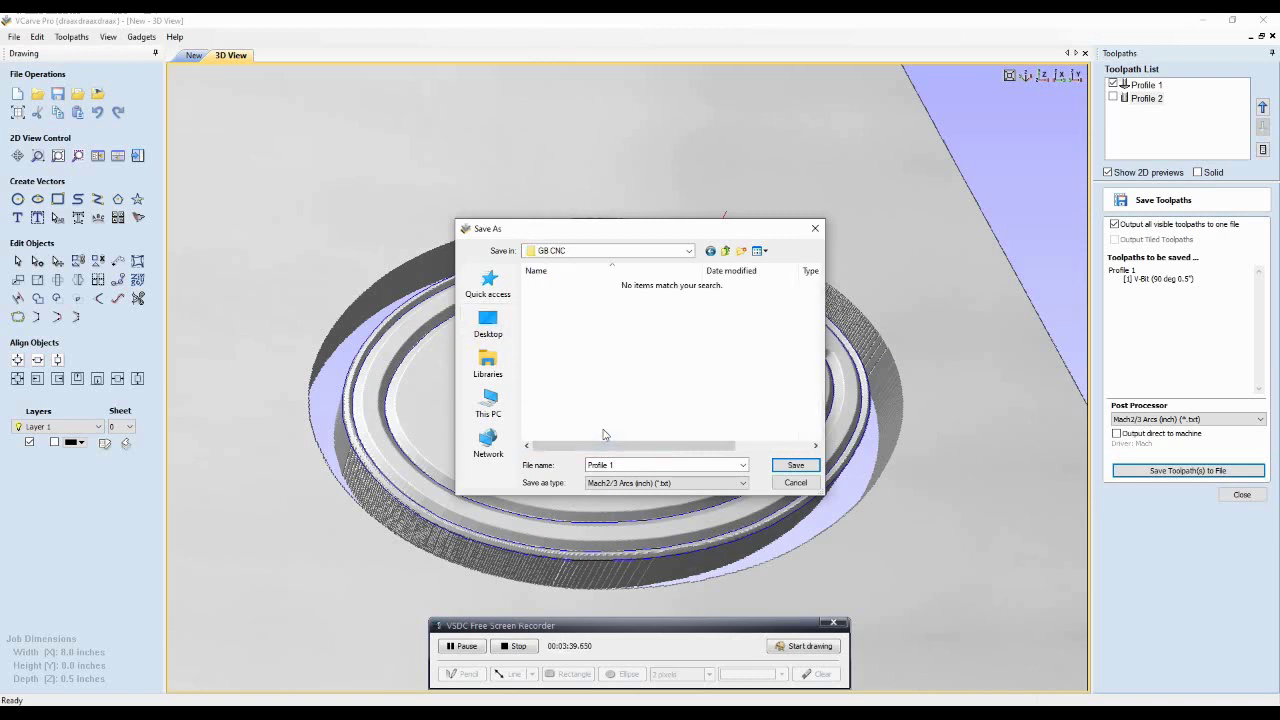
Save the Profile 1 toolpath file under the name "A - VBIT"
text(VBIT)
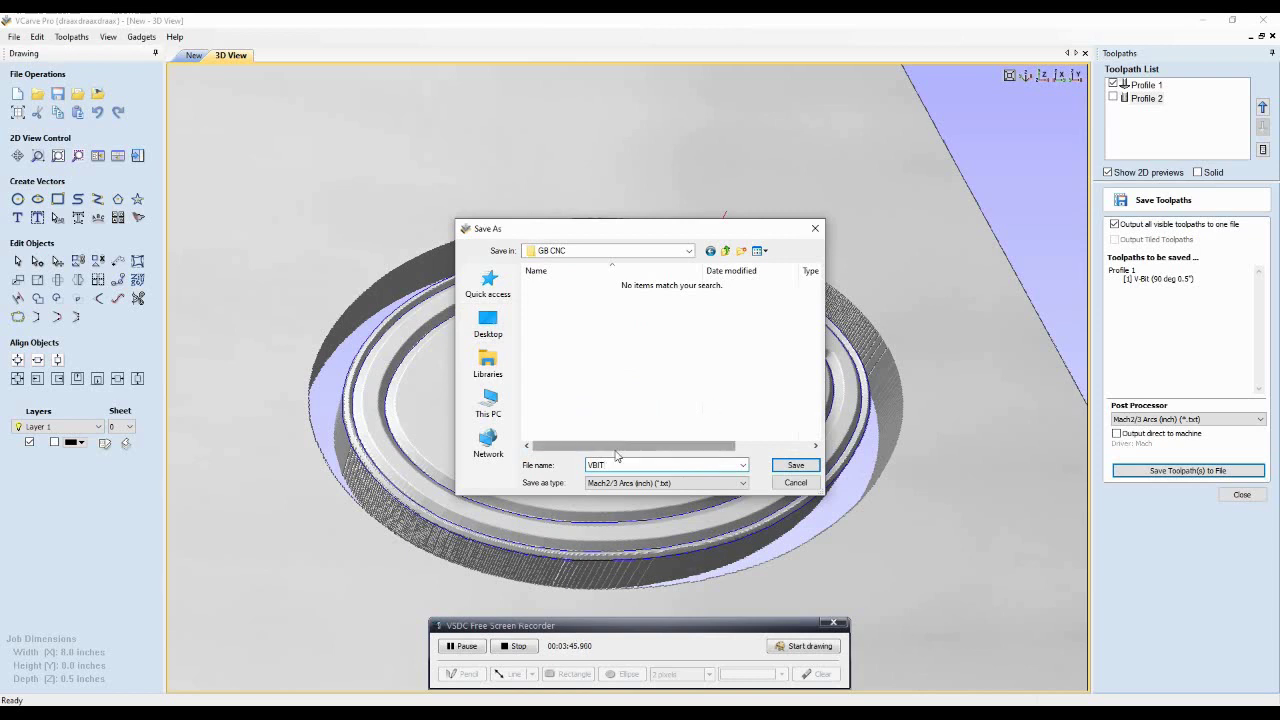
text(a-)
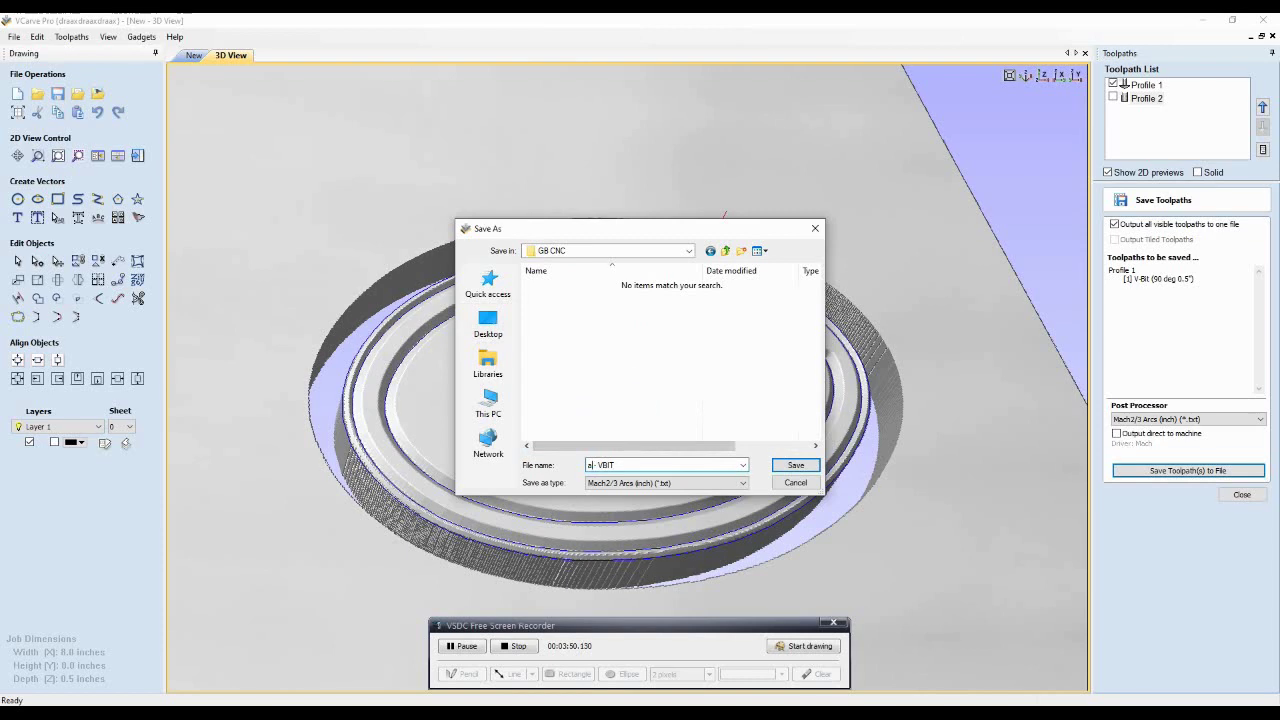
key(BackSpace)
text(A)
click(795, 465)
Make Profile 2 the only visible toolpath and save it in the GB CNC folder as "B - EM 25"
click(1113, 85)
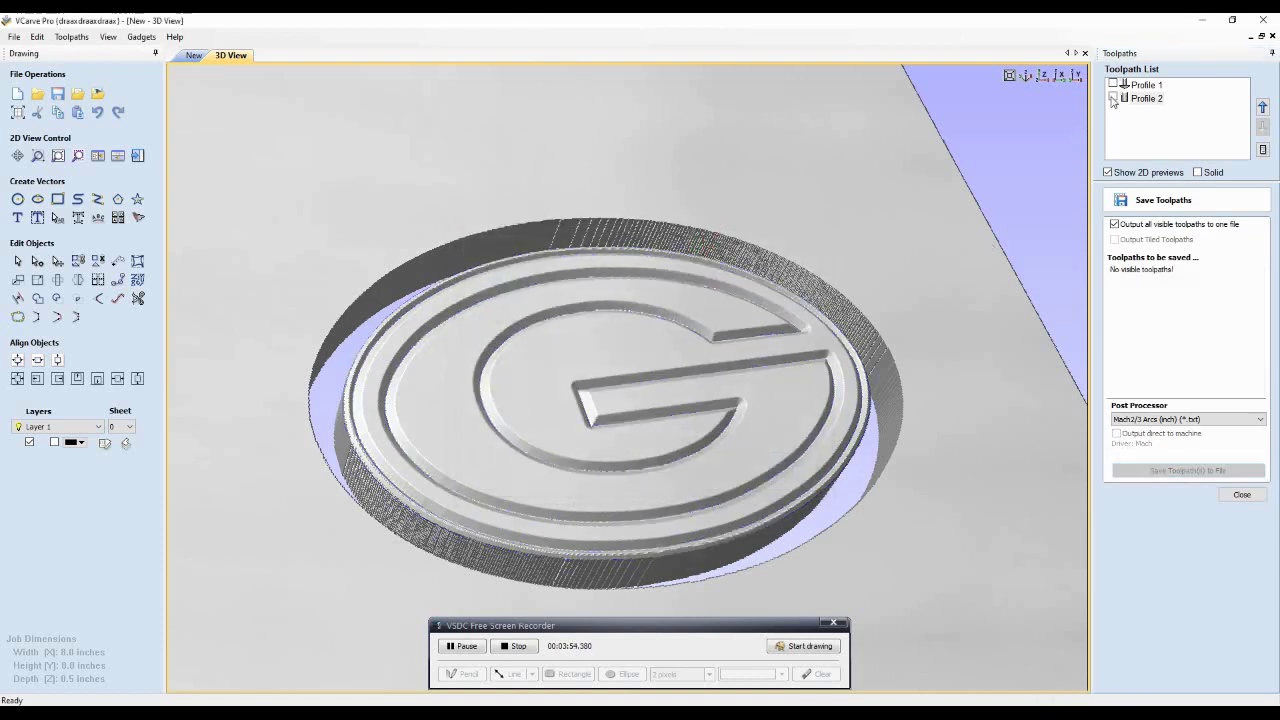
click(1113, 98)
click(1160, 471)
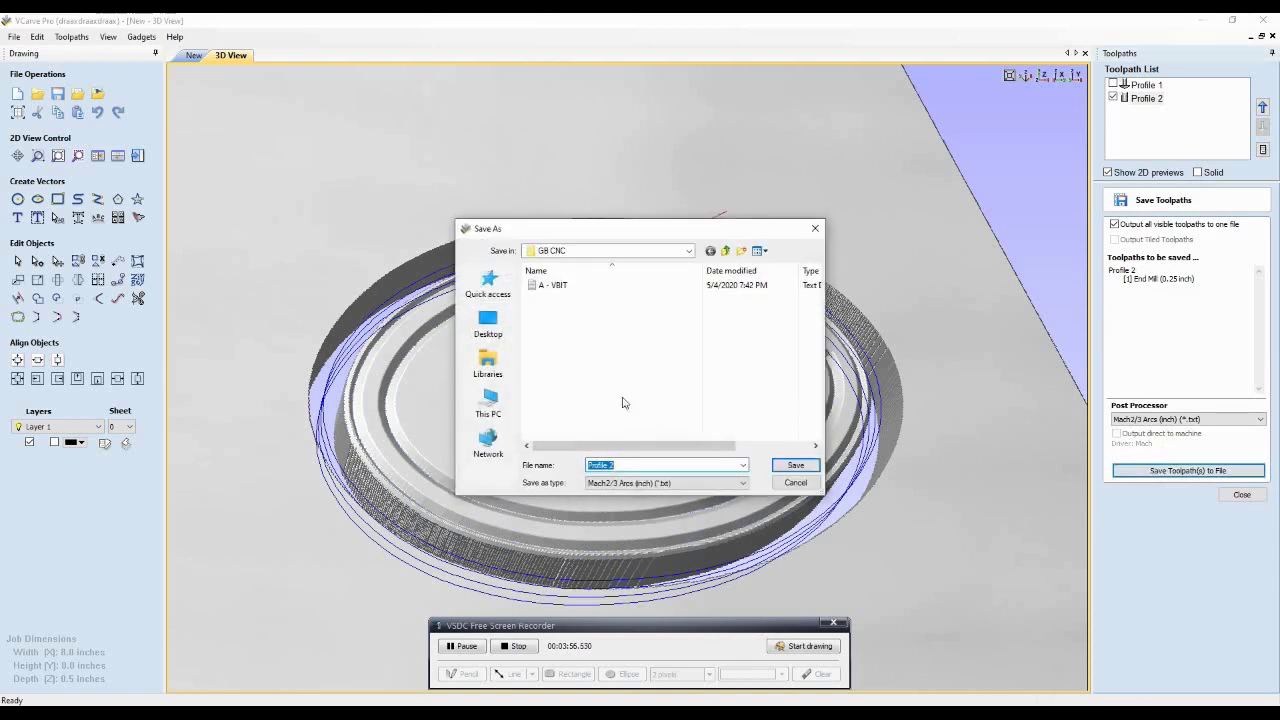
text(B)
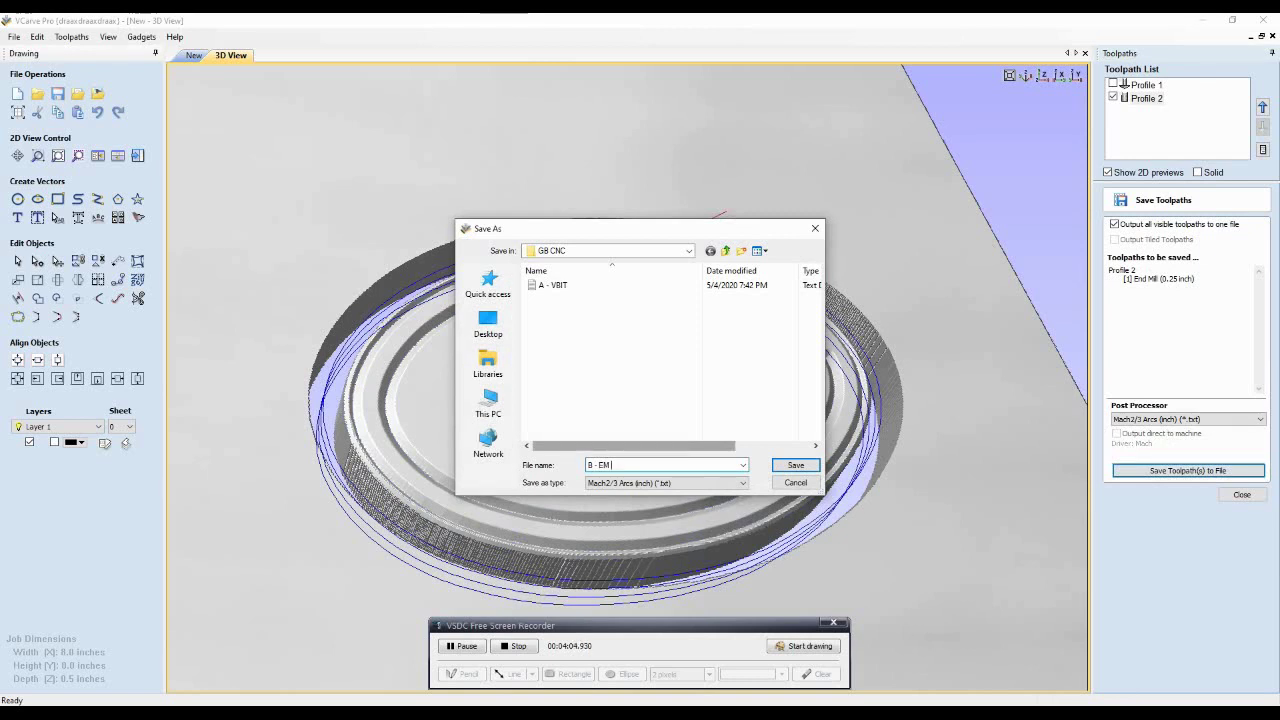
text(- EM 25)
click(806, 468)
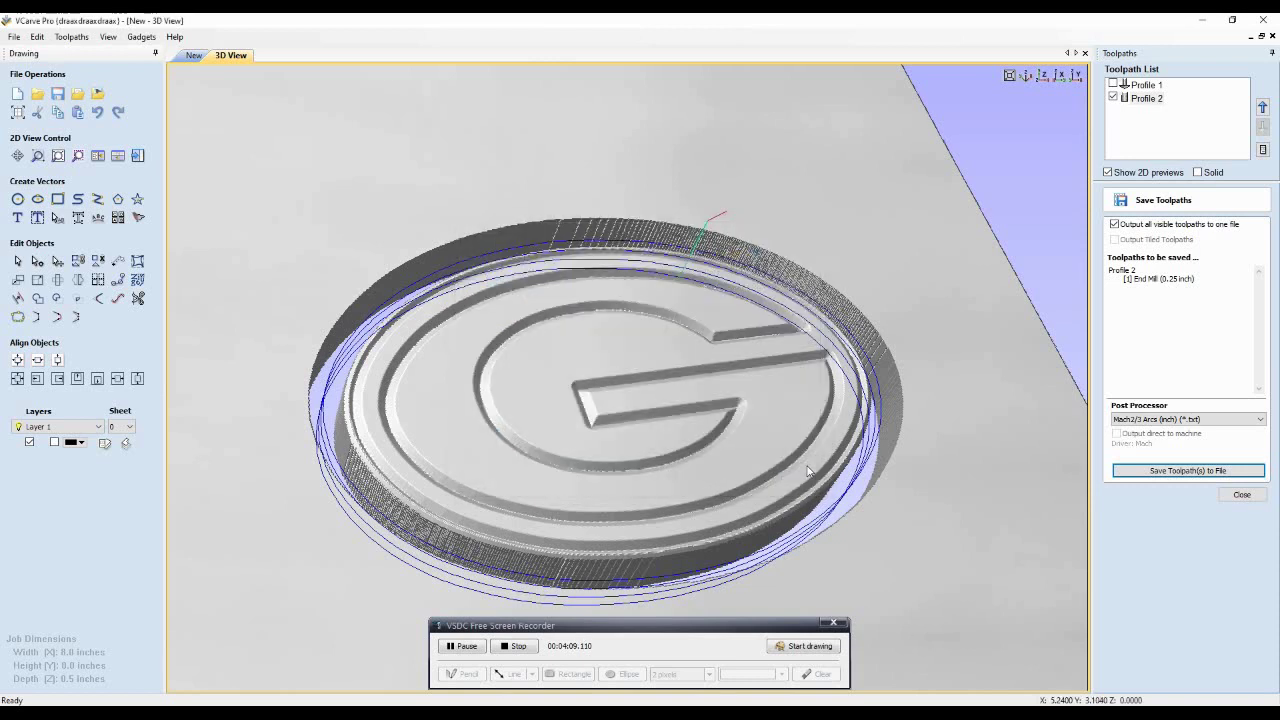